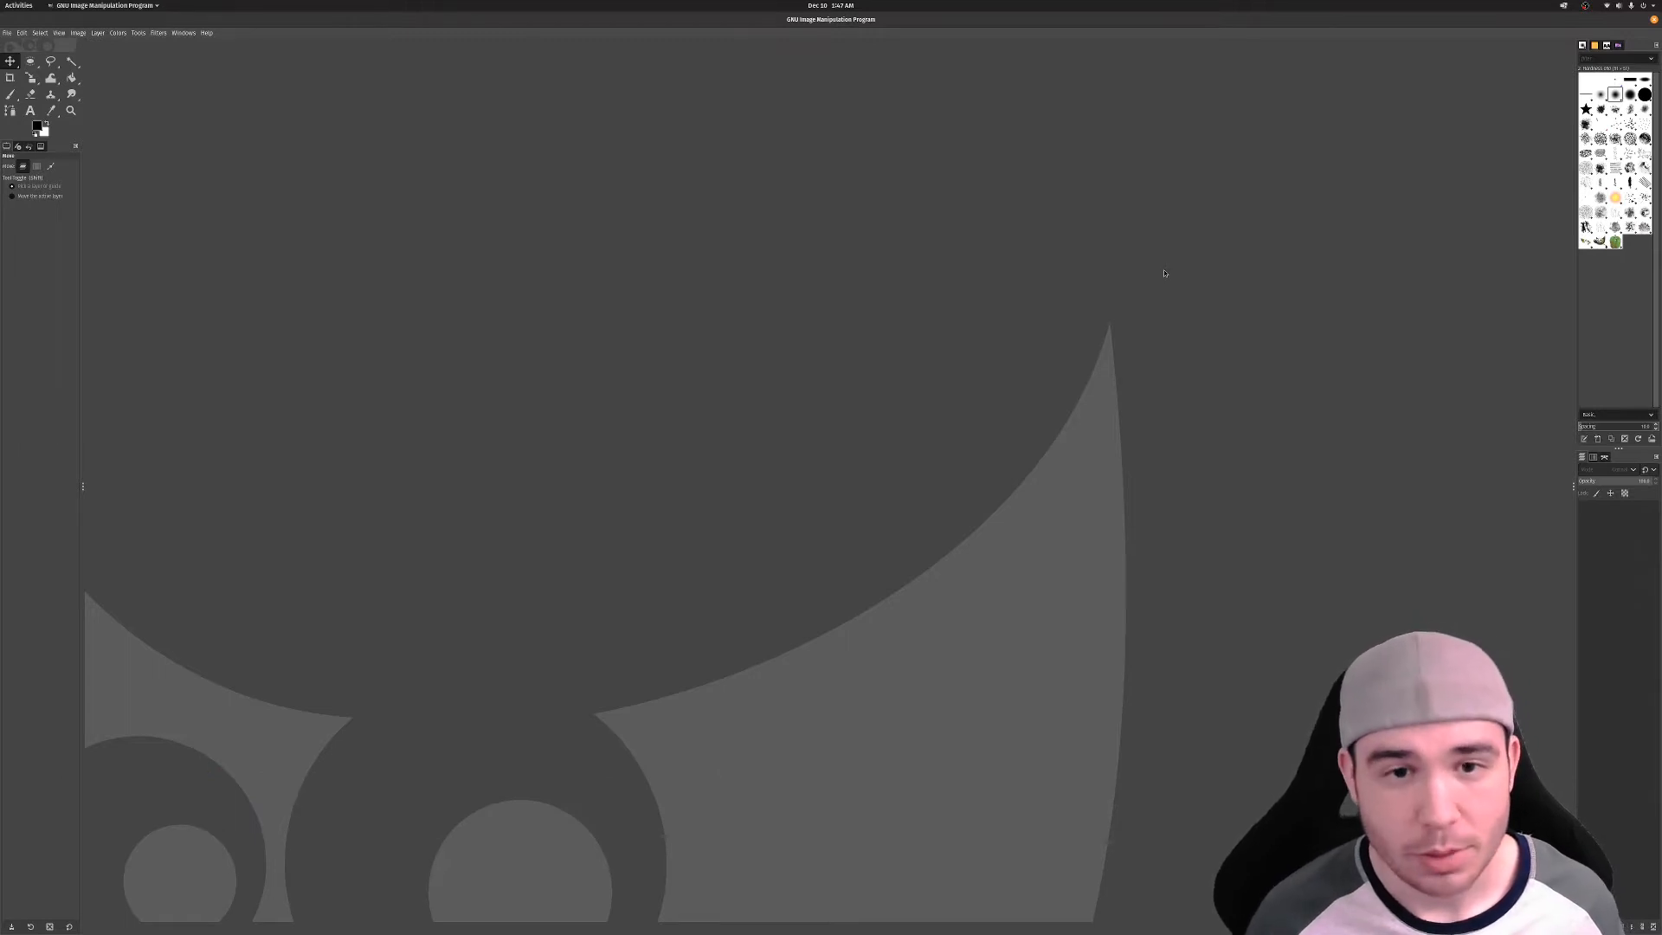
Open the cartoon portrait JPG from the recently used files and convert it to the built-in sRGB color profile
left_click(7, 33)
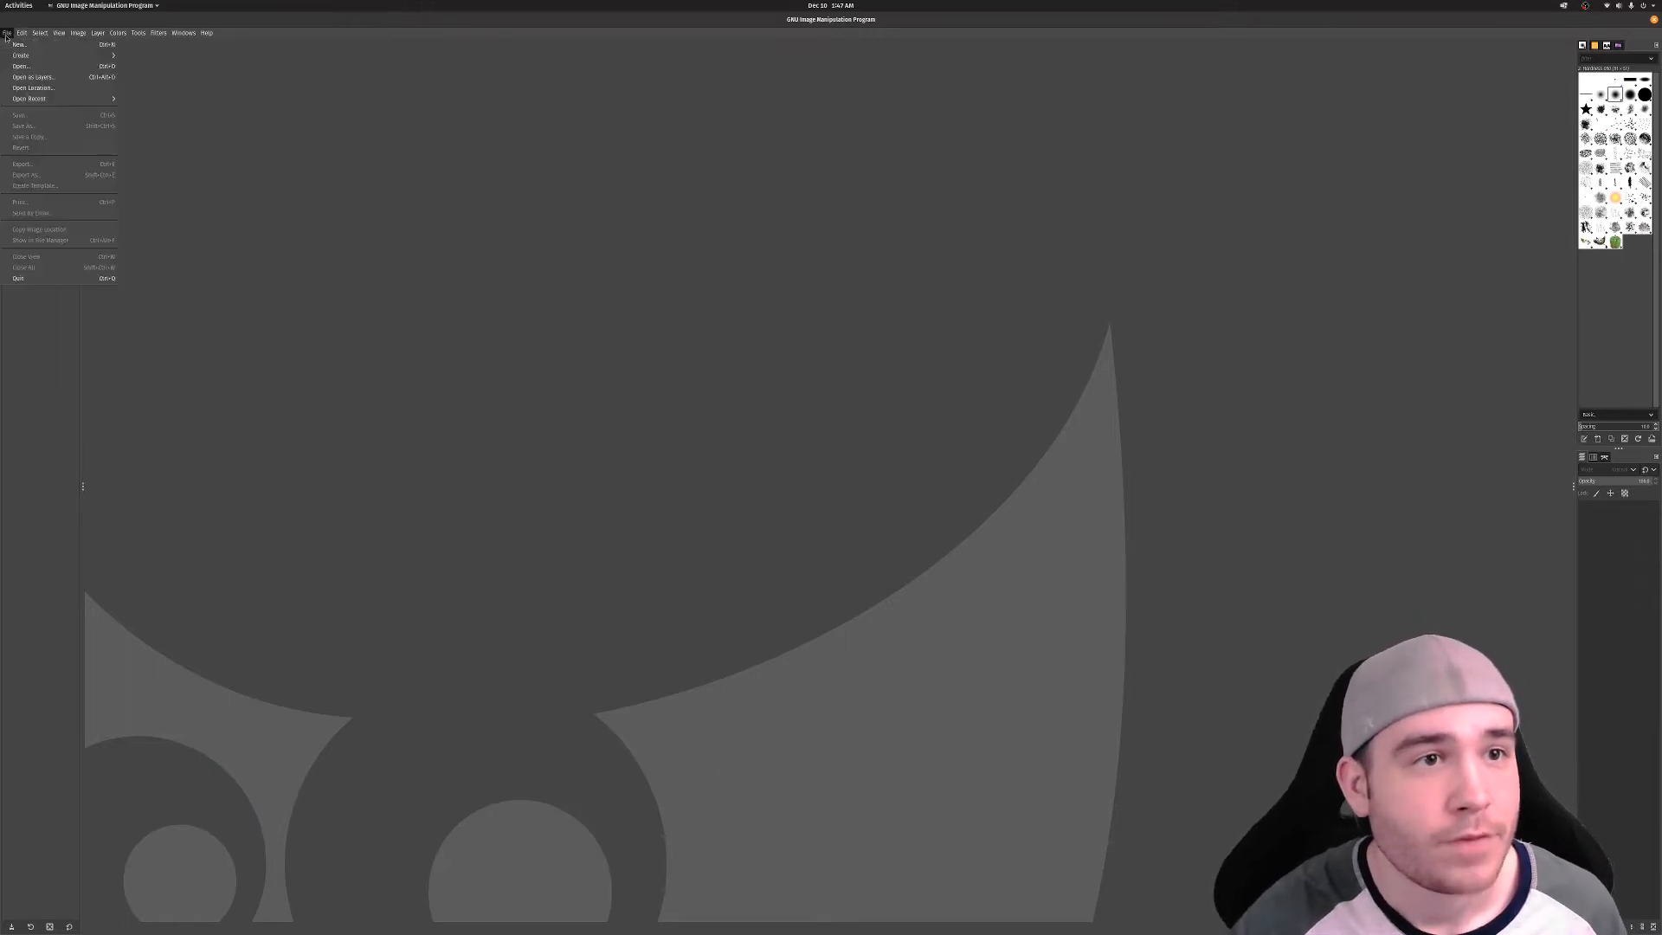
left_click(36, 74)
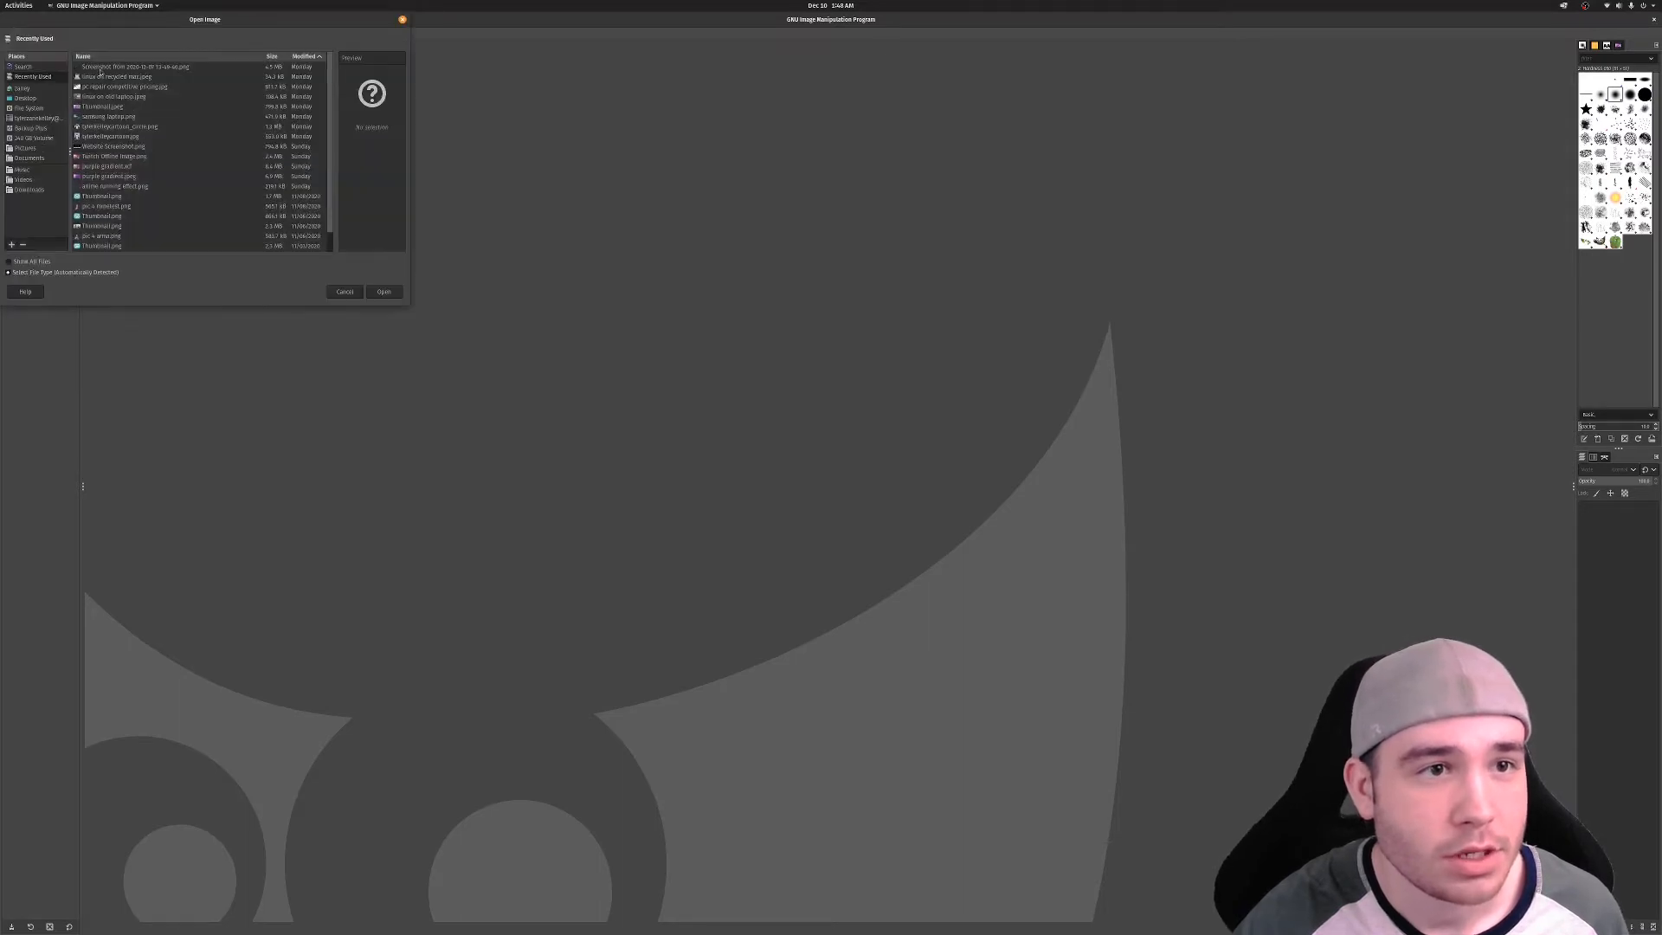
left_click(105, 136)
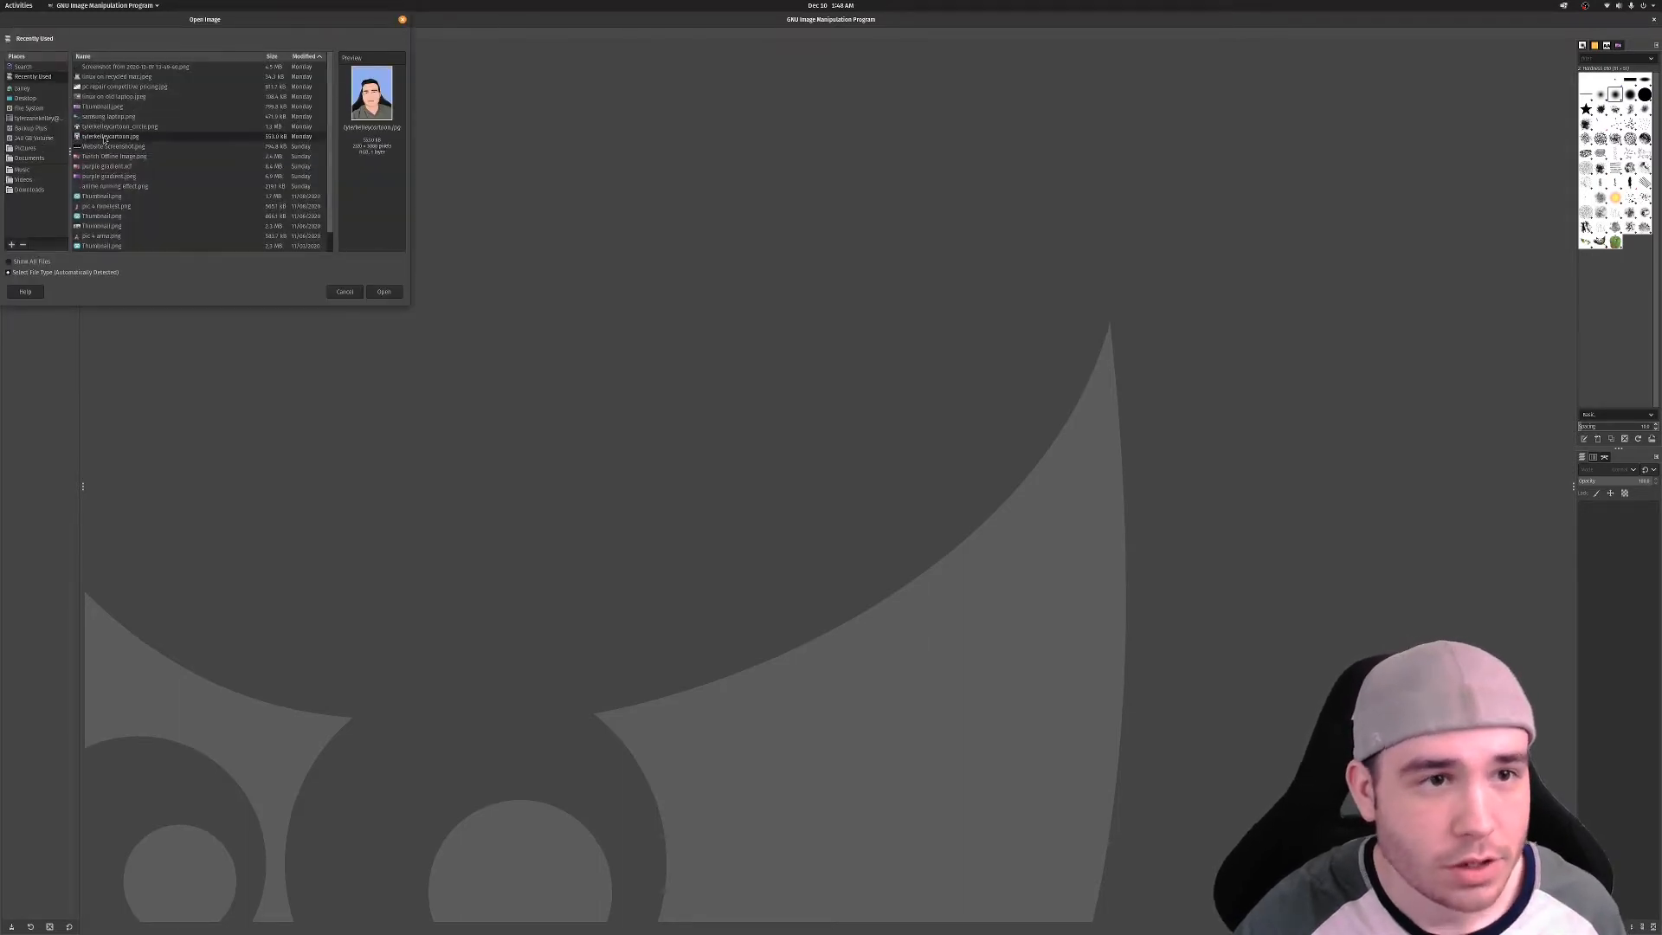
left_click(384, 292)
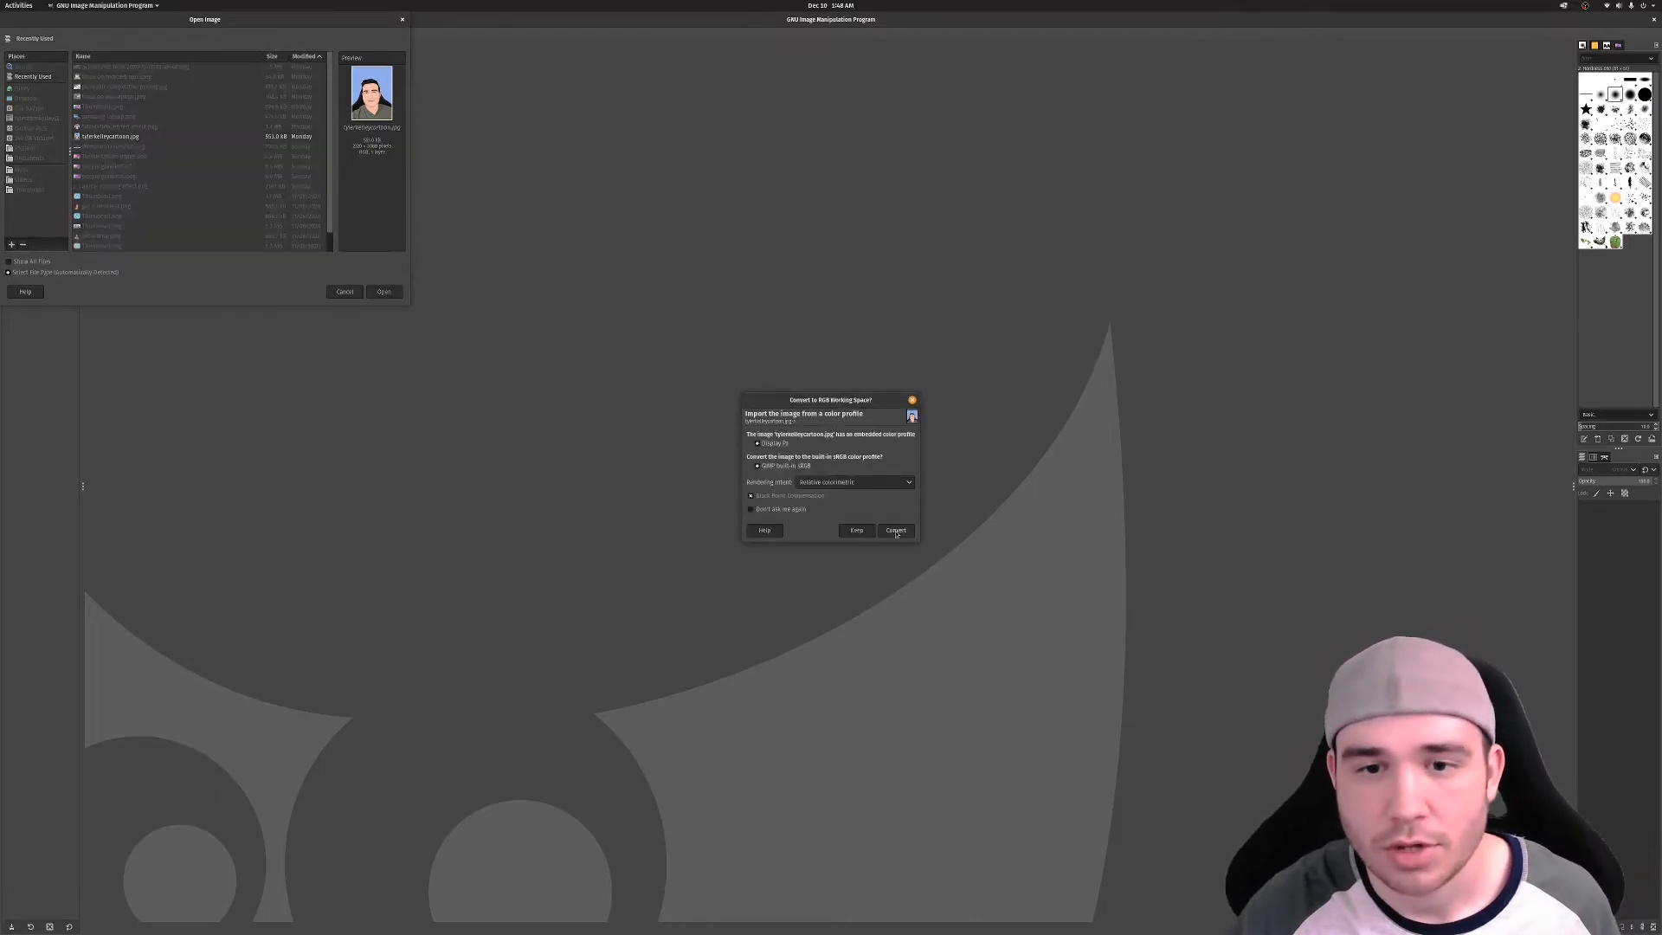
left_click(896, 532)
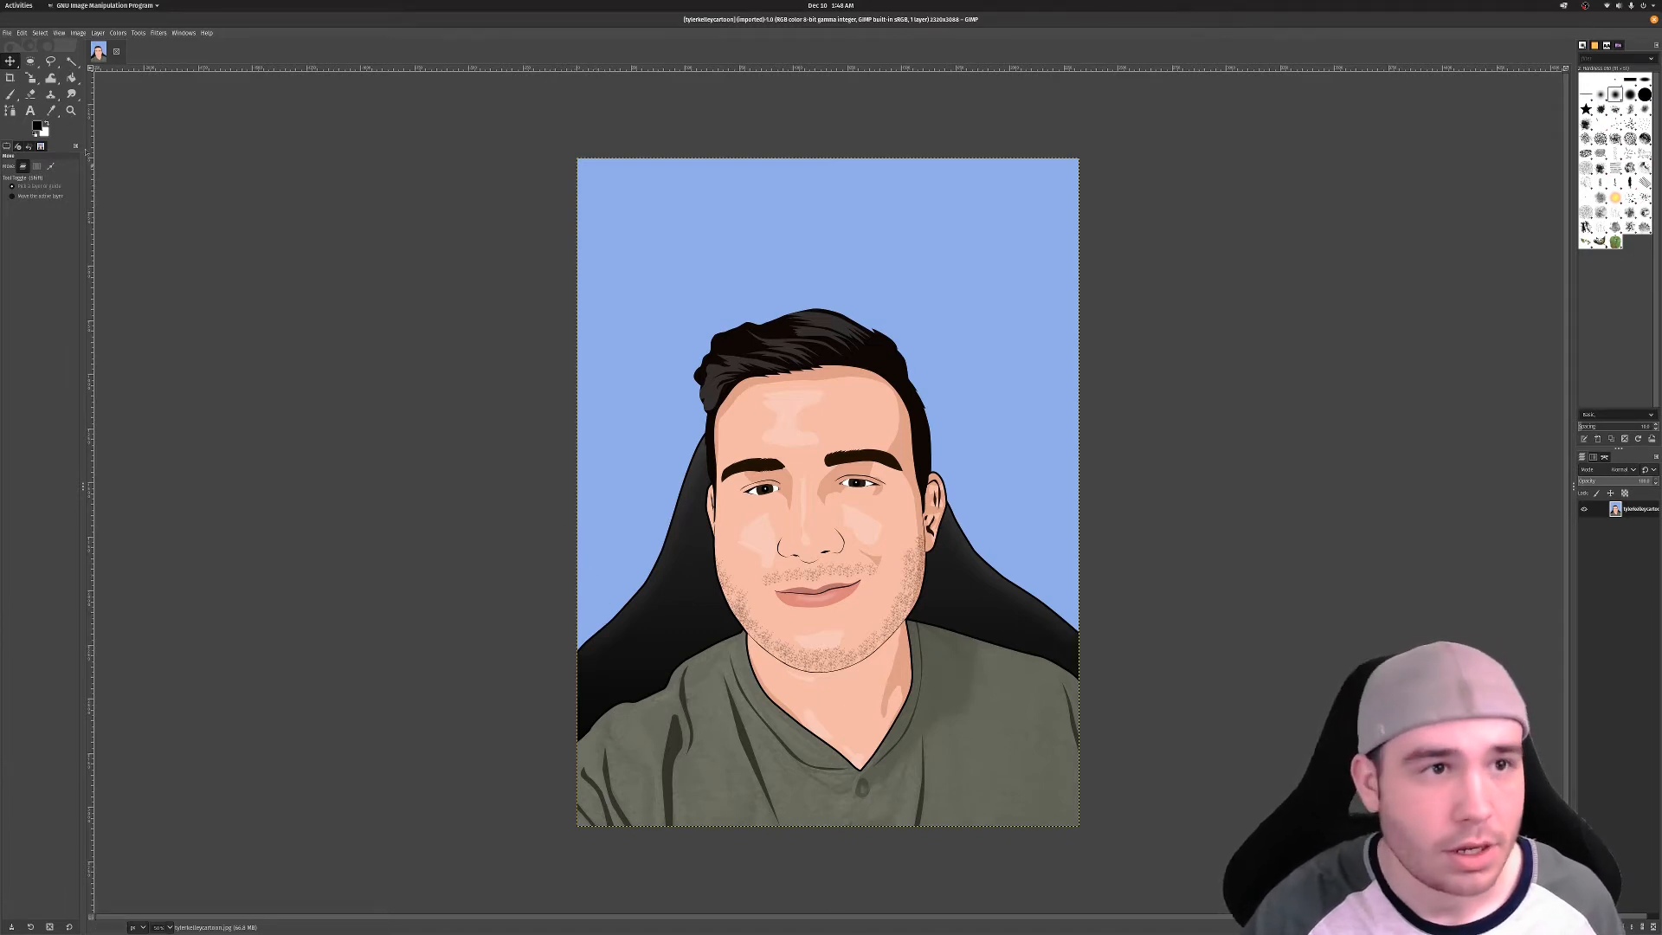
Activate the Free Select tool from the group that also holds Scissors and Foreground Select
left_click(51, 61)
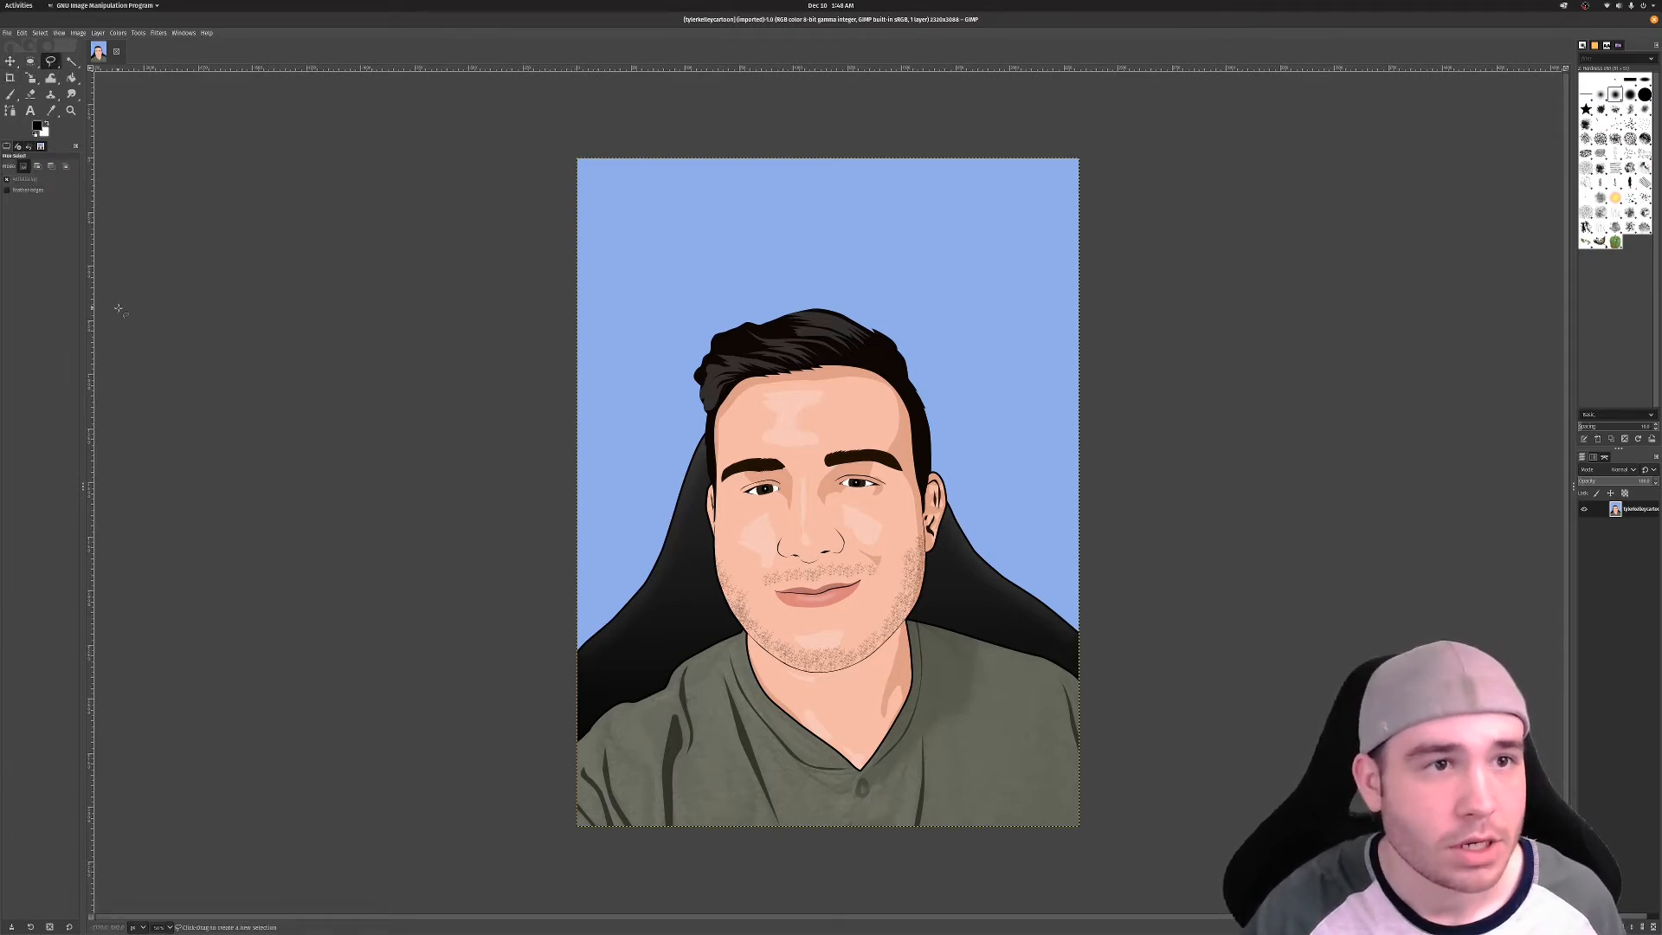
left_click(51, 62)
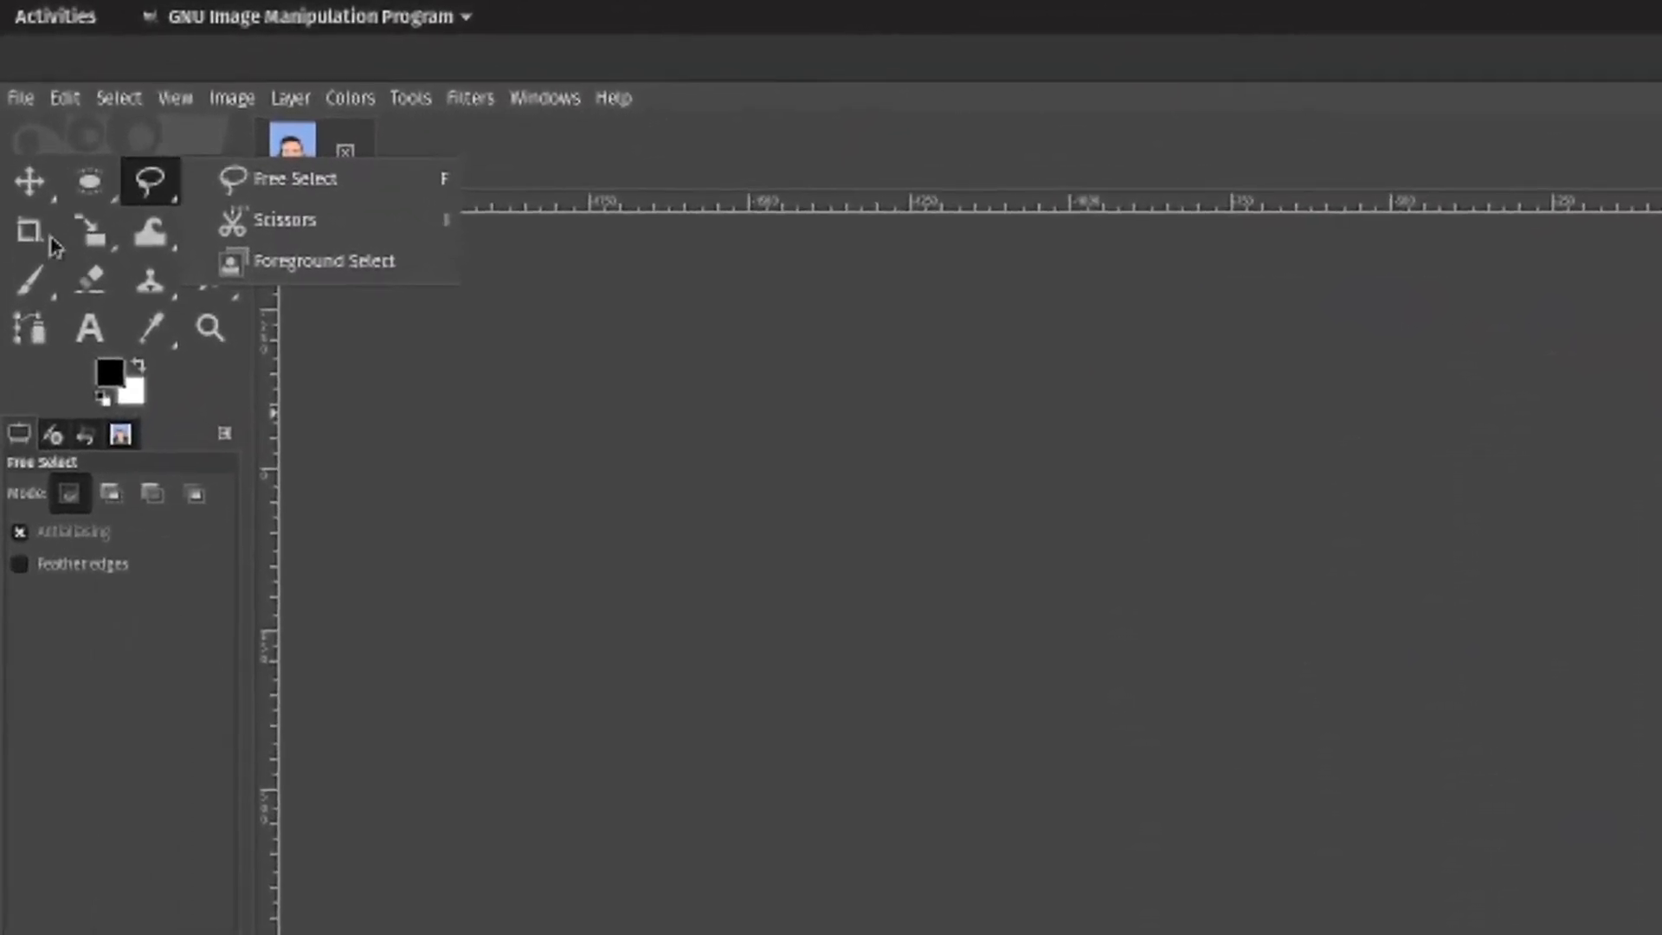
left_click_drag(87, 270, 248, 252)
mouse_move(115, 274)
left_mouse_down()
mouse_move(216, 253)
mouse_move(268, 355)
mouse_move(243, 269)
mouse_move(243, 435)
mouse_move(93, 277)
left_mouse_up()
mouse_move(232, 258)
left_mouse_down()
mouse_move(327, 252)
mouse_move(361, 310)
mouse_move(356, 271)
mouse_move(358, 302)
mouse_move(361, 277)
mouse_move(205, 248)
mouse_move(180, 226)
mouse_move(251, 216)
mouse_move(267, 264)
mouse_move(259, 199)
left_mouse_up()
left_click(181, 227)
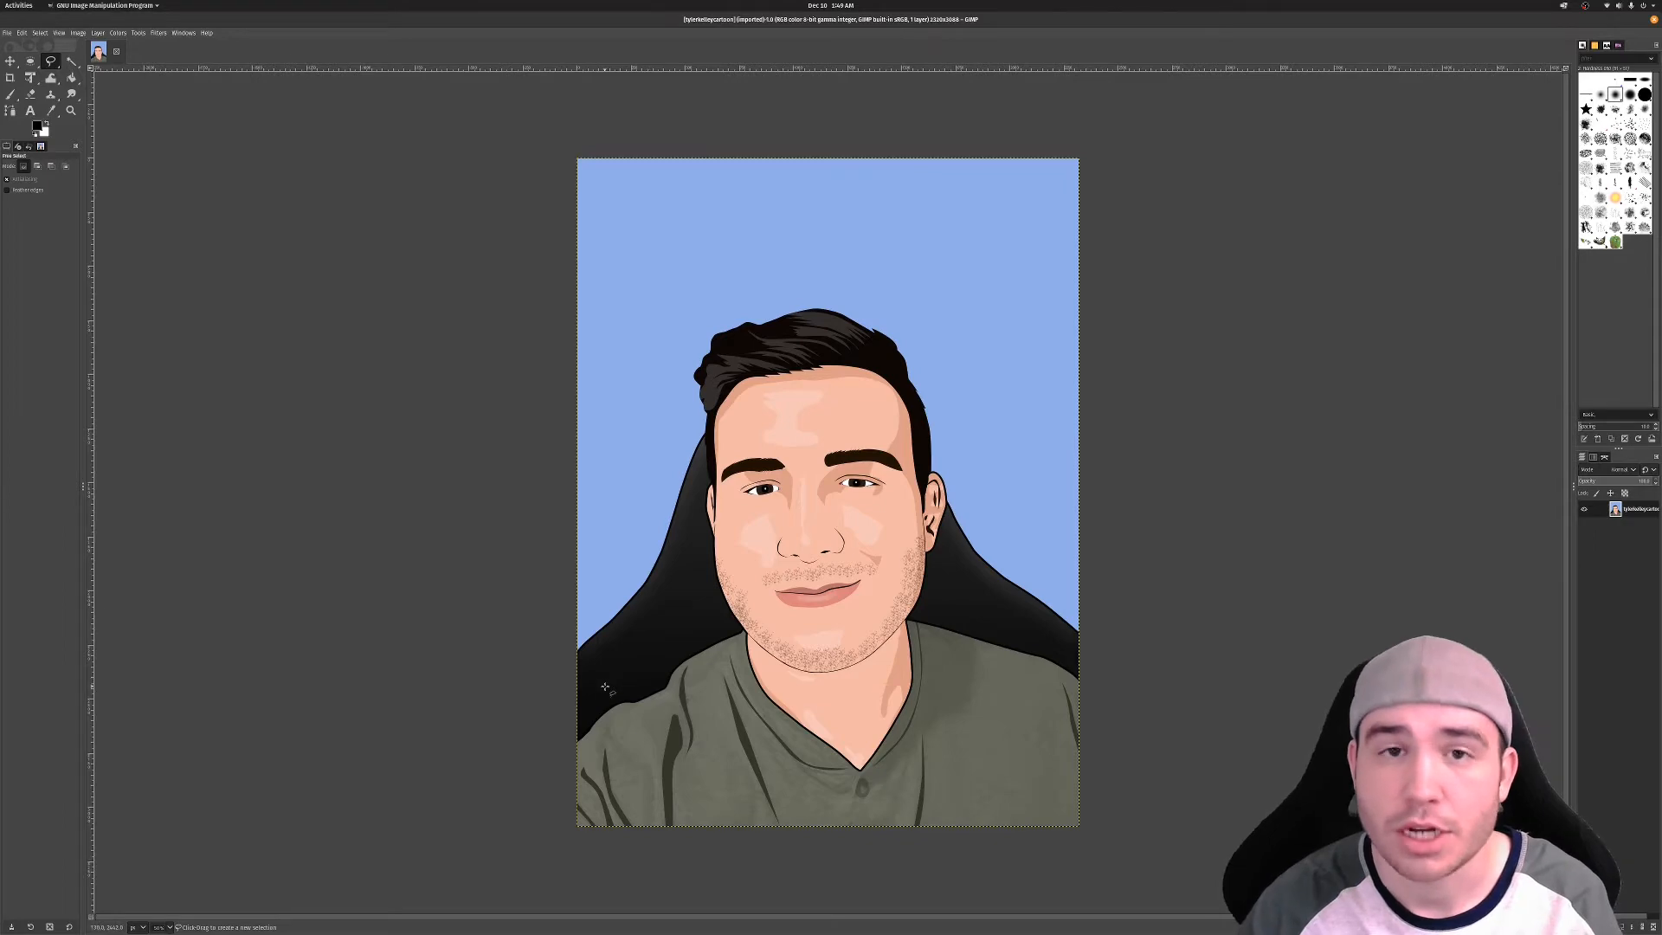
Trace a free selection from the image's left edge along the shirt's shoulder line up to where it meets the jaw
scroll(626, 687, "up", 2)
scroll(606, 686, "up", 1)
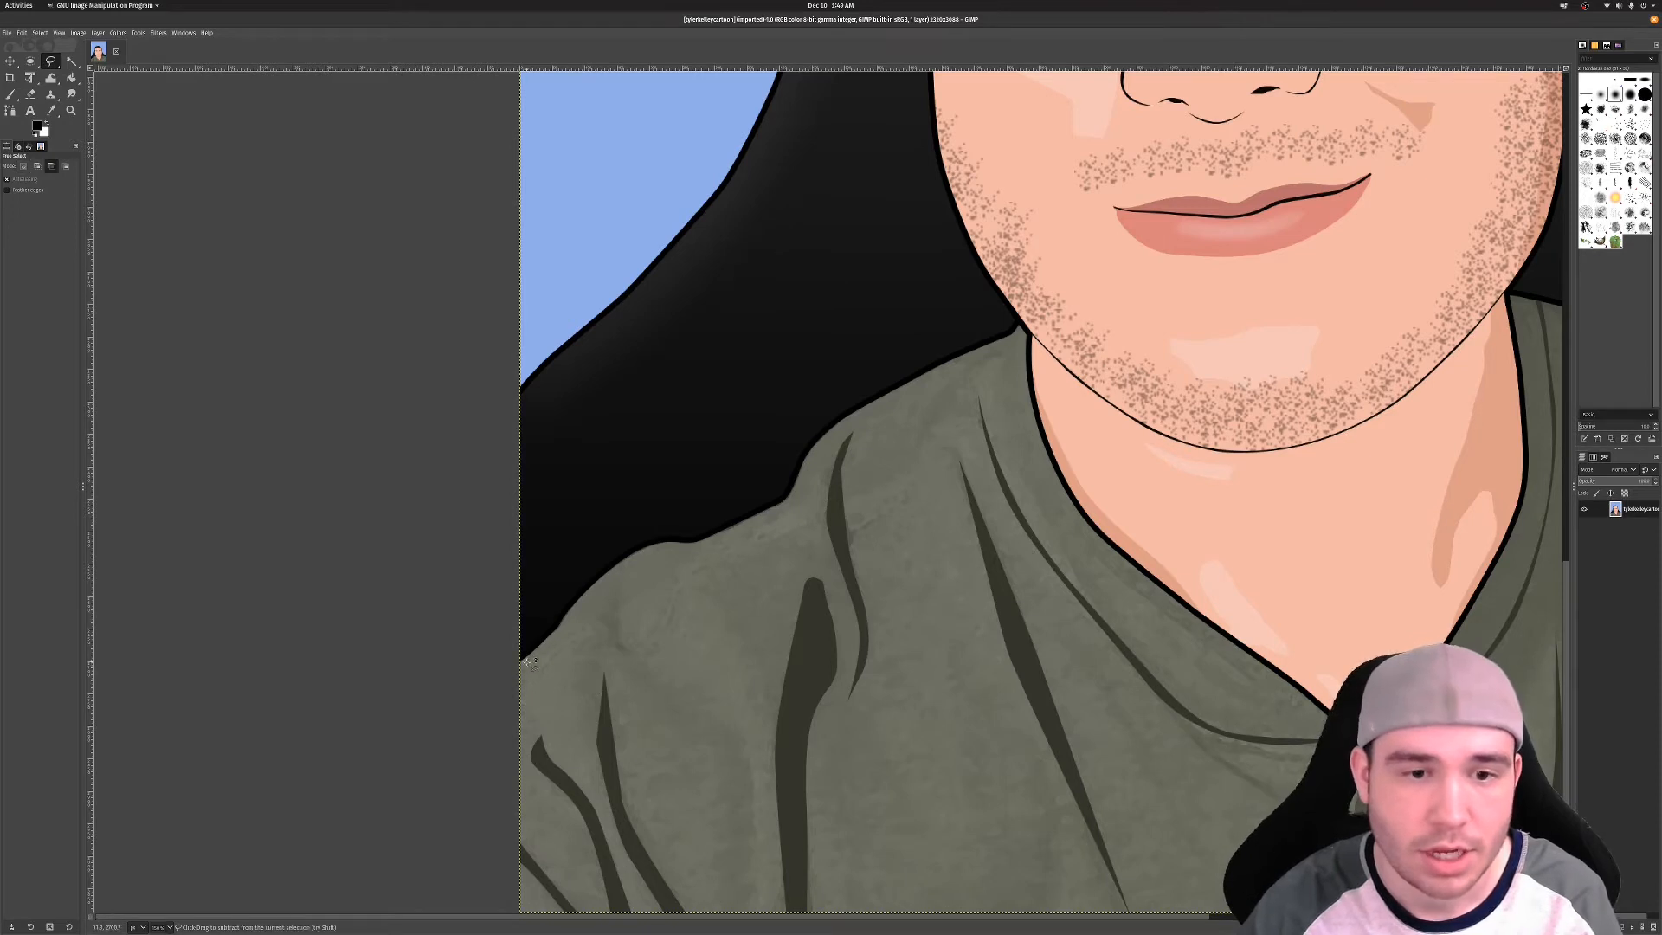
scroll(524, 675, "up", 1)
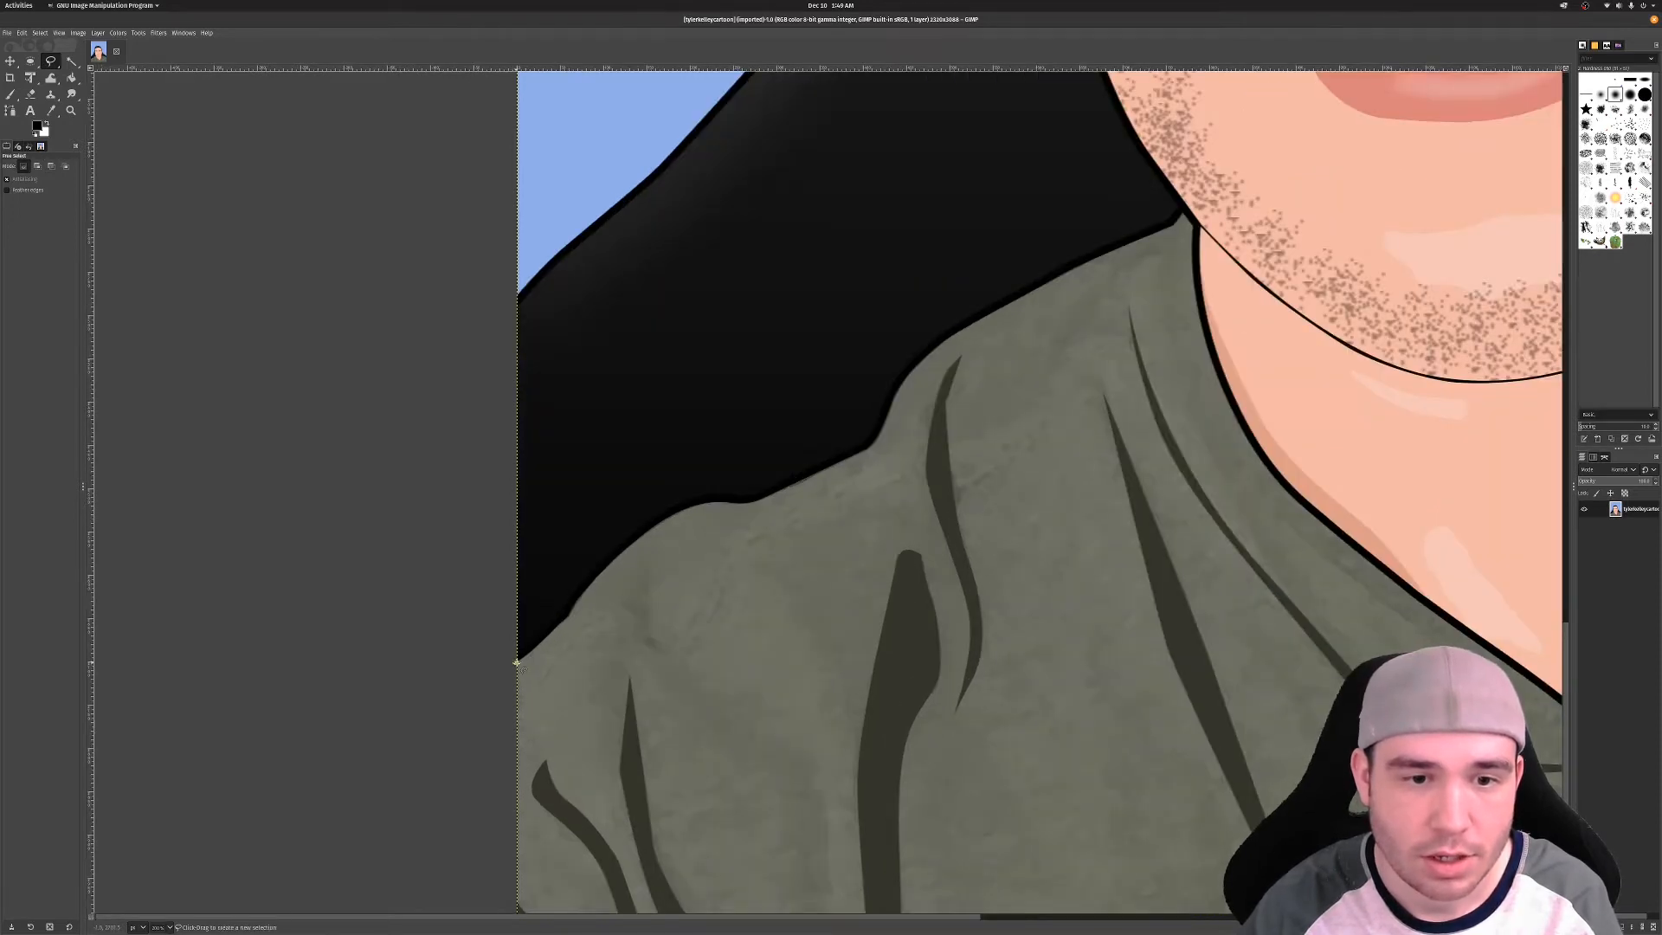
left_click(542, 643)
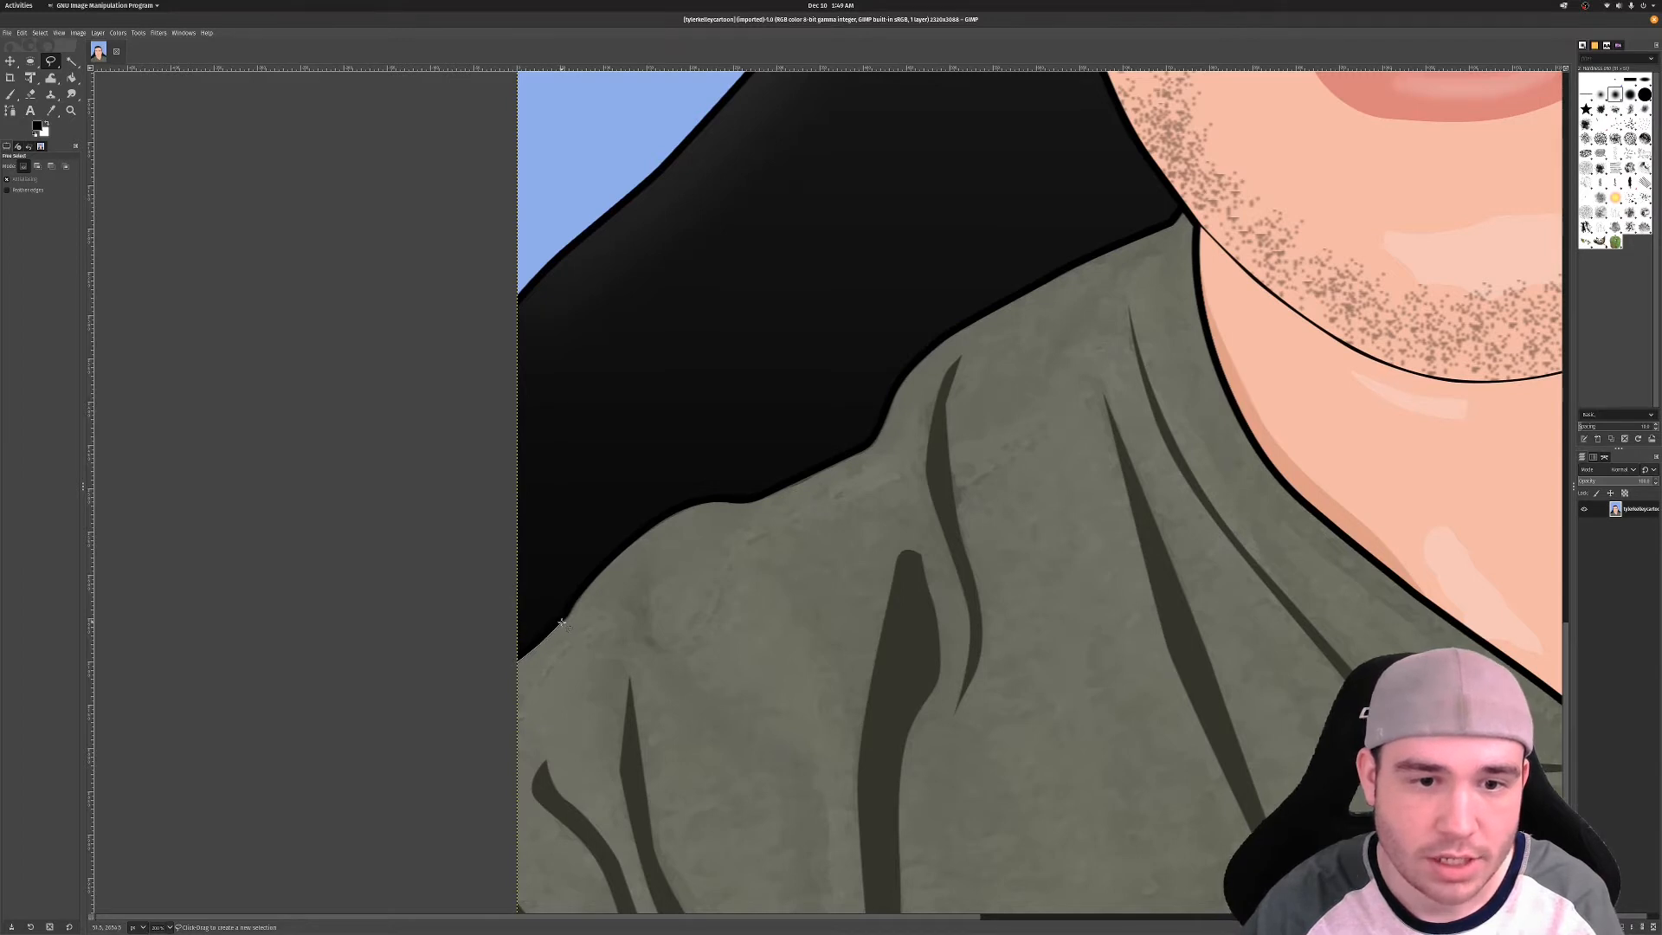
left_click(565, 619)
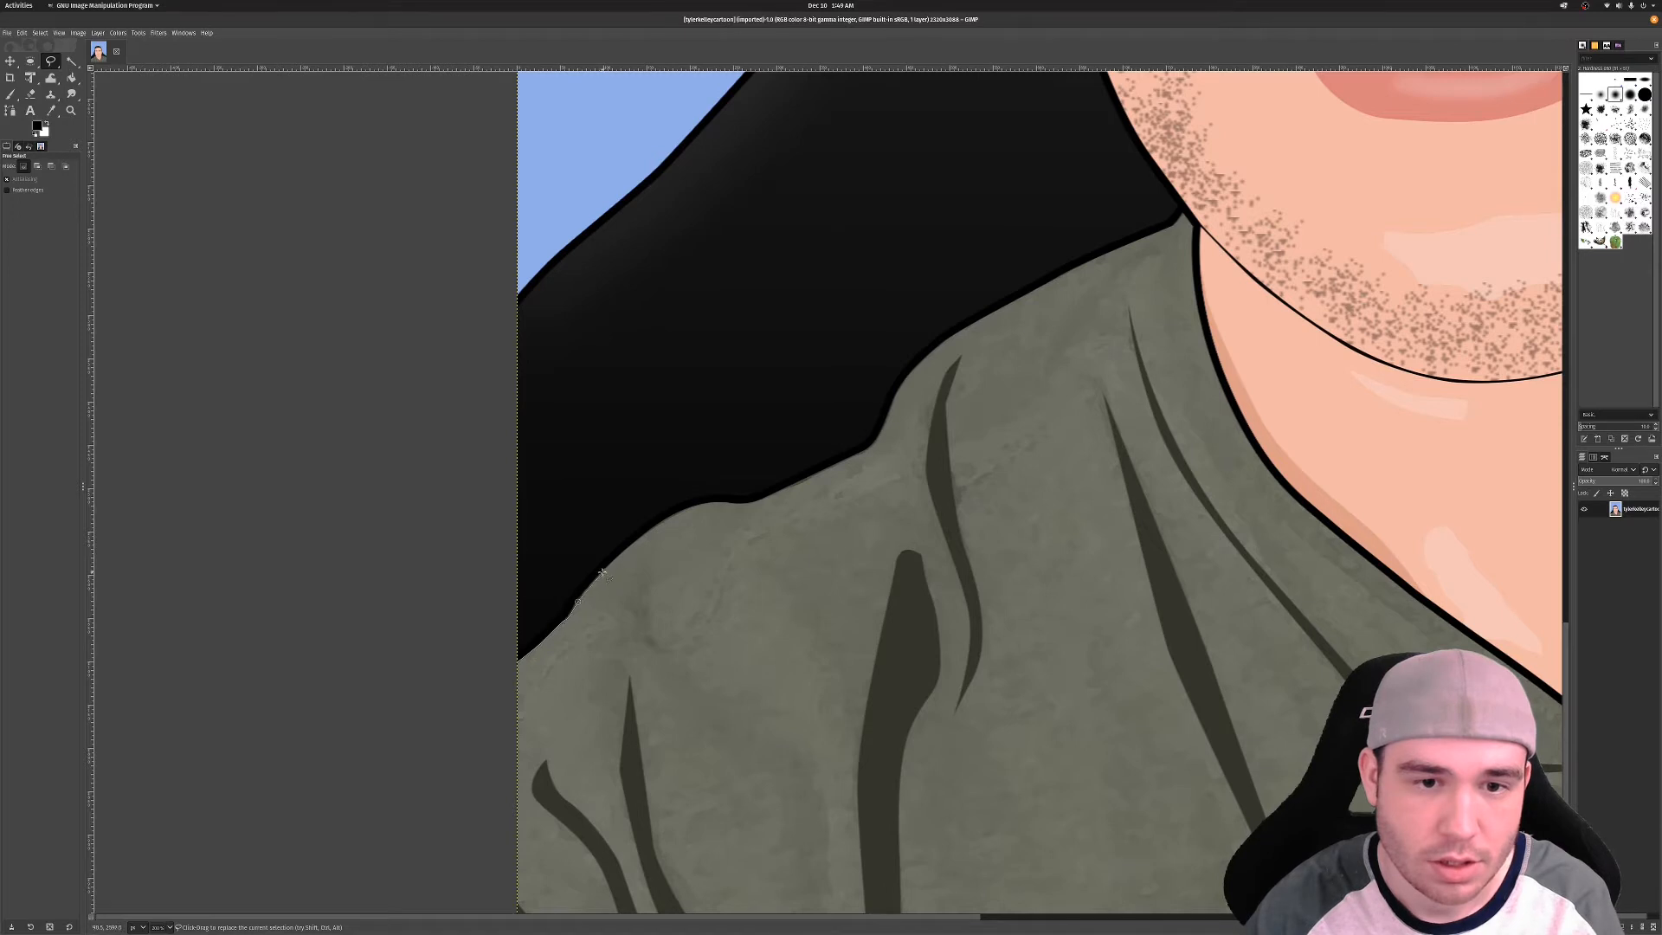
left_click(601, 572)
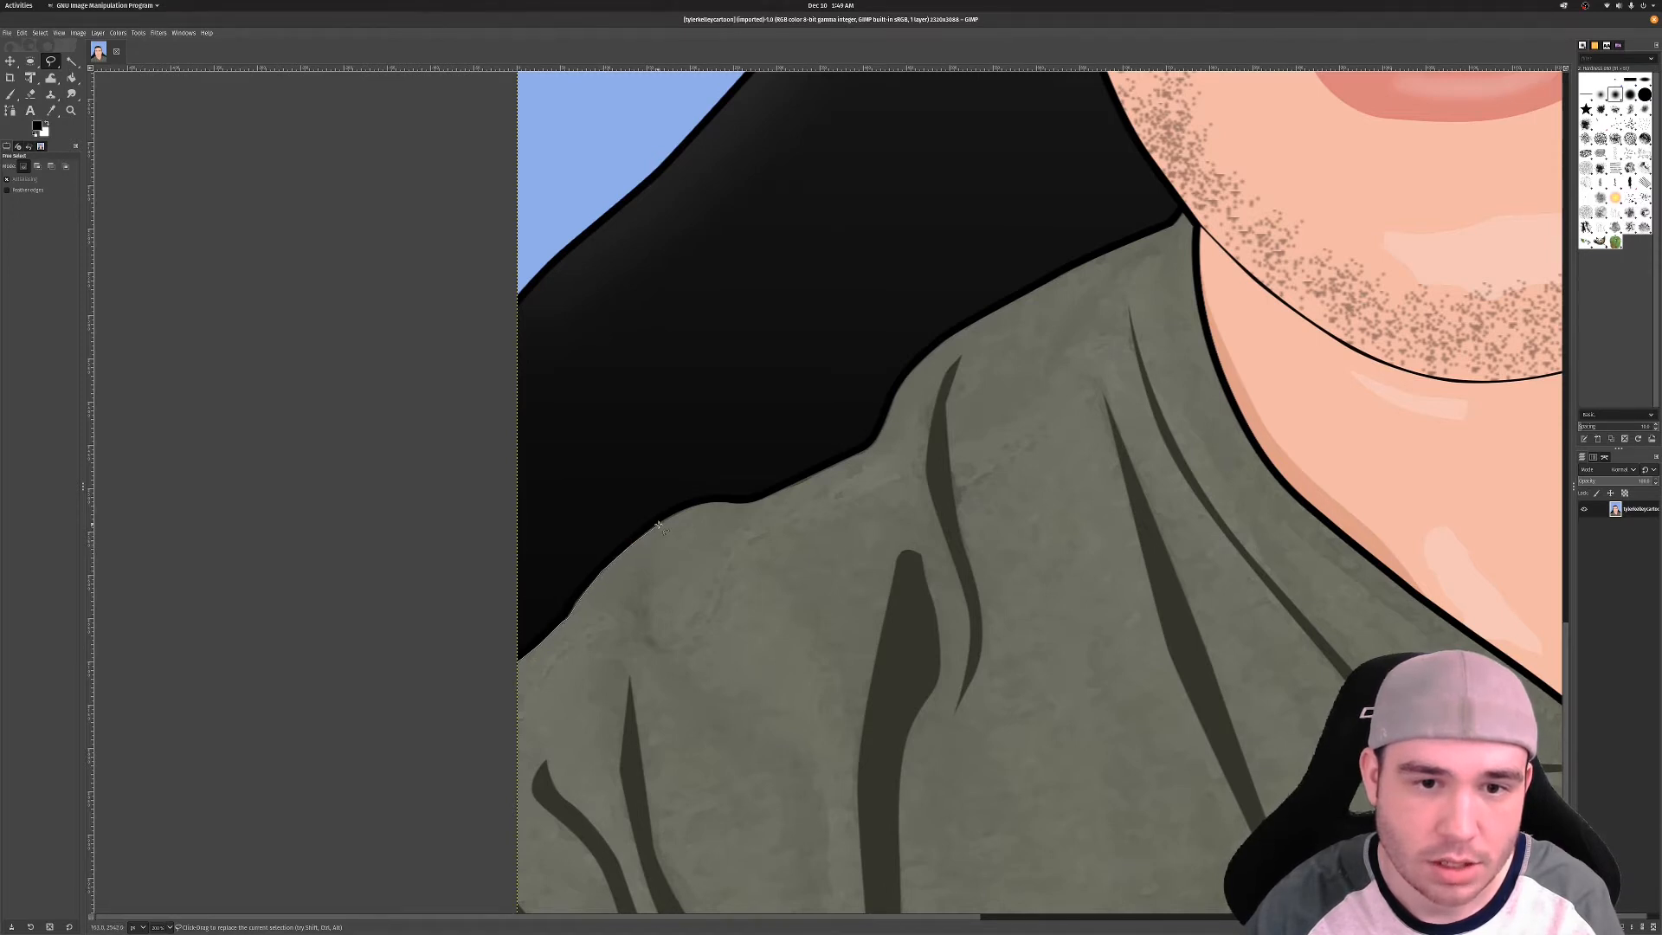
left_click(658, 526)
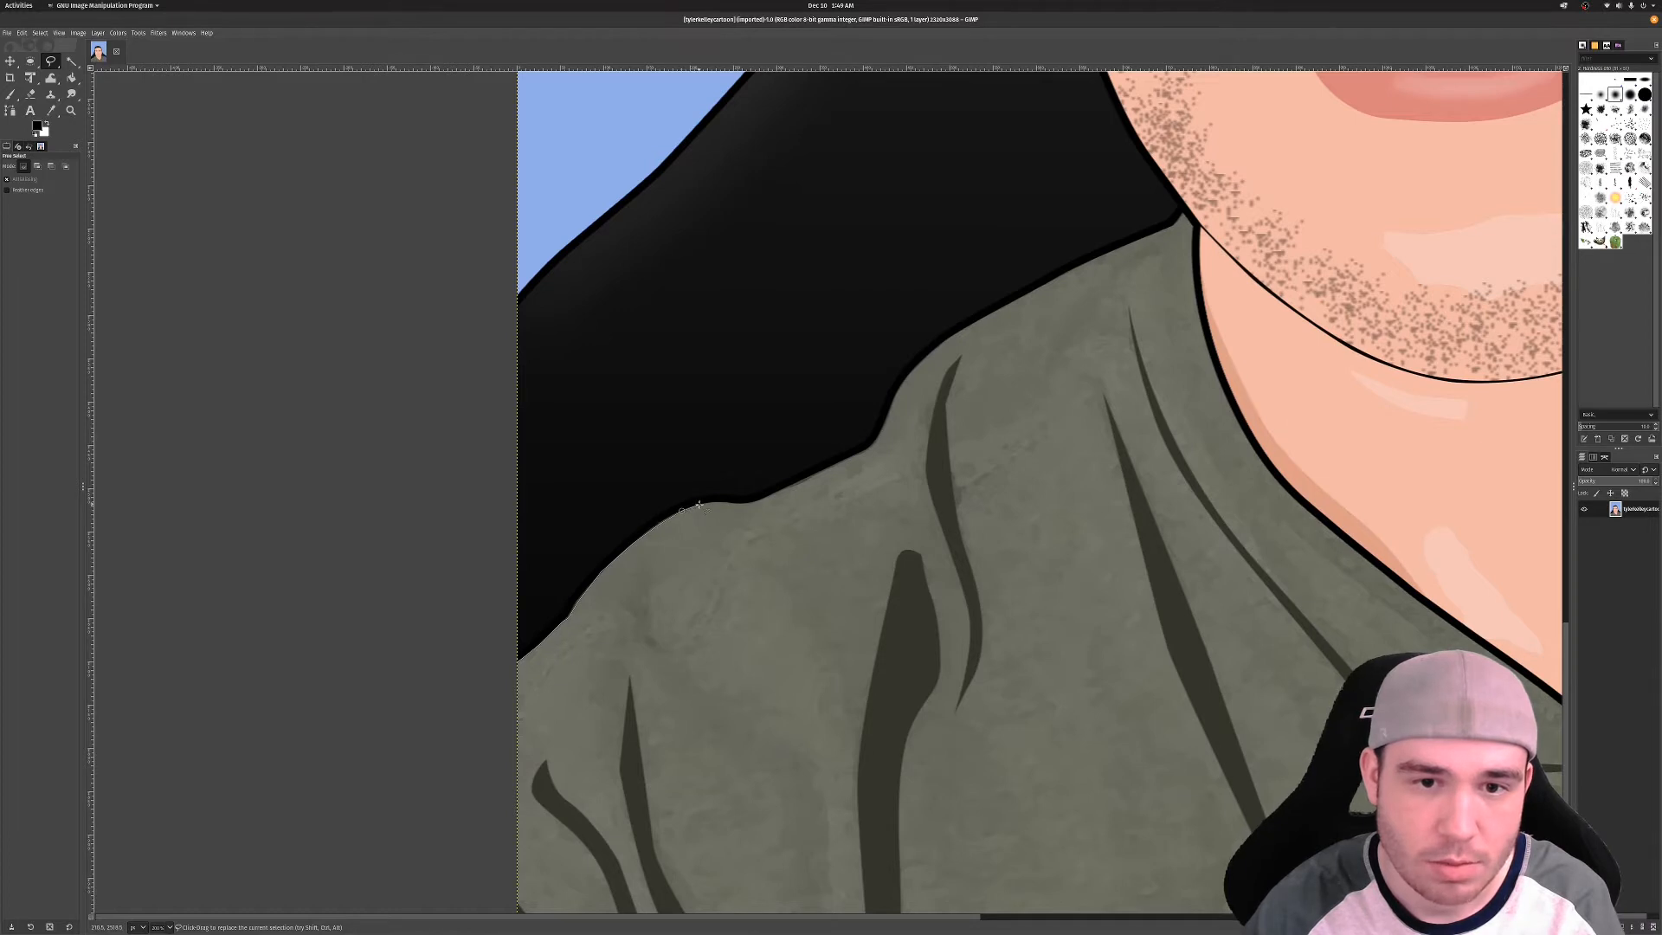
left_click(717, 502)
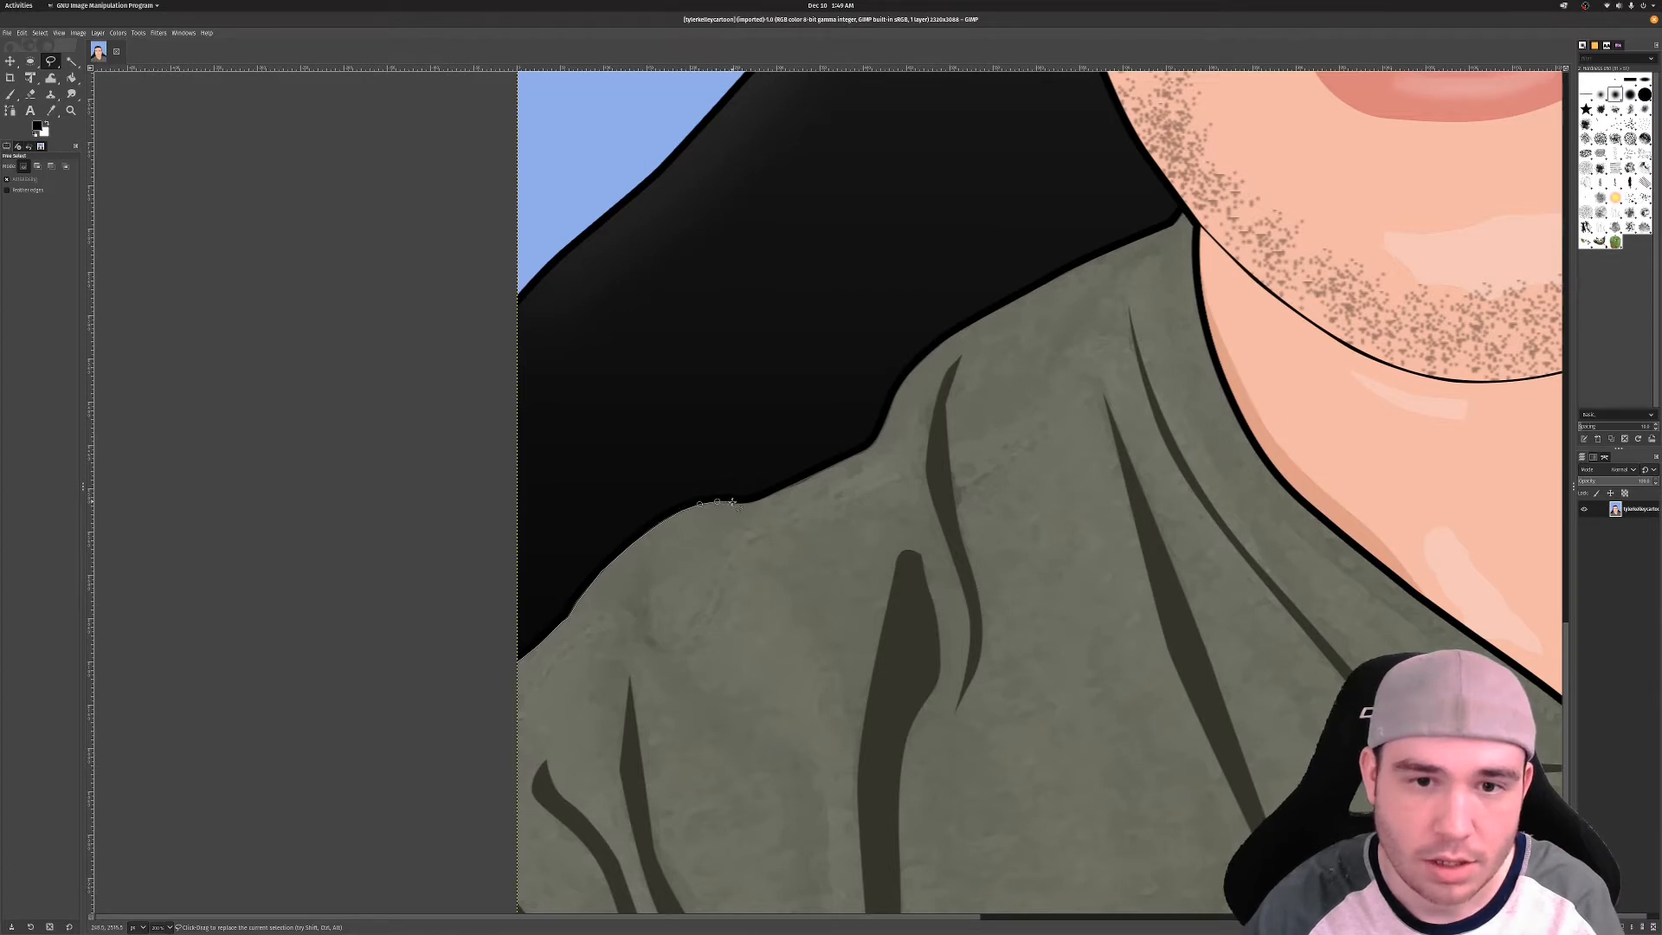
left_click(732, 502)
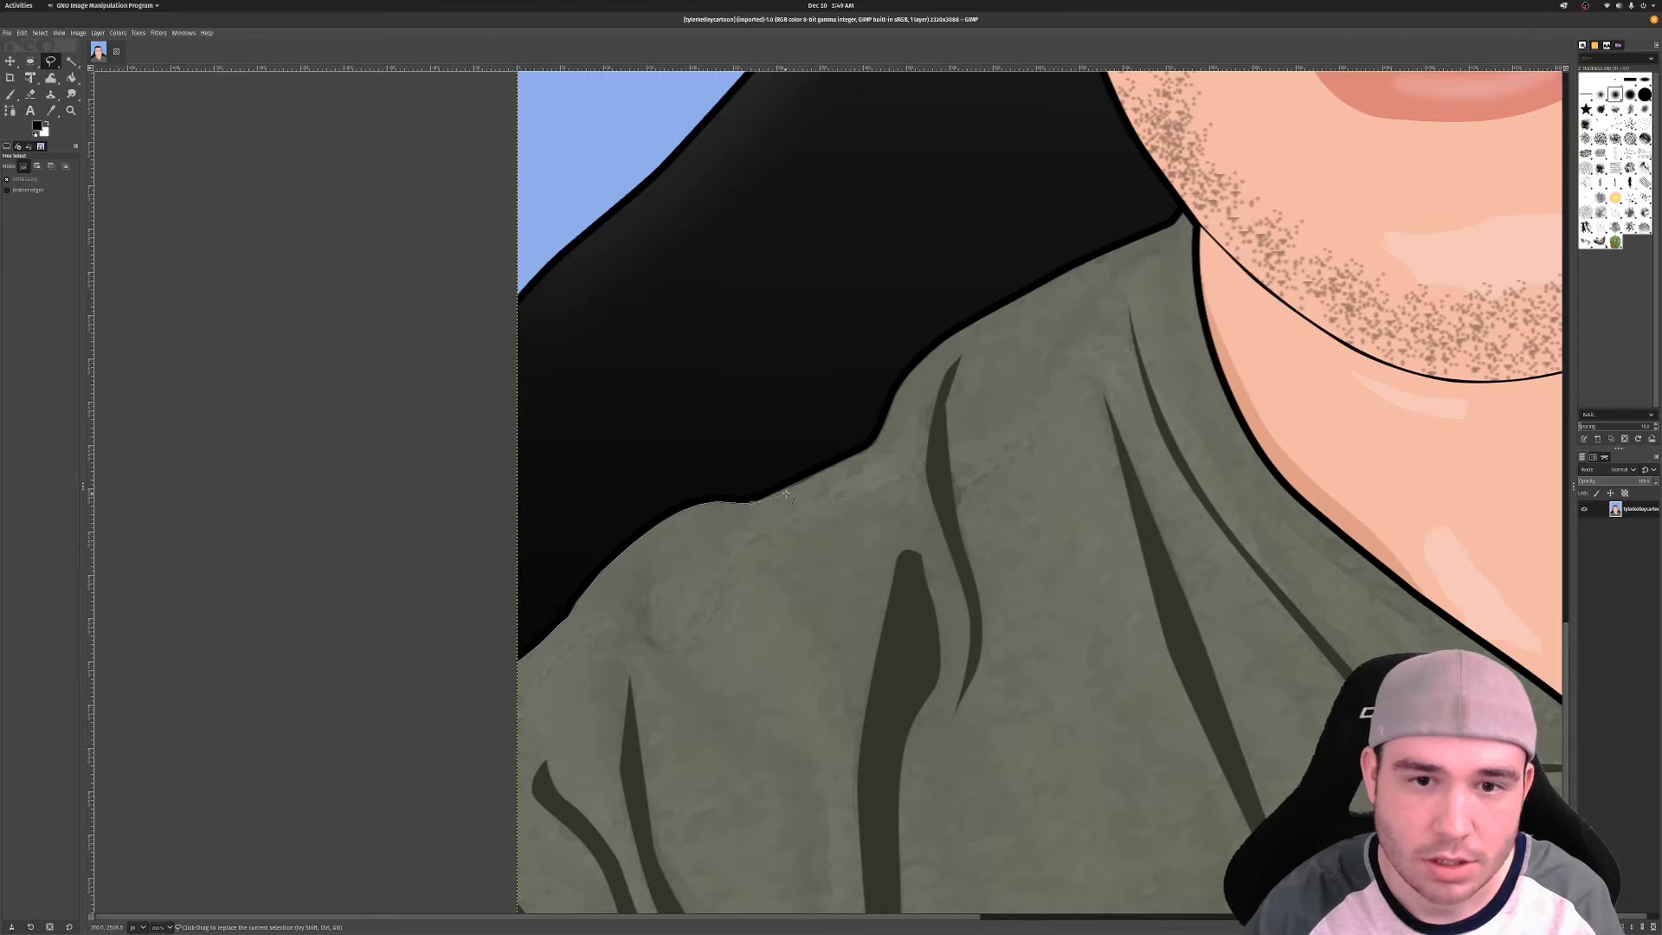
left_click(827, 471)
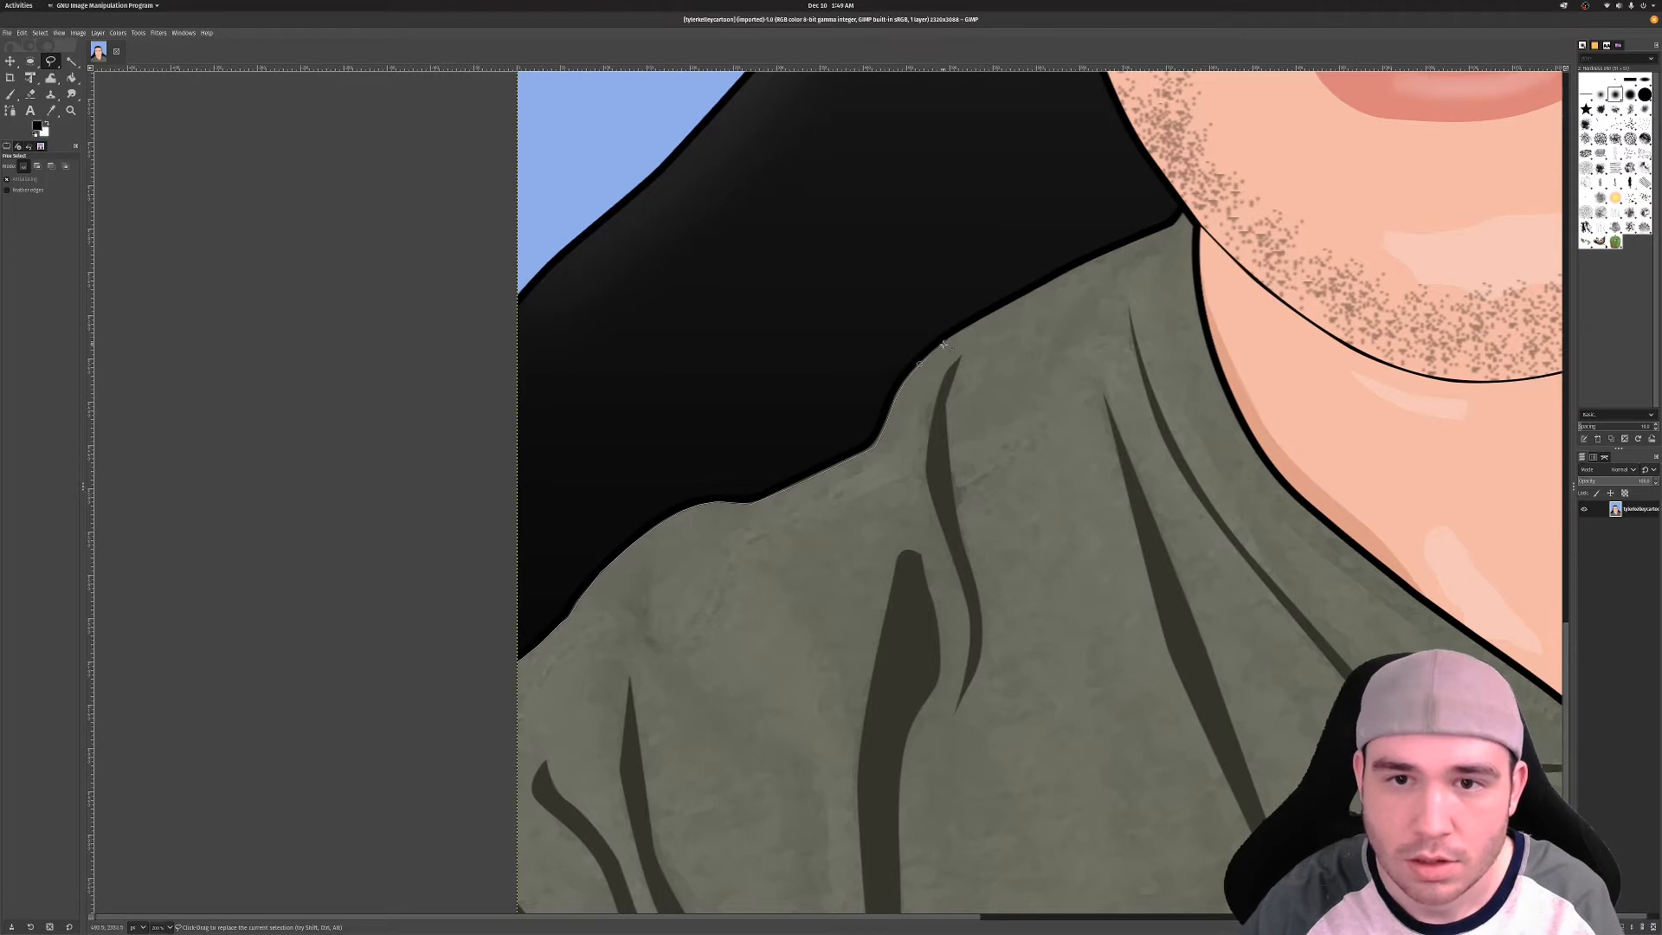
left_click(1177, 225)
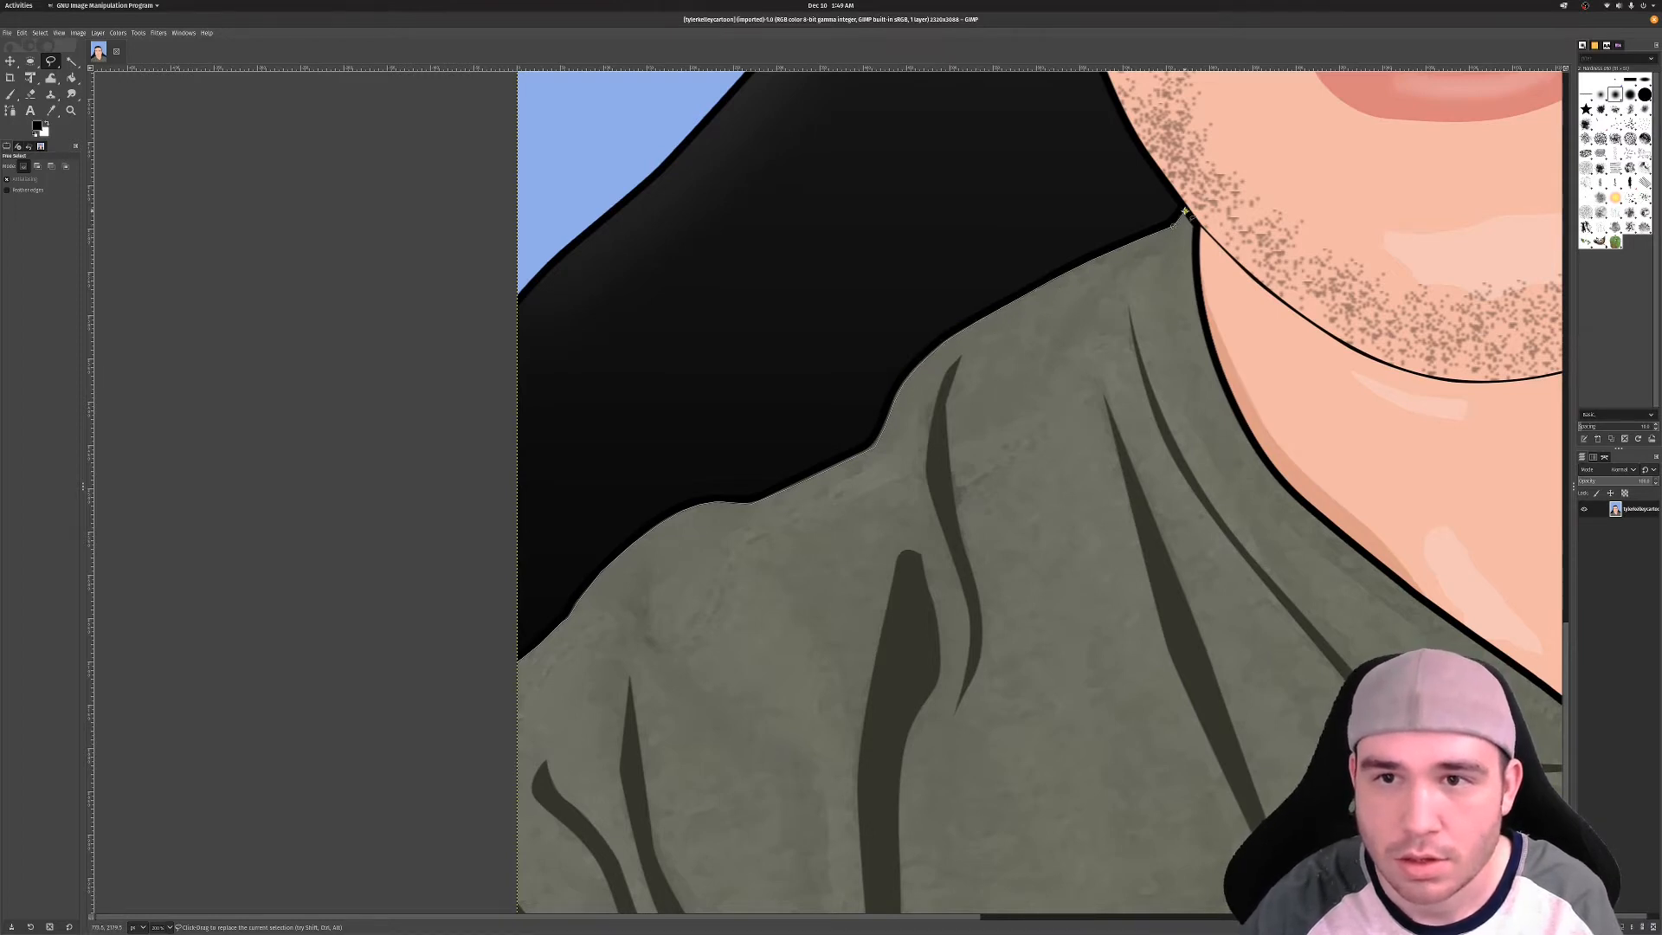
Continue the selection outline up the jaw and ear, around the hair, and down to the ear on the opposite side
scroll(1123, 547, "up", 5)
left_click(1165, 606)
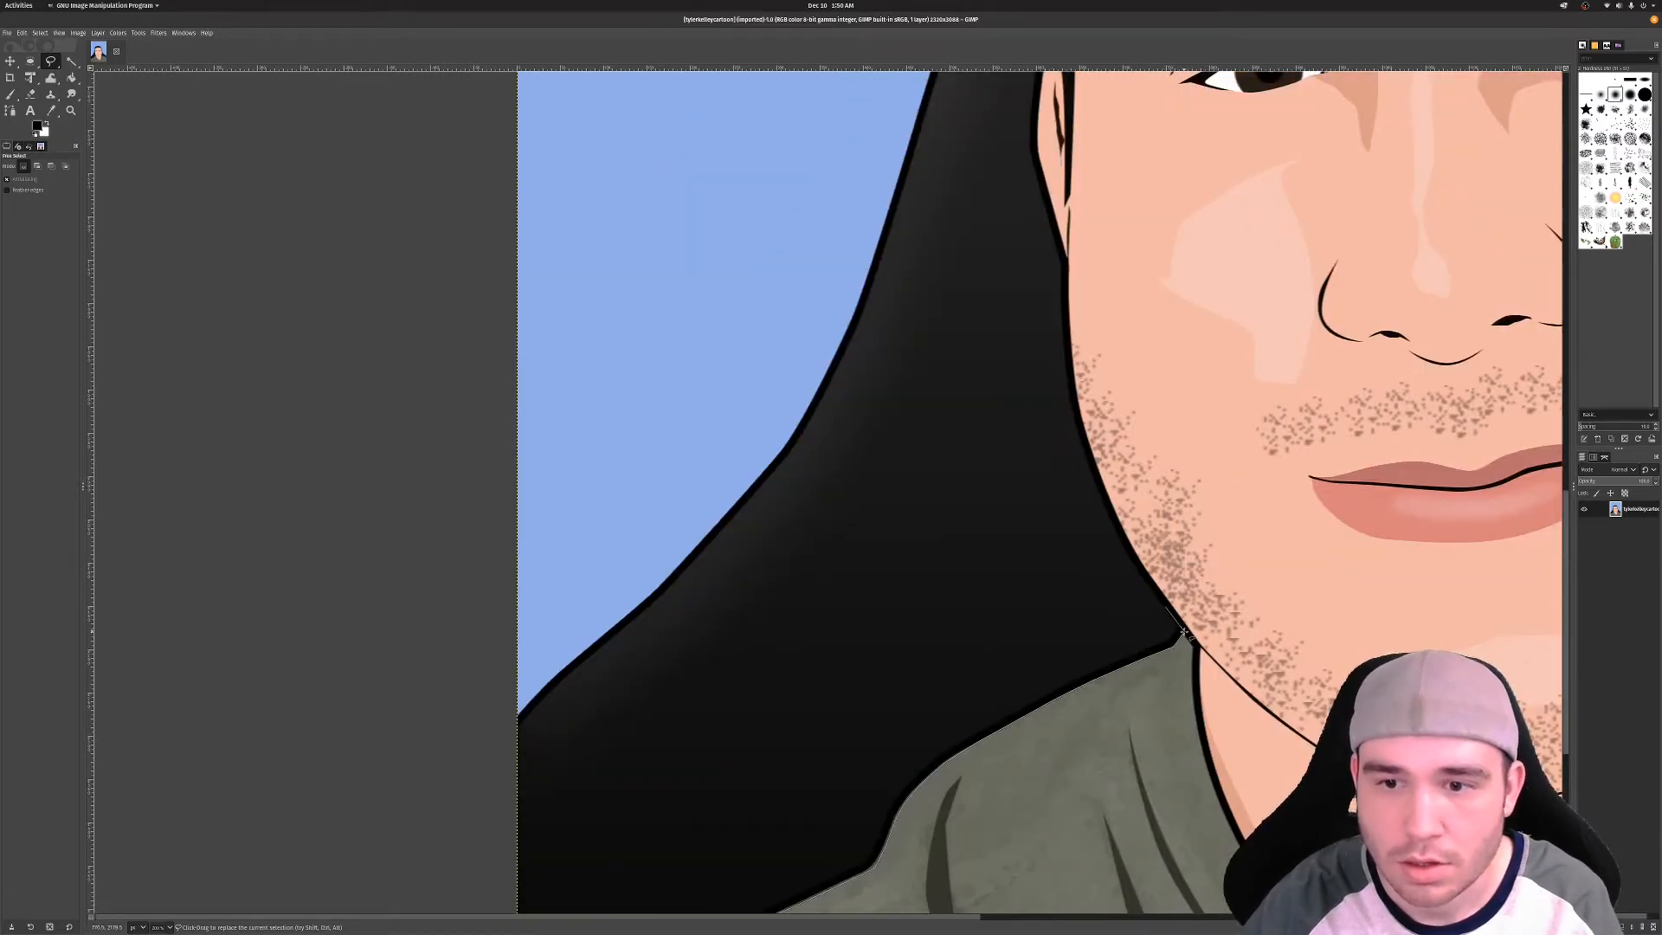
mouse_move(1148, 582)
left_mouse_down()
mouse_move(1084, 455)
mouse_move(1062, 261)
mouse_move(1048, 419)
mouse_move(1035, 378)
mouse_move(1055, 254)
mouse_move(1047, 231)
mouse_move(1038, 393)
mouse_move(1039, 191)
mouse_move(989, 379)
mouse_move(1033, 390)
mouse_move(1013, 283)
mouse_move(977, 260)
mouse_move(1047, 156)
mouse_move(1073, 295)
mouse_move(1056, 344)
mouse_move(1070, 291)
mouse_move(1186, 246)
mouse_move(1173, 261)
mouse_move(1303, 244)
mouse_move(714, 225)
mouse_move(866, 193)
mouse_move(943, 204)
mouse_move(1141, 290)
mouse_move(1229, 388)
mouse_move(1236, 200)
mouse_move(1325, 447)
mouse_move(1333, 632)
mouse_move(1383, 452)
mouse_move(1398, 502)
mouse_move(1385, 594)
left_mouse_up()
scroll(1065, 277, "up", 3)
scroll(1049, 232, "up", 3)
scroll(1038, 188, "up", 3)
scroll(1048, 160, "up", 3)
scroll(1303, 244, "right", 8)
scroll(1234, 399, "down", 3)
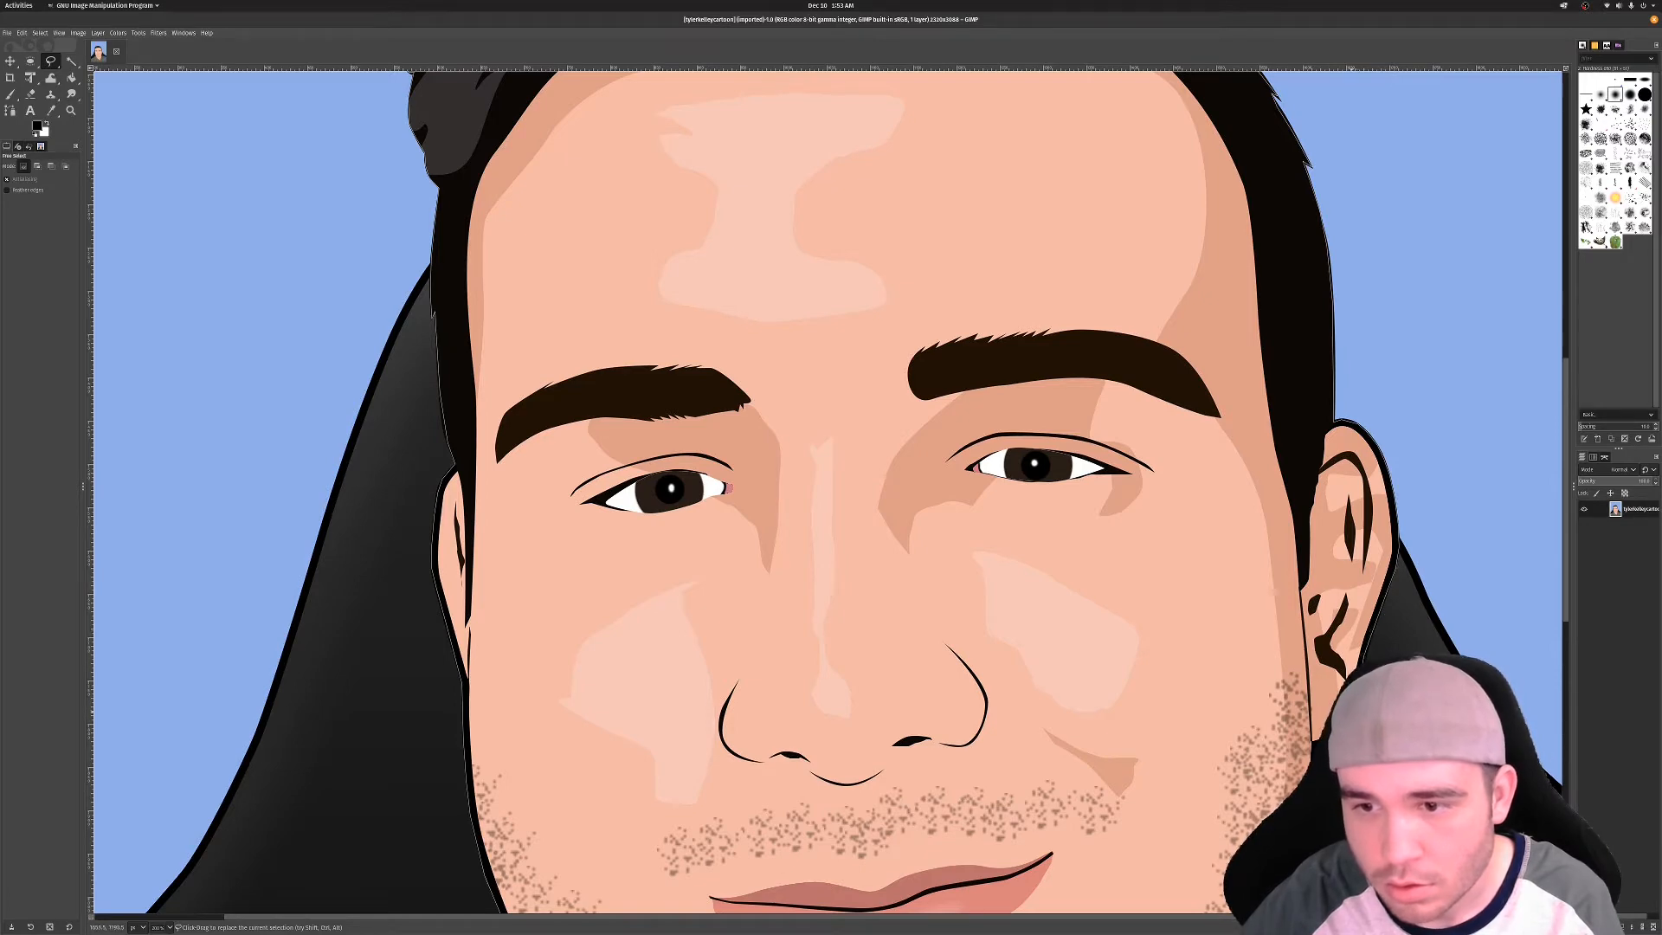
Extend the outline down the jaw and over the other shoulder, enclose the shirt, and close the selection at its starting point
mouse_move(1317, 753)
left_mouse_down()
mouse_move(1316, 597)
mouse_move(1314, 615)
left_mouse_up()
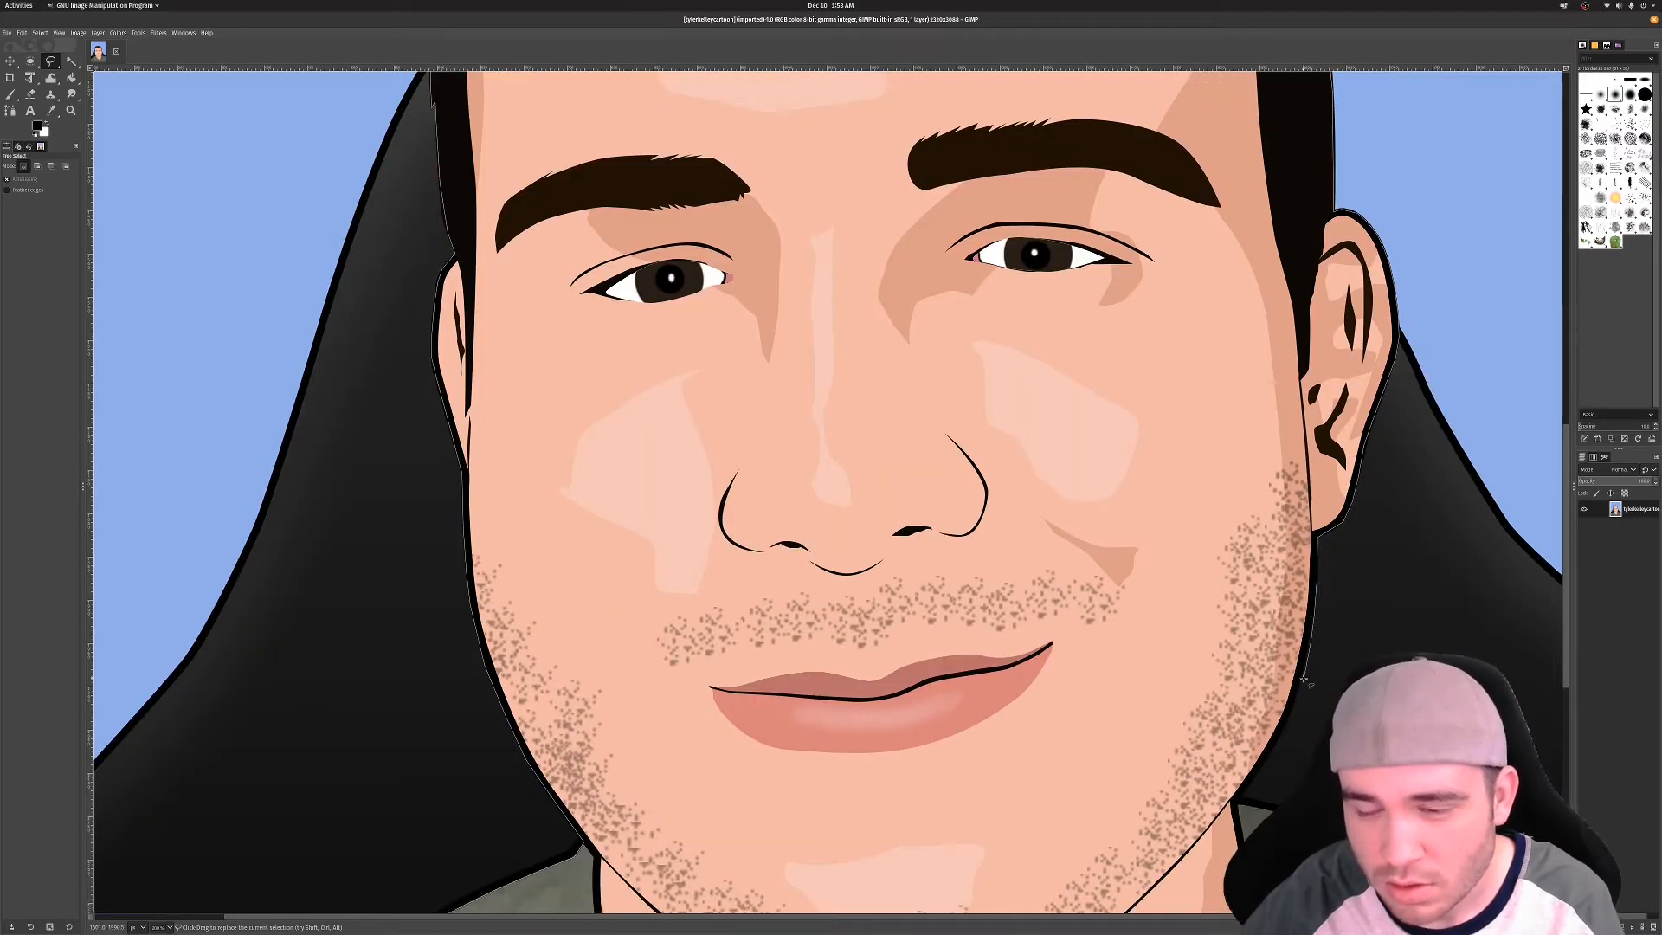
mouse_move(1272, 749)
left_mouse_down()
mouse_move(1259, 342)
mouse_move(1268, 388)
mouse_move(1419, 426)
mouse_move(1143, 448)
mouse_move(1398, 519)
mouse_move(1559, 618)
mouse_move(1523, 628)
left_mouse_up()
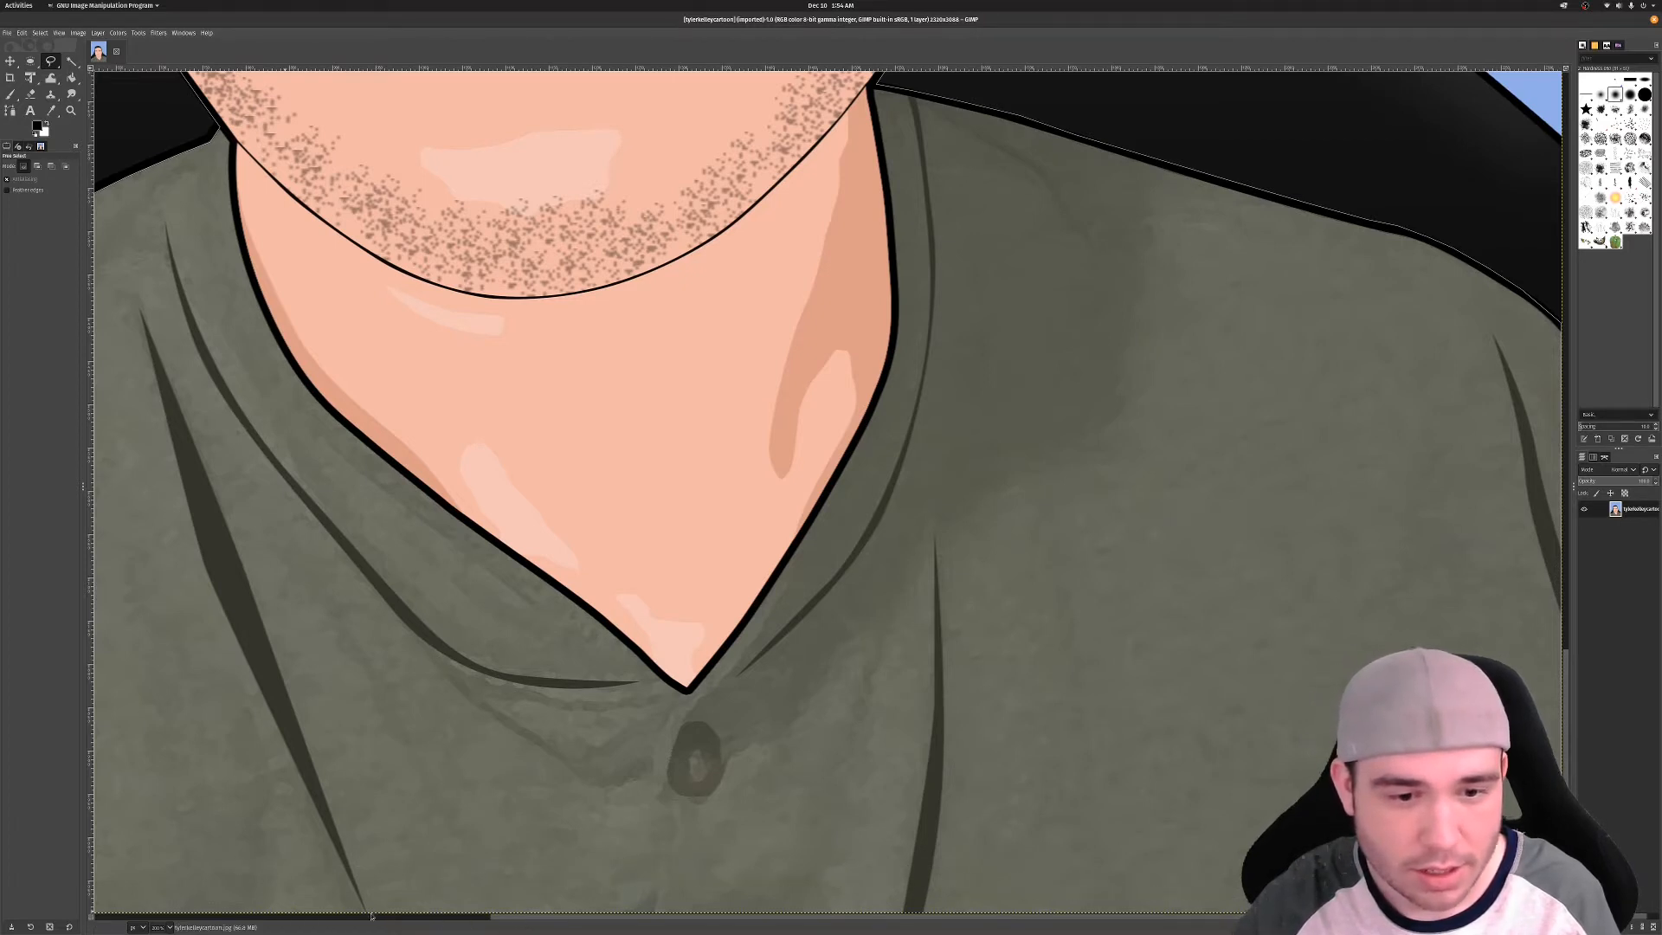
left_click_drag(506, 916, 107, 917)
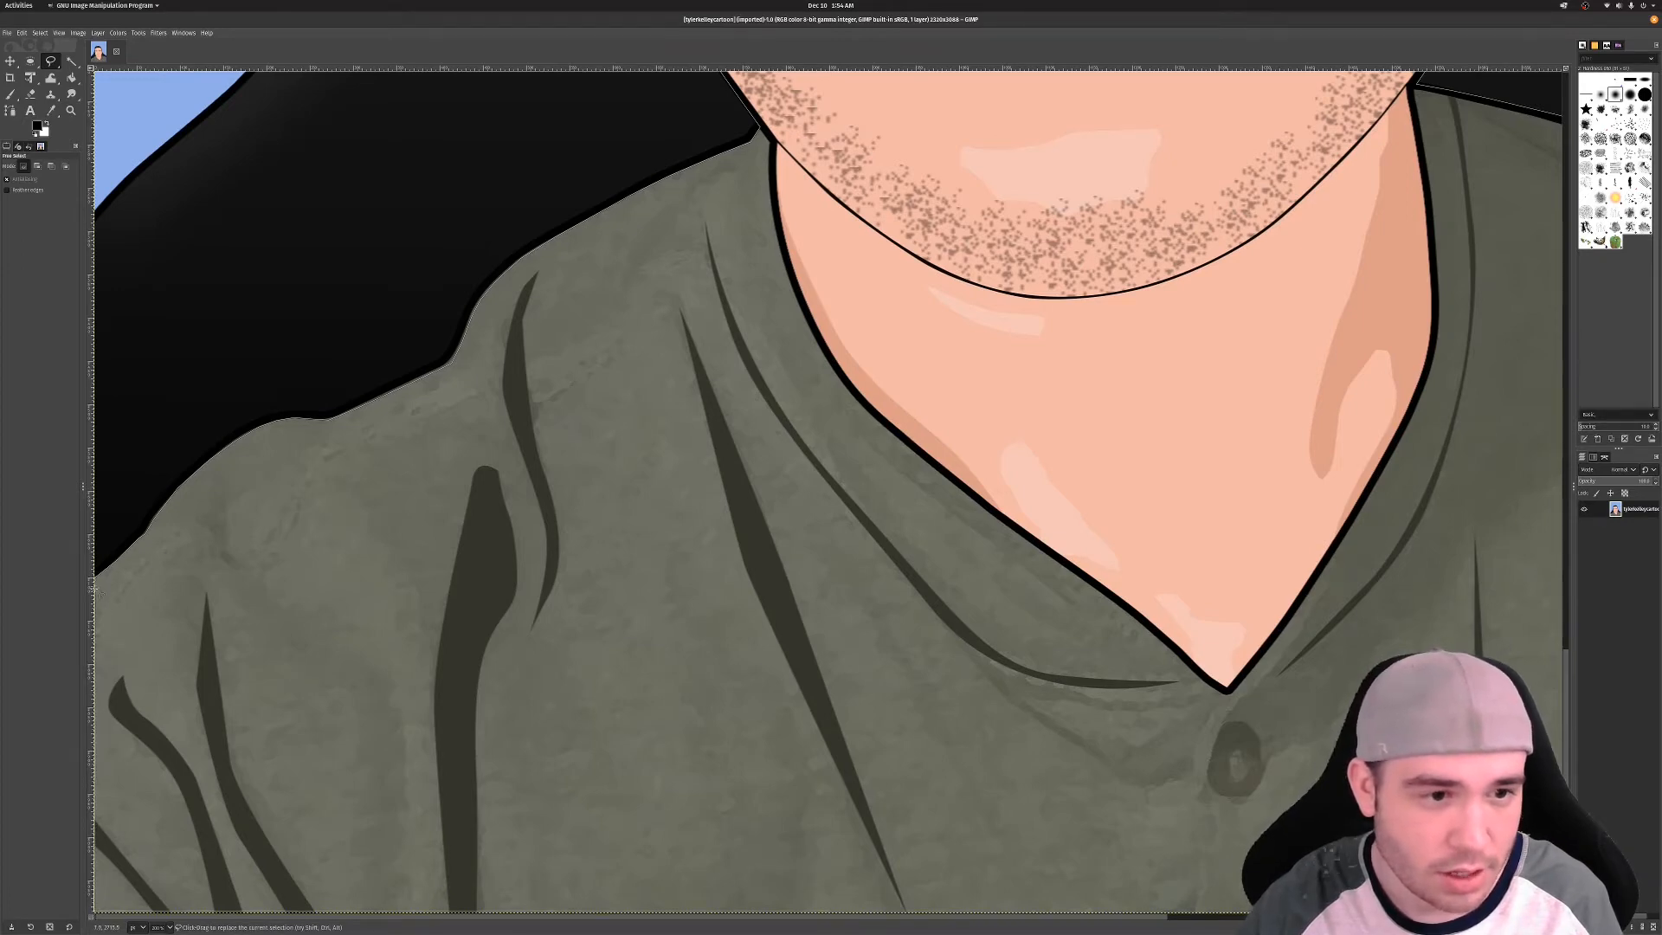
double_click(96, 573)
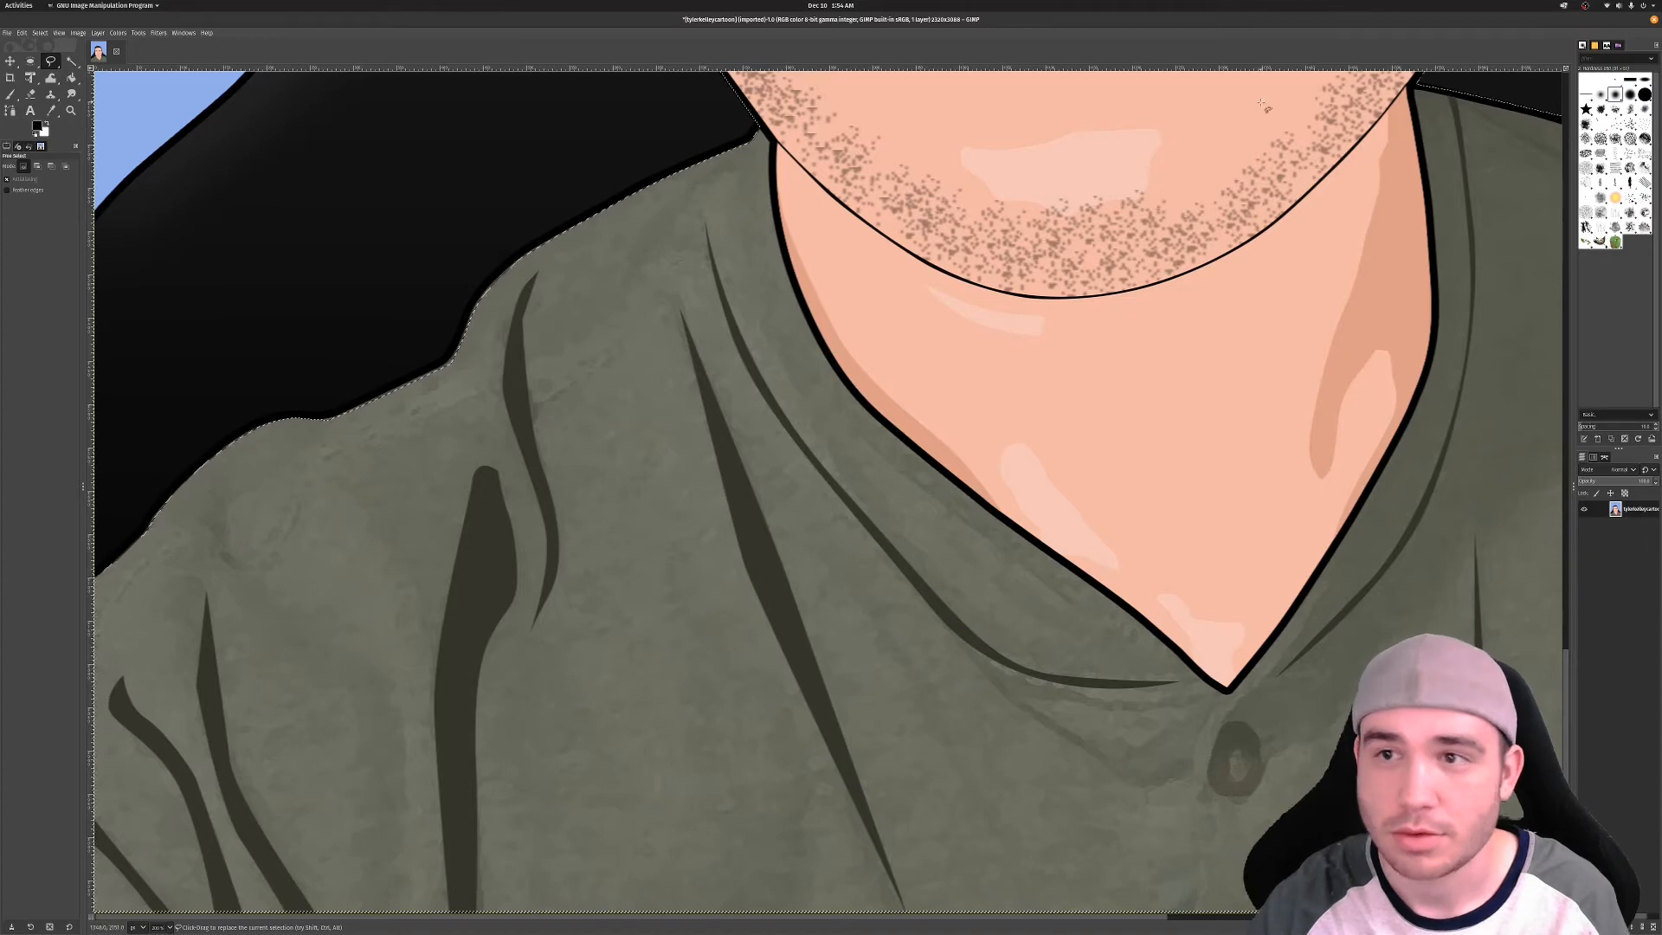
Copy the selected figure, paste it onto its own new layer, and hide the original image layer
scroll(1465, 235, "up", 15)
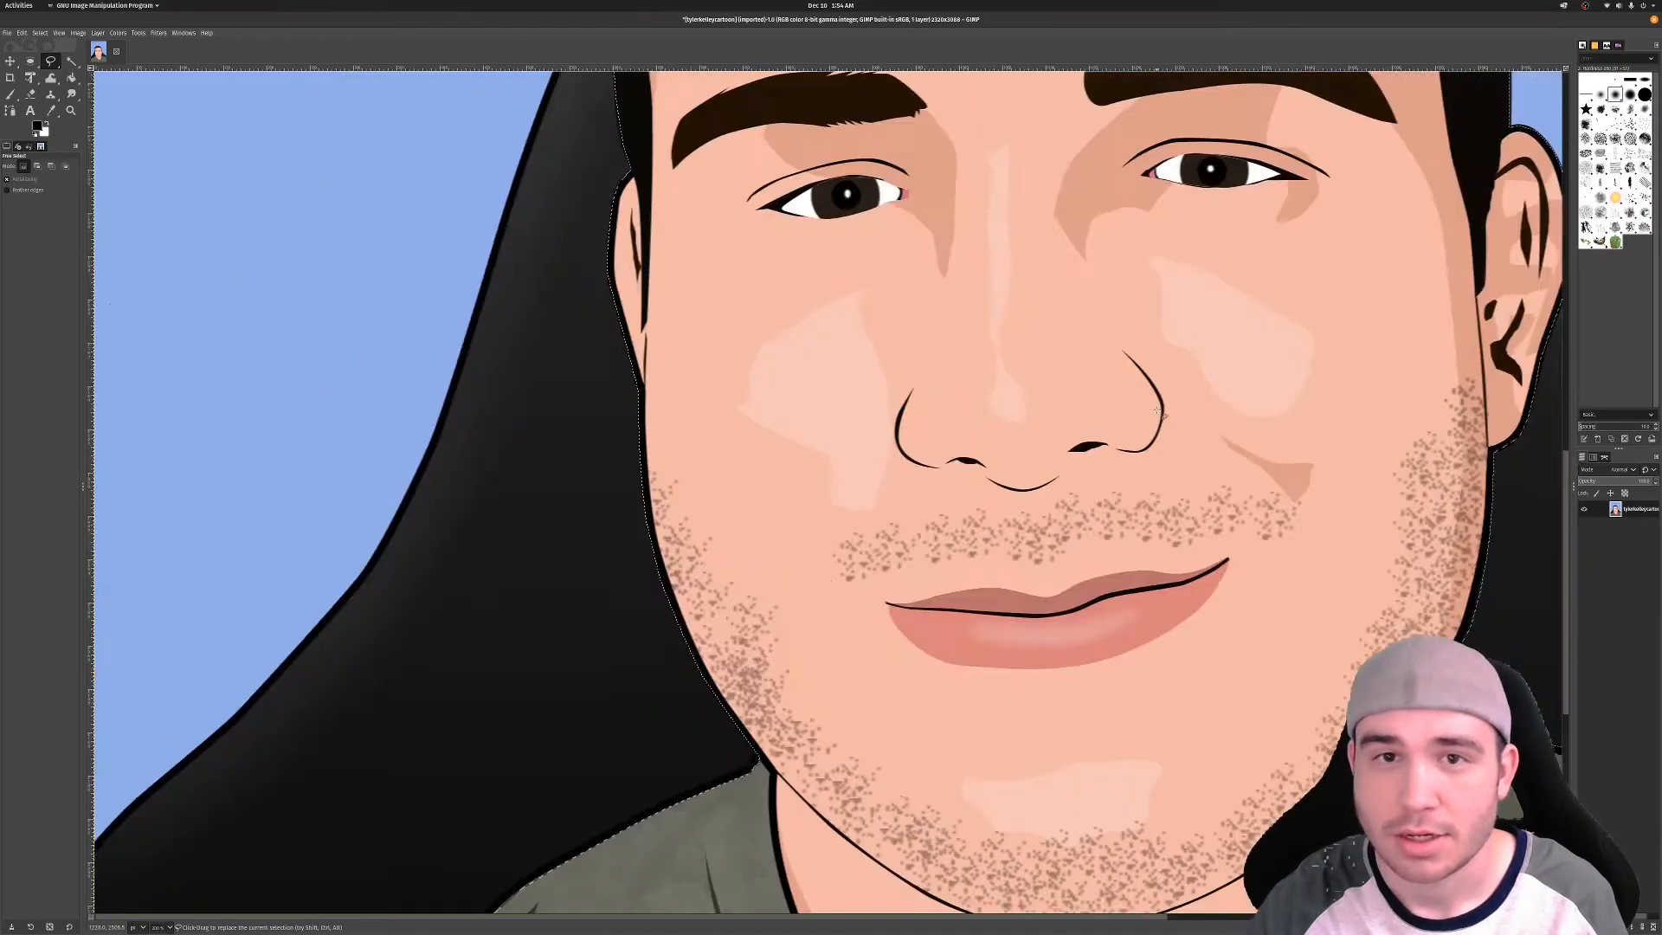
scroll(608, 400, "down", 8)
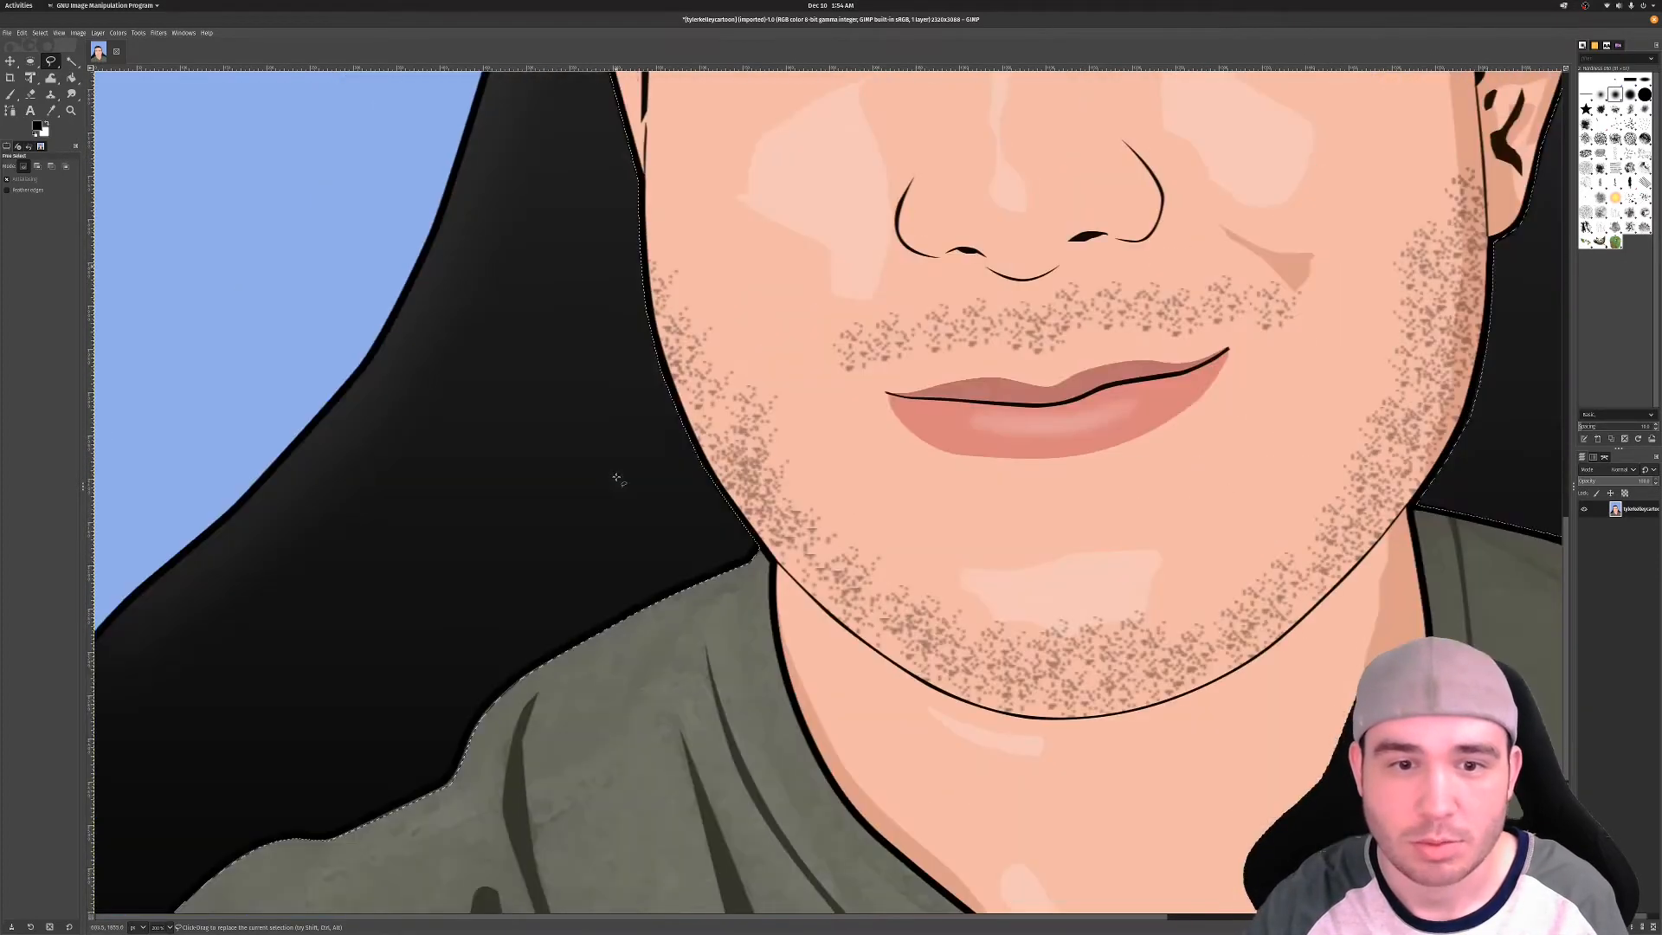
scroll(615, 474, "down", 6)
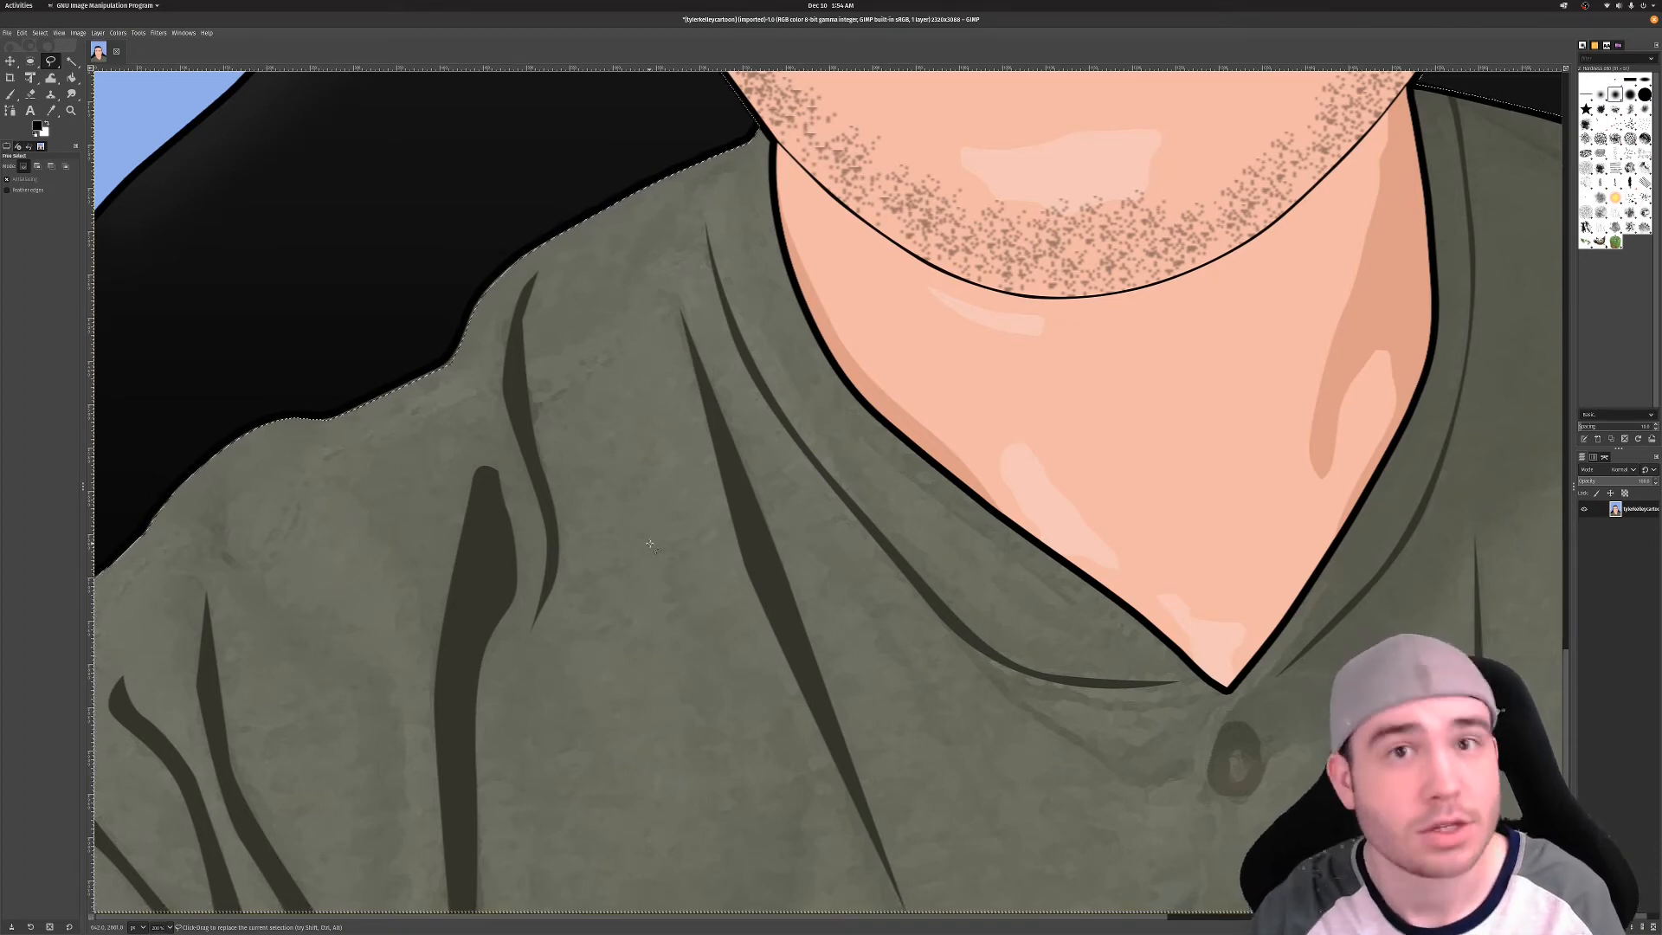
key("ctrl")
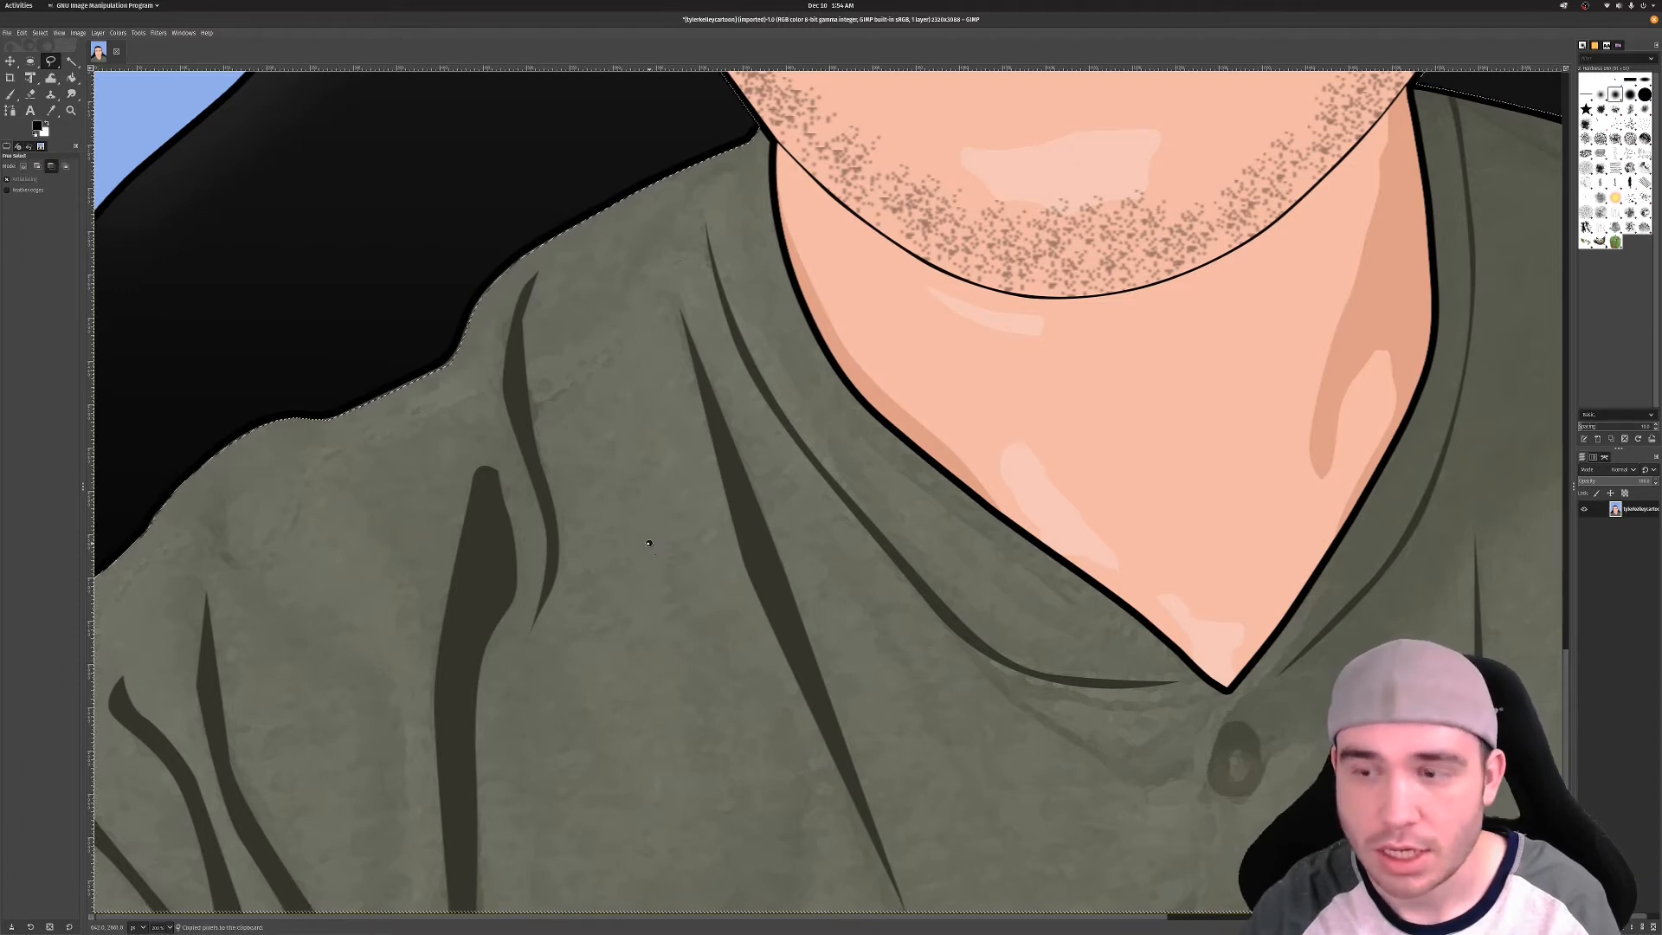
key("ctrl+v")
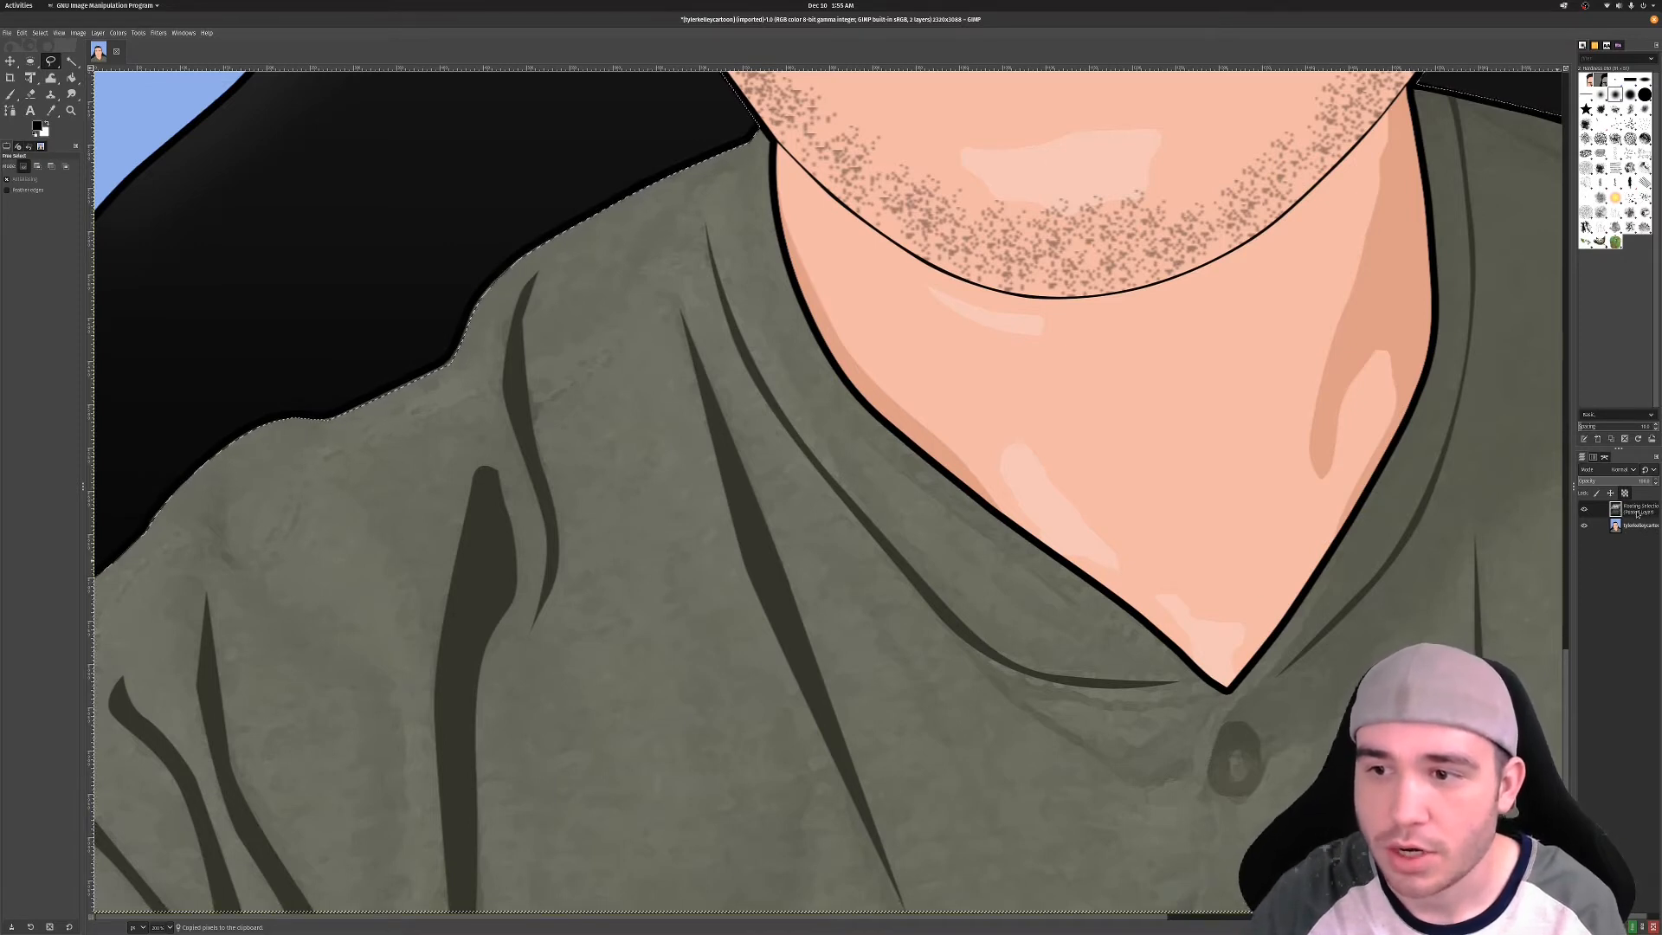
right_click(1637, 514)
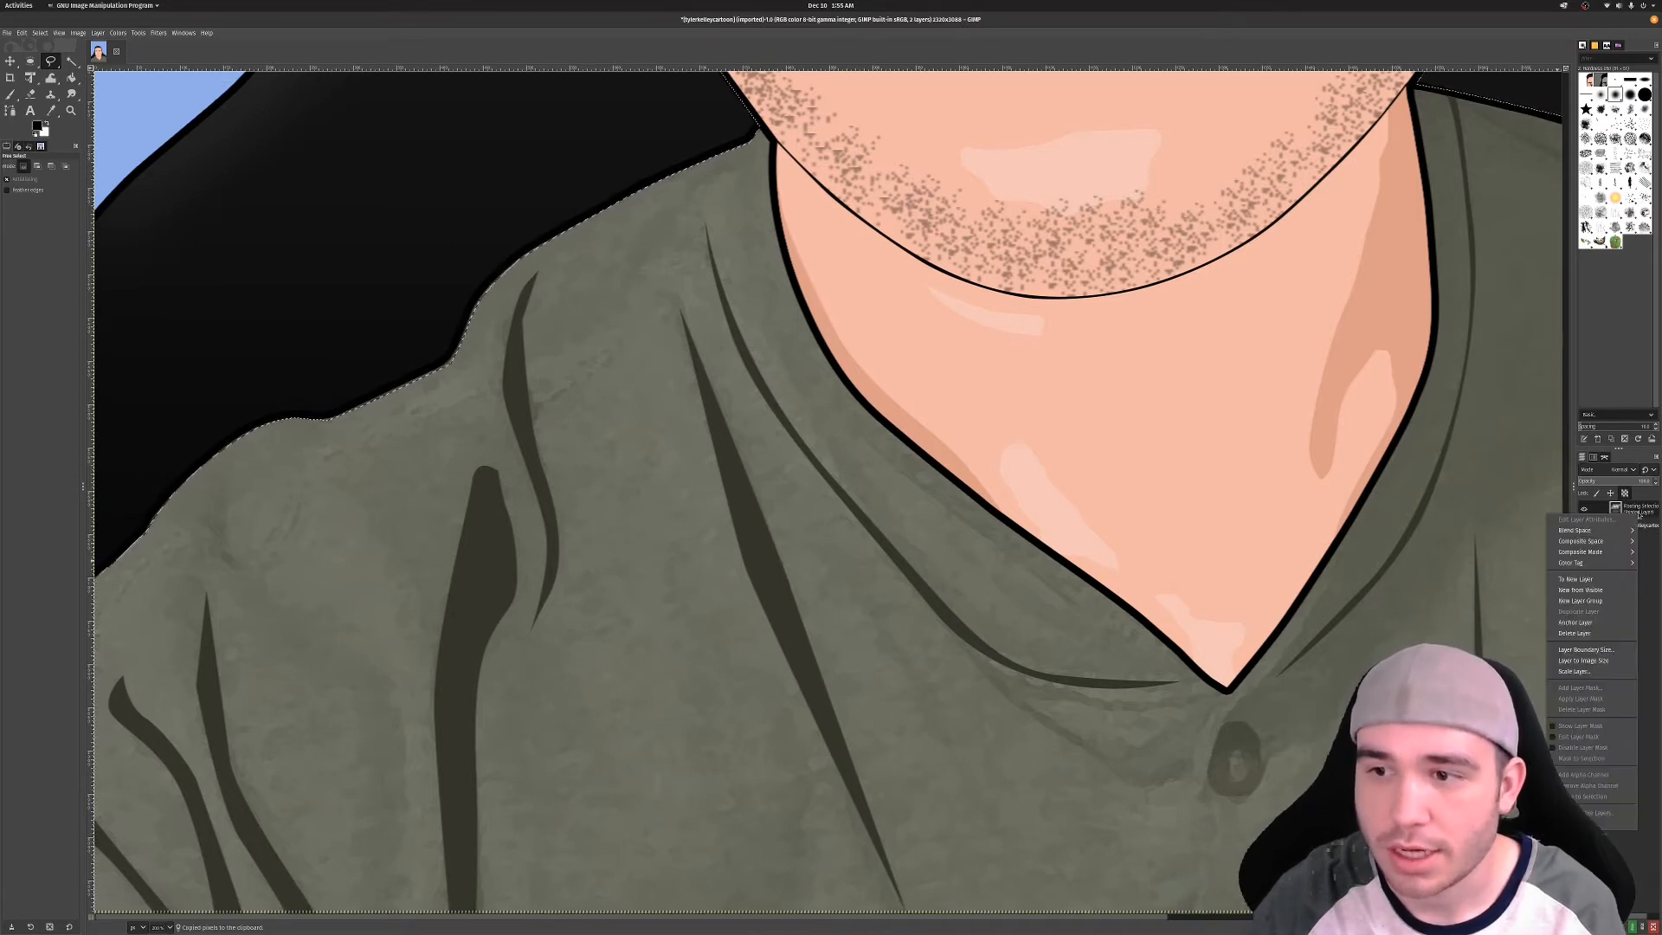
left_click(1578, 579)
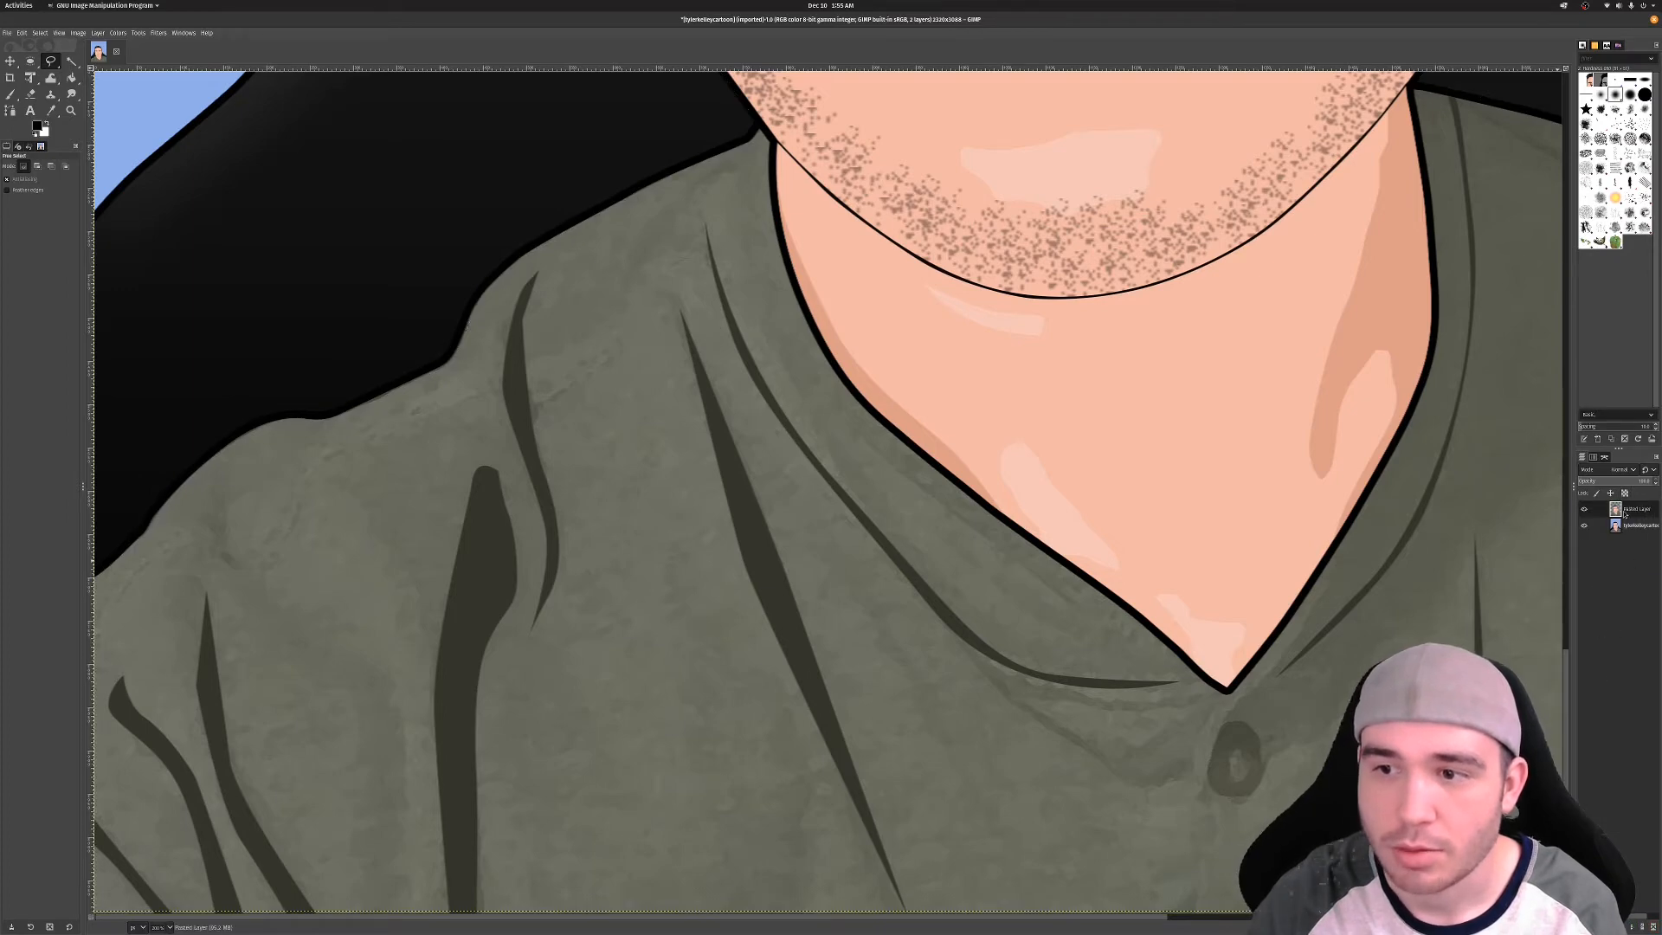
left_click(1585, 526)
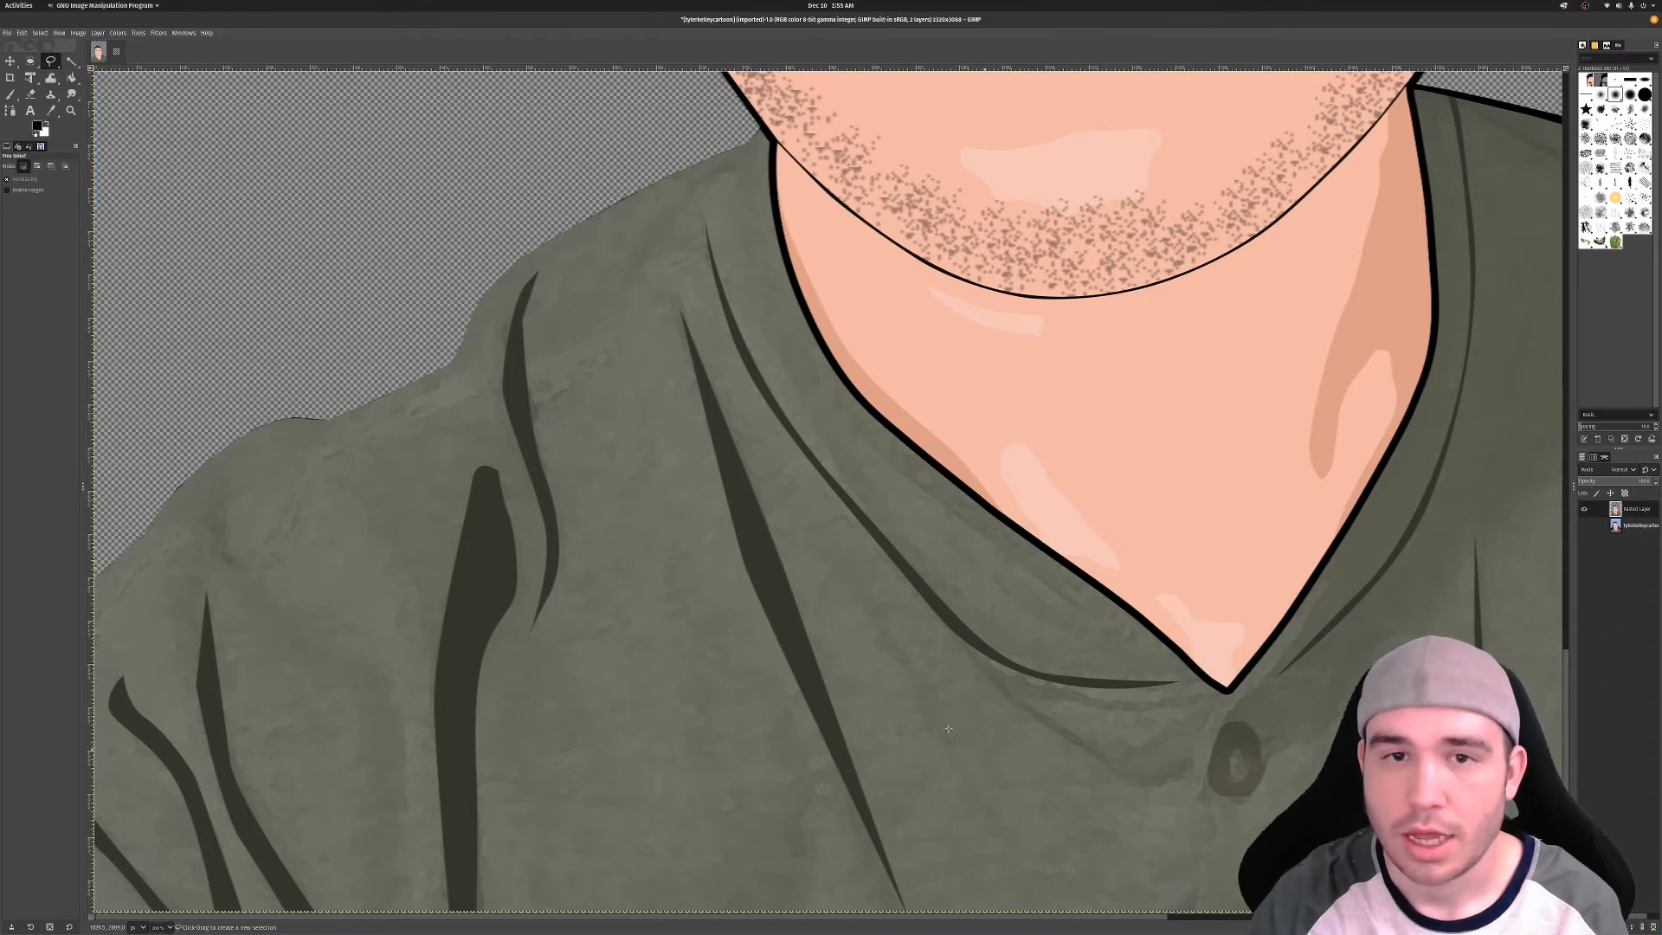
scroll(866, 646, "down", 4)
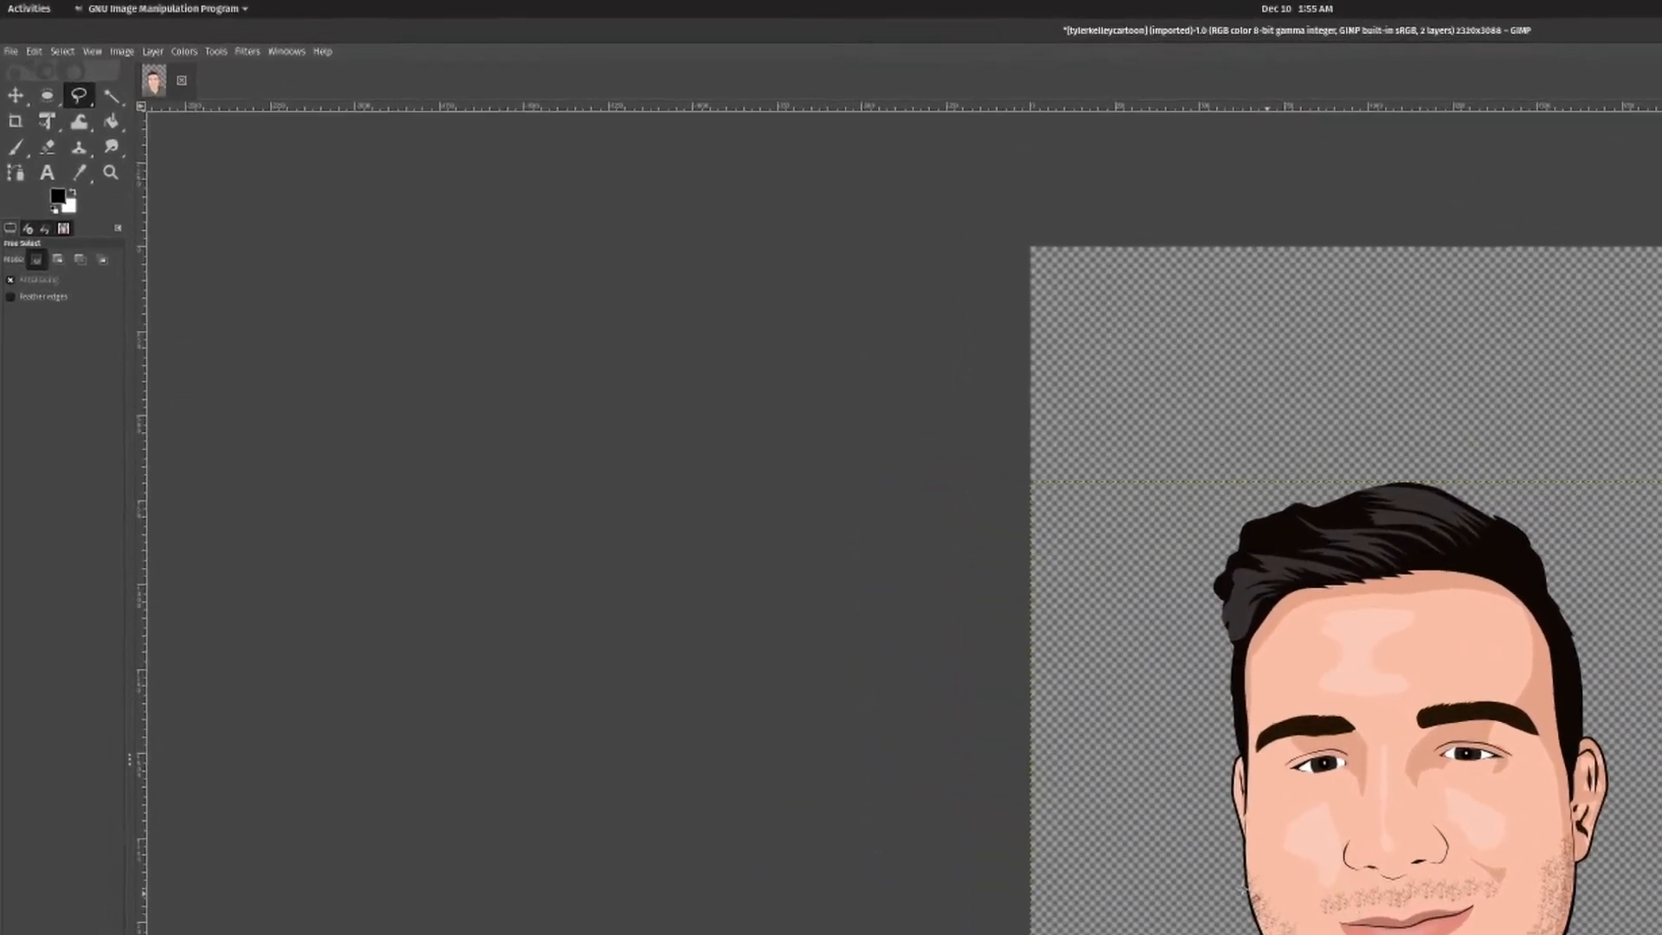
Export the cut-out image to the Pictures folder as a PNG, replacing the file name's jpg extension with png
left_click(14, 74)
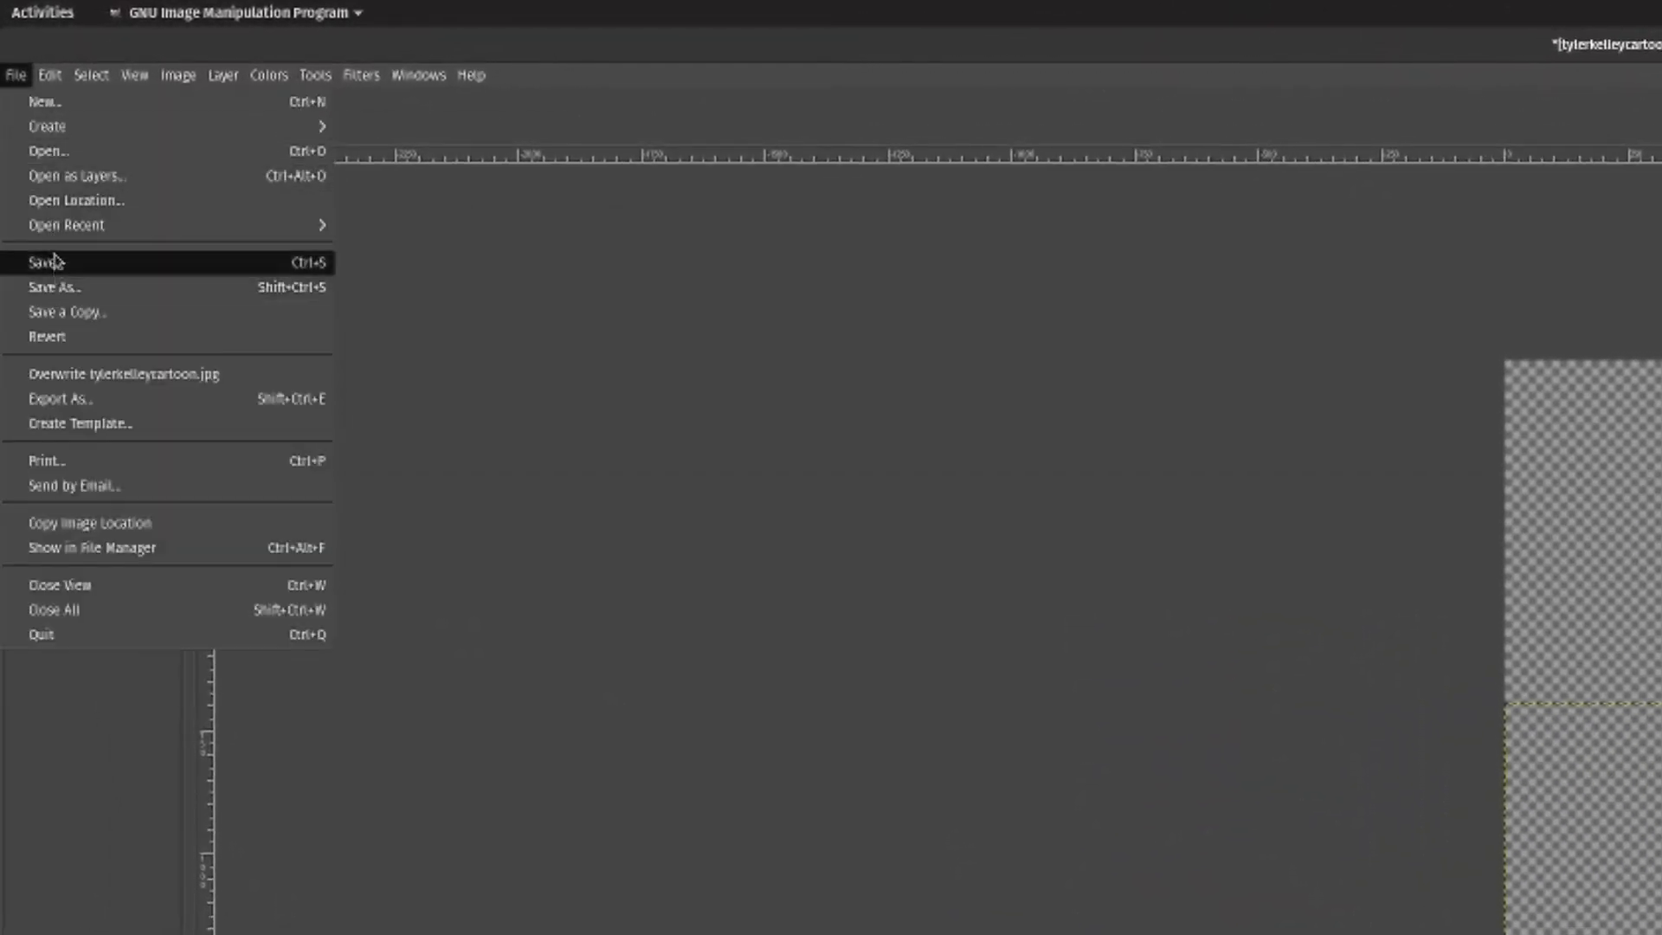
left_click(62, 399)
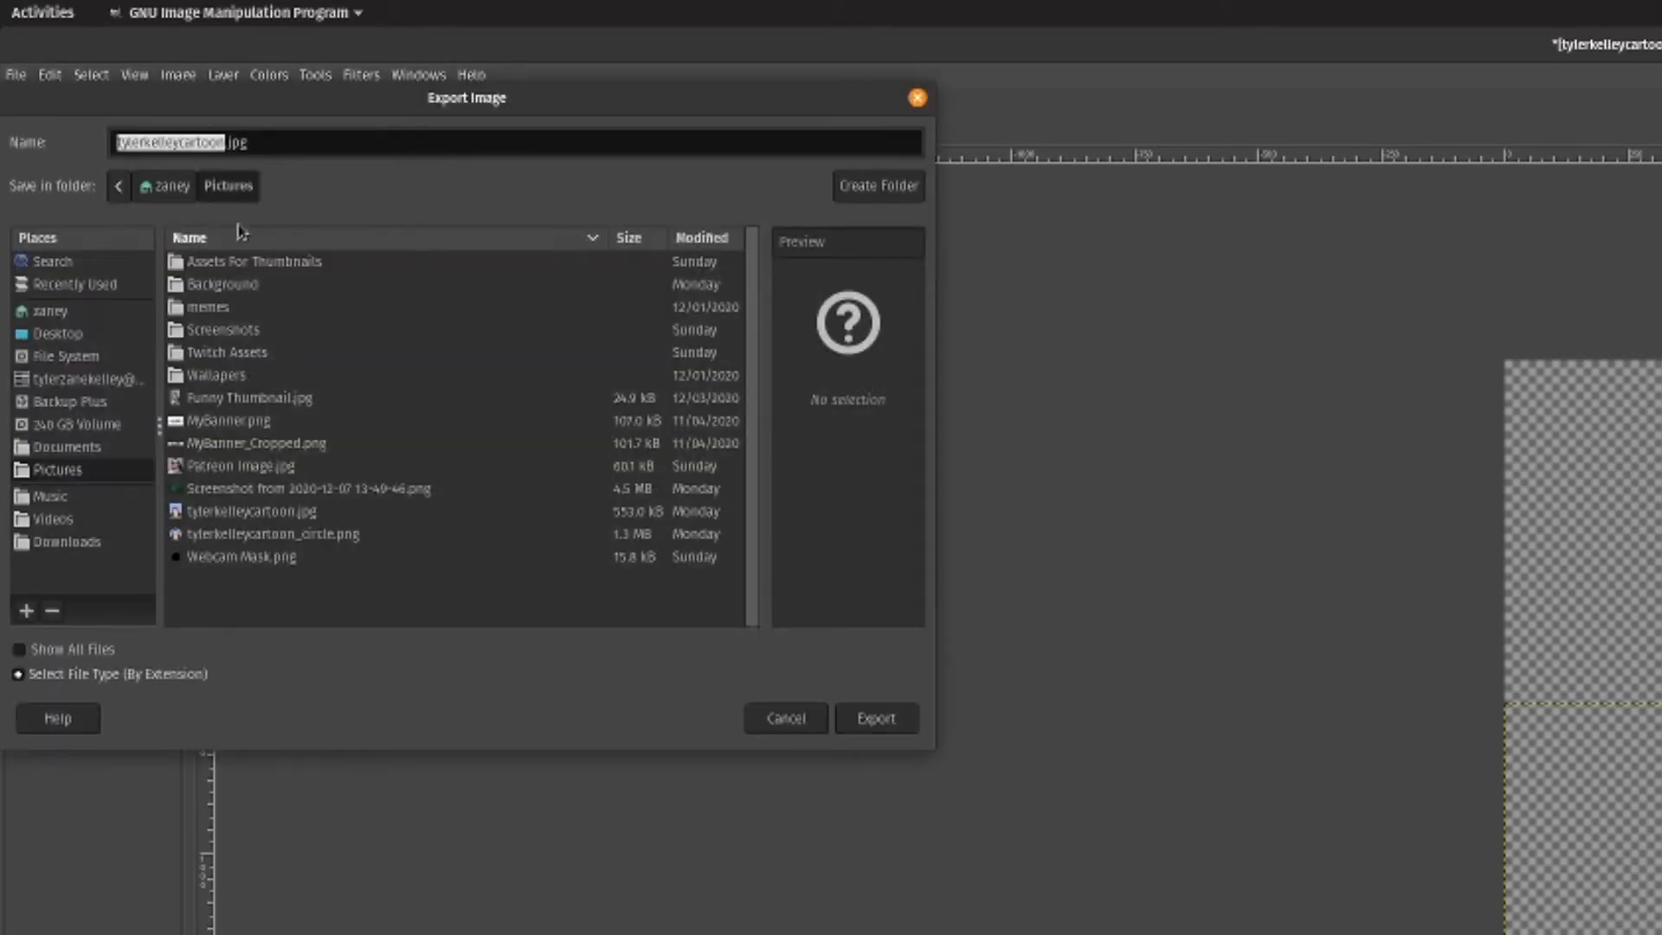
left_click(278, 152)
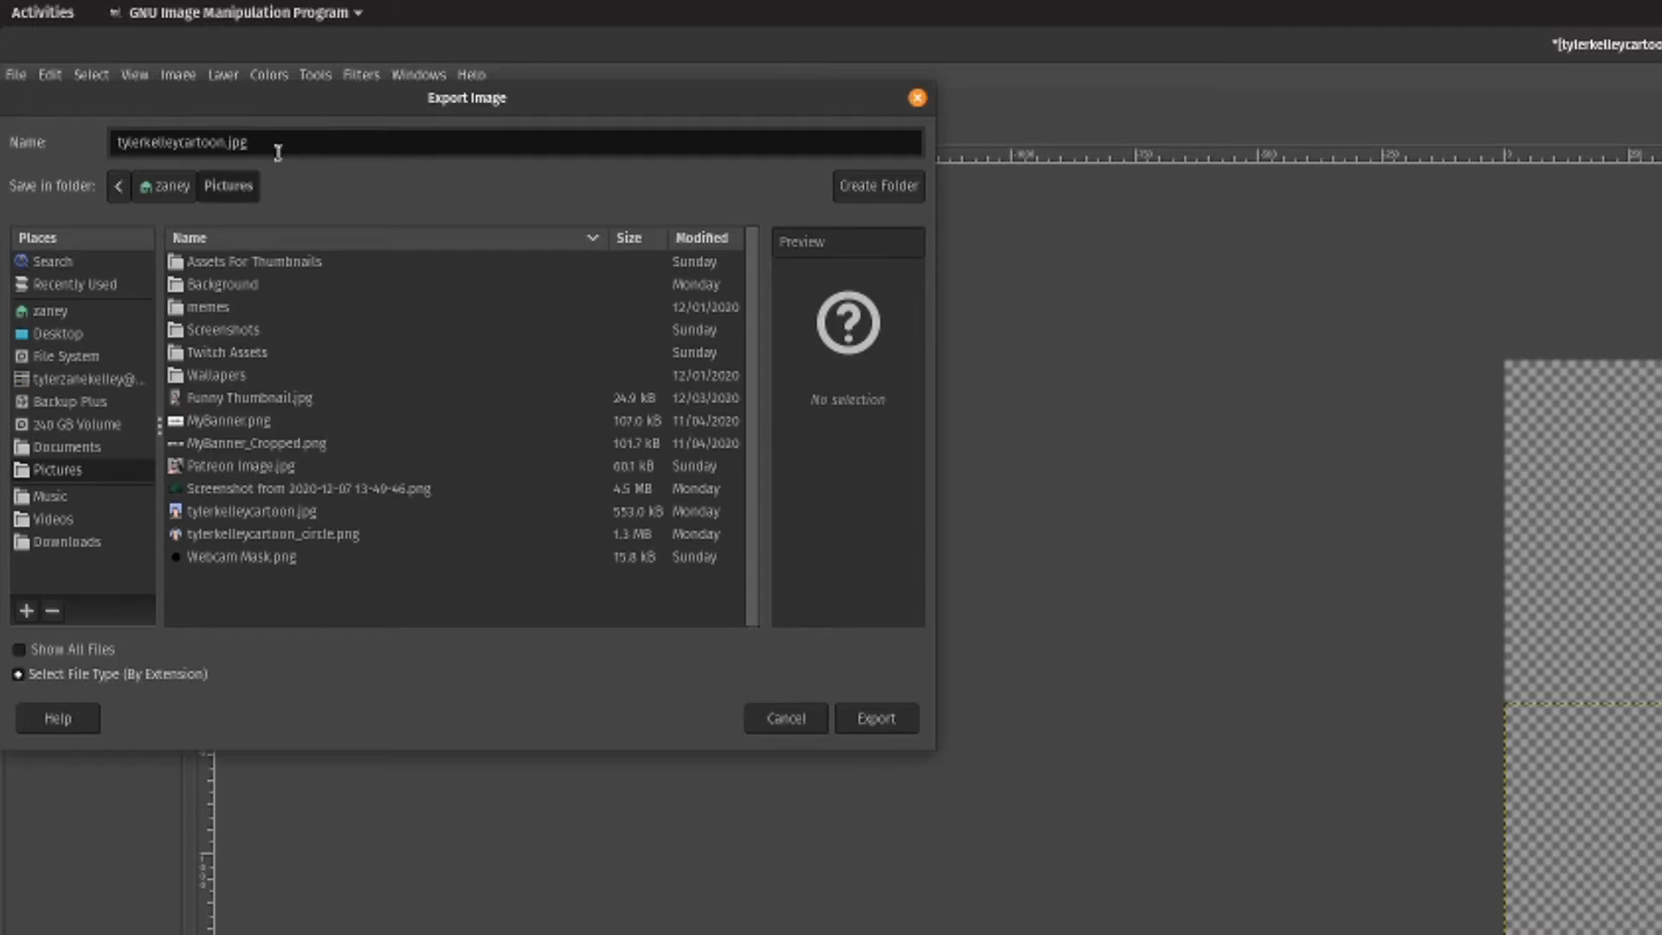
key("BackSpace")
key("BackSpace")
key("BackSpace")
key("BackSpace")
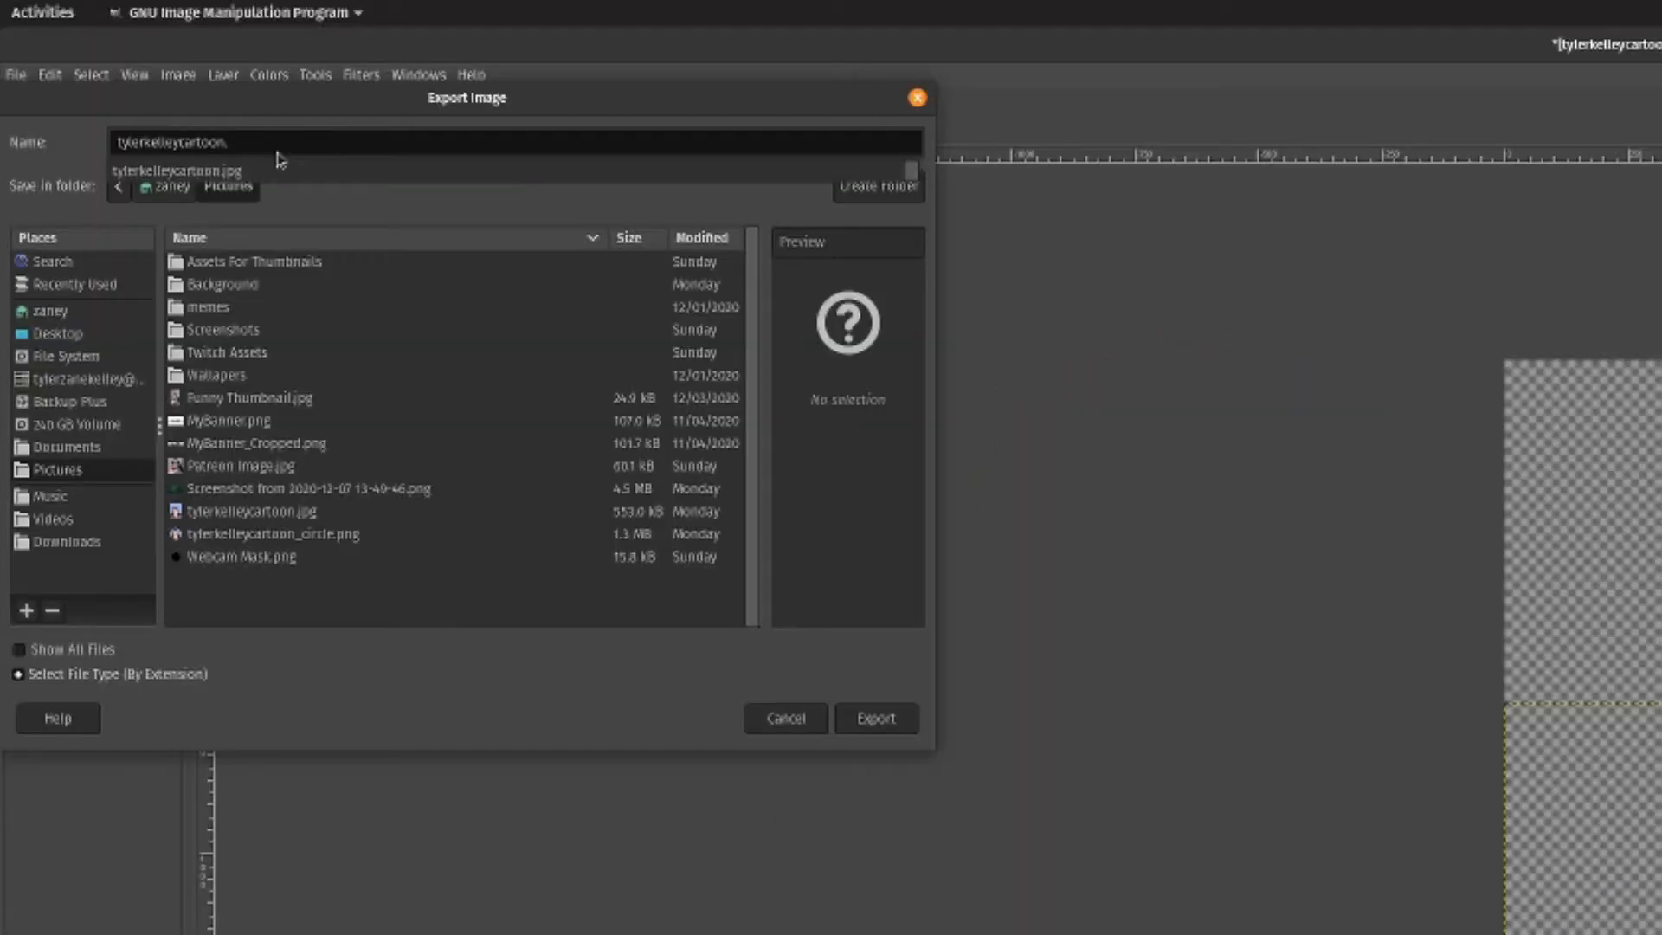
type("png")
key("Return")
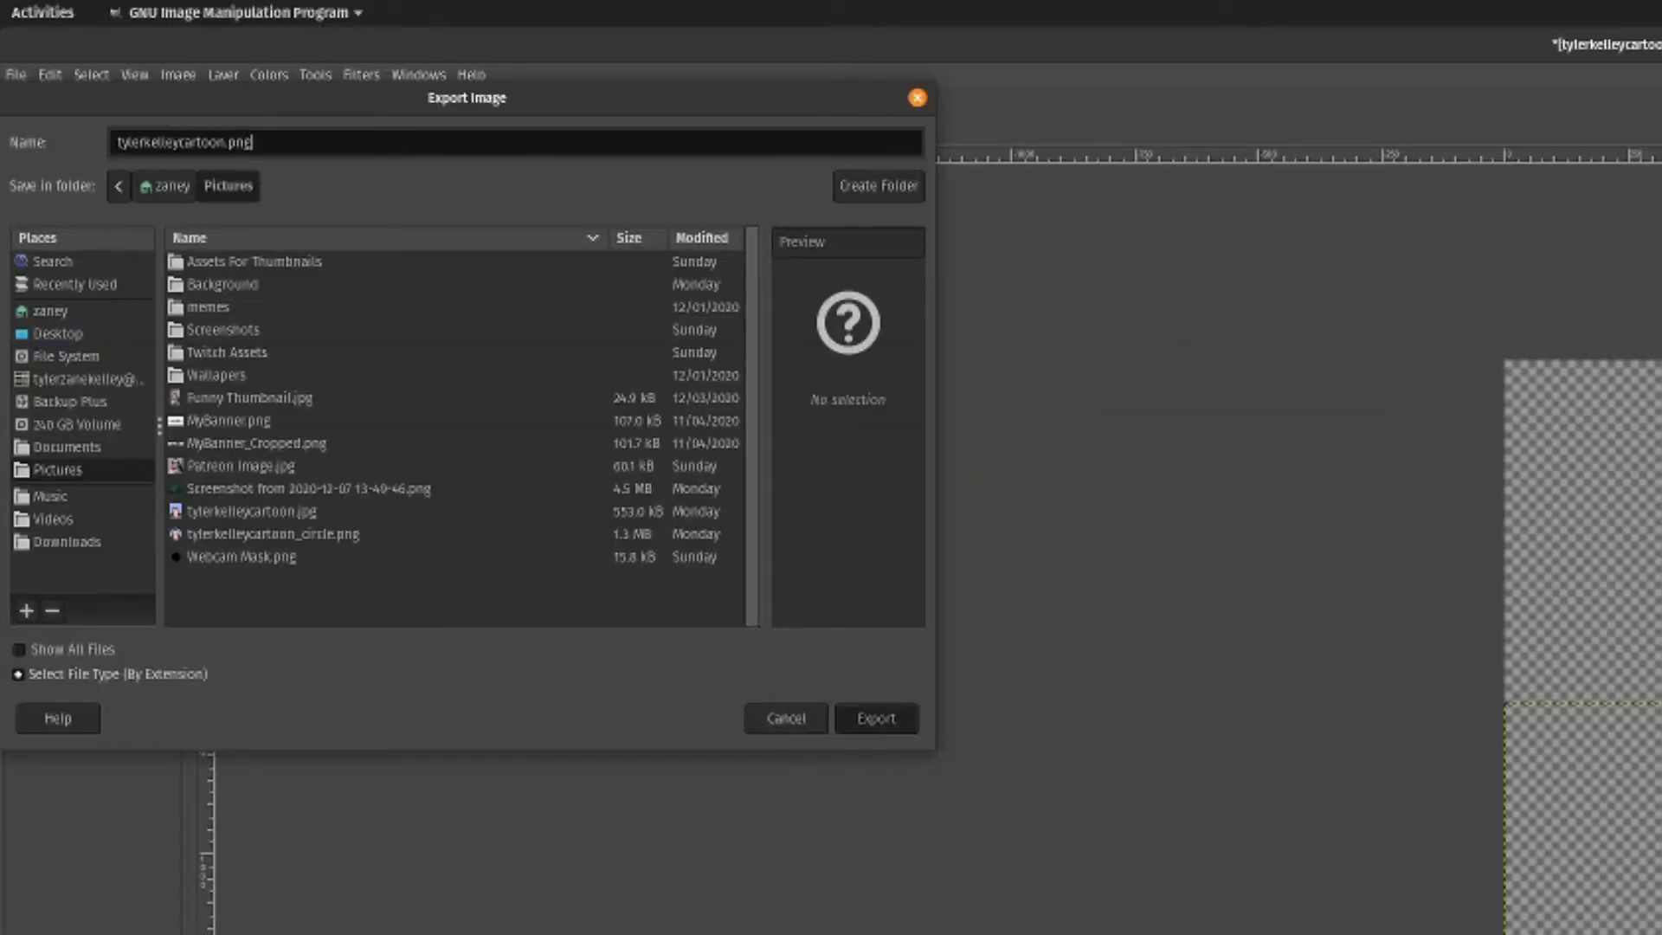
left_click(536, 627)
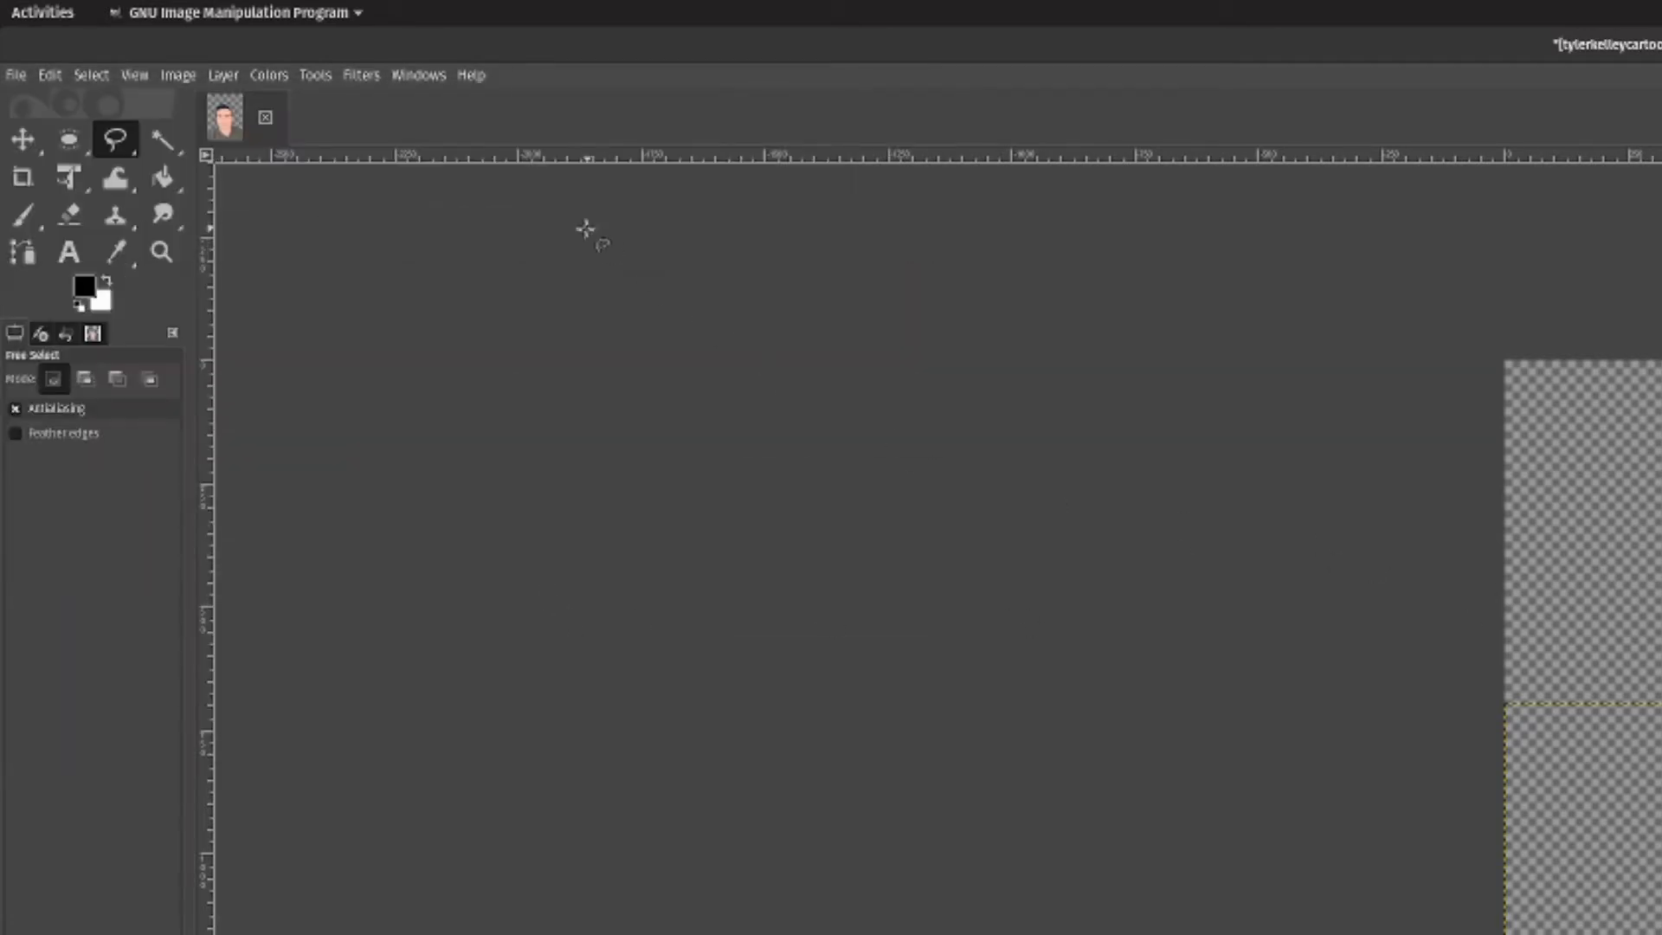
Close the portrait image discarding its changes, and open purple gradient.jpeg from the recently used files
left_click(265, 117)
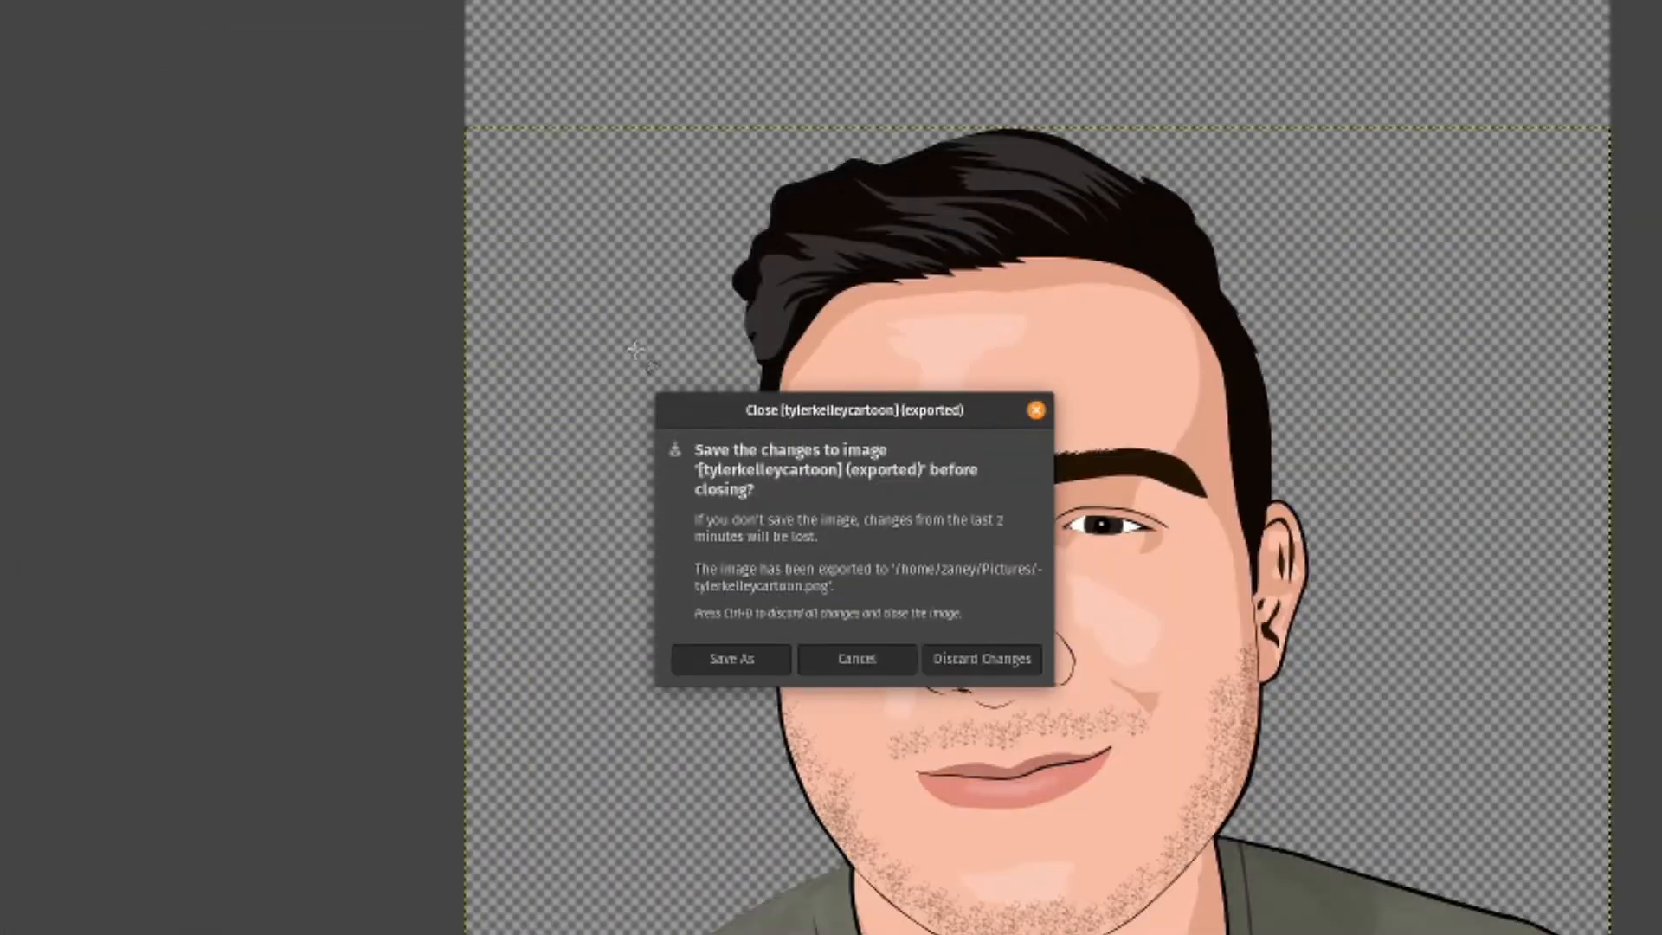
left_click(1019, 674)
left_click(7, 32)
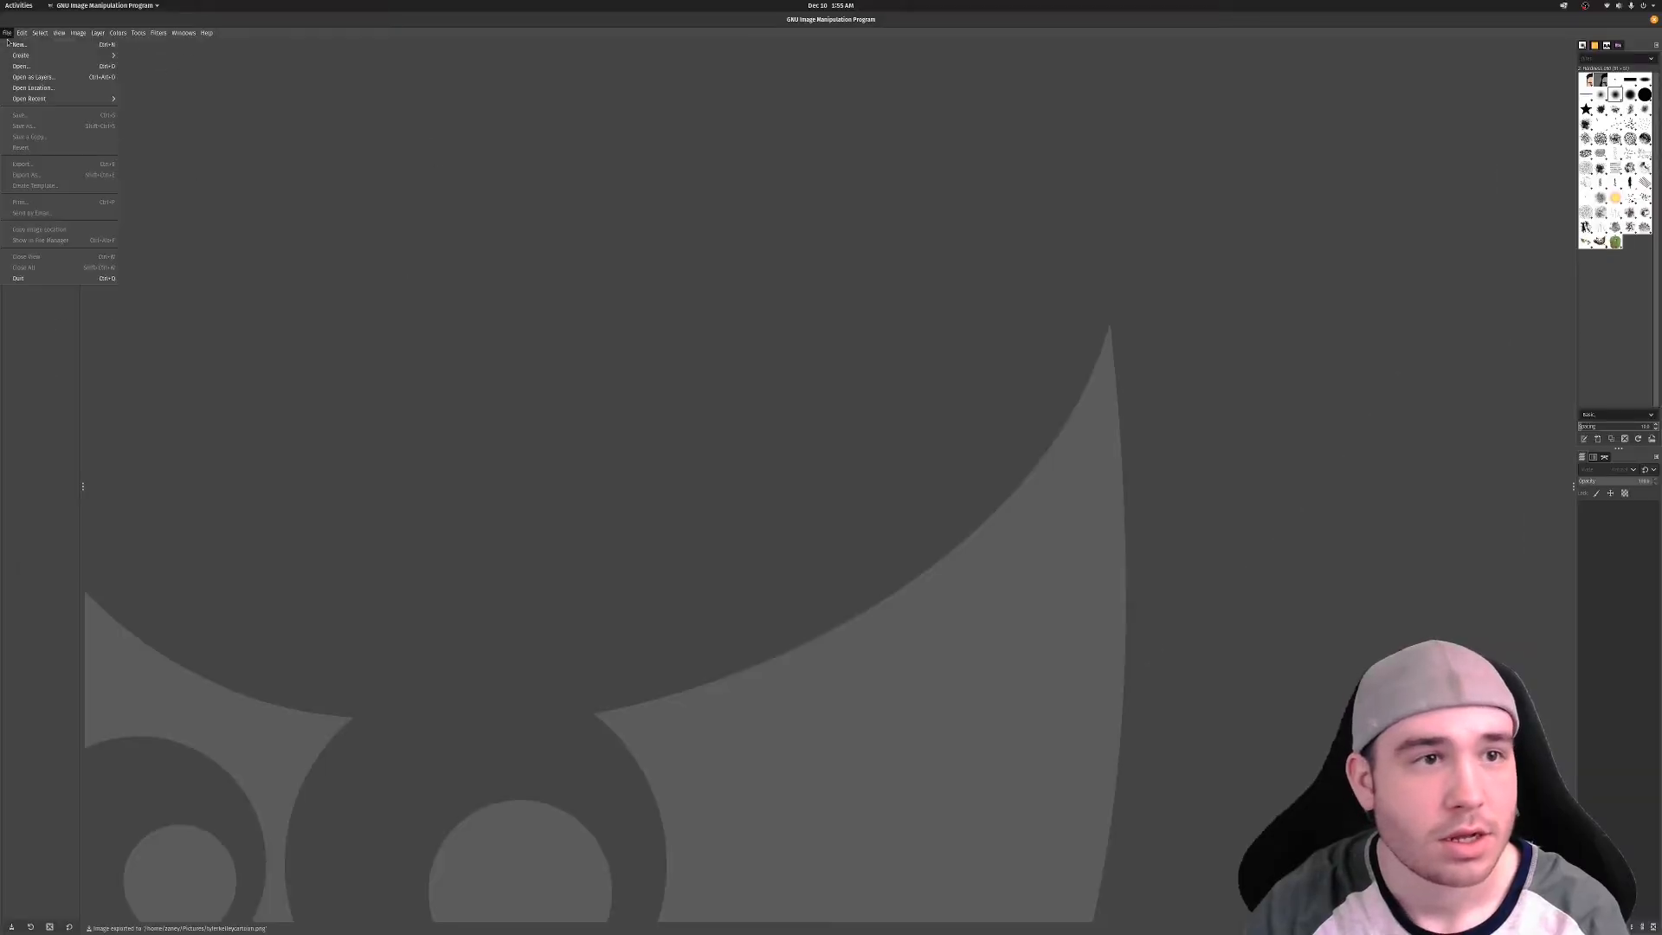
left_click(25, 66)
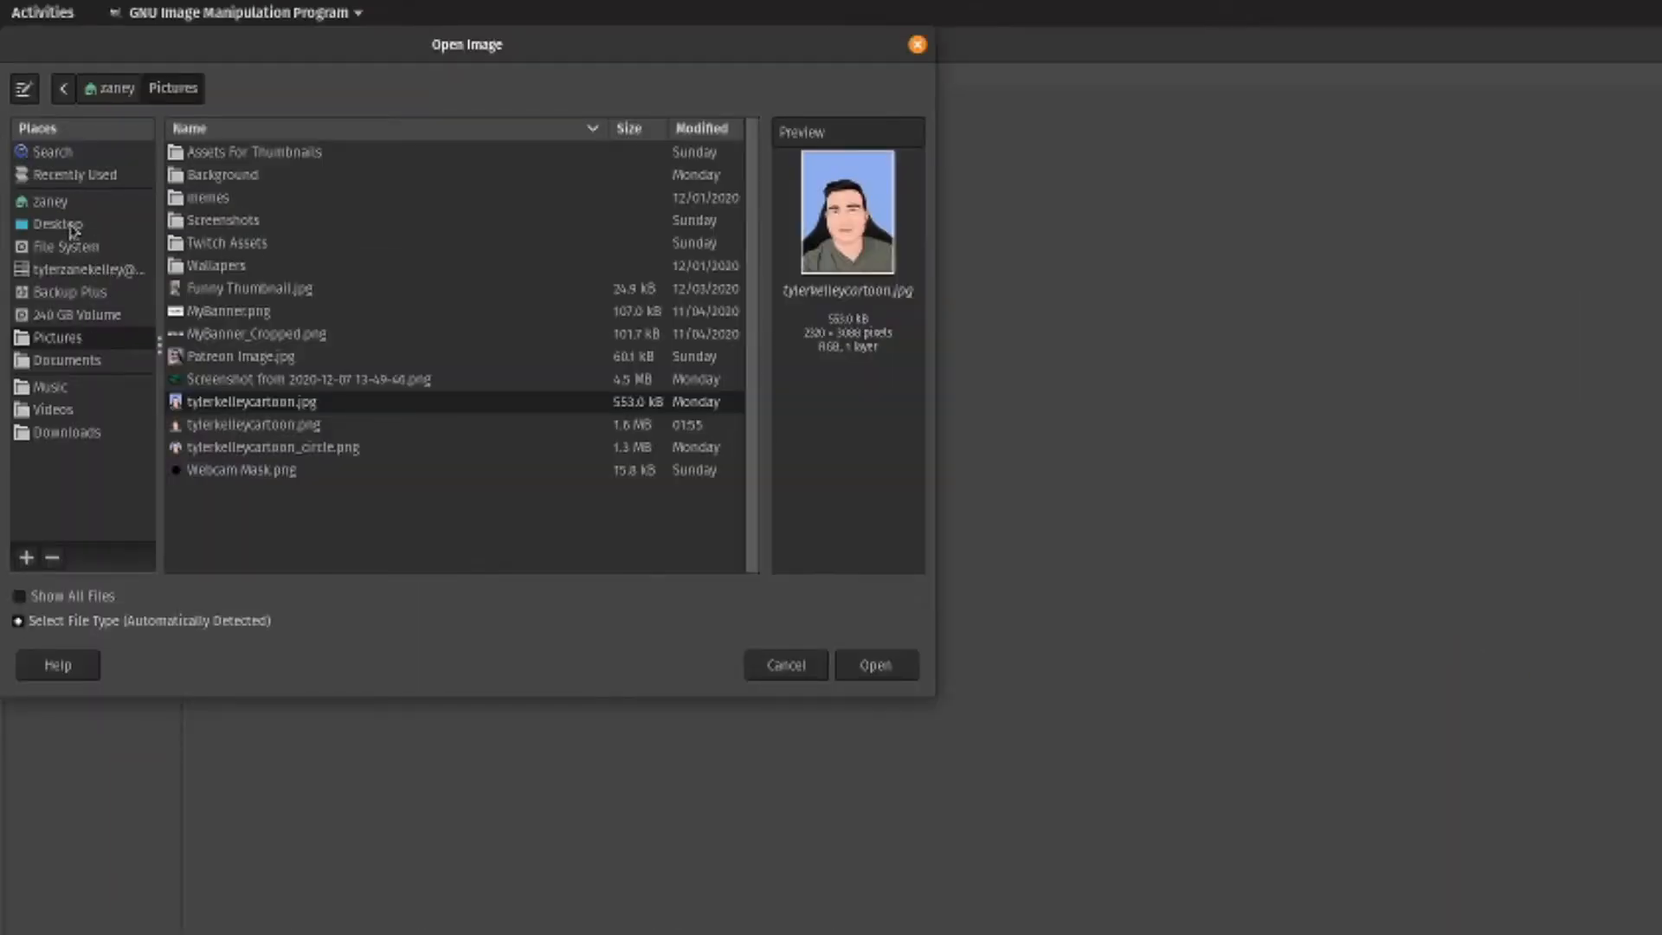
left_click(80, 180)
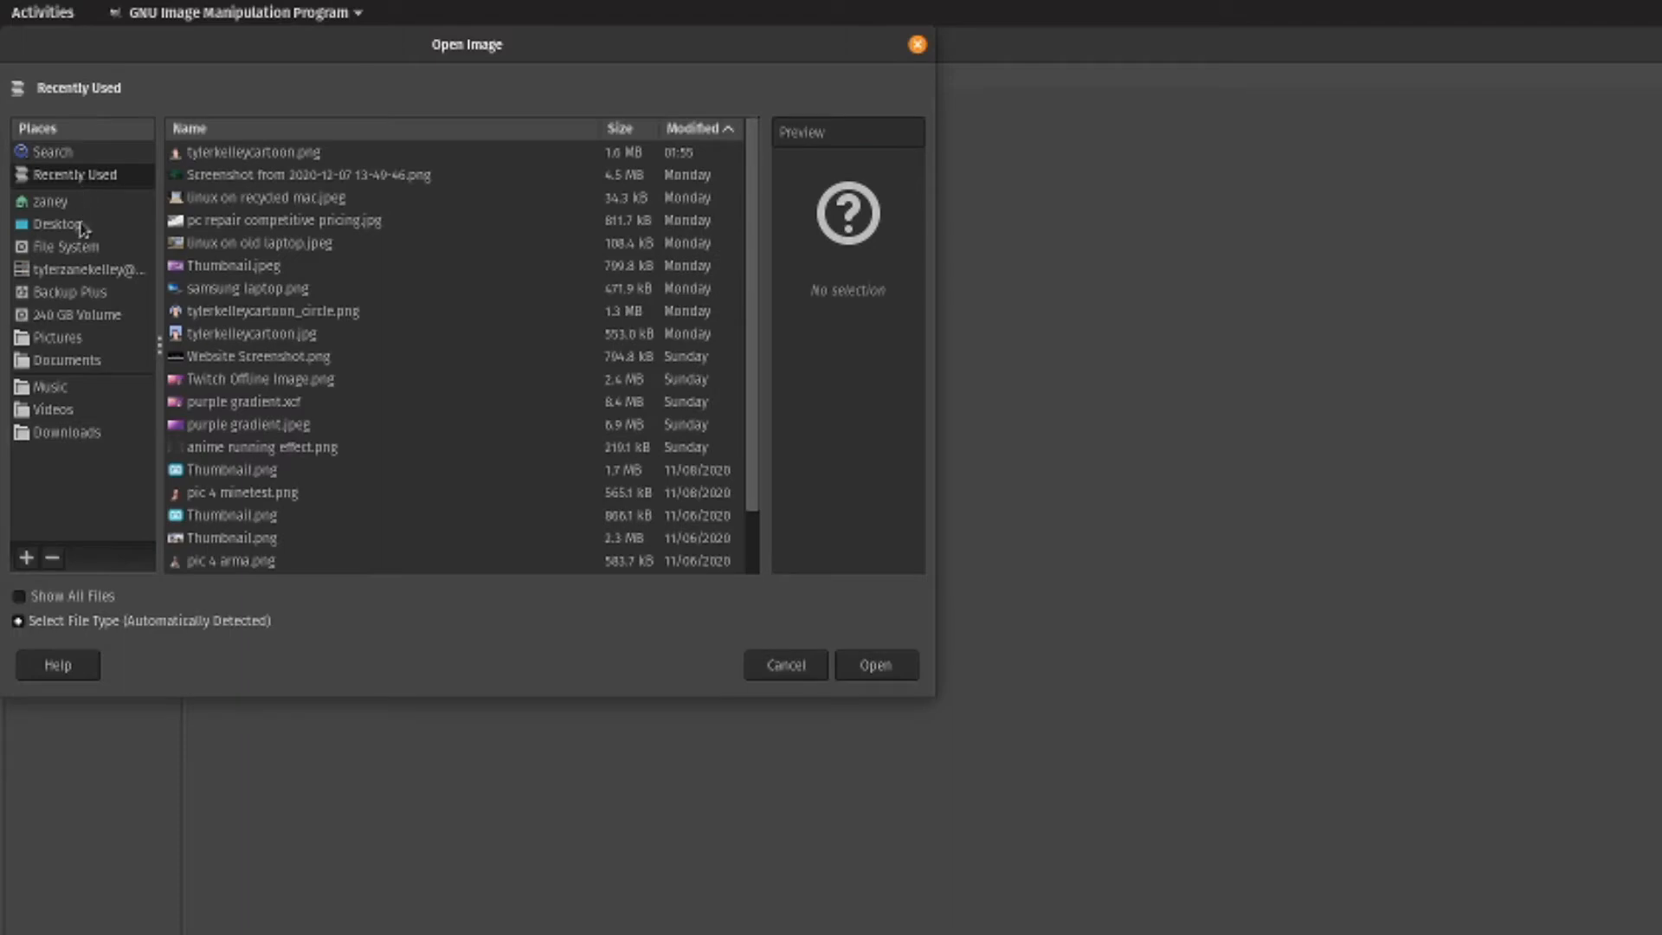
left_click(220, 426)
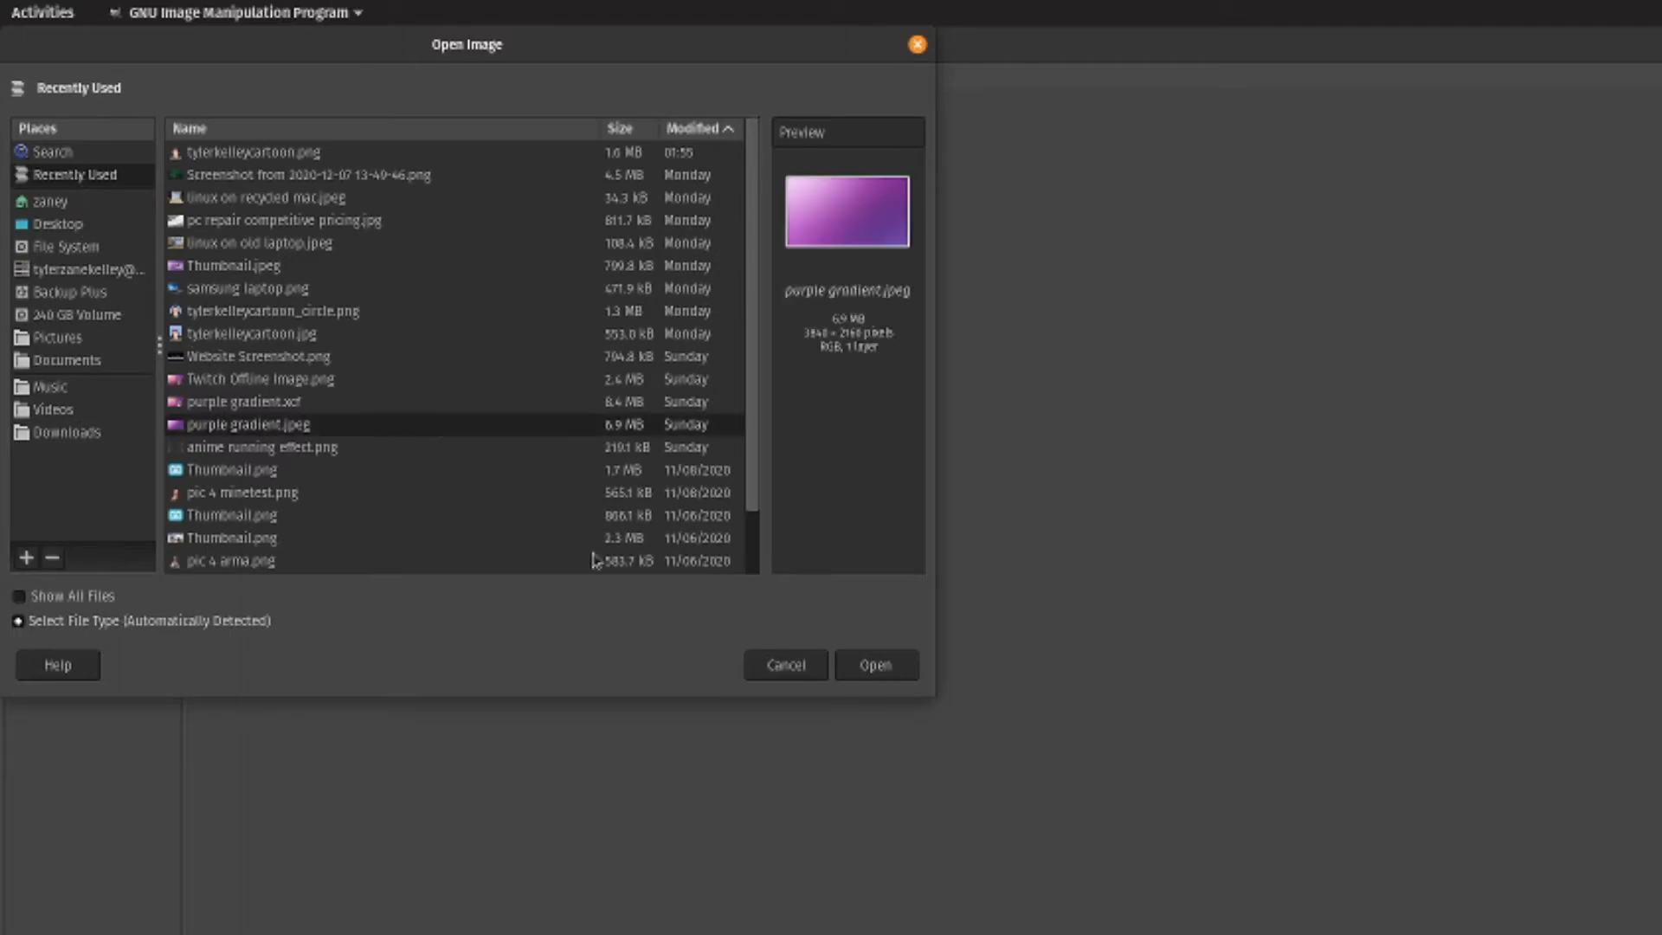
left_click(876, 665)
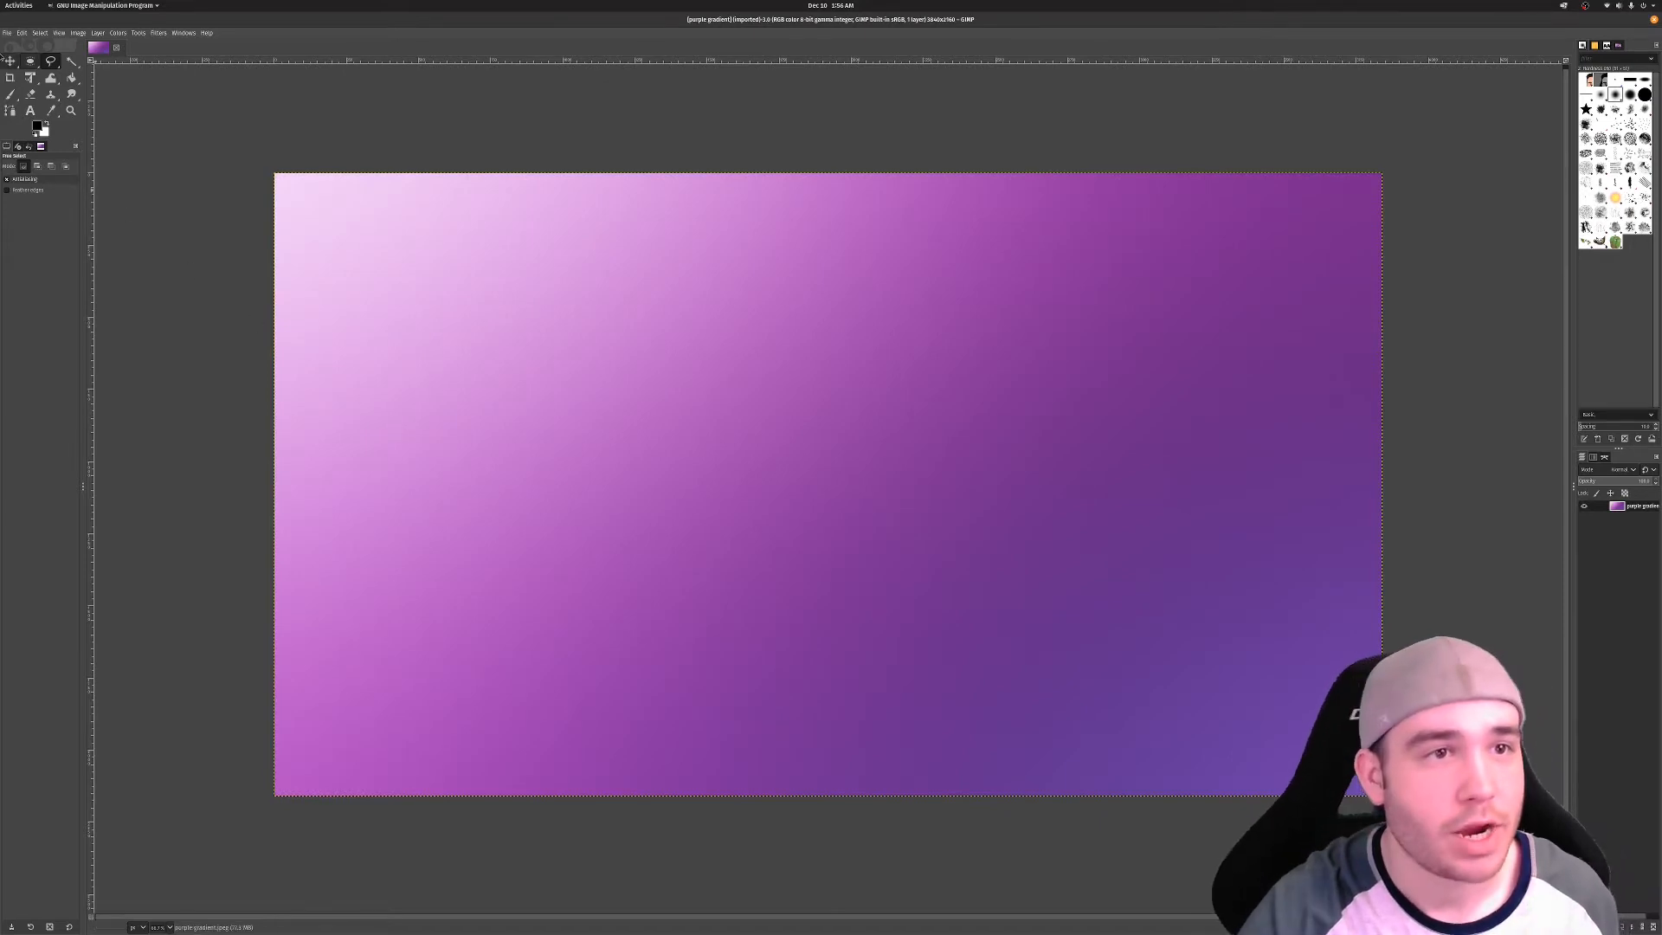
Add the exported cartoon PNG as a layer over the gradient and move the figure to the right side of the image
left_click(7, 33)
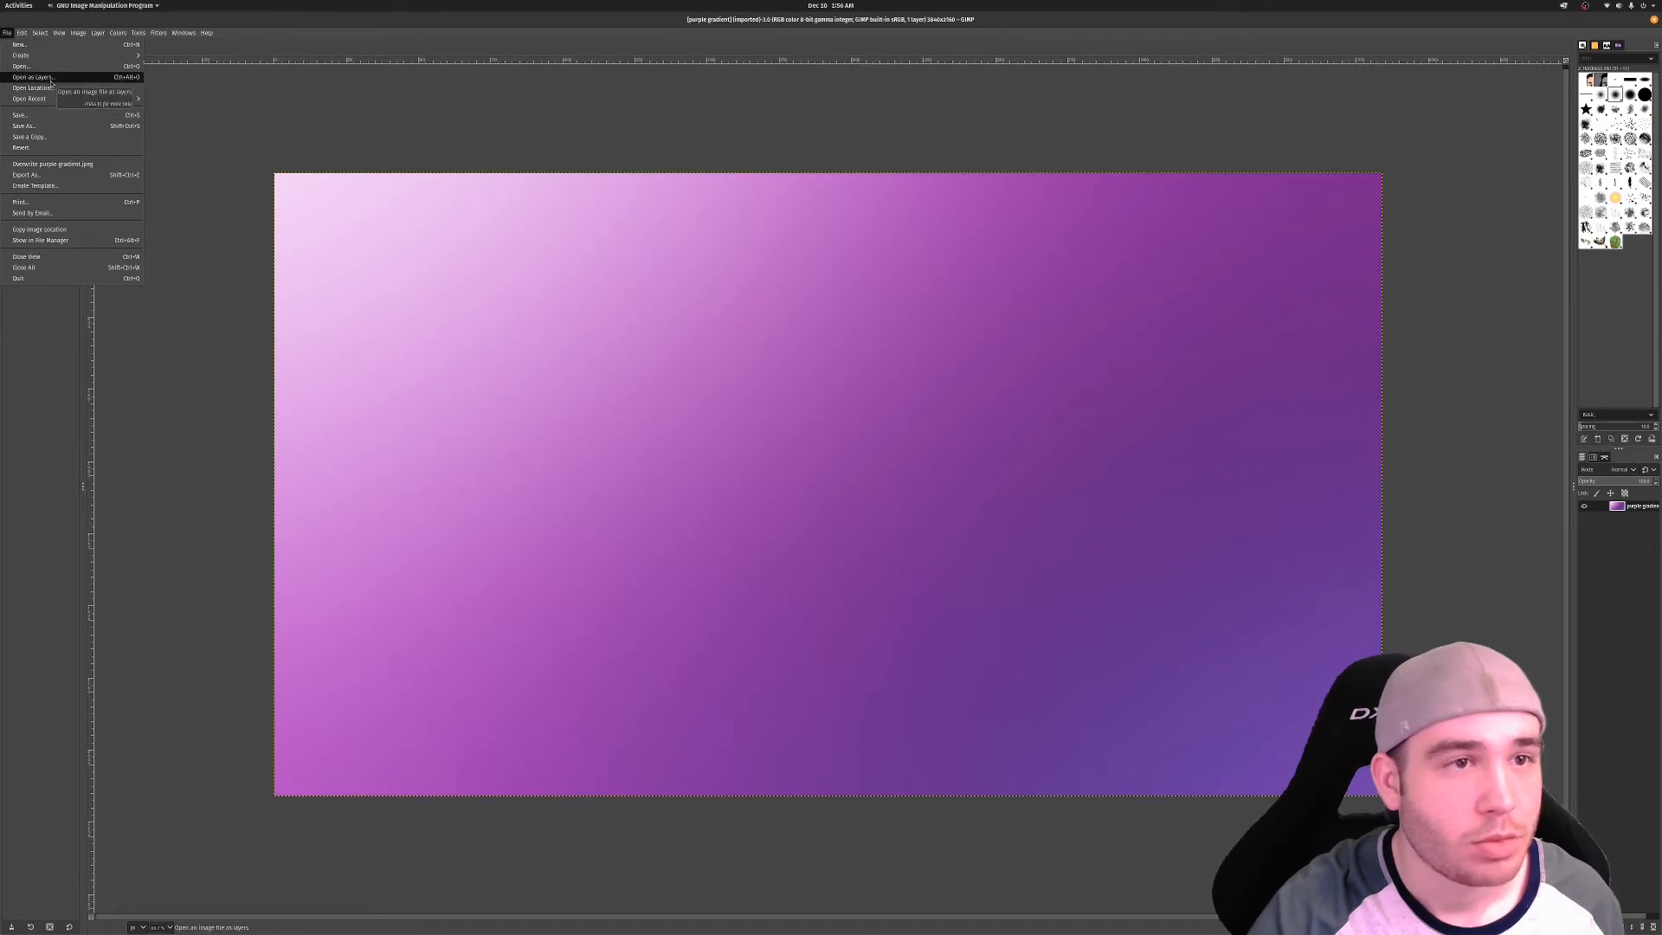
left_click(51, 79)
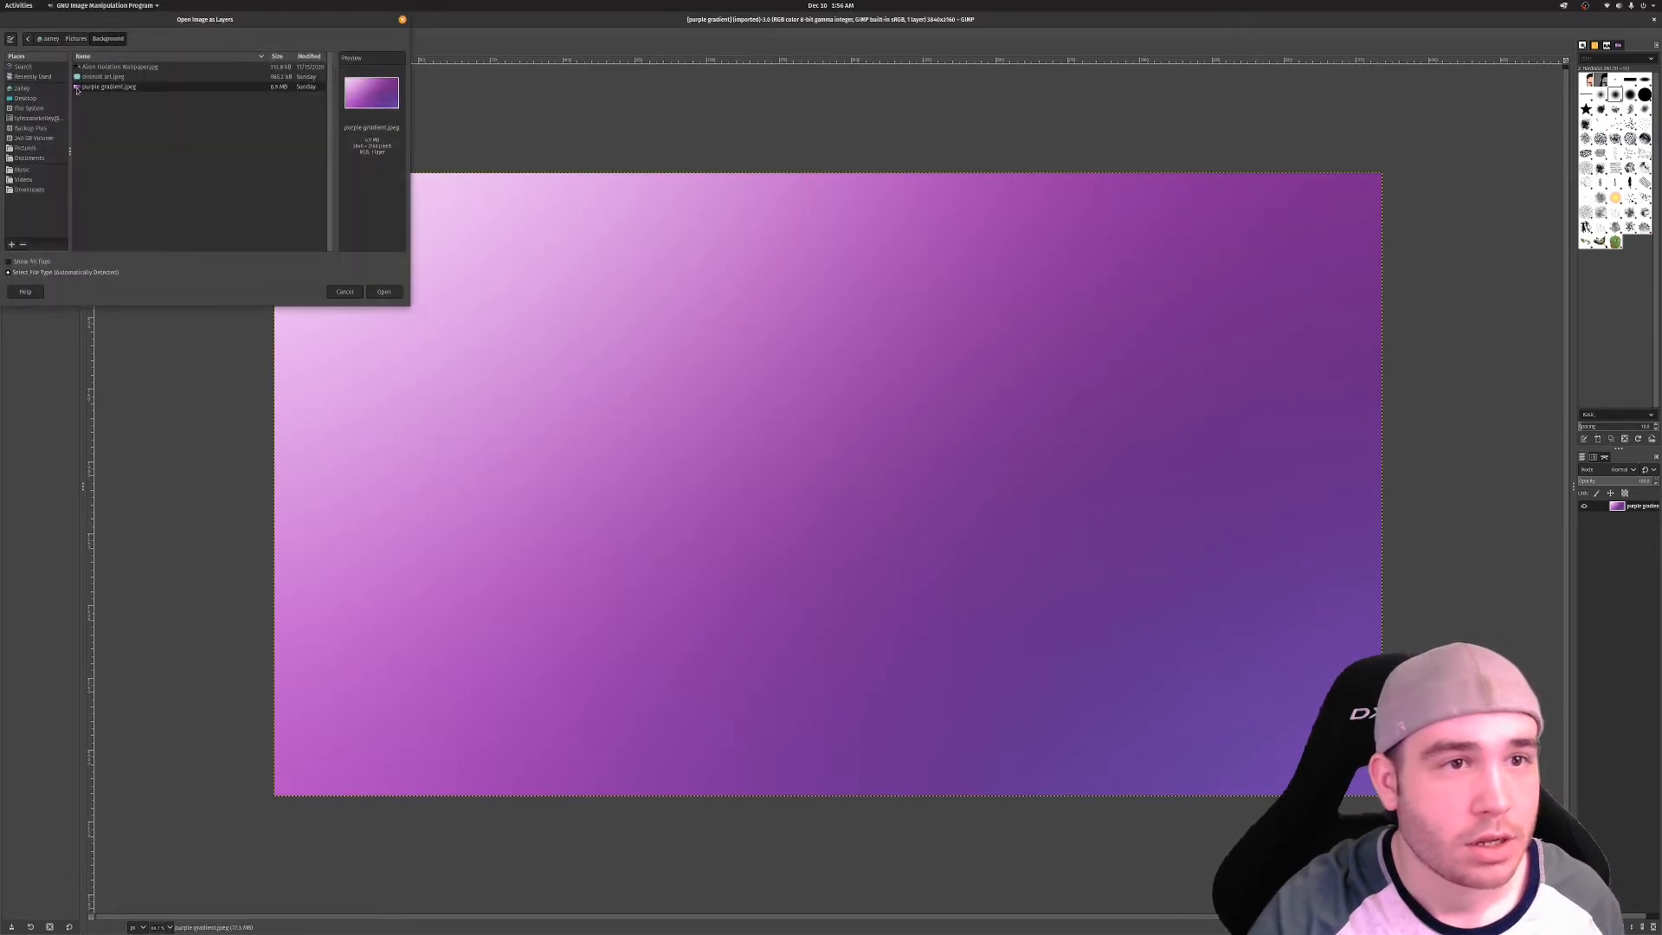
left_click(32, 77)
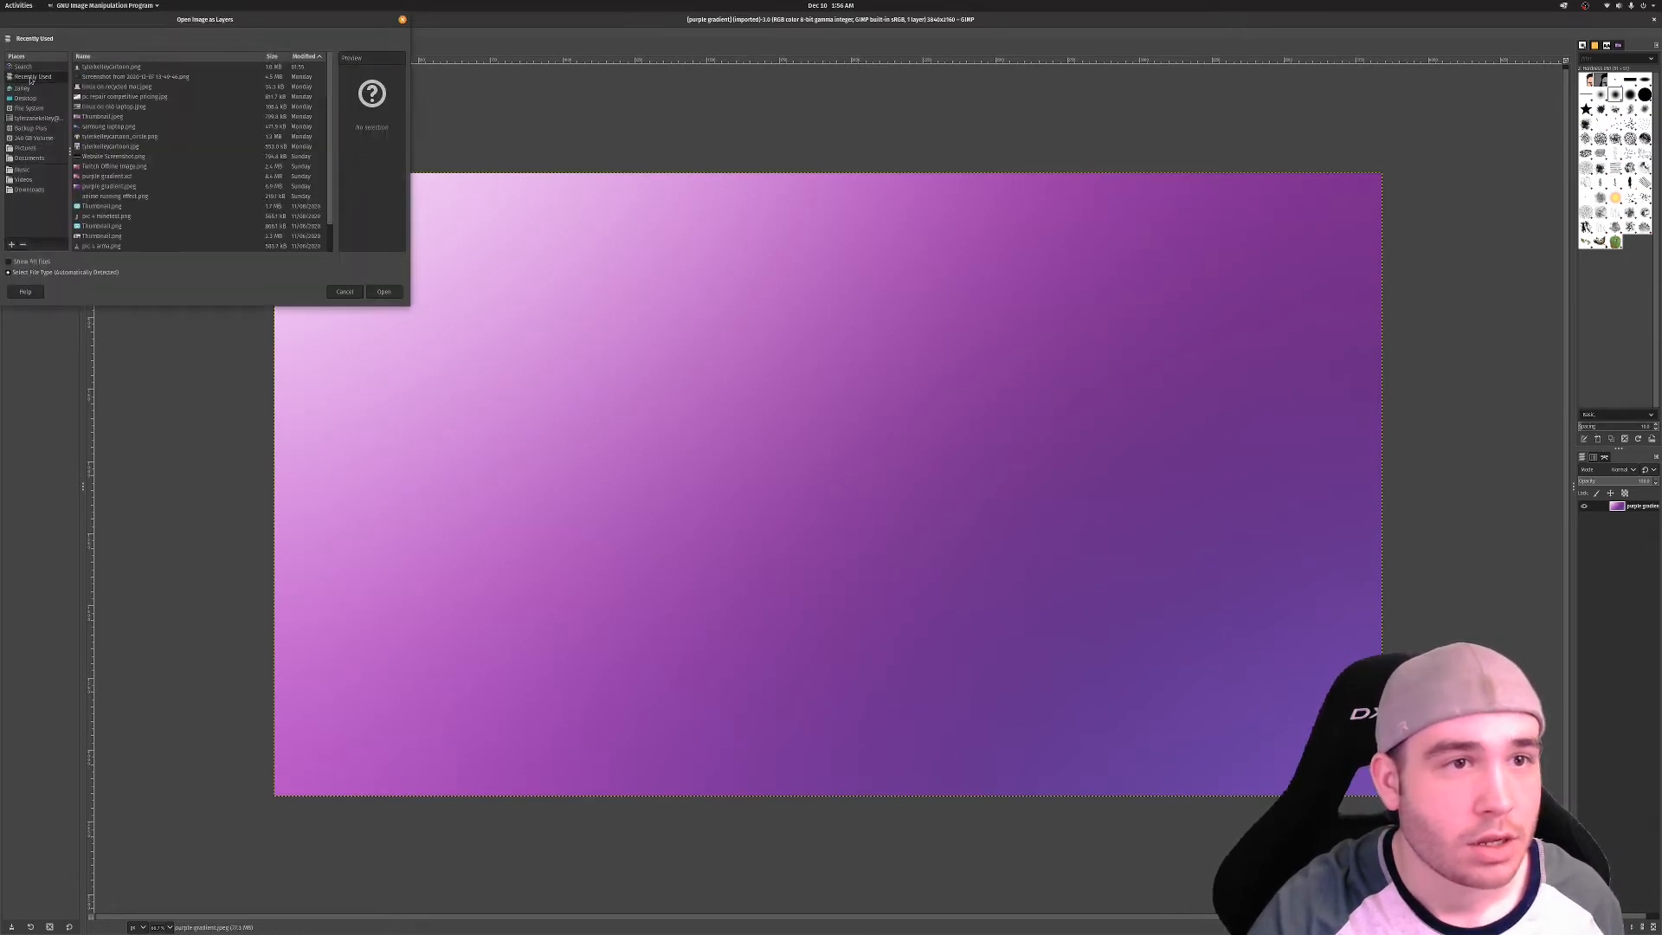
left_click(98, 67)
left_click(384, 292)
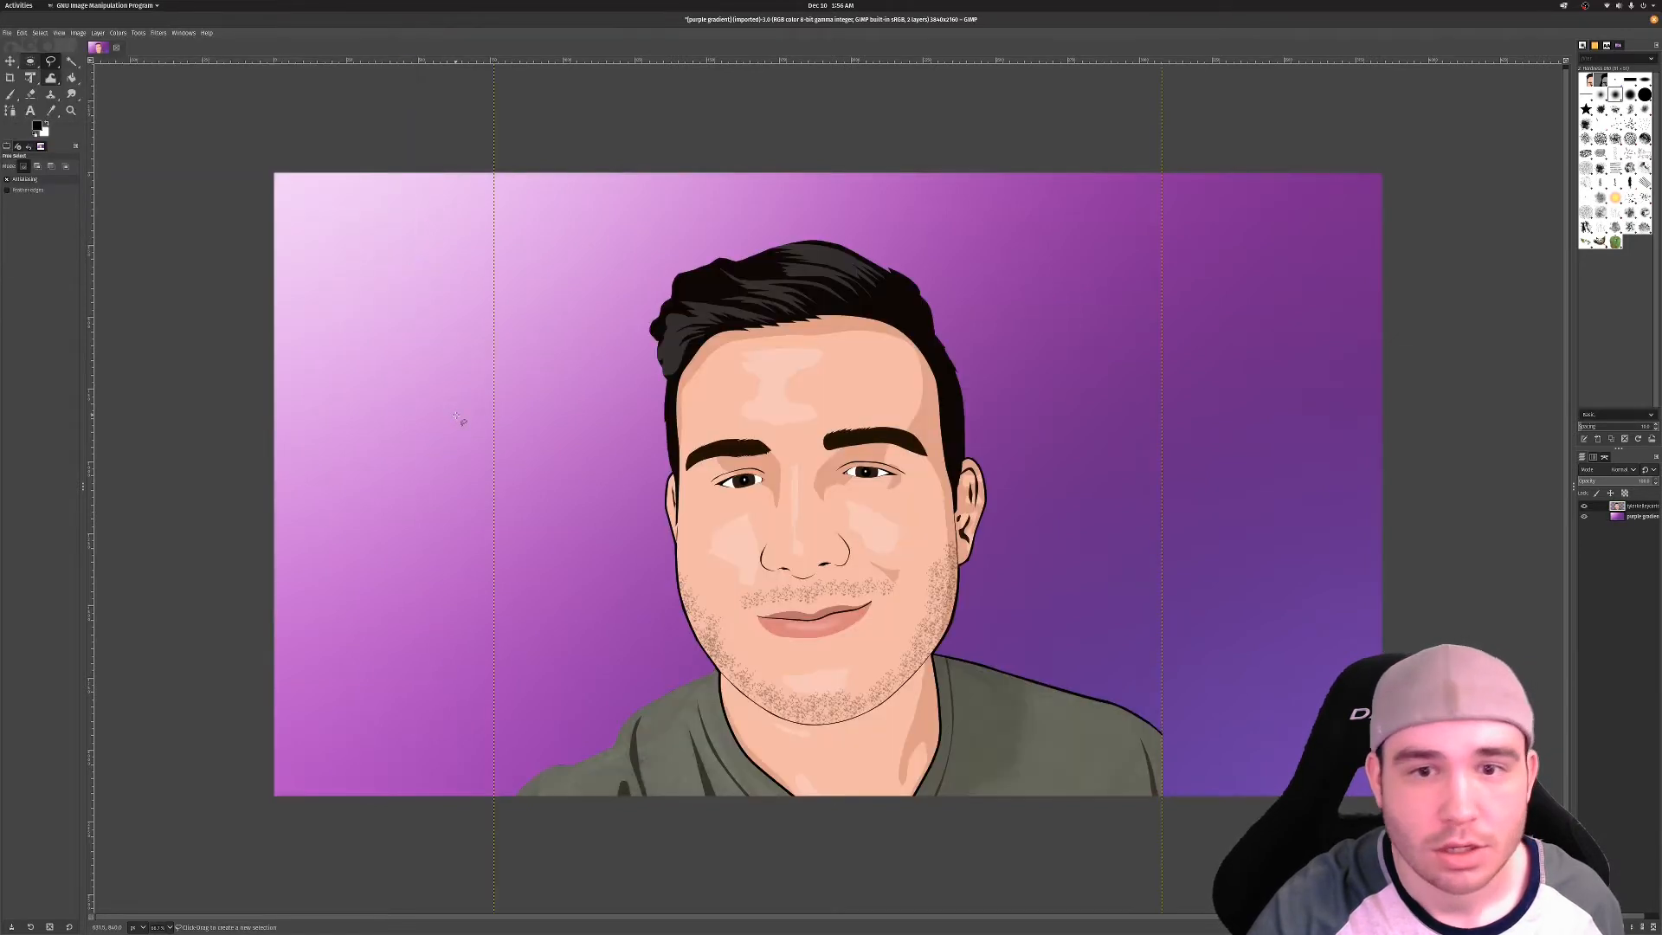
key("m")
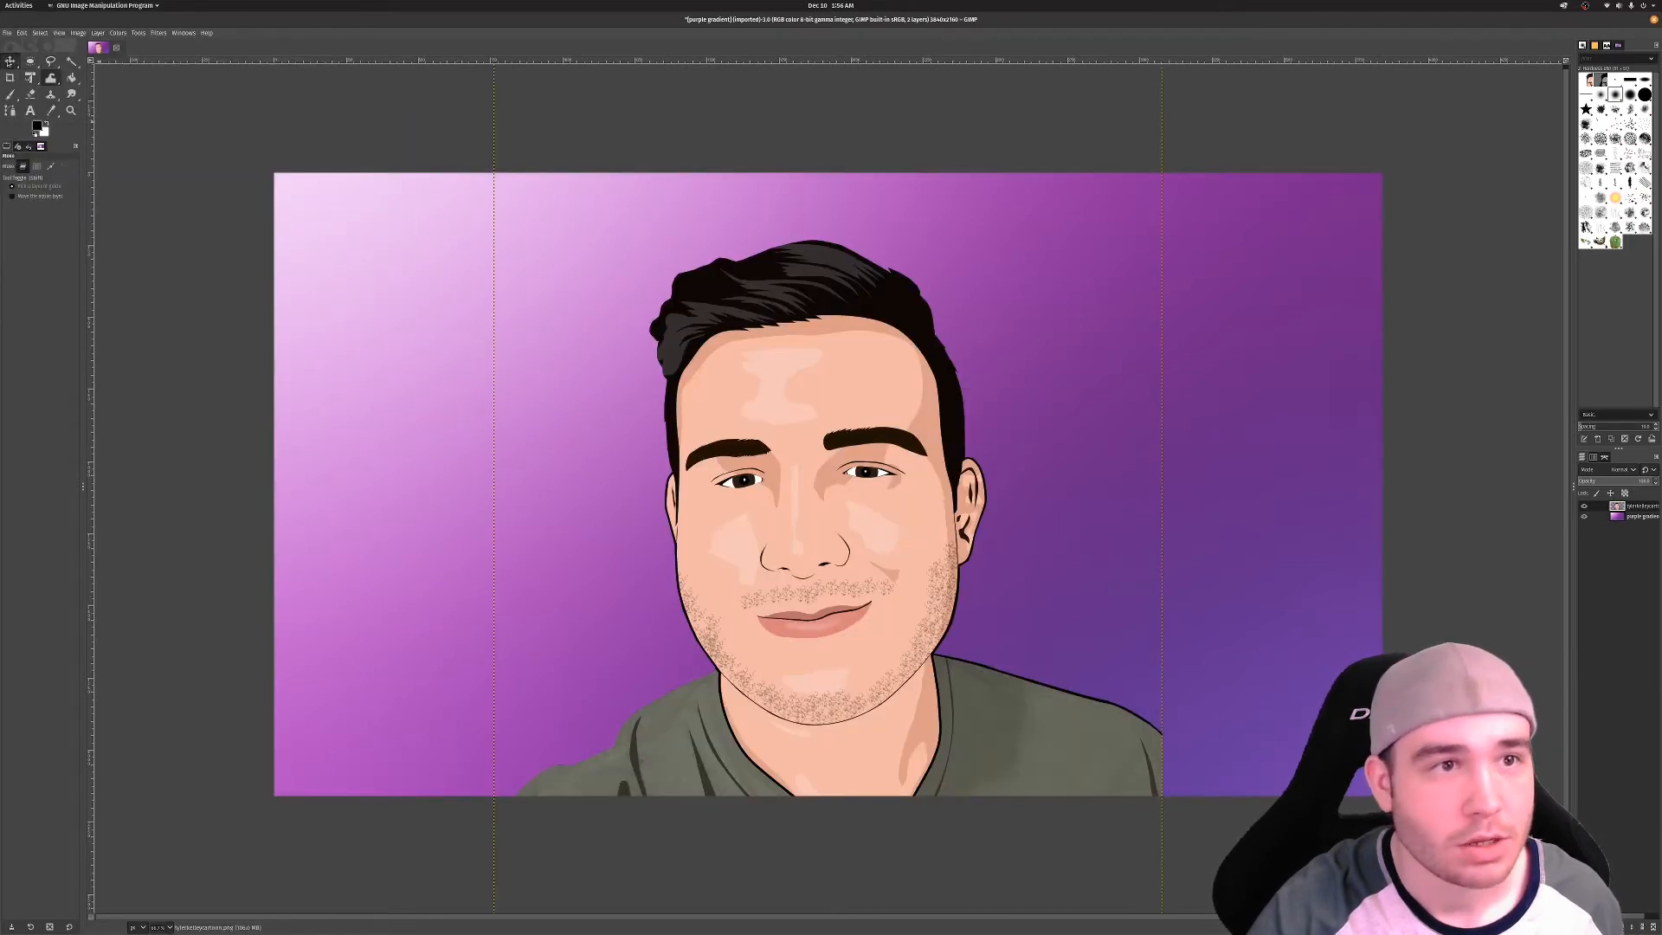
left_click_drag(745, 501, 967, 488)
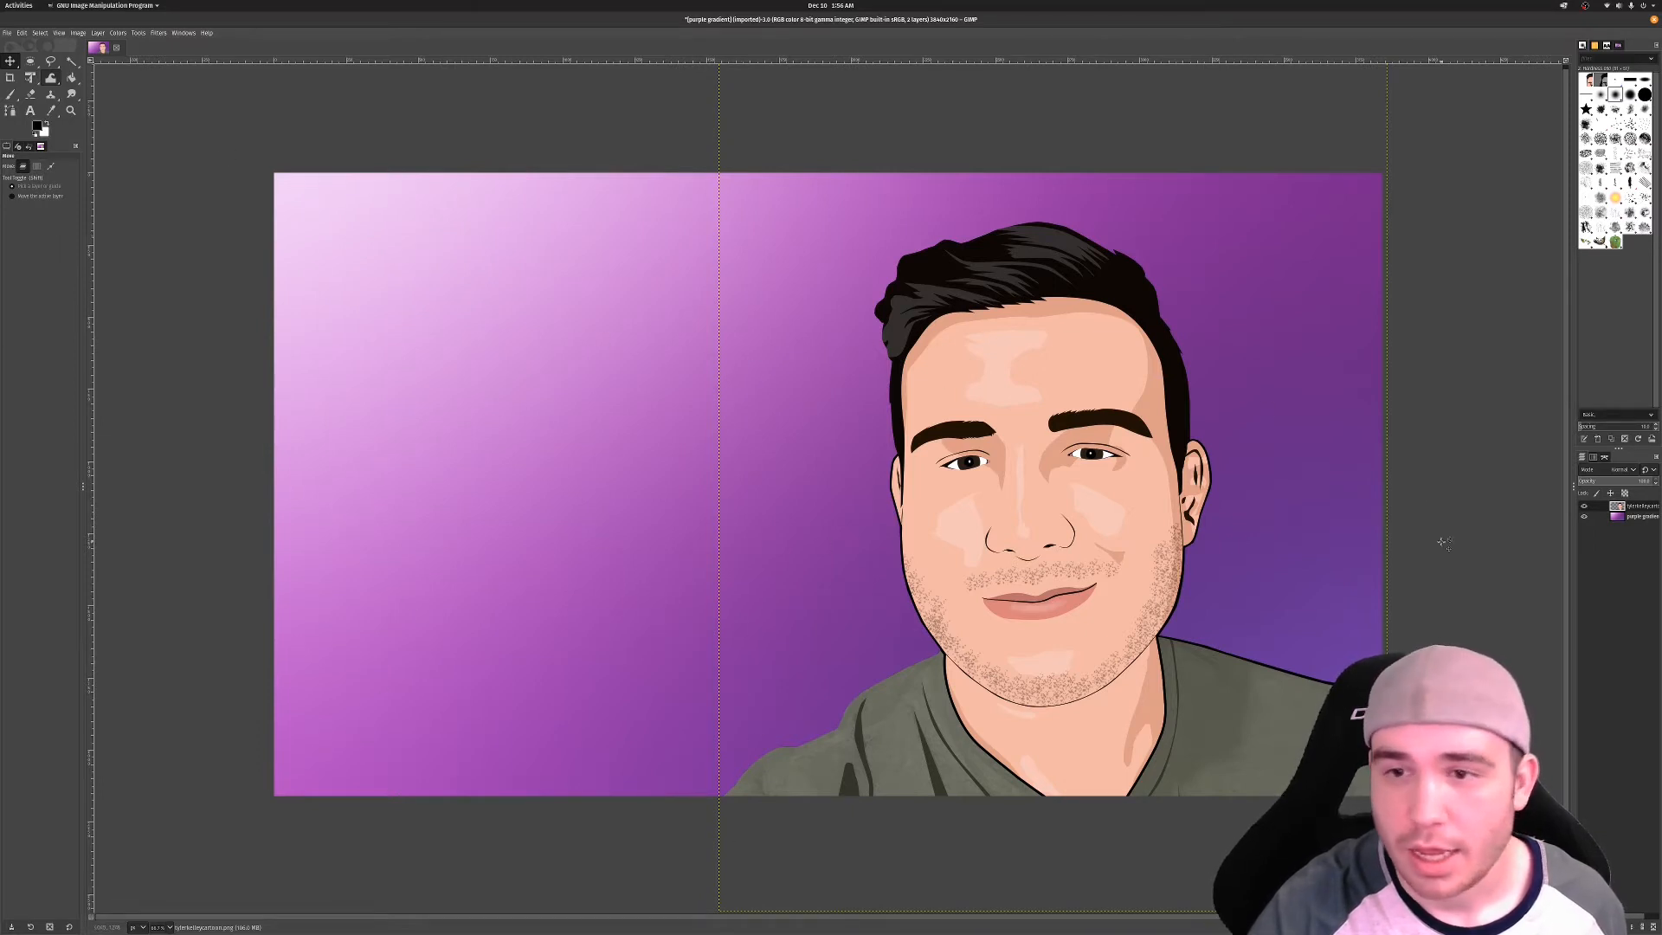
Turn the cartoon layer's alpha into a selection and grow that selection by 5 px
right_click(1636, 511)
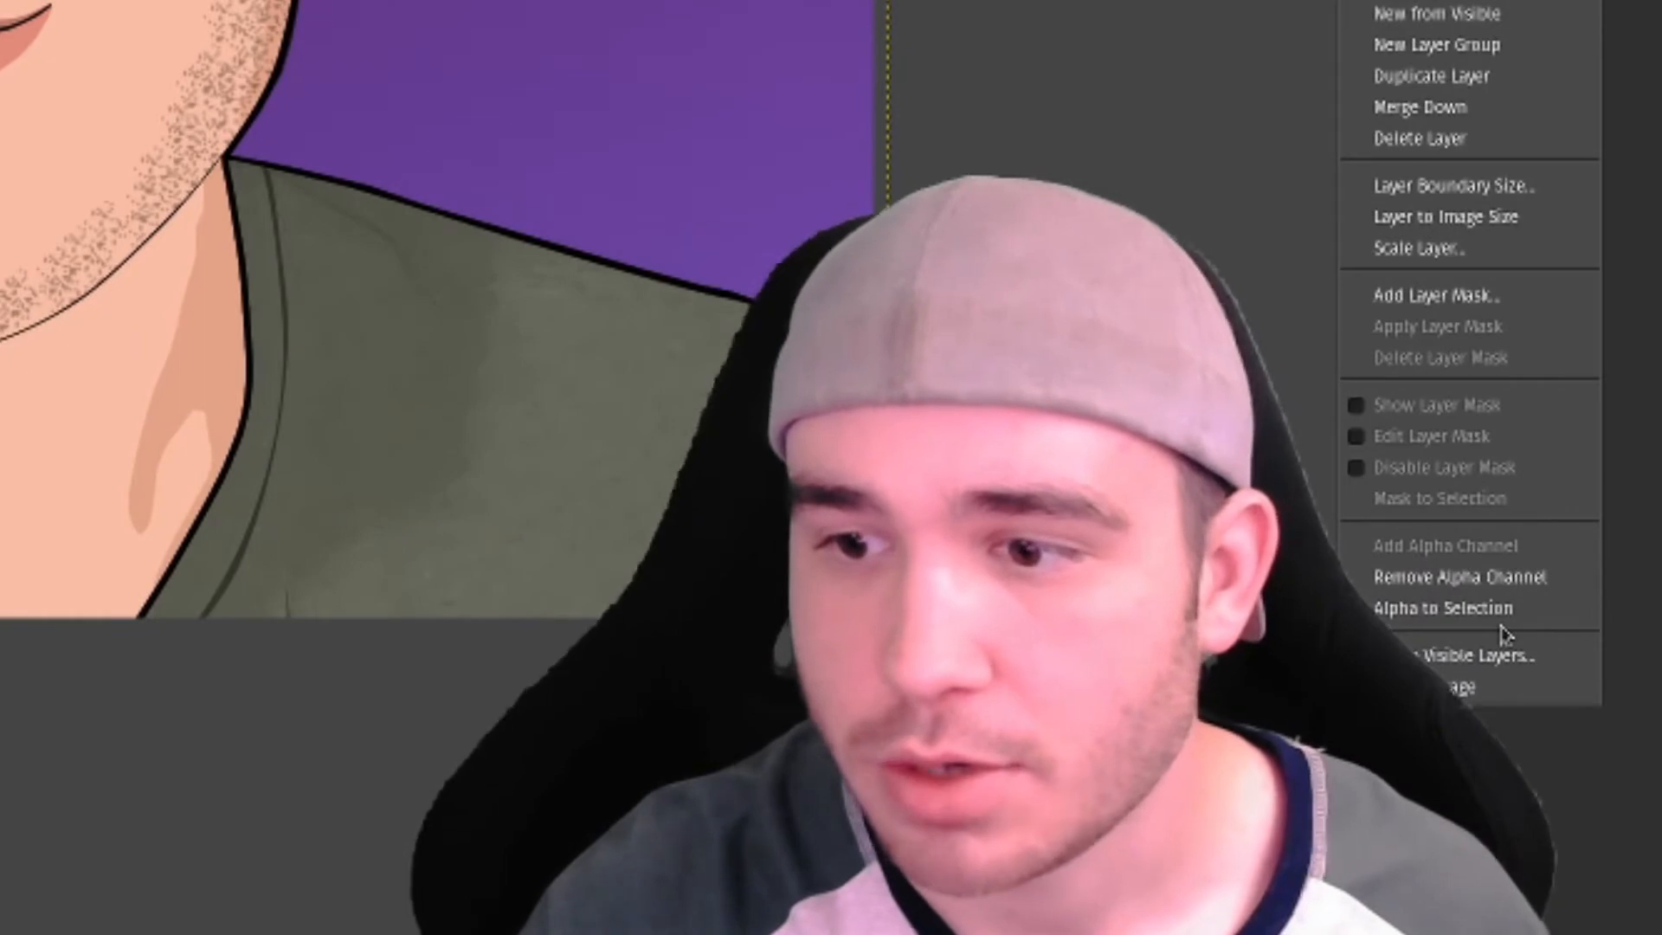
left_click(1489, 626)
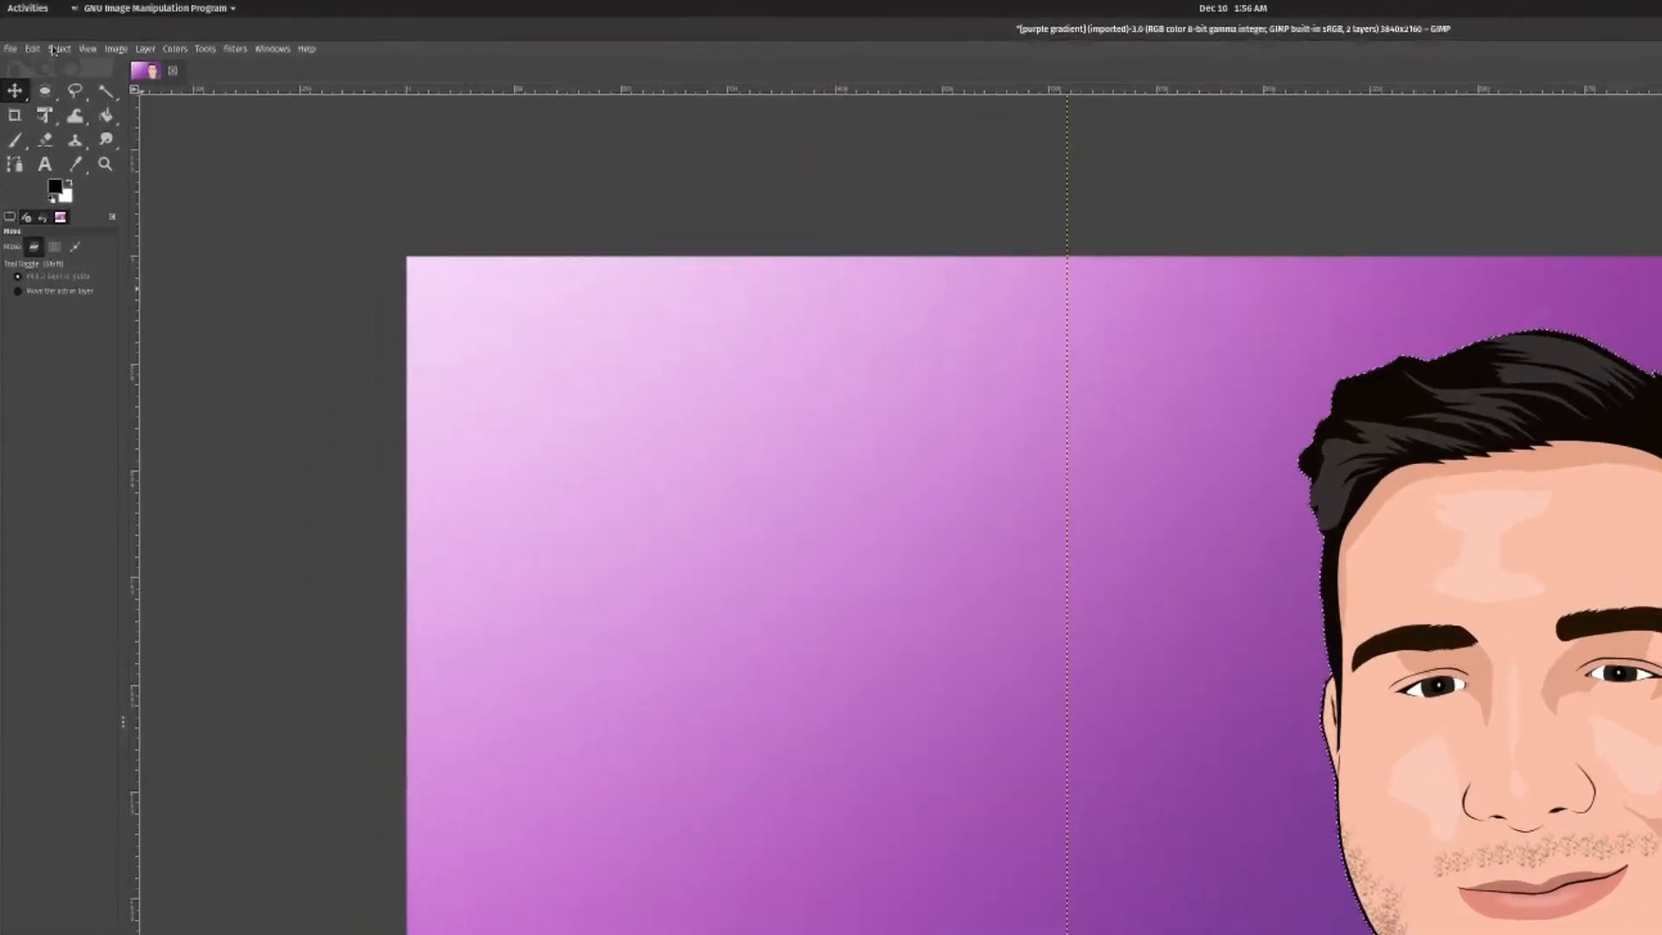
left_click(40, 33)
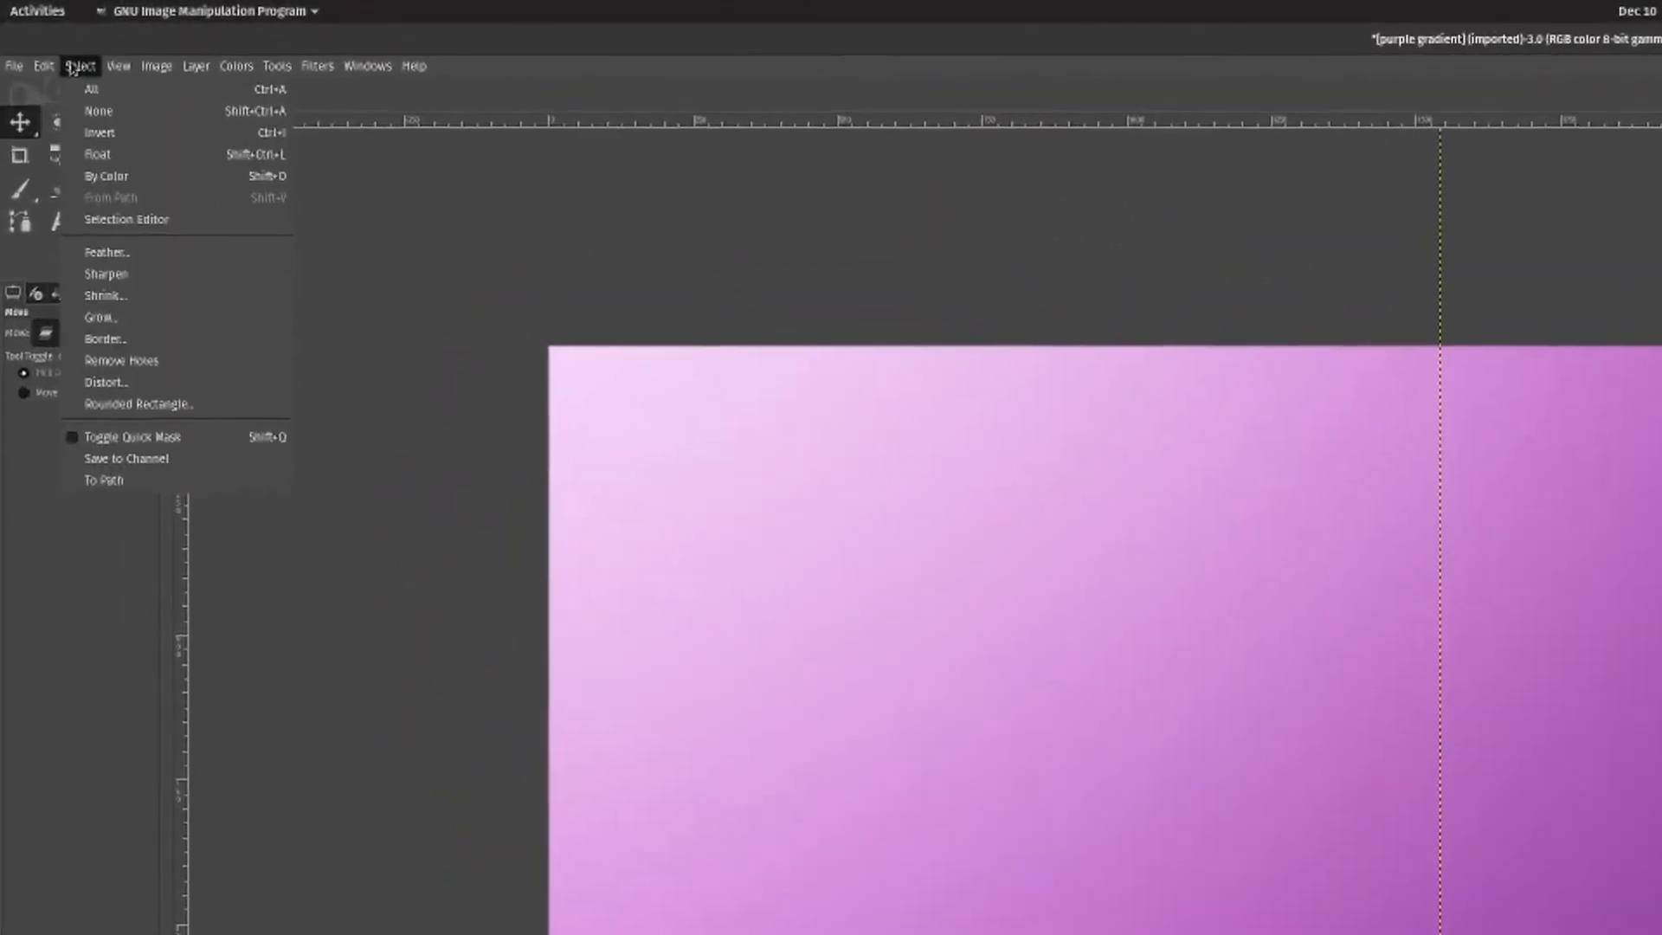
left_click(121, 362)
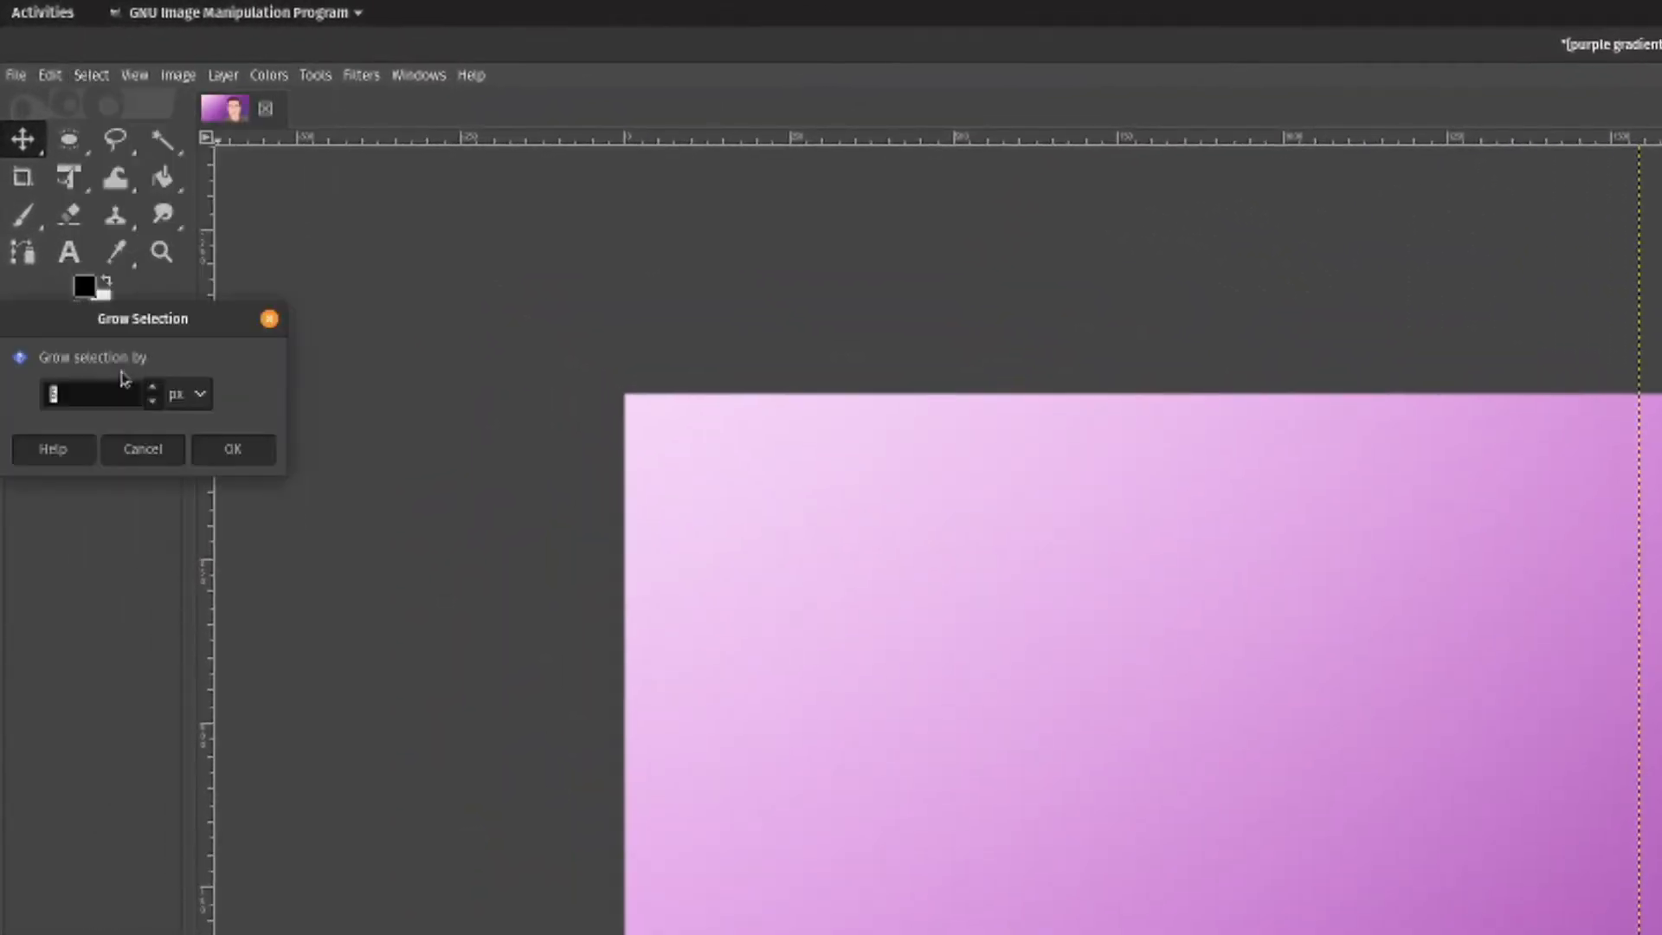
type("5")
left_click(239, 458)
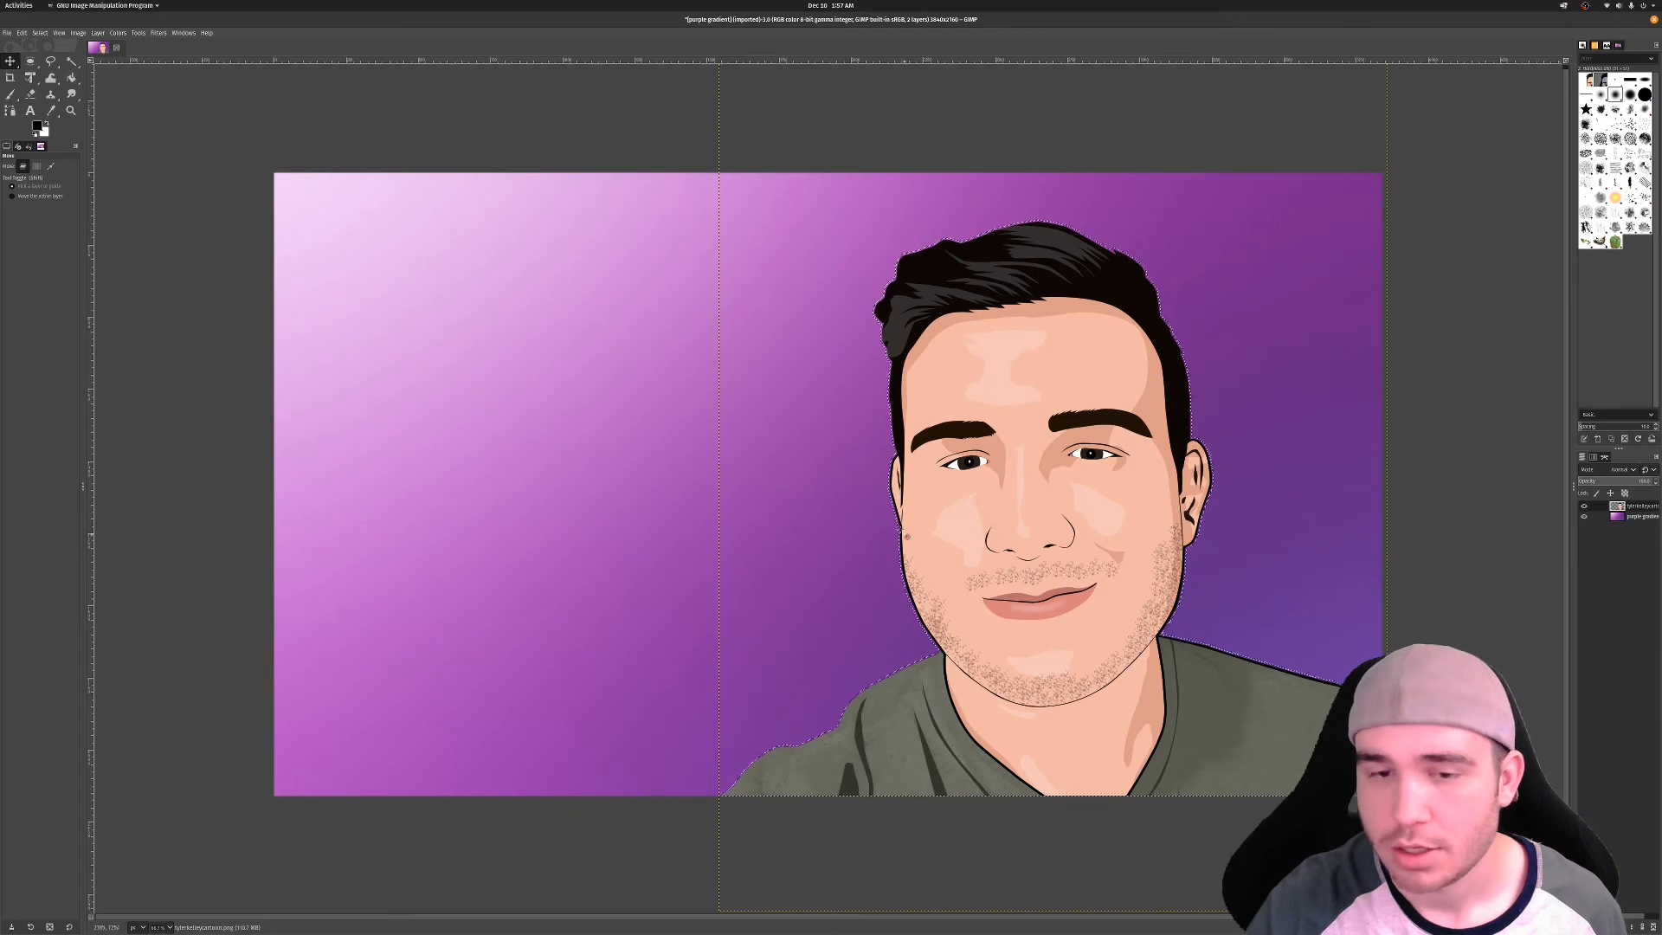
Grow the figure's selection a second time
left_click(40, 32)
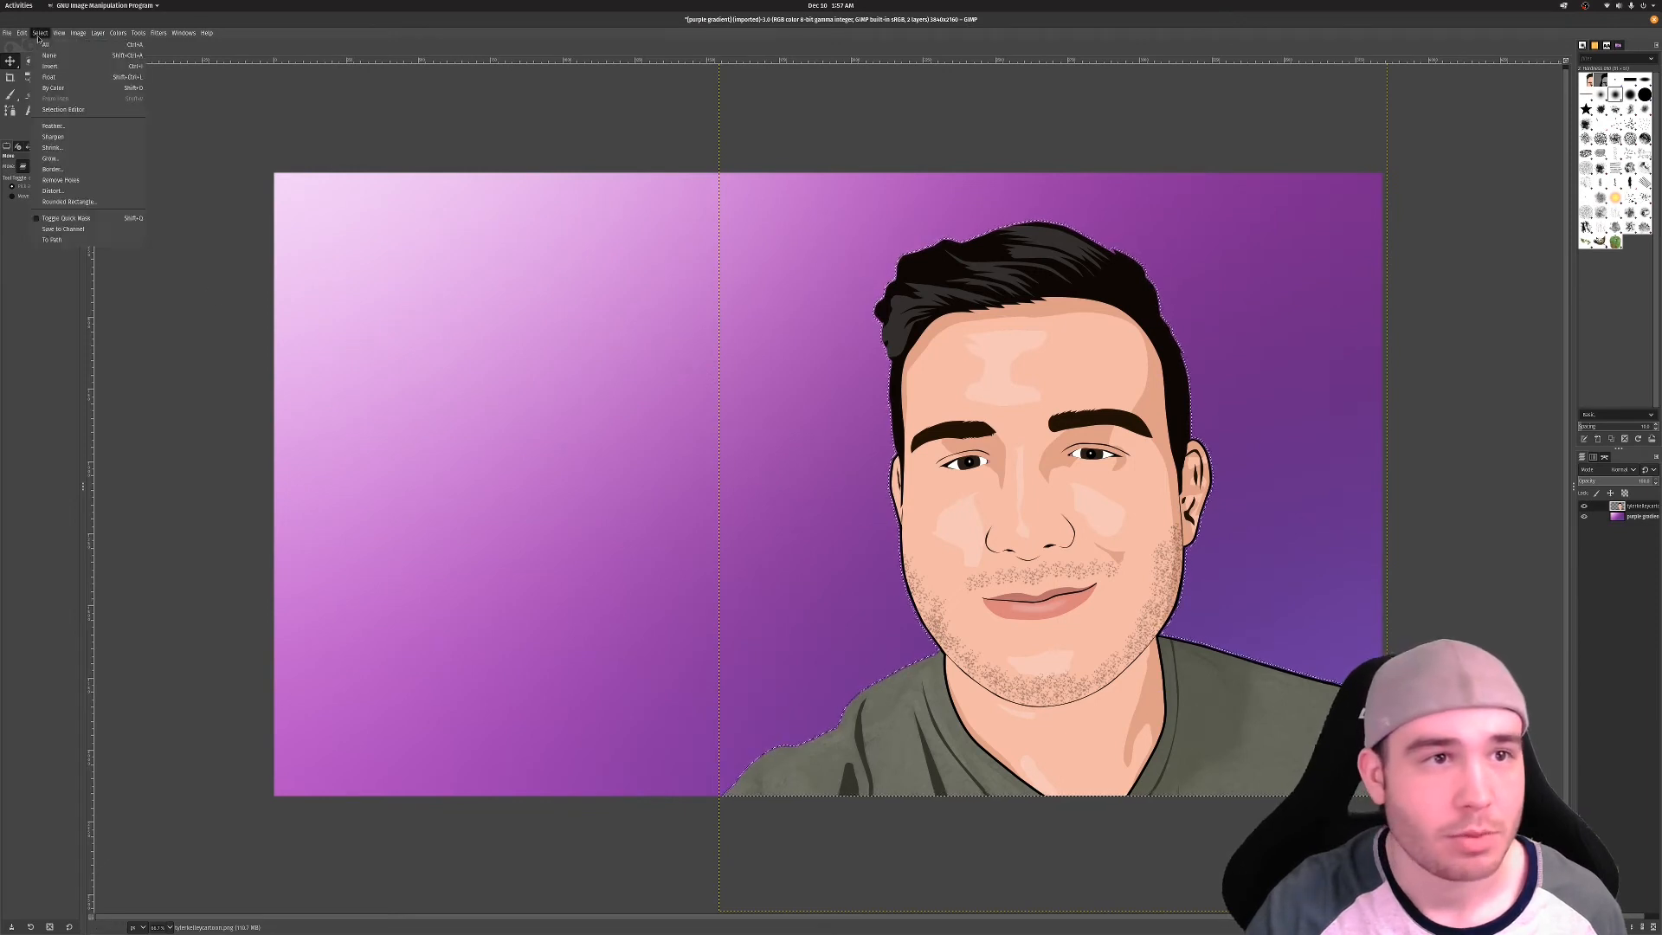
left_click(76, 167)
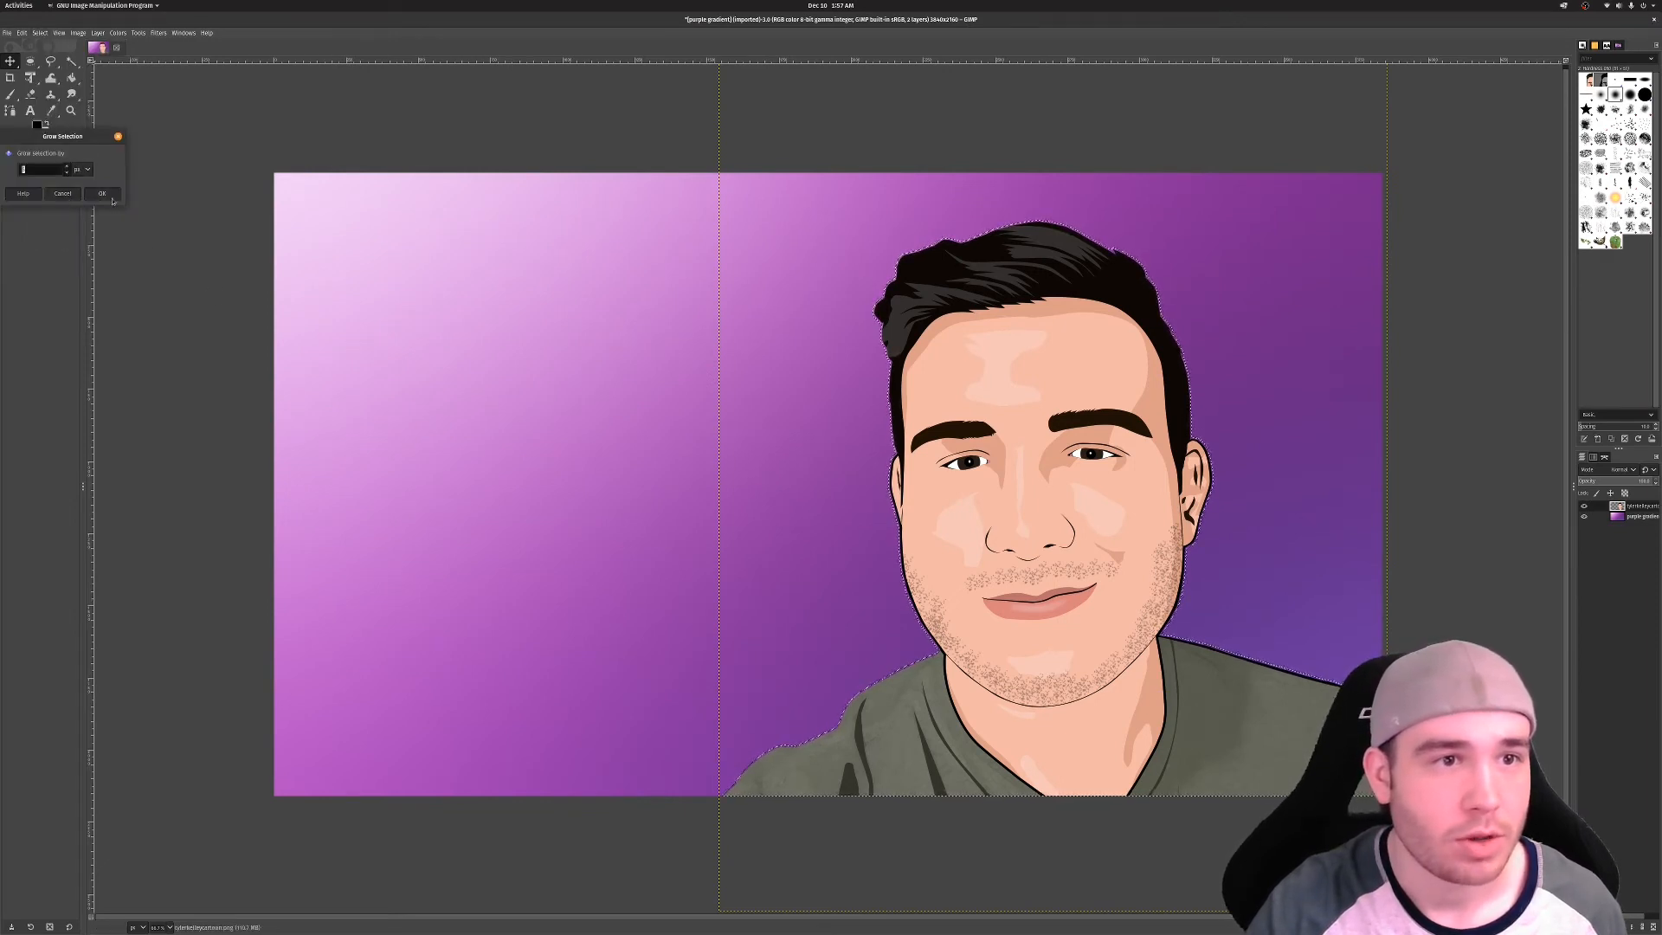
left_click(101, 193)
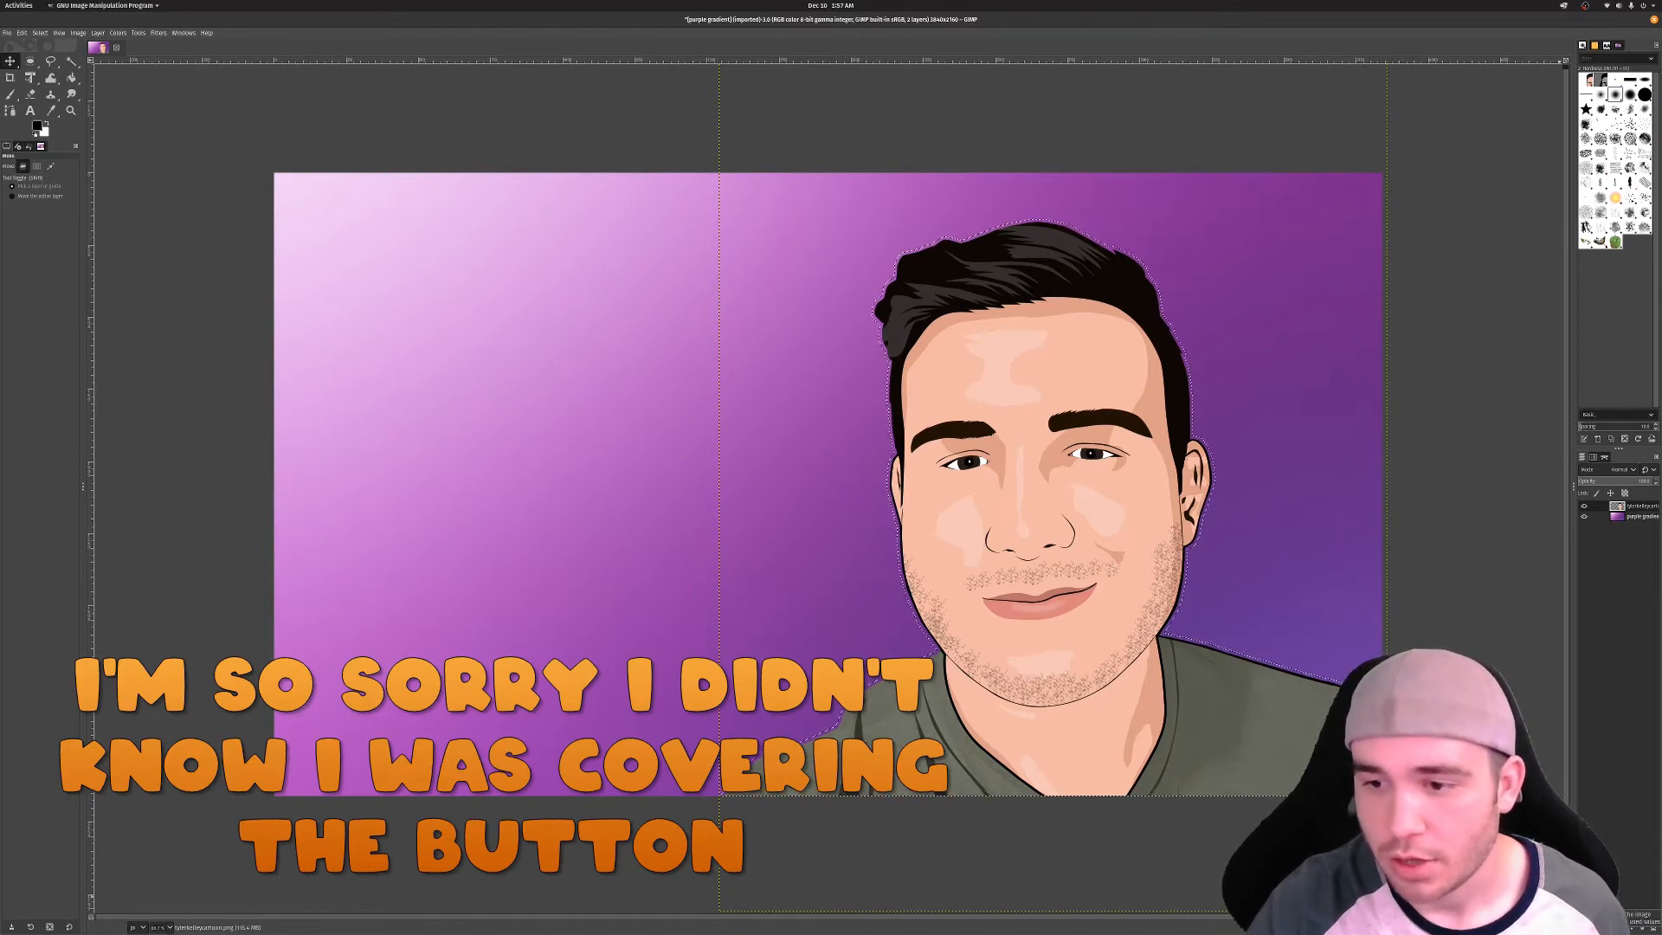
Fill the grown selection with black on a new layer placed beneath the cartoon figure's layer
left_click(1584, 927)
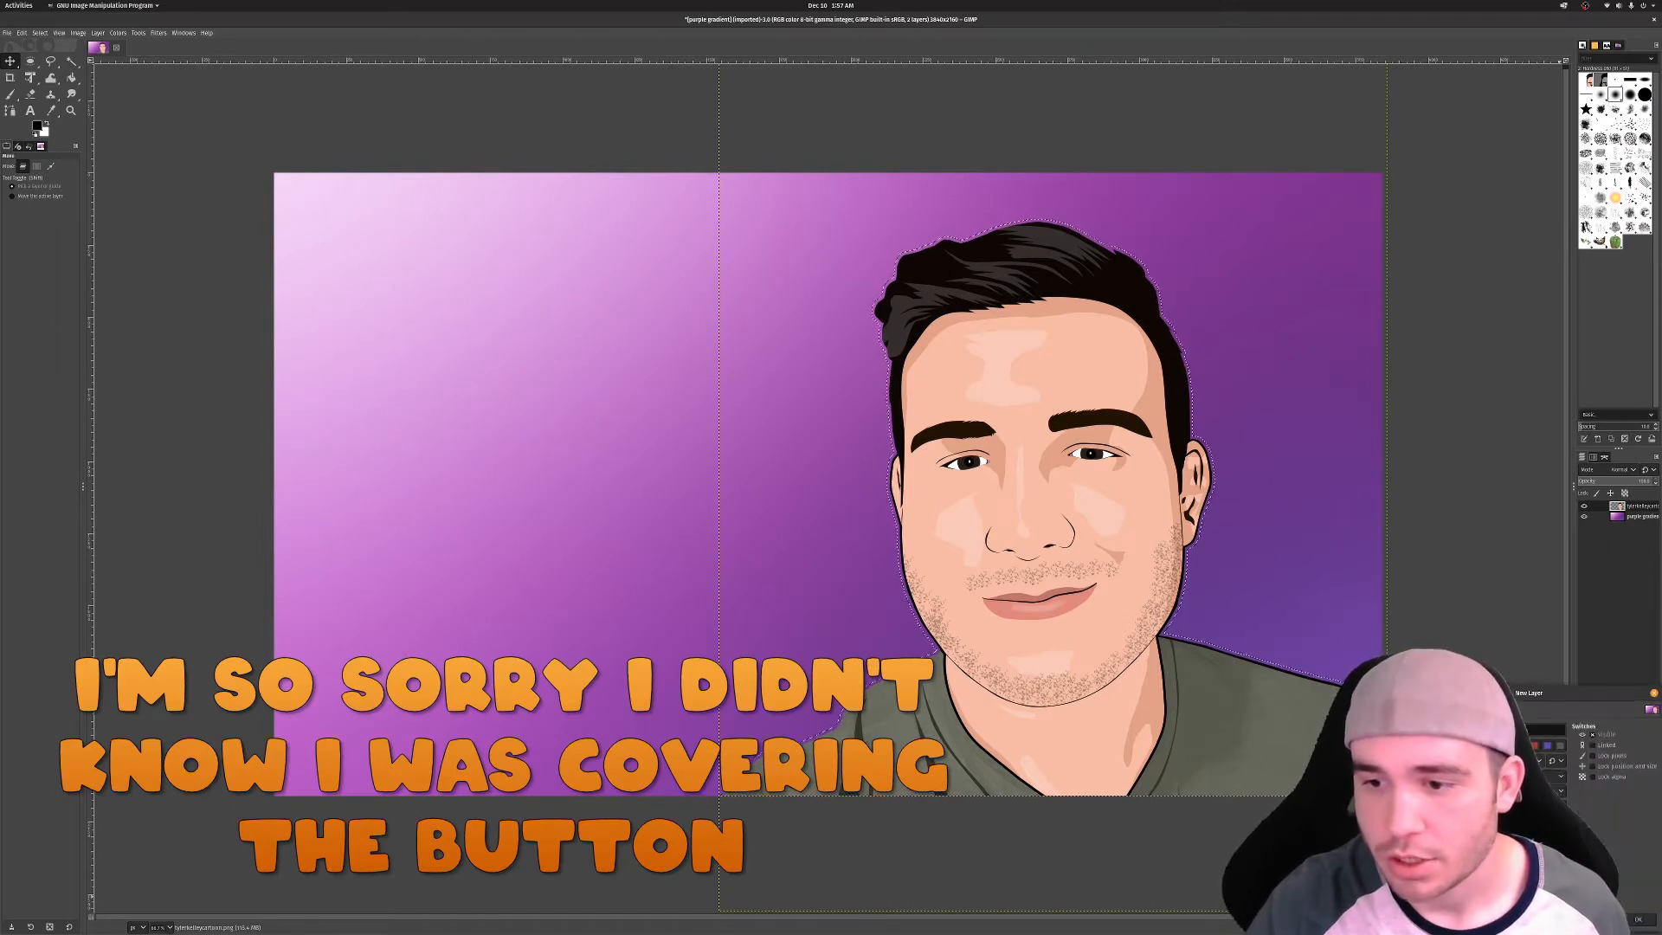
left_click(1639, 925)
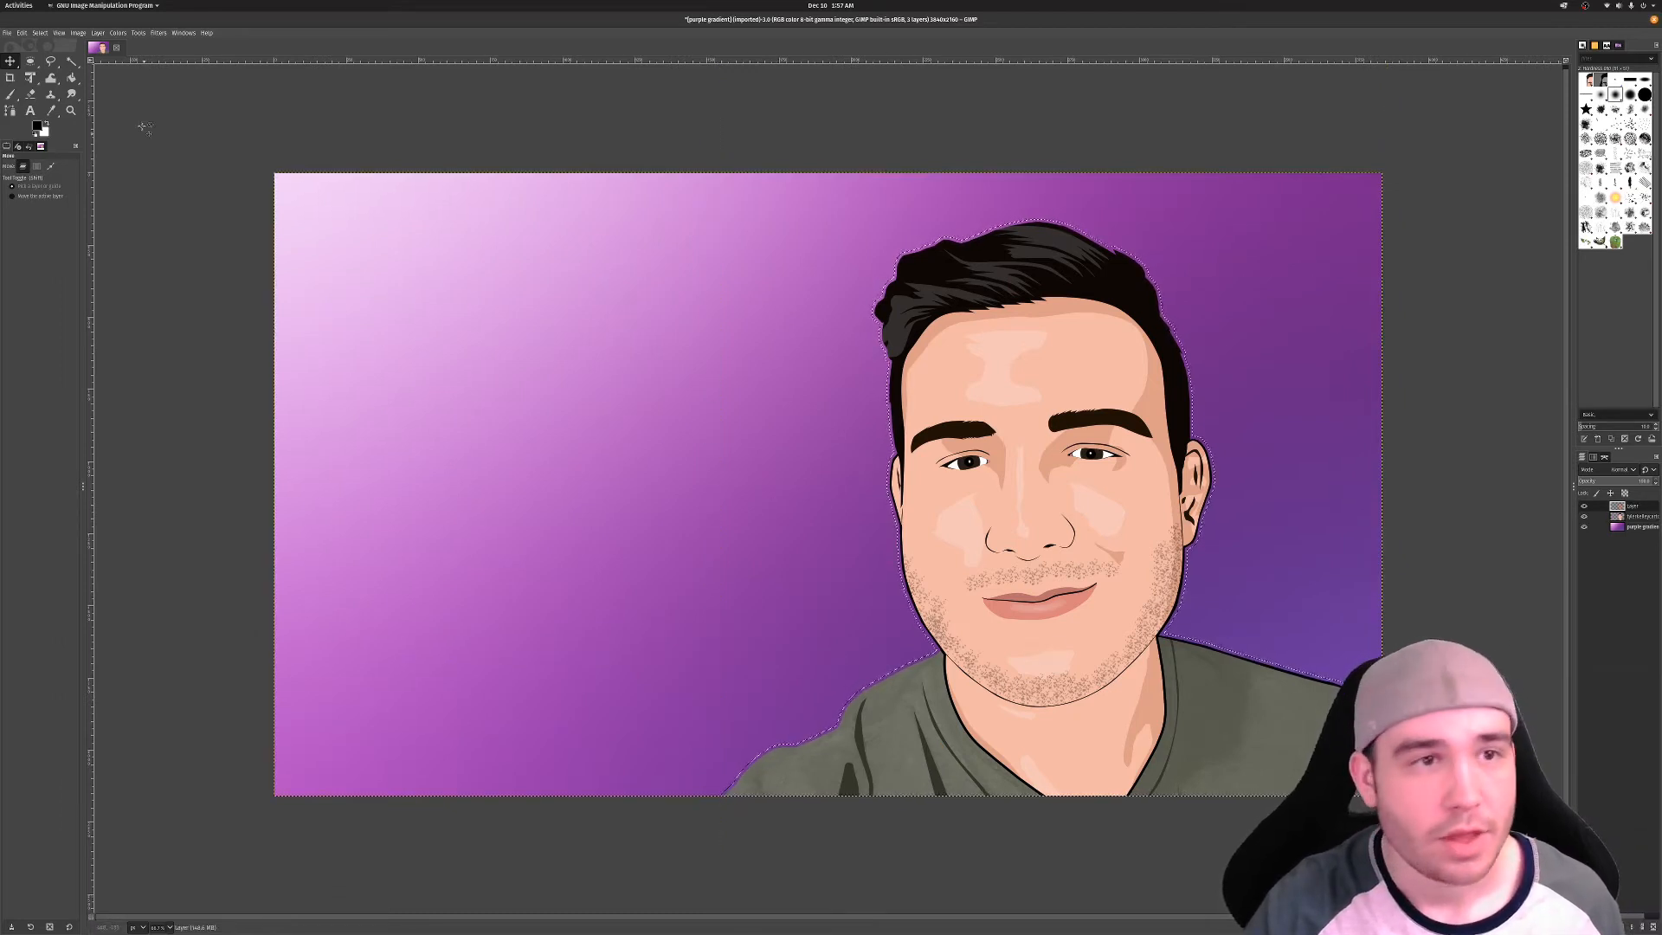
left_click(72, 79)
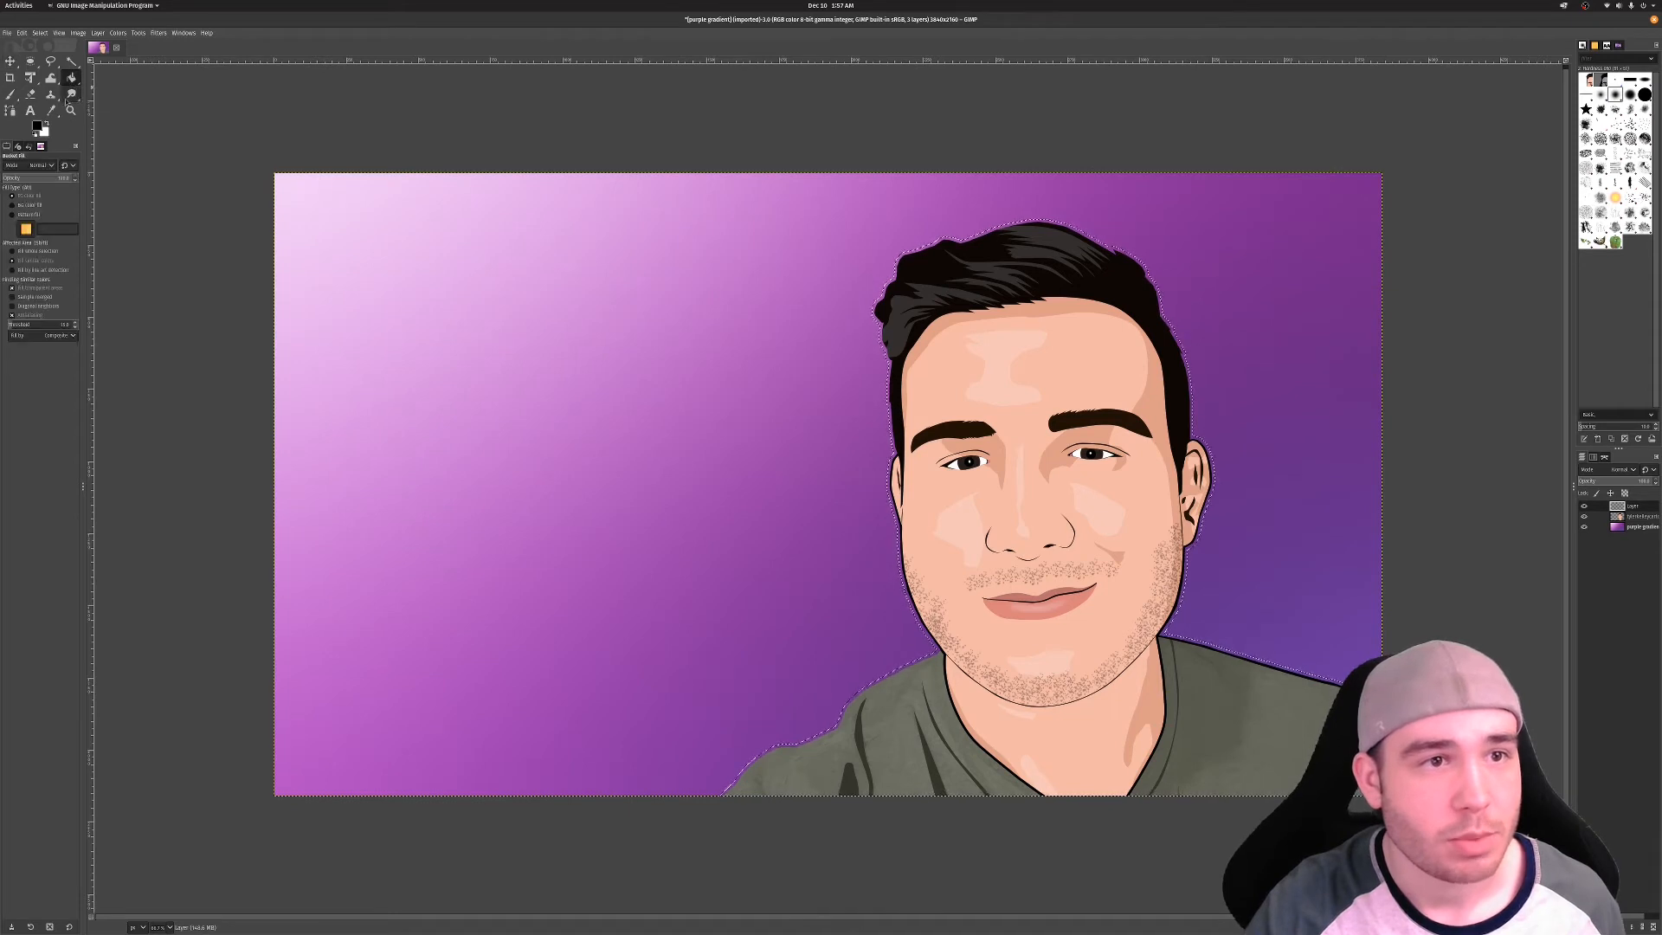
left_click(47, 125)
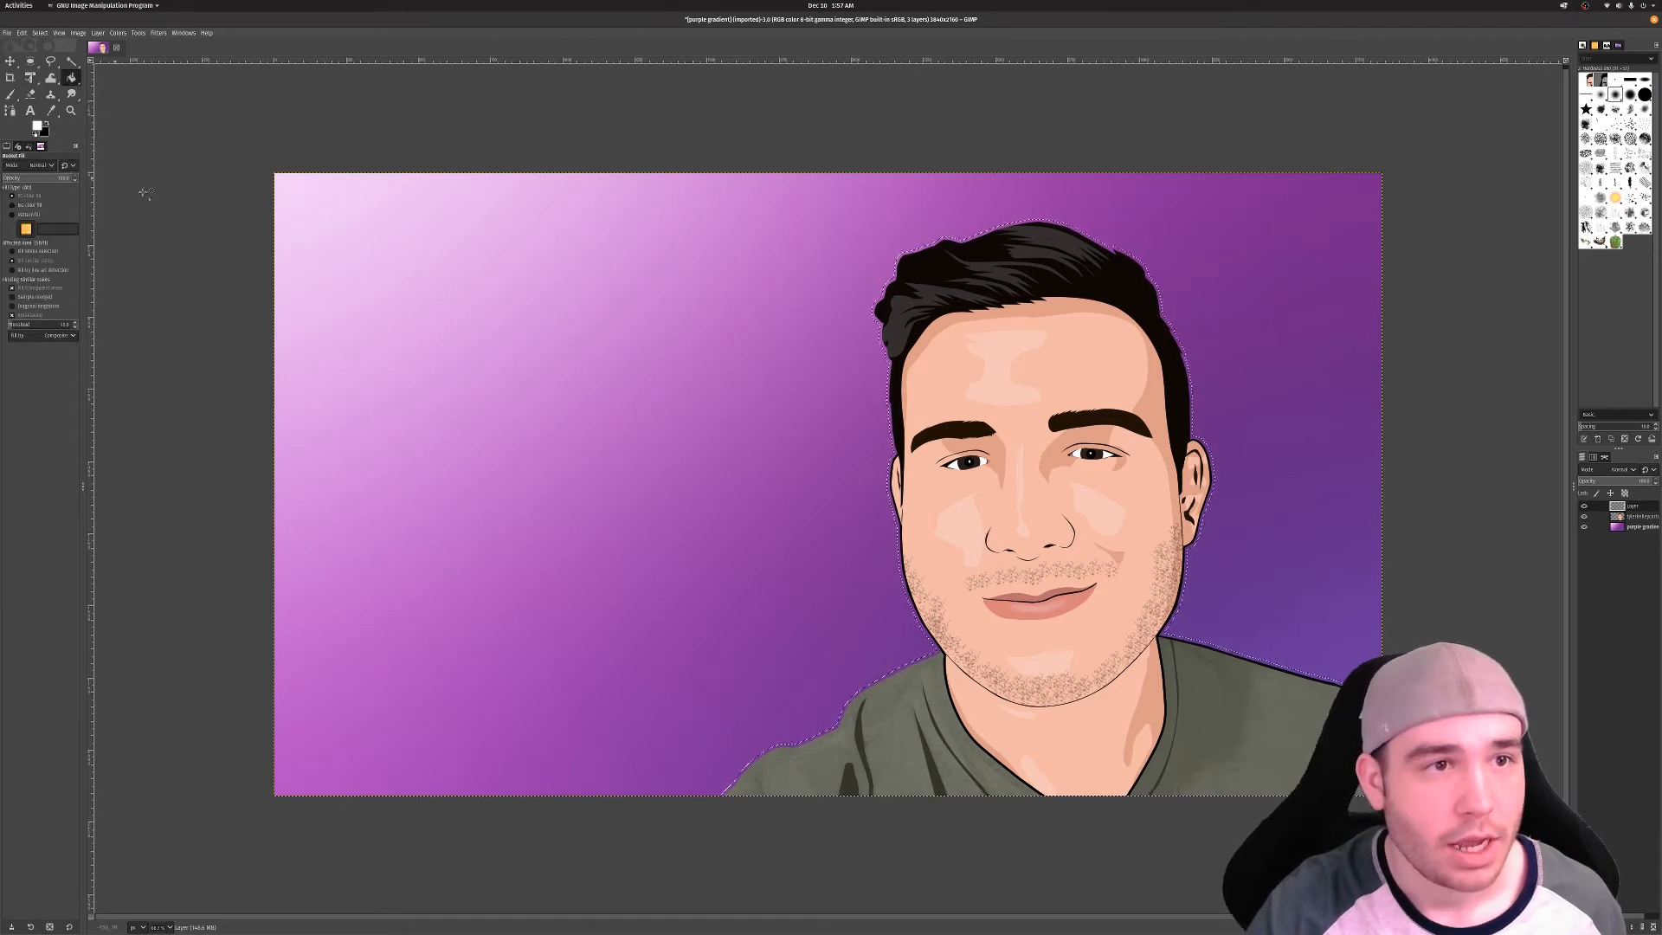
left_click(46, 125)
left_click(1001, 784)
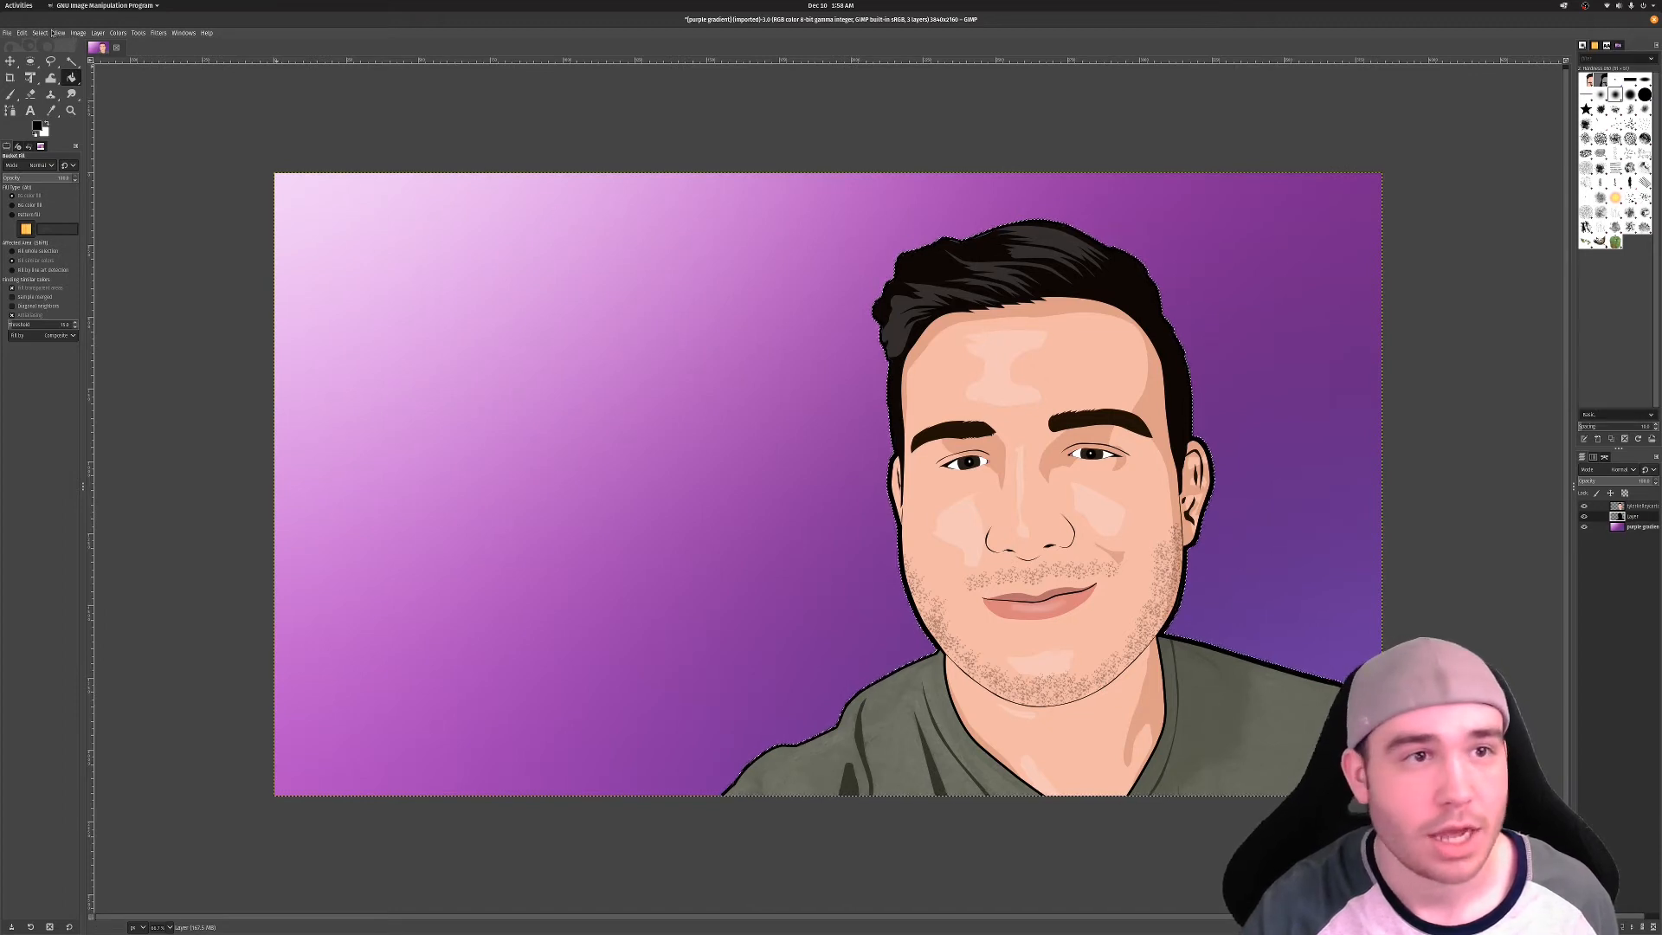
Clear the selection and examine the black outline around the figure's hair
left_click(53, 32)
left_click(52, 55)
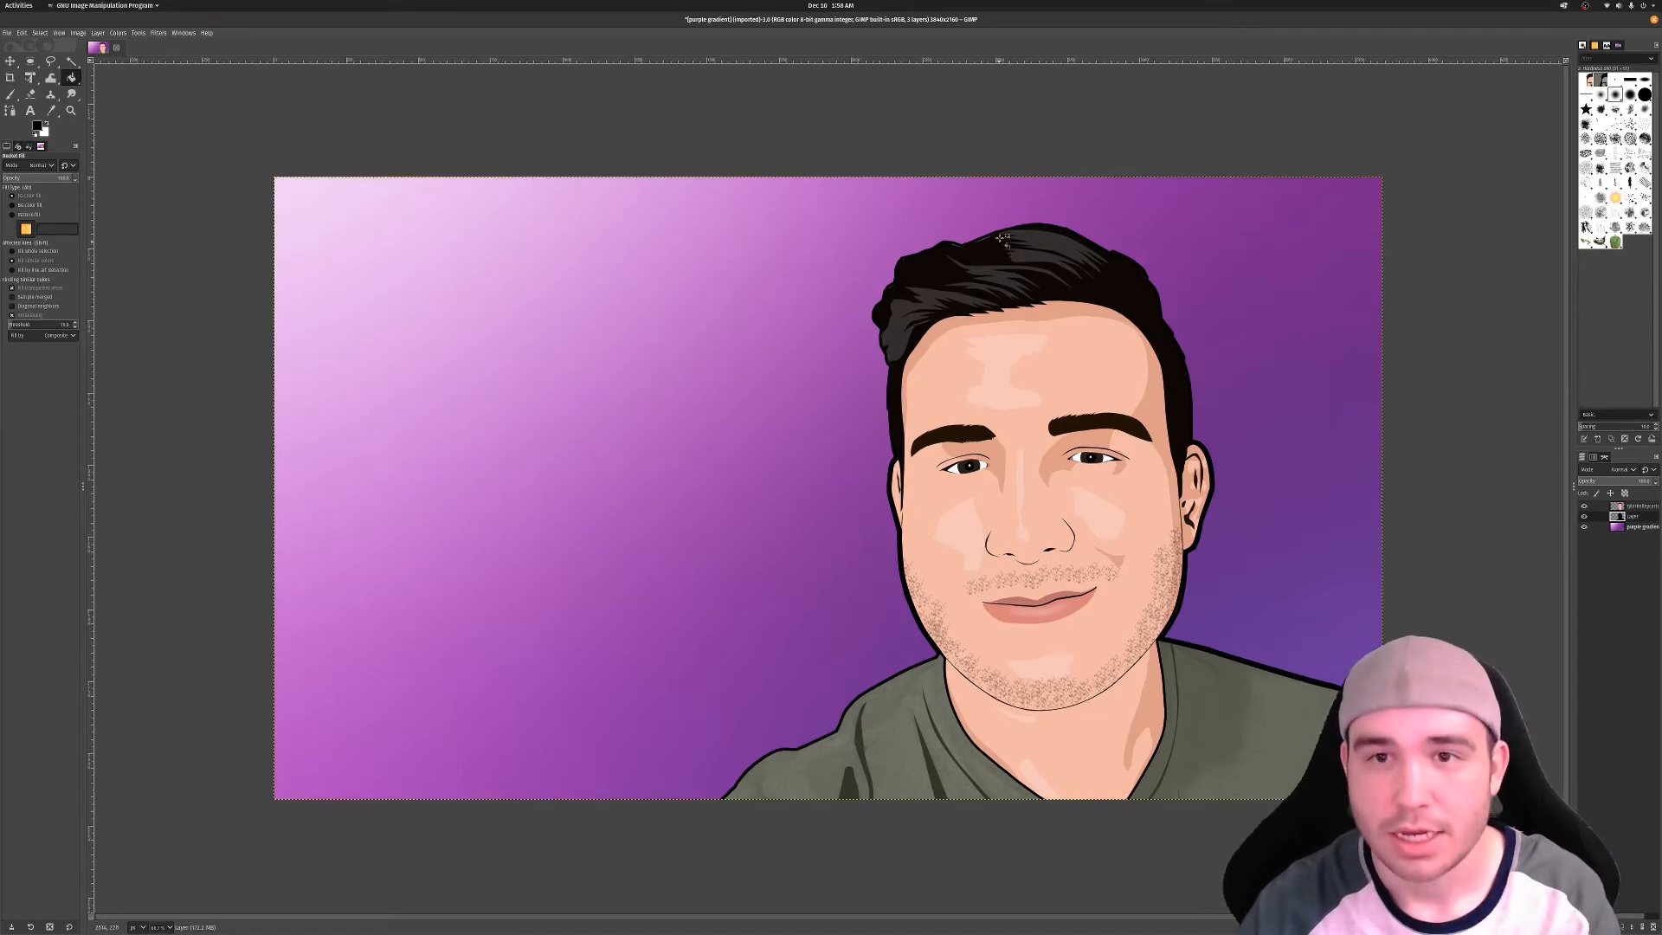
key("super")
left_click(987, 309)
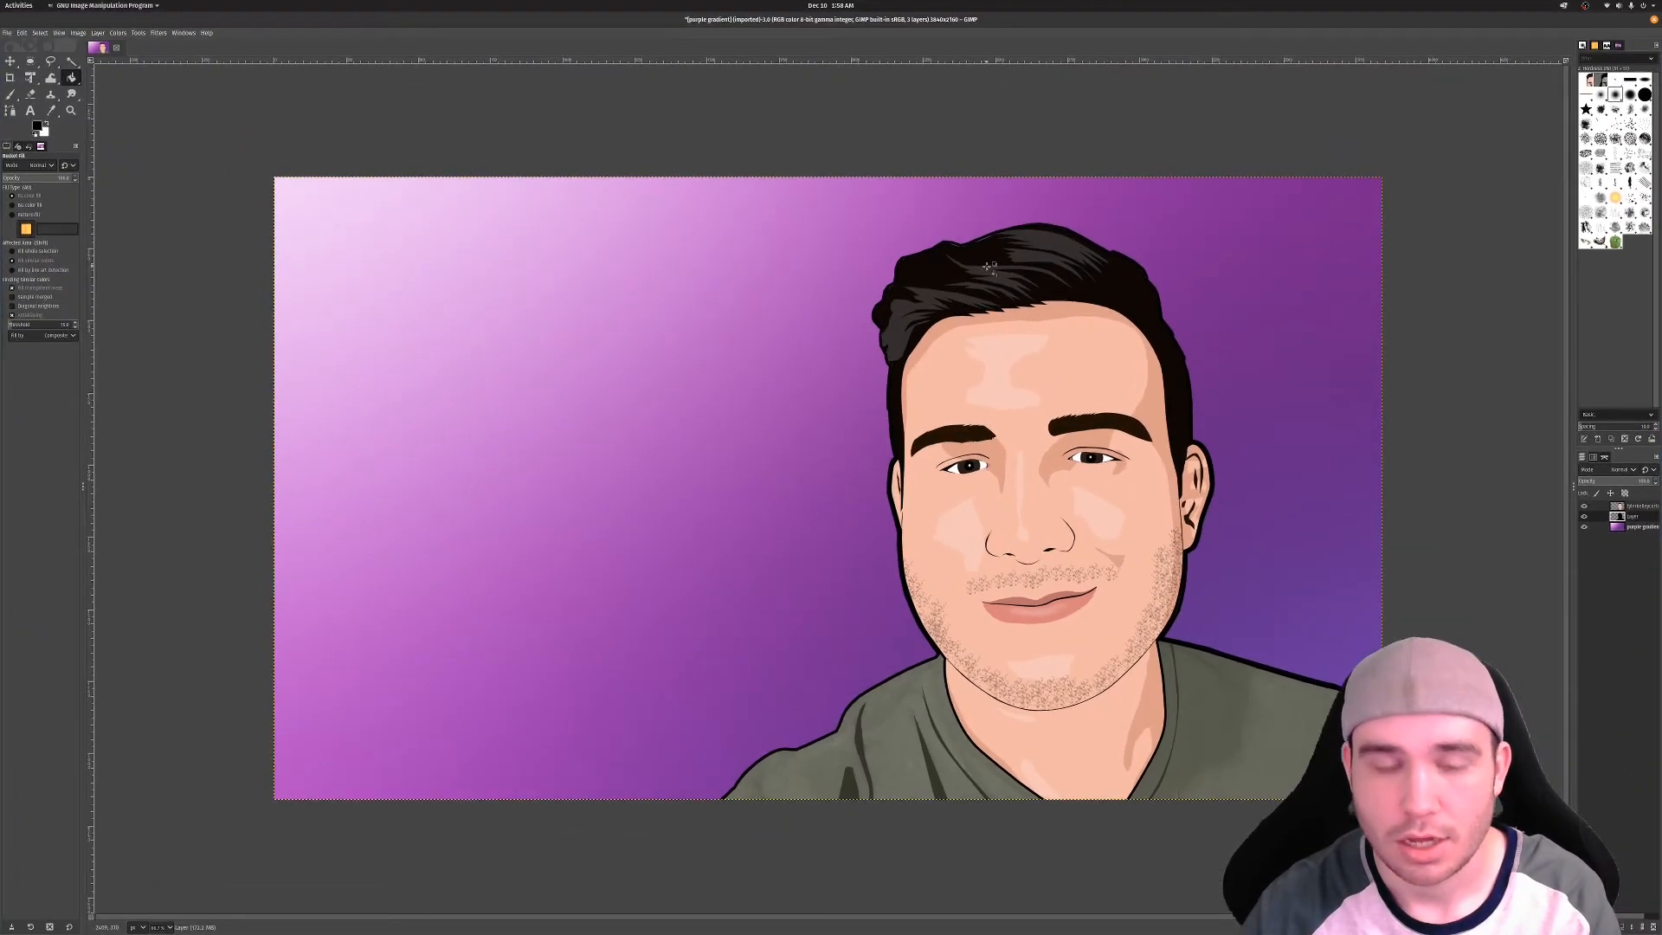
scroll(987, 265, "up", 4)
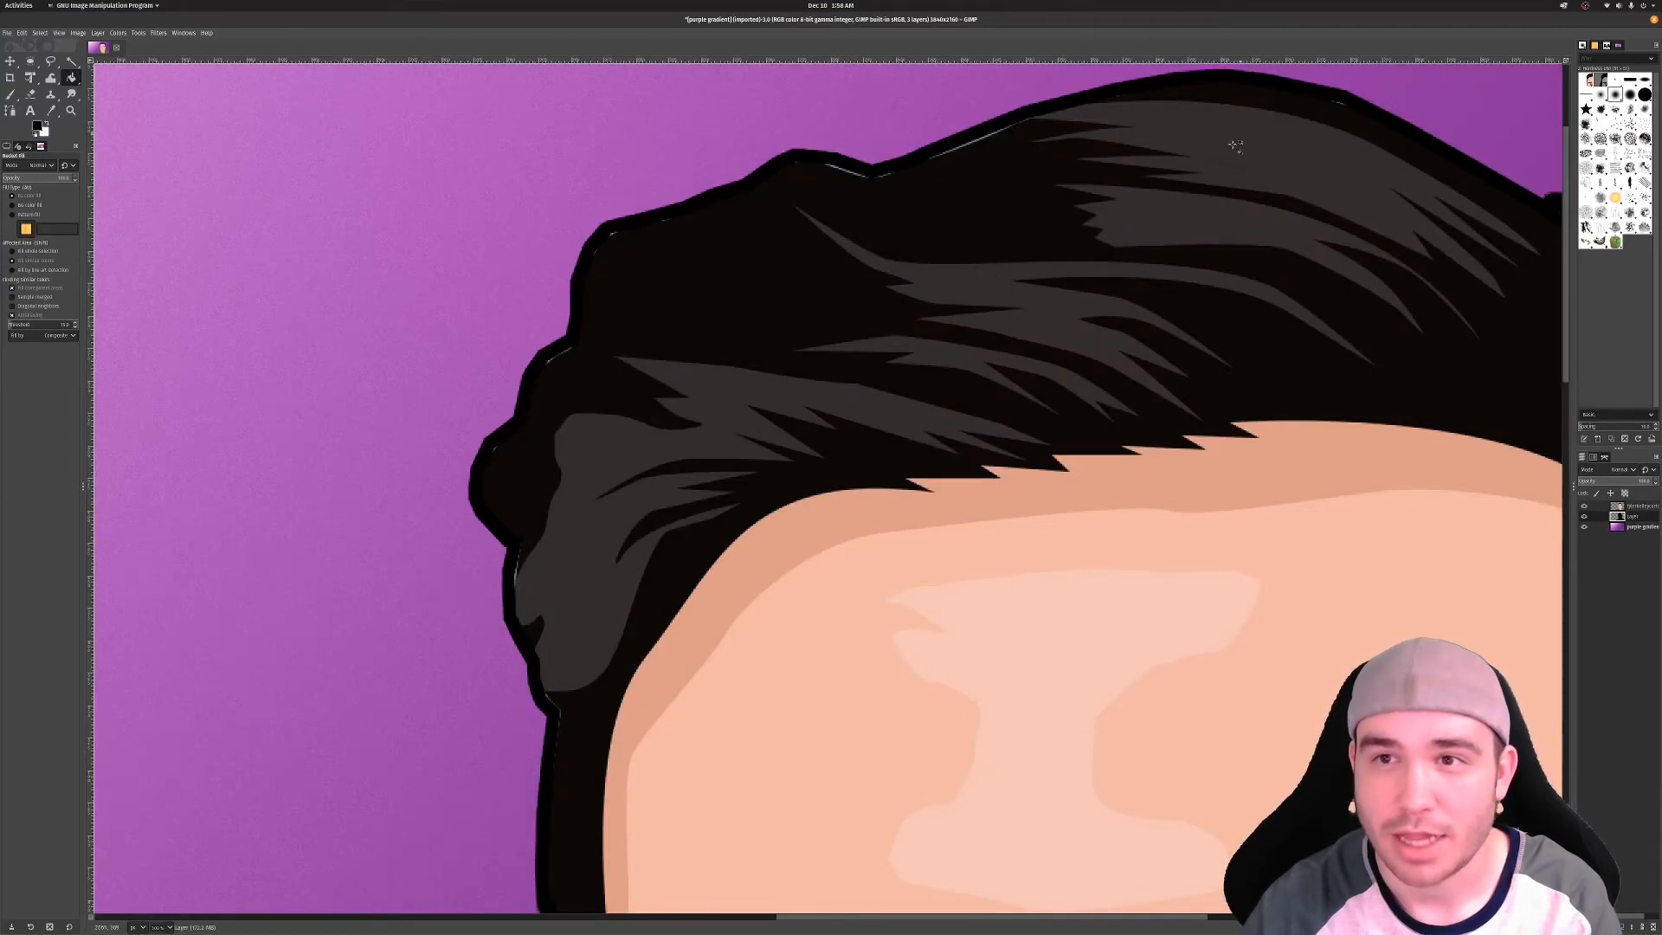
scroll(927, 306, "down", 5)
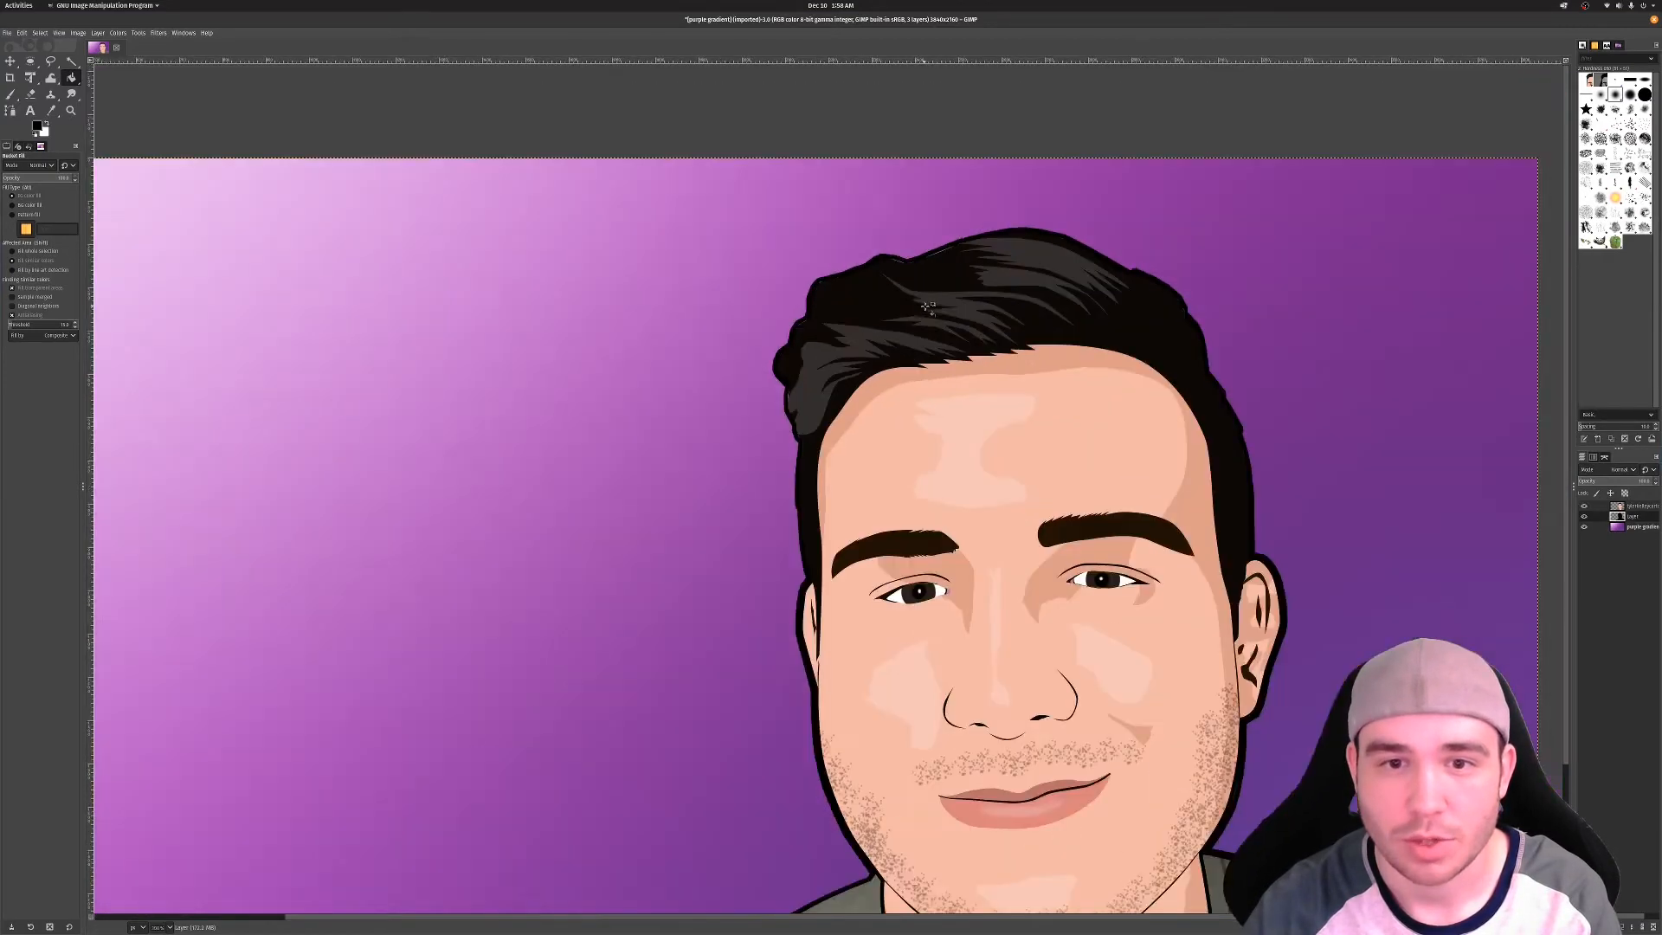
scroll(939, 336, "up", 2)
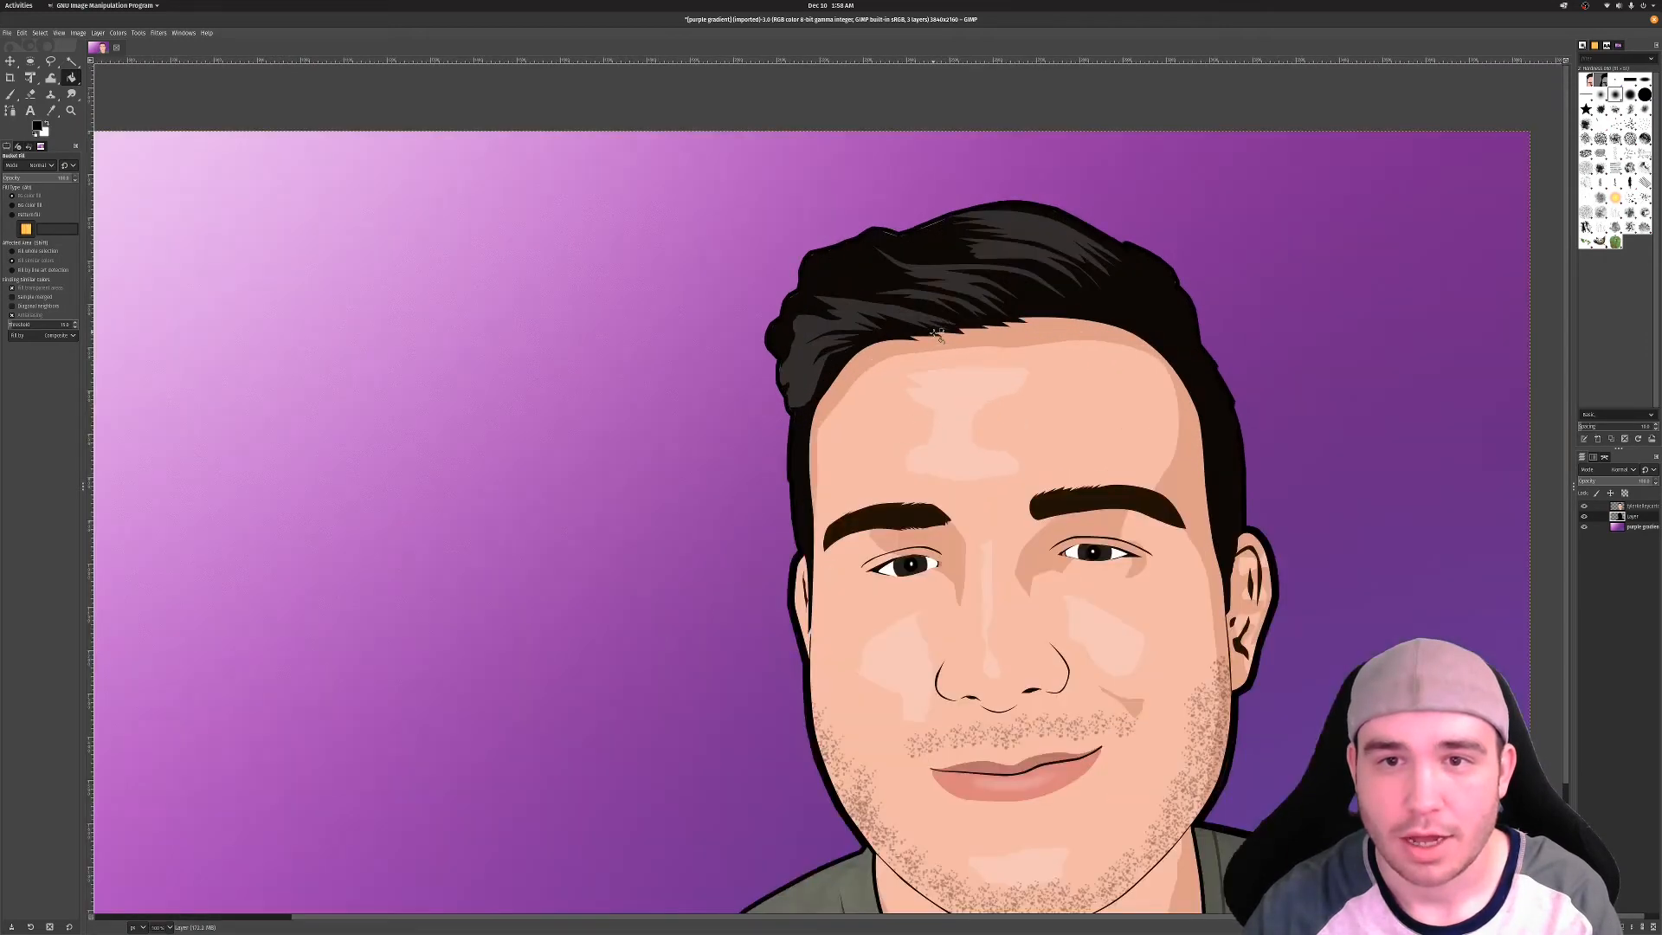
scroll(939, 335, "down", 1)
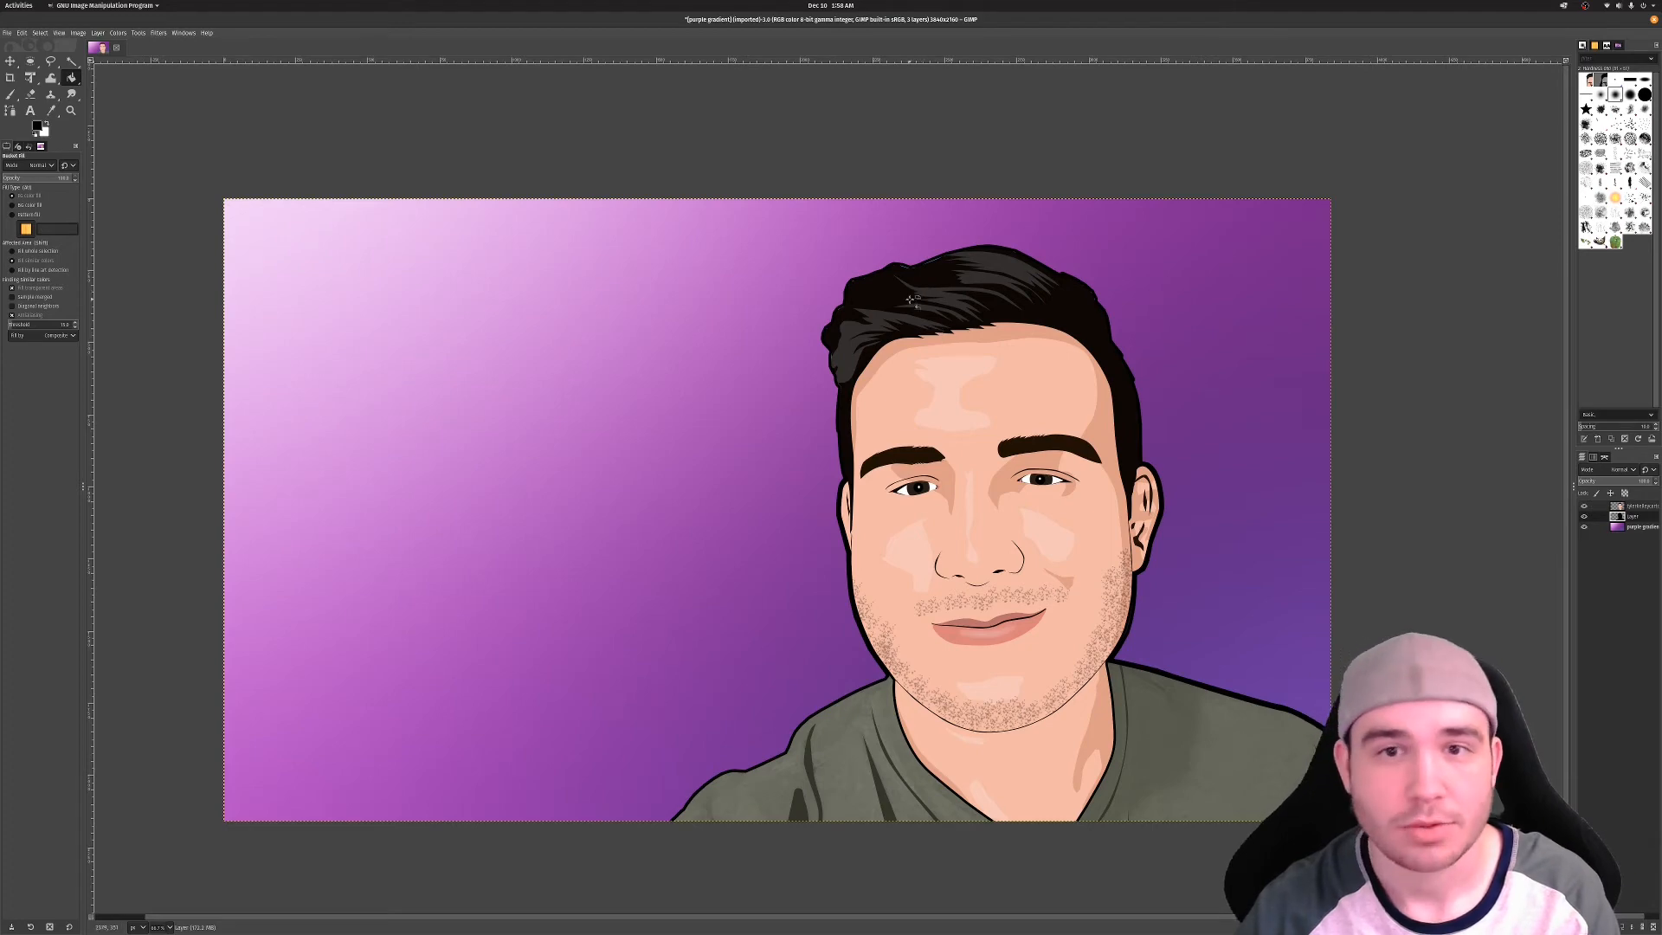
key("super")
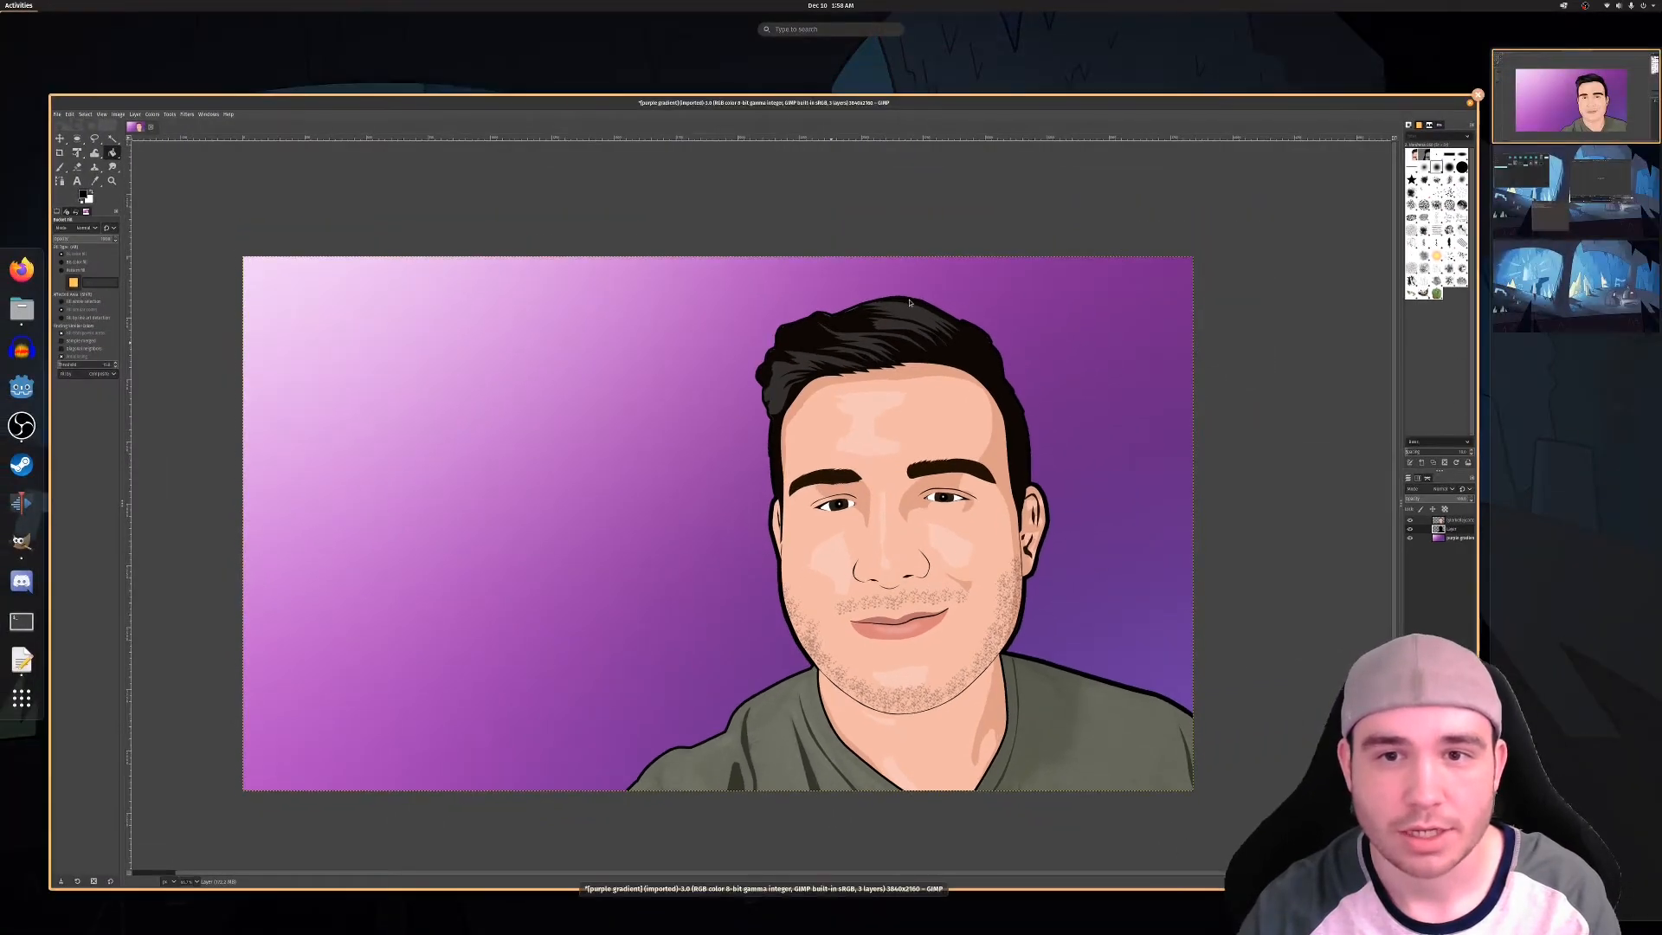
key("super")
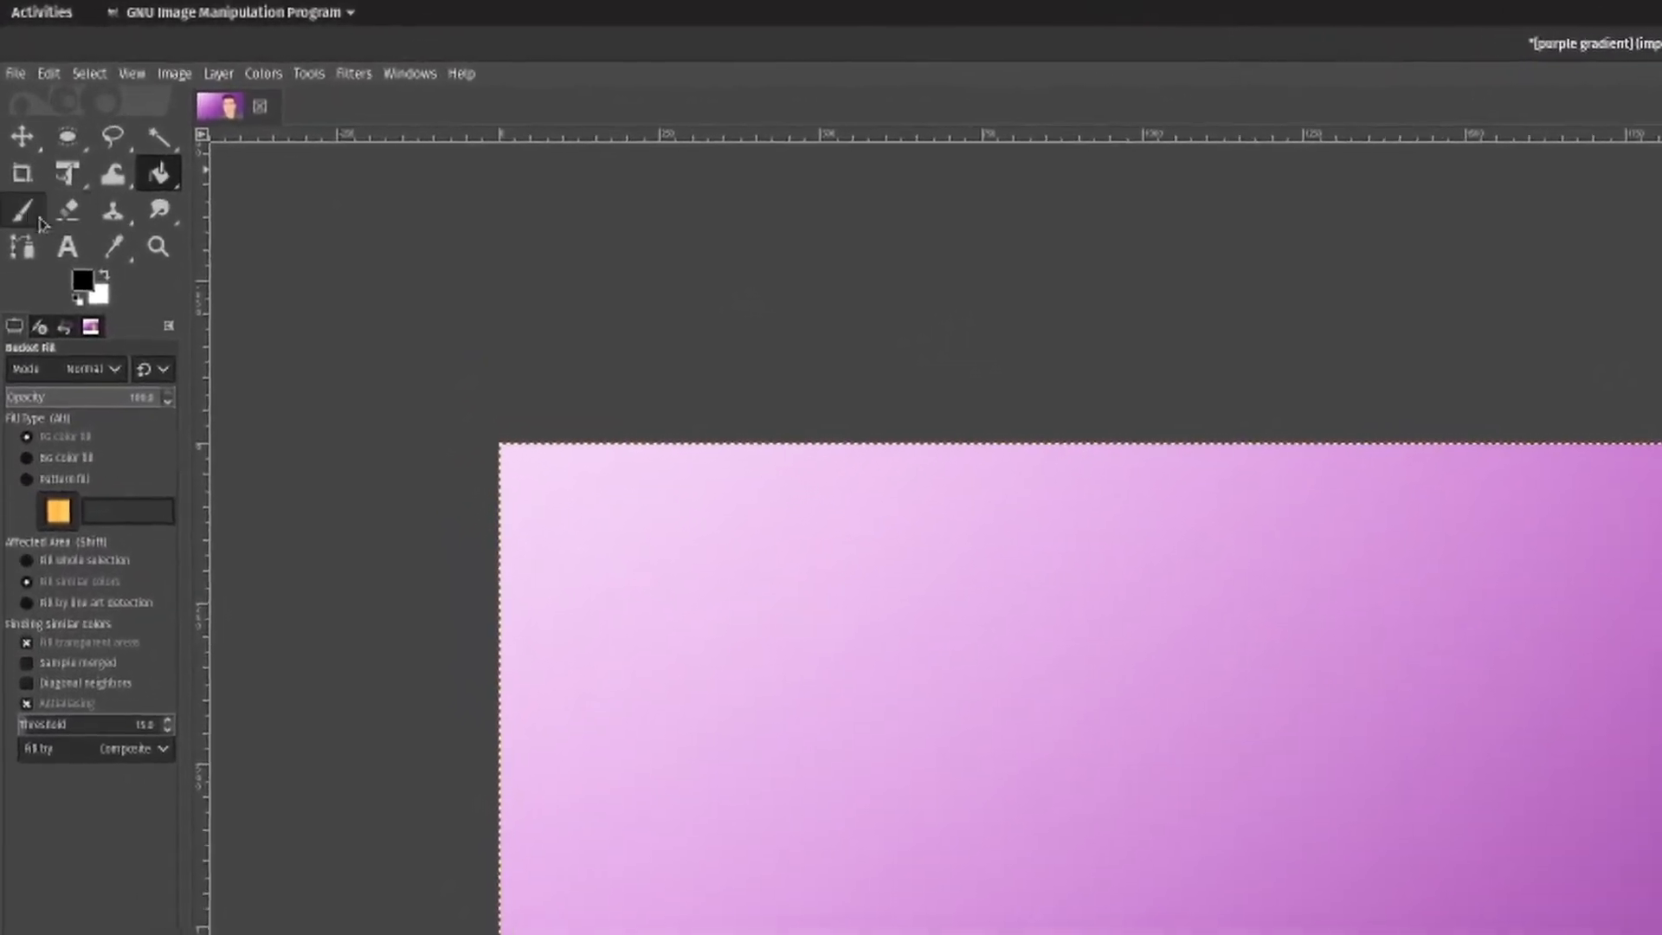
Try to cover the light gap at the hair's left edge with a small black Paintbrush on the outline layer
left_click(26, 215)
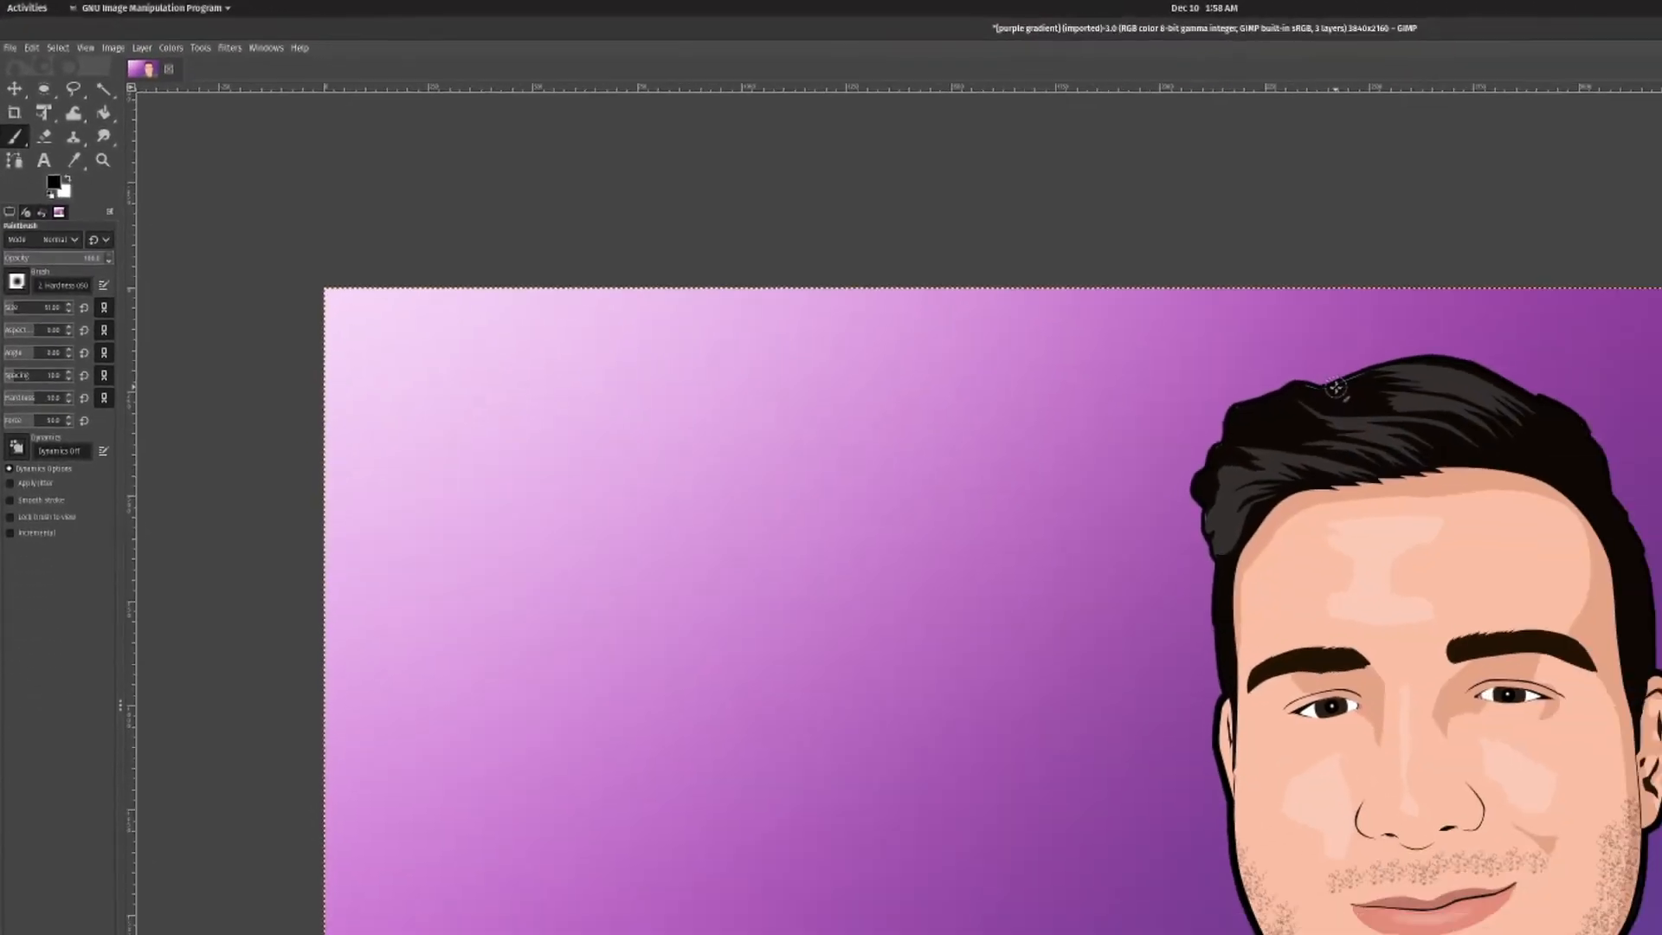
key("super")
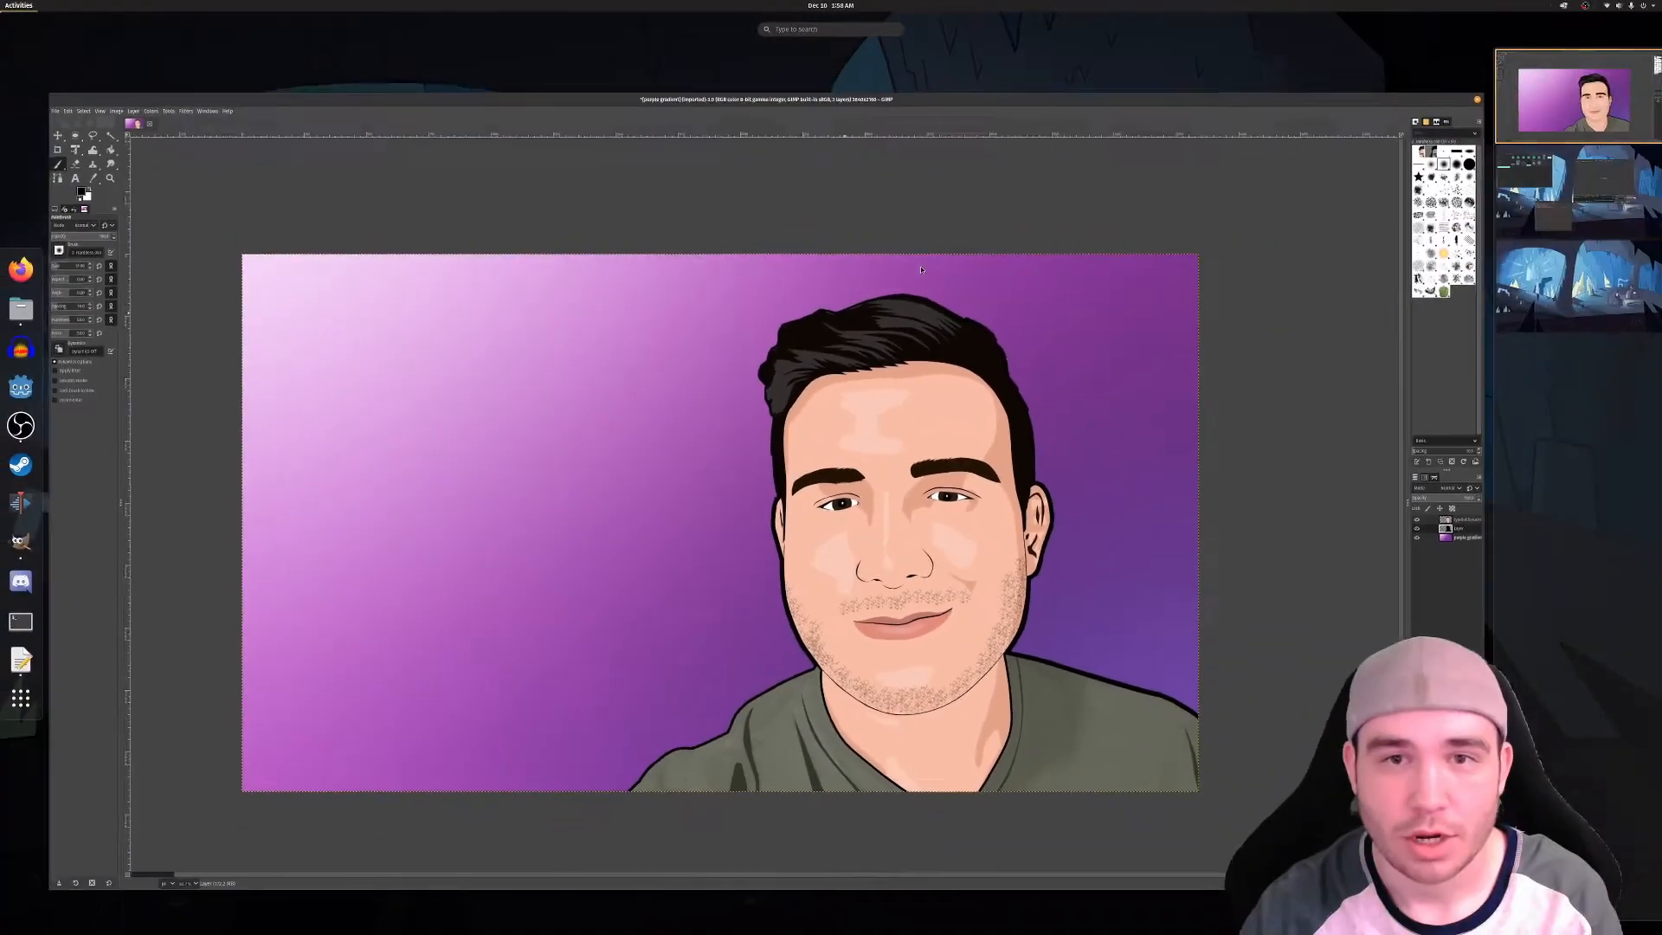
key("super")
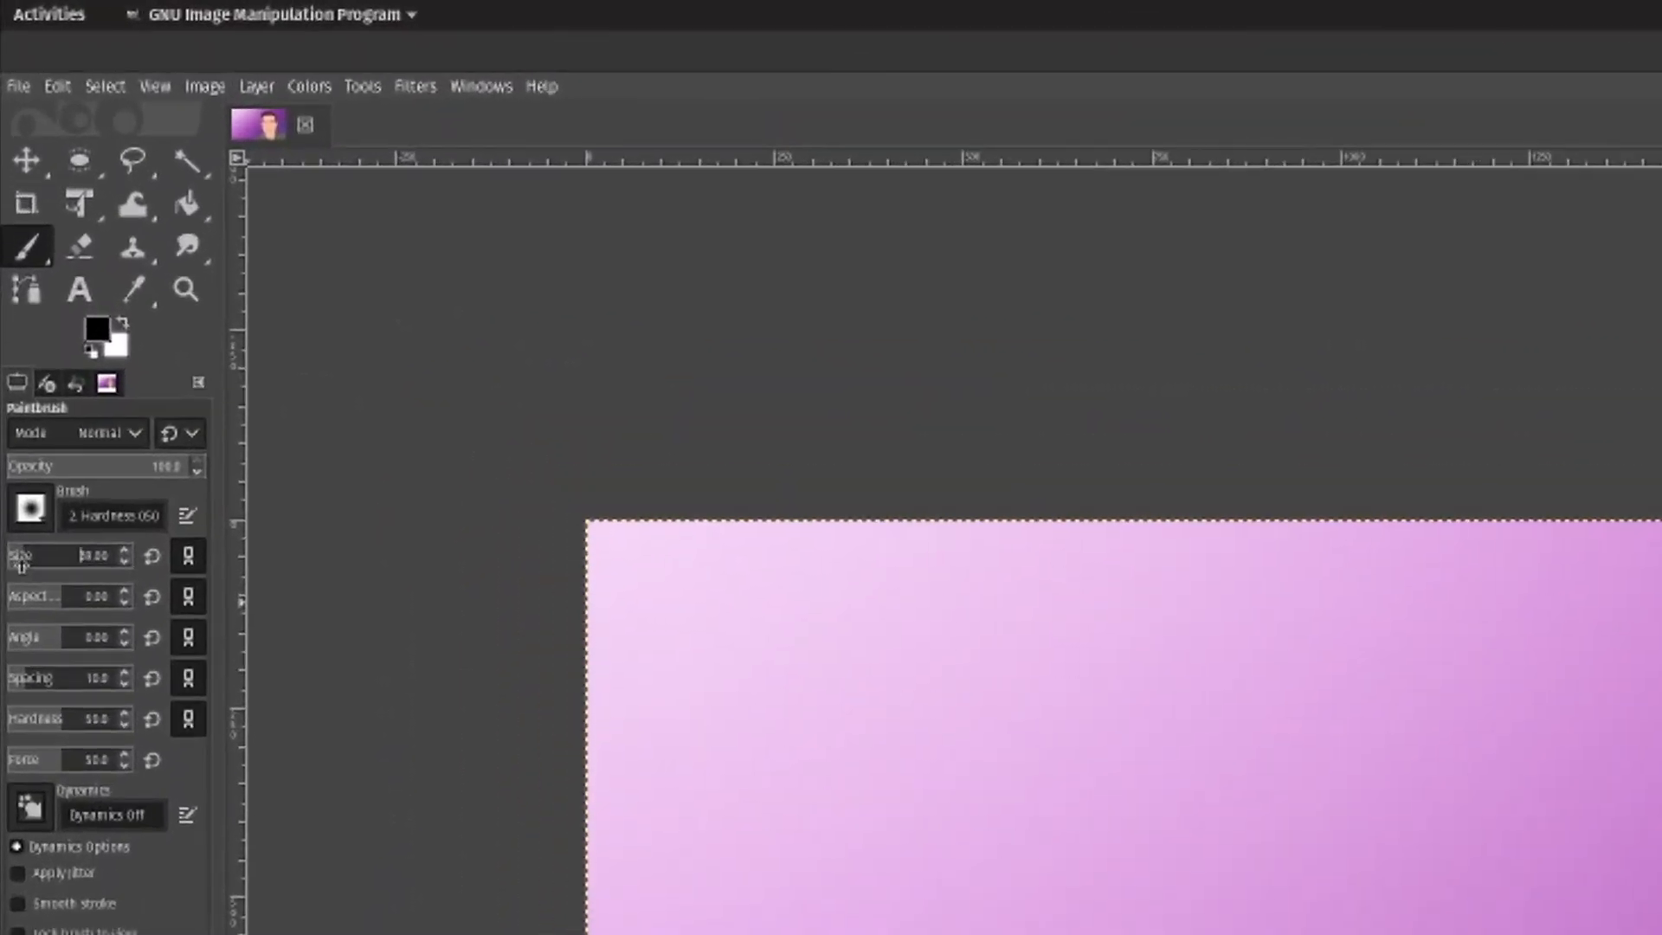
left_click_drag(22, 566, 17, 566)
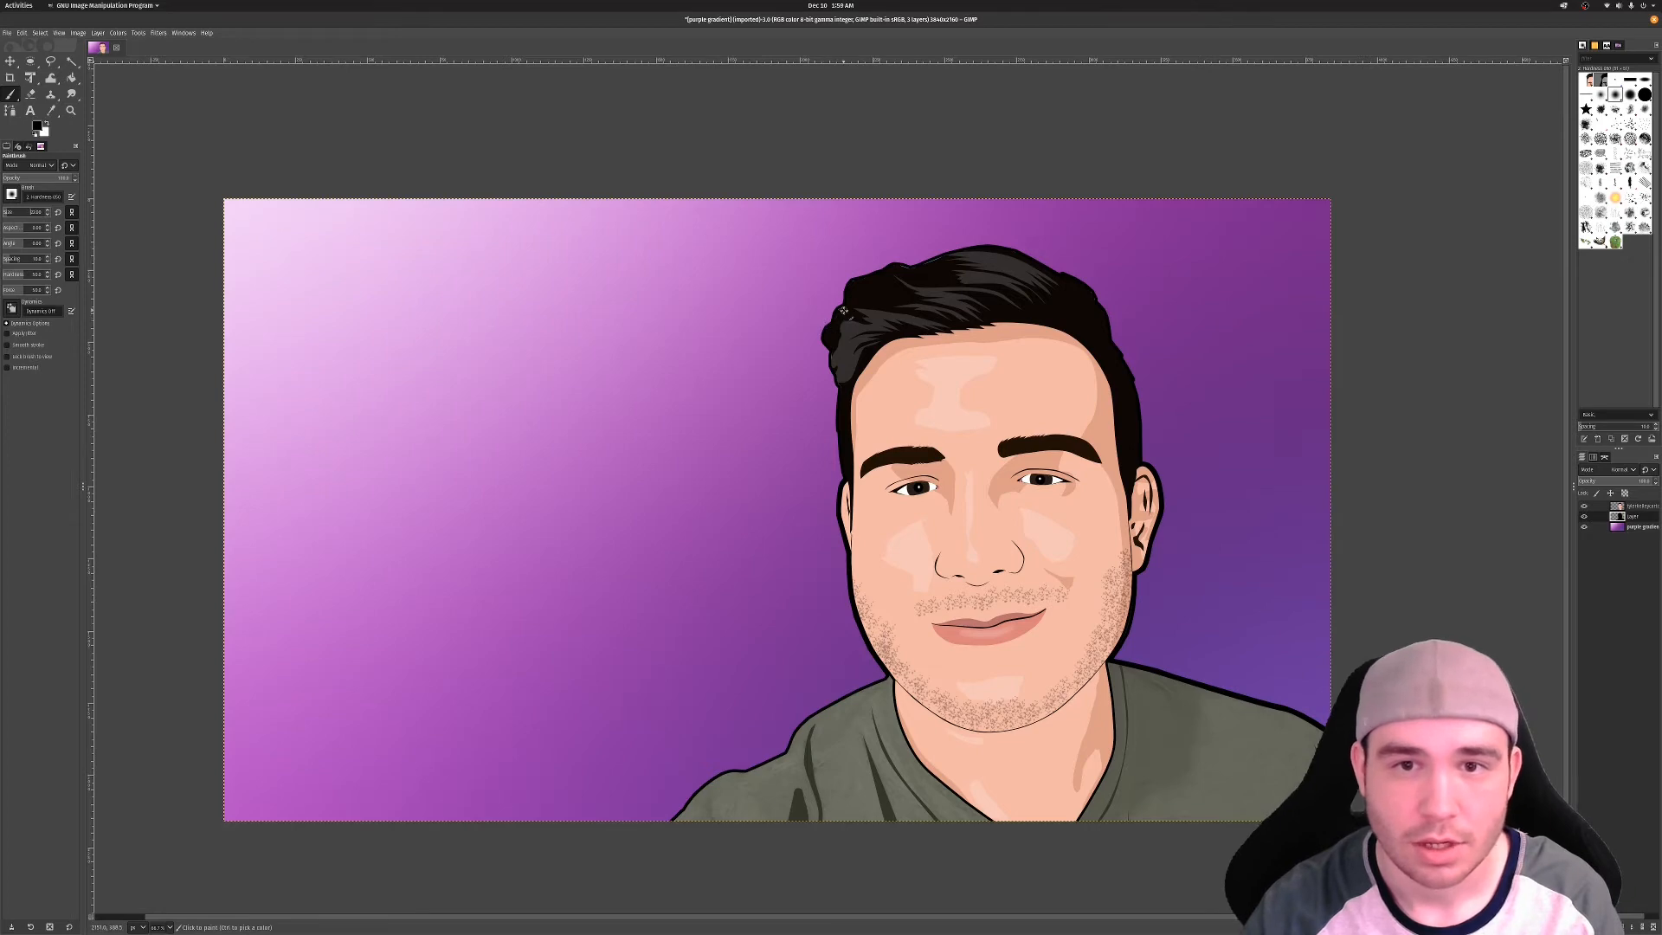
scroll(844, 310, "up", 5)
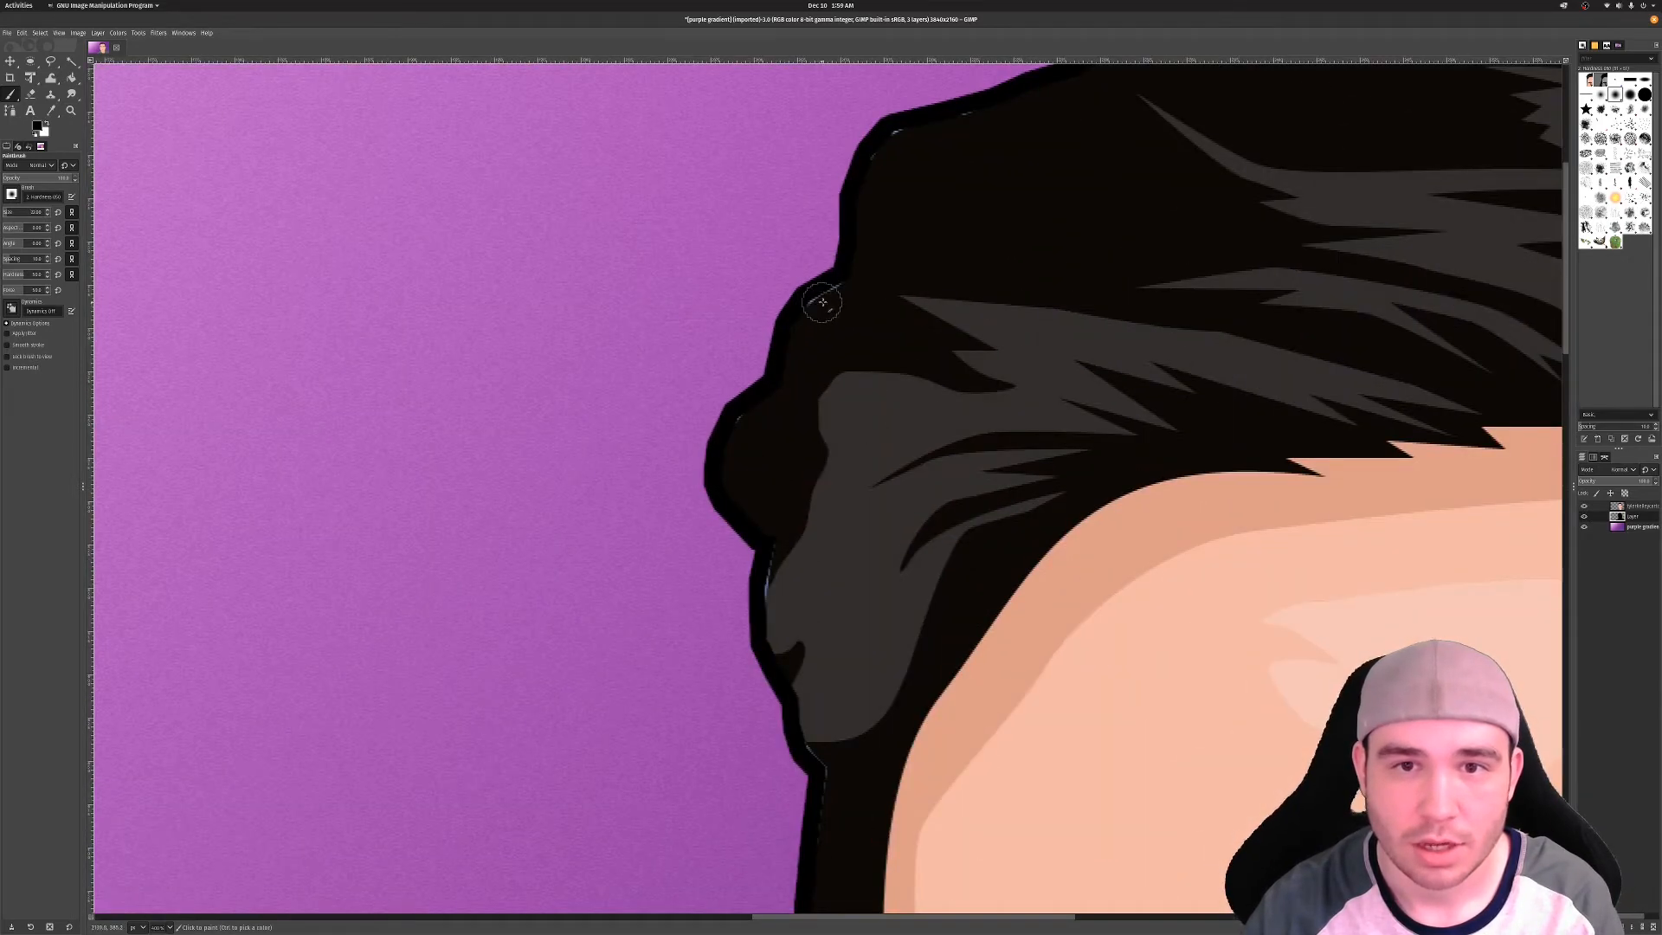
left_click(829, 301)
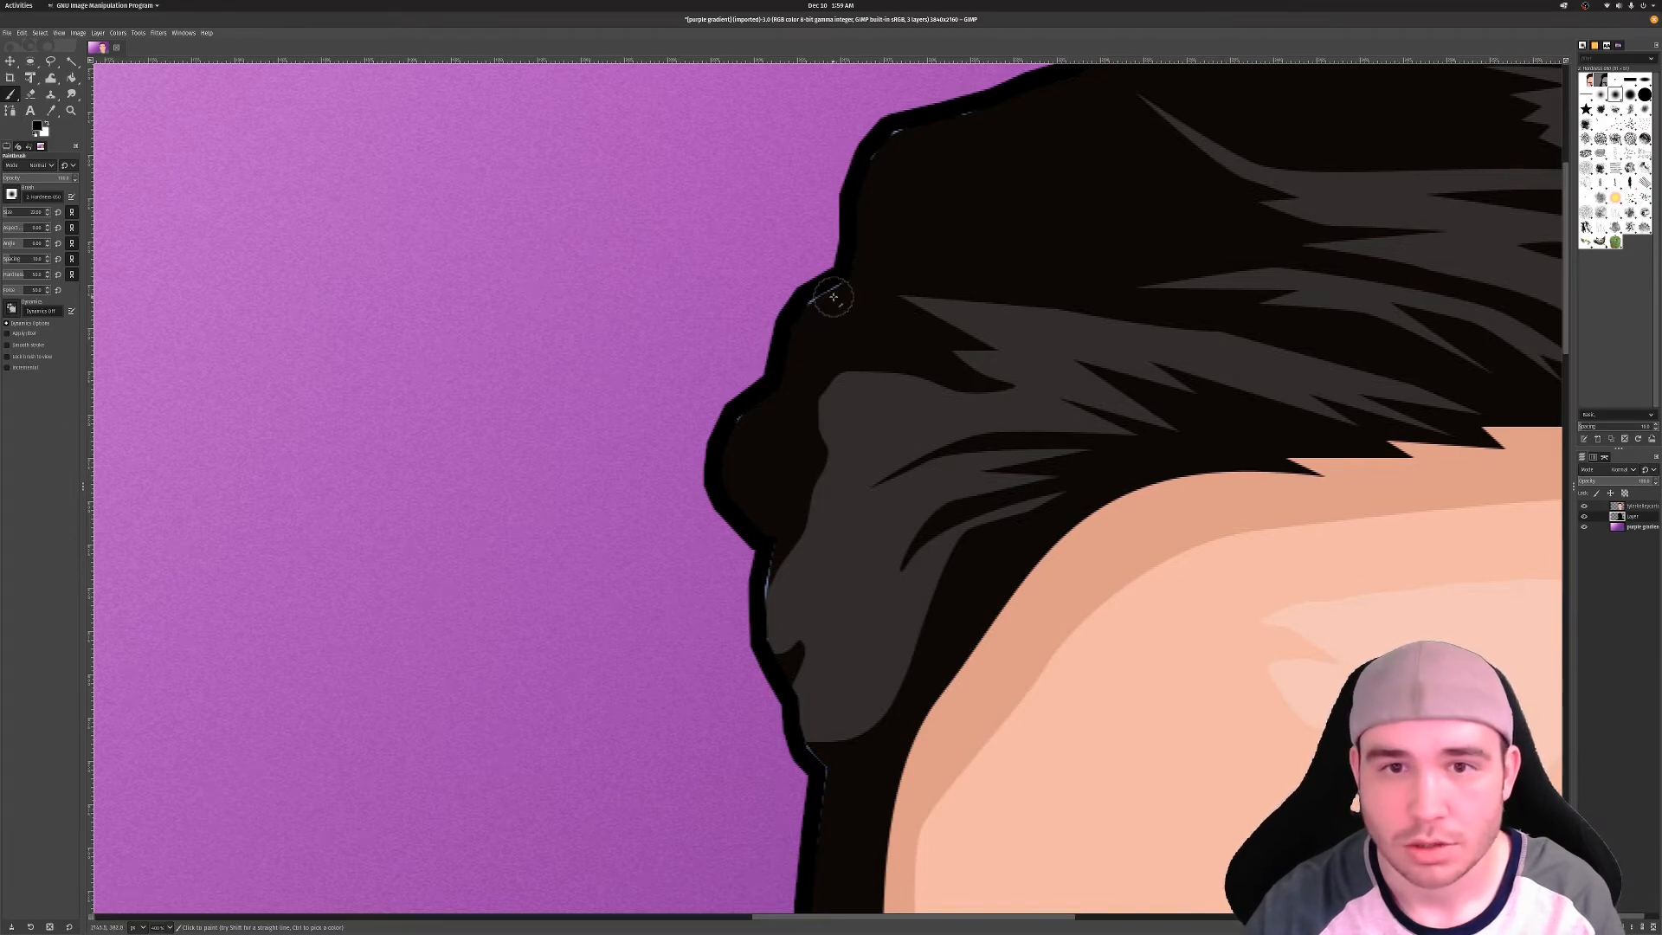
left_click_drag(834, 298, 787, 316)
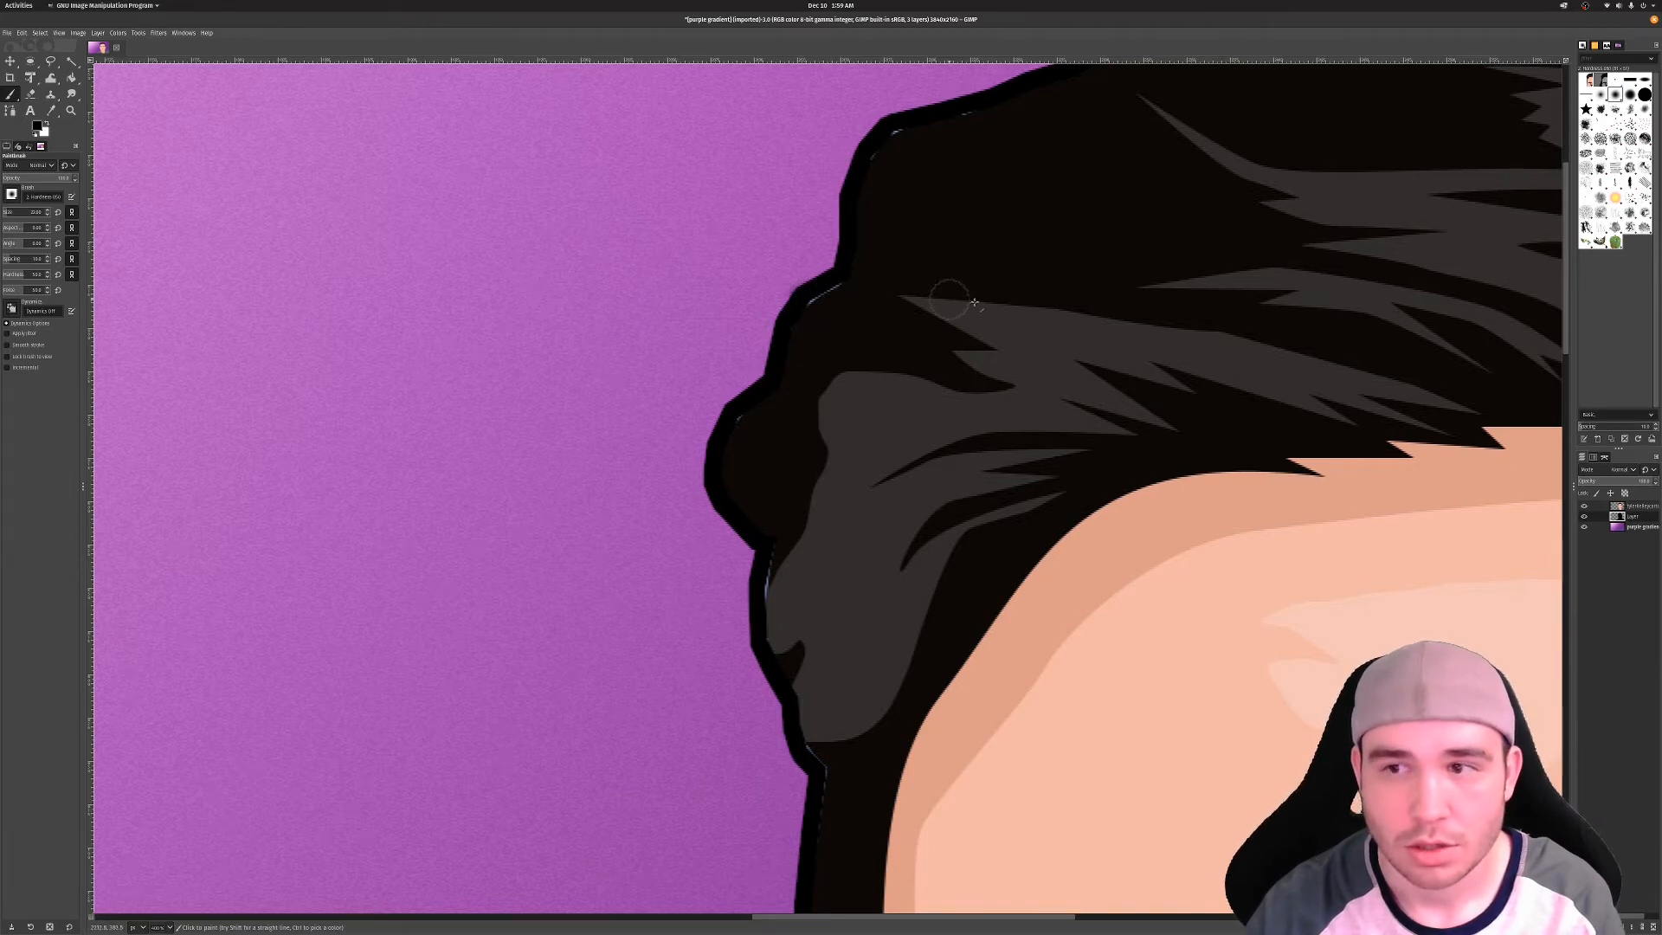
Paint black over the light gaps along the hair's left and upper-left edges on the cartoon figure's layer
left_click(1644, 508)
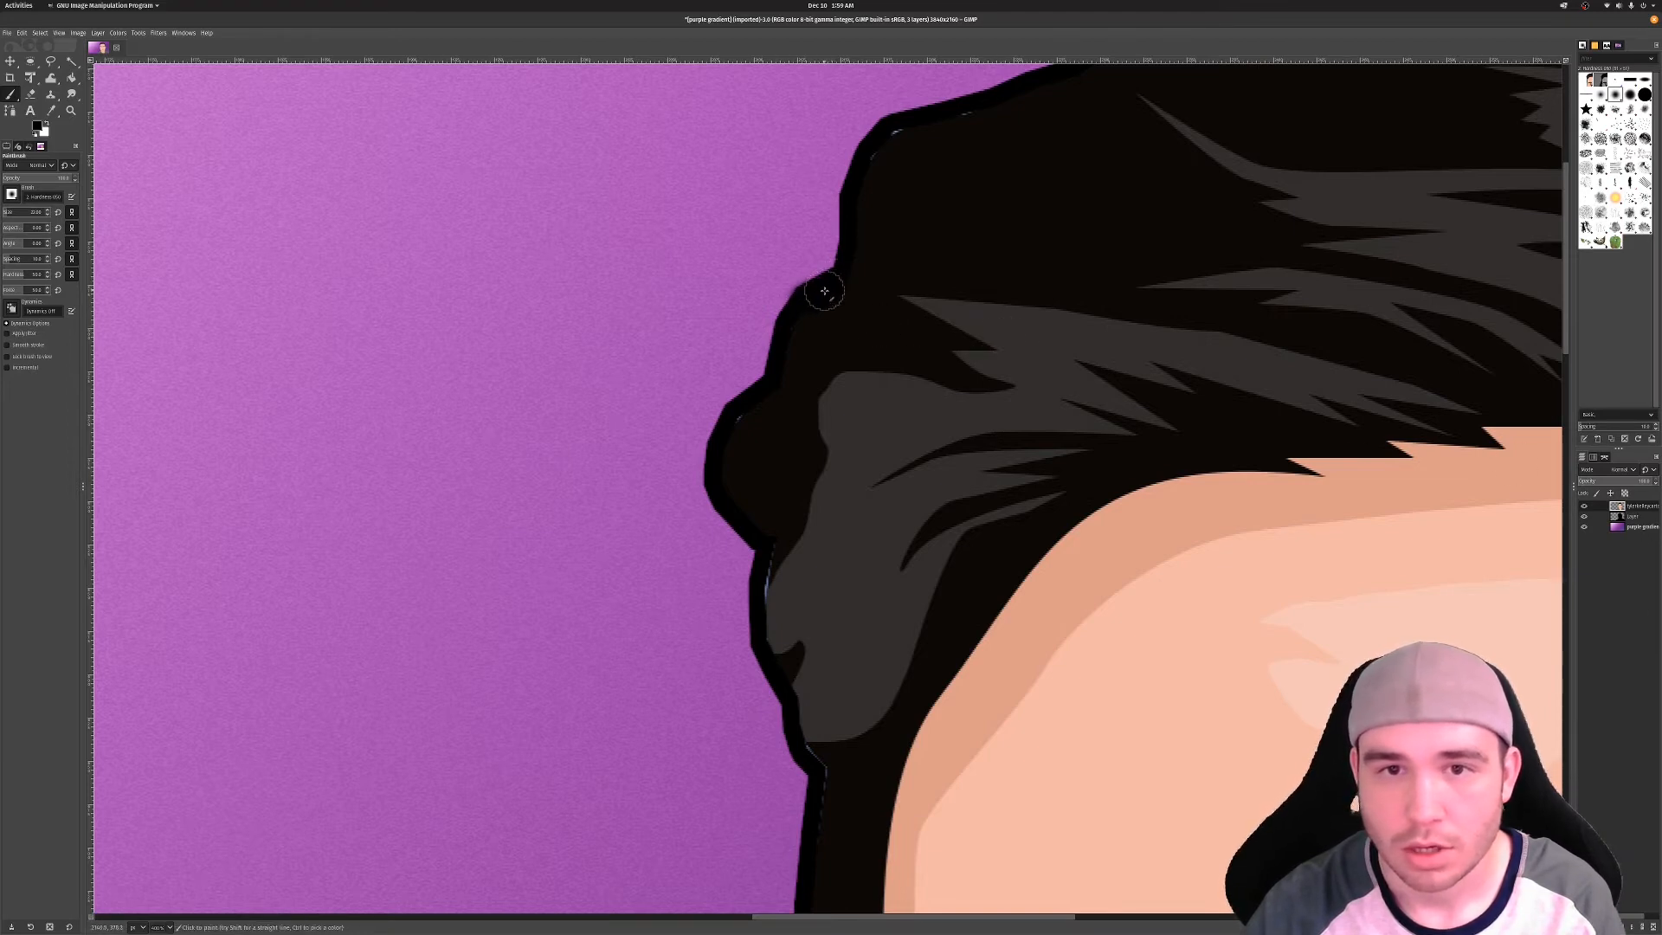
mouse_move(825, 291)
left_mouse_down()
mouse_move(734, 430)
mouse_move(769, 542)
mouse_move(772, 680)
mouse_move(821, 772)
mouse_move(815, 844)
left_mouse_up()
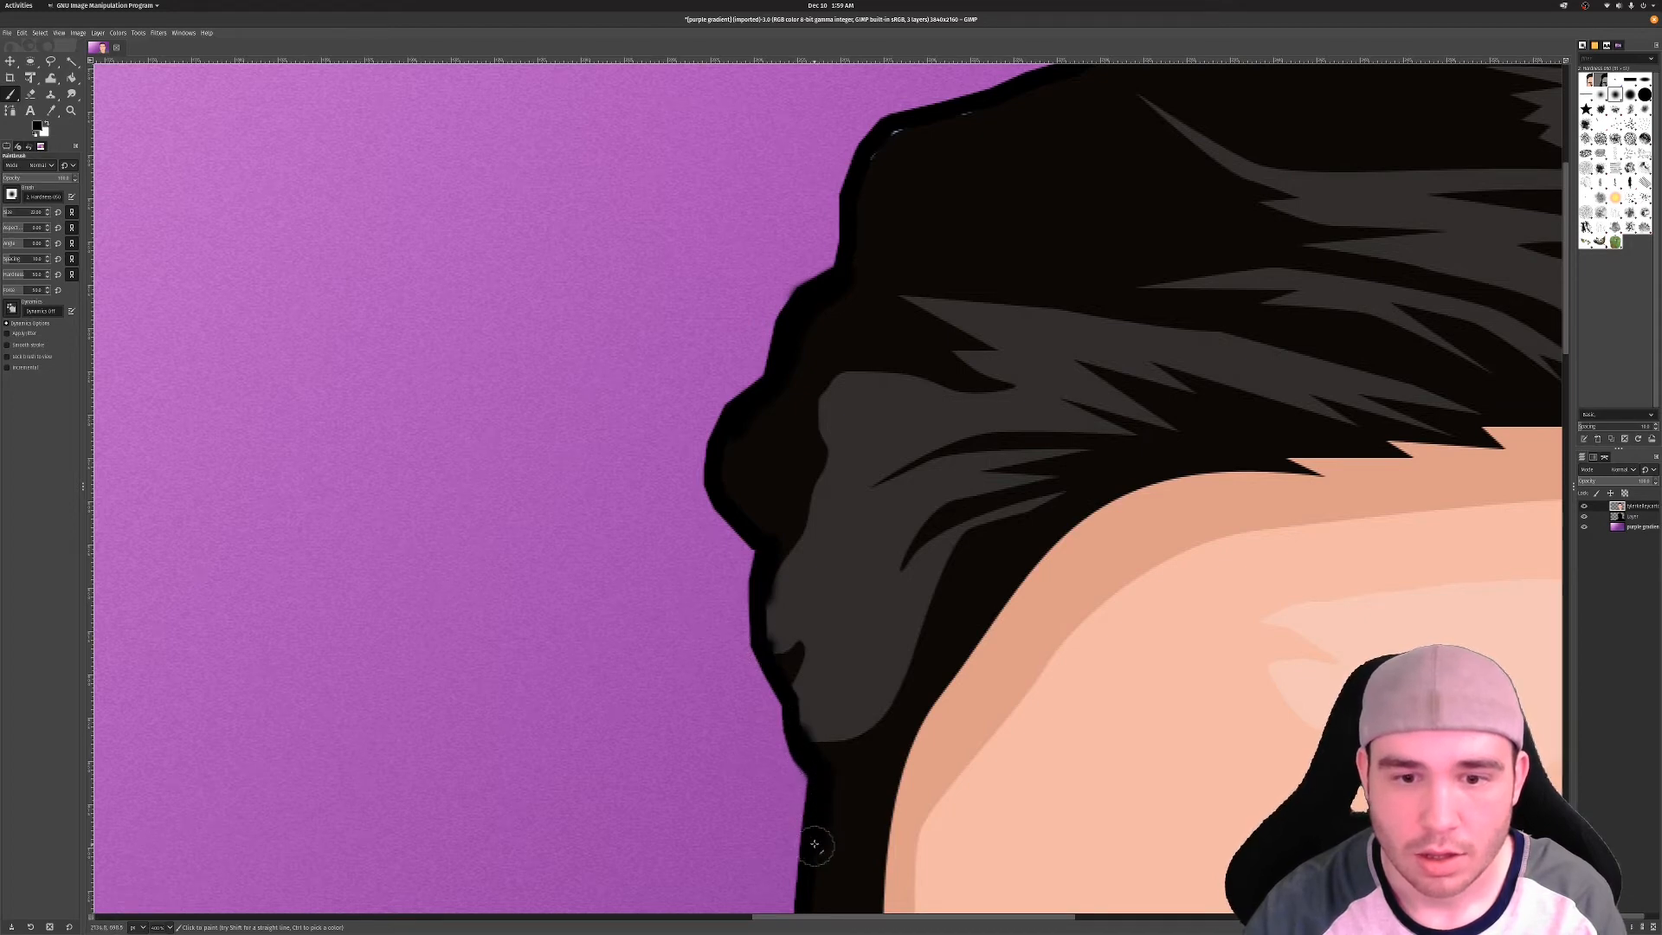
scroll(822, 744, "down", 5)
scroll(823, 641, "up", 8)
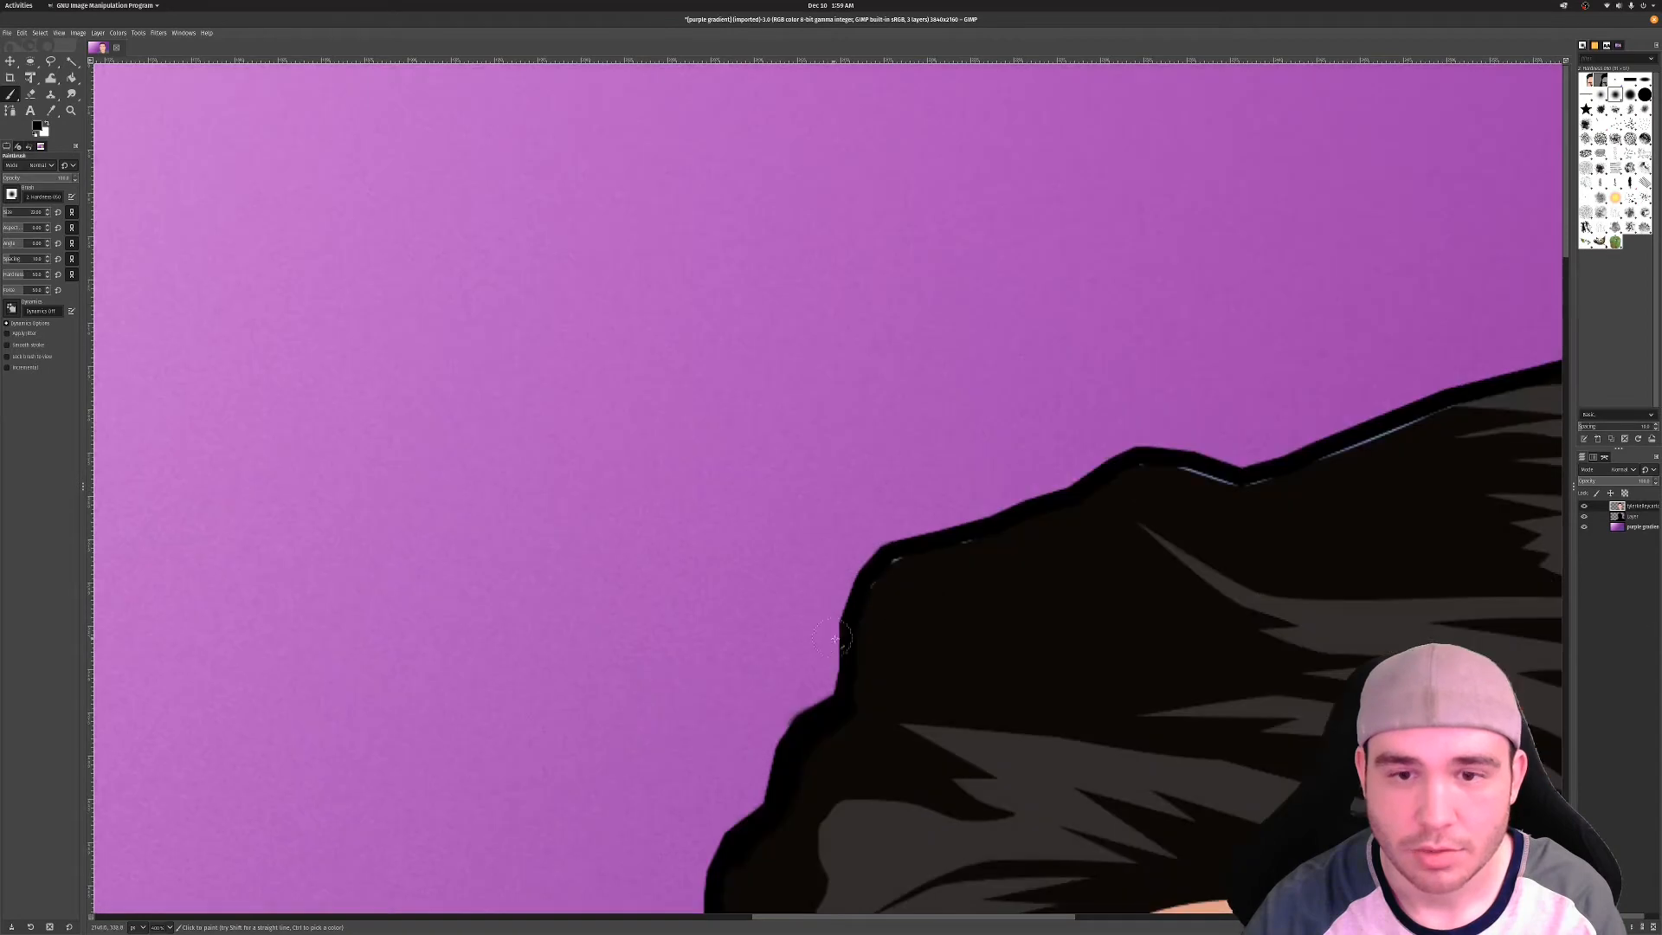
mouse_move(841, 636)
left_mouse_down()
mouse_move(899, 559)
mouse_move(976, 552)
left_mouse_up()
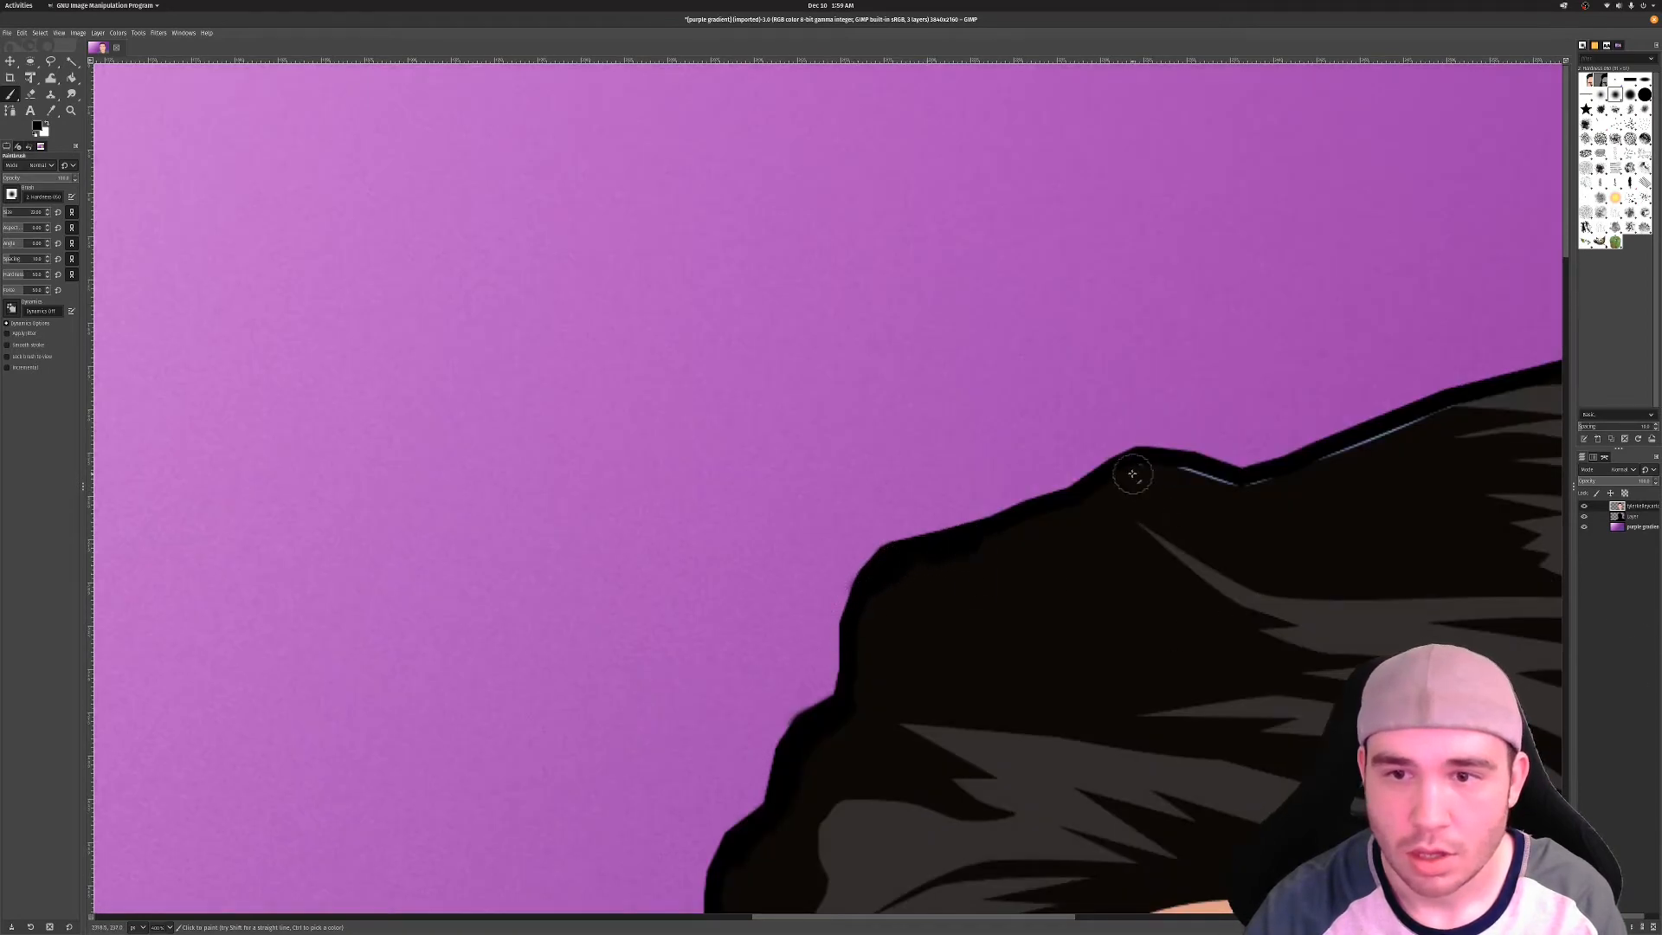
left_click_drag(1129, 474, 1308, 472)
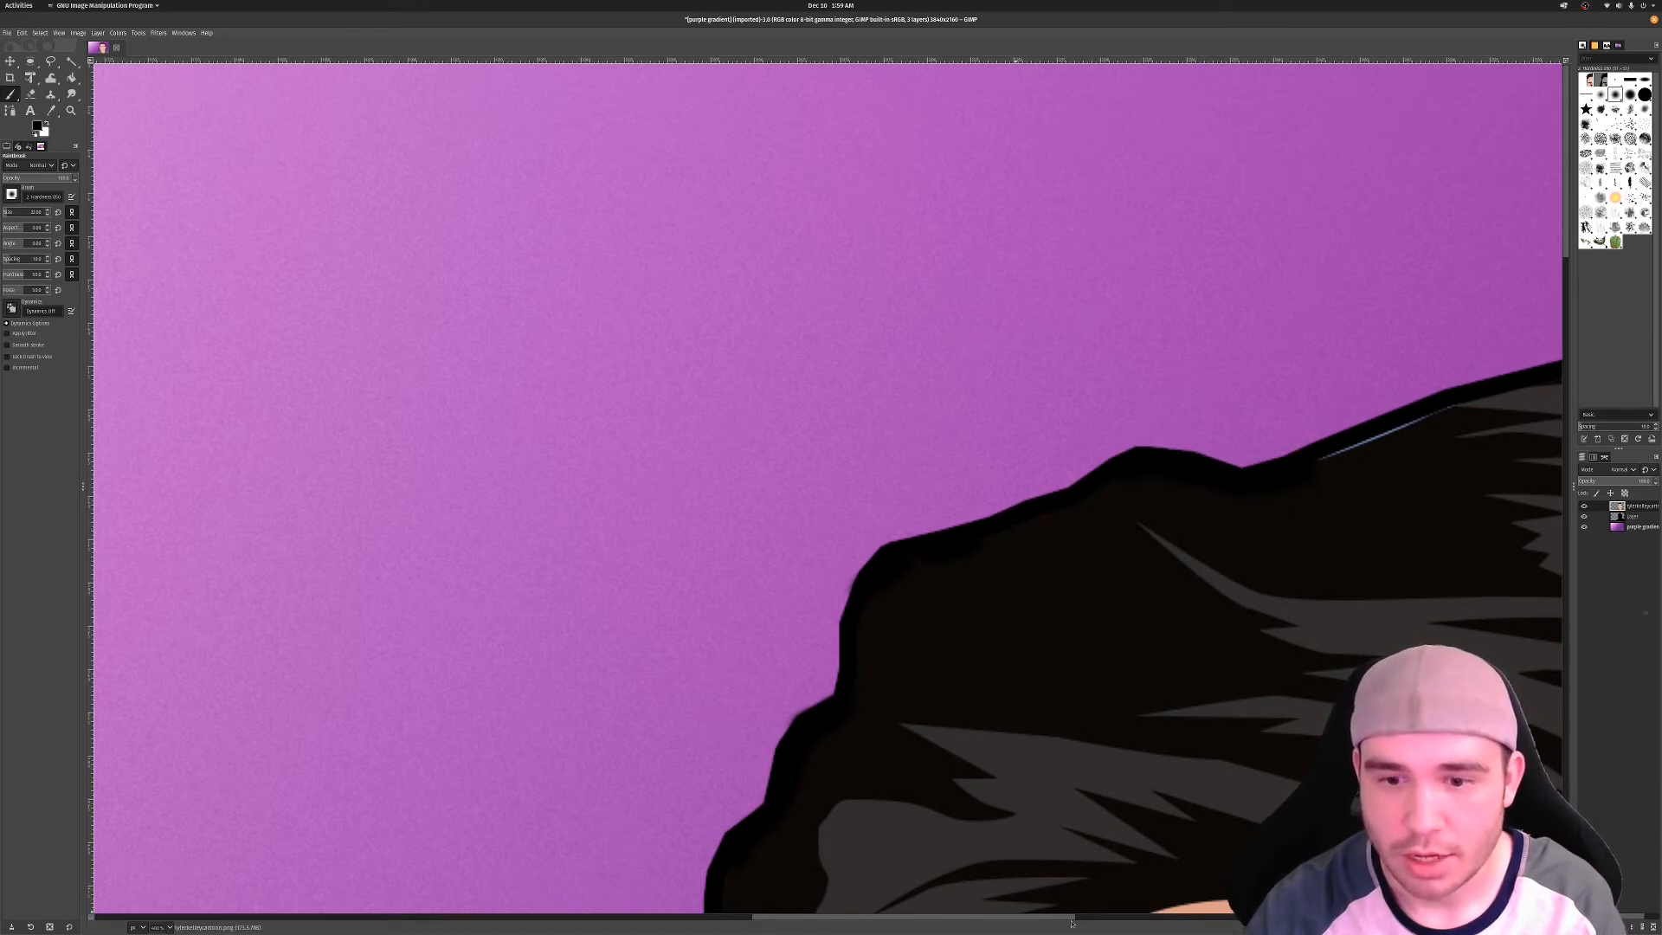
Paint black over the remaining light gaps along the top edge of the hair
left_click_drag(1072, 923, 1236, 922)
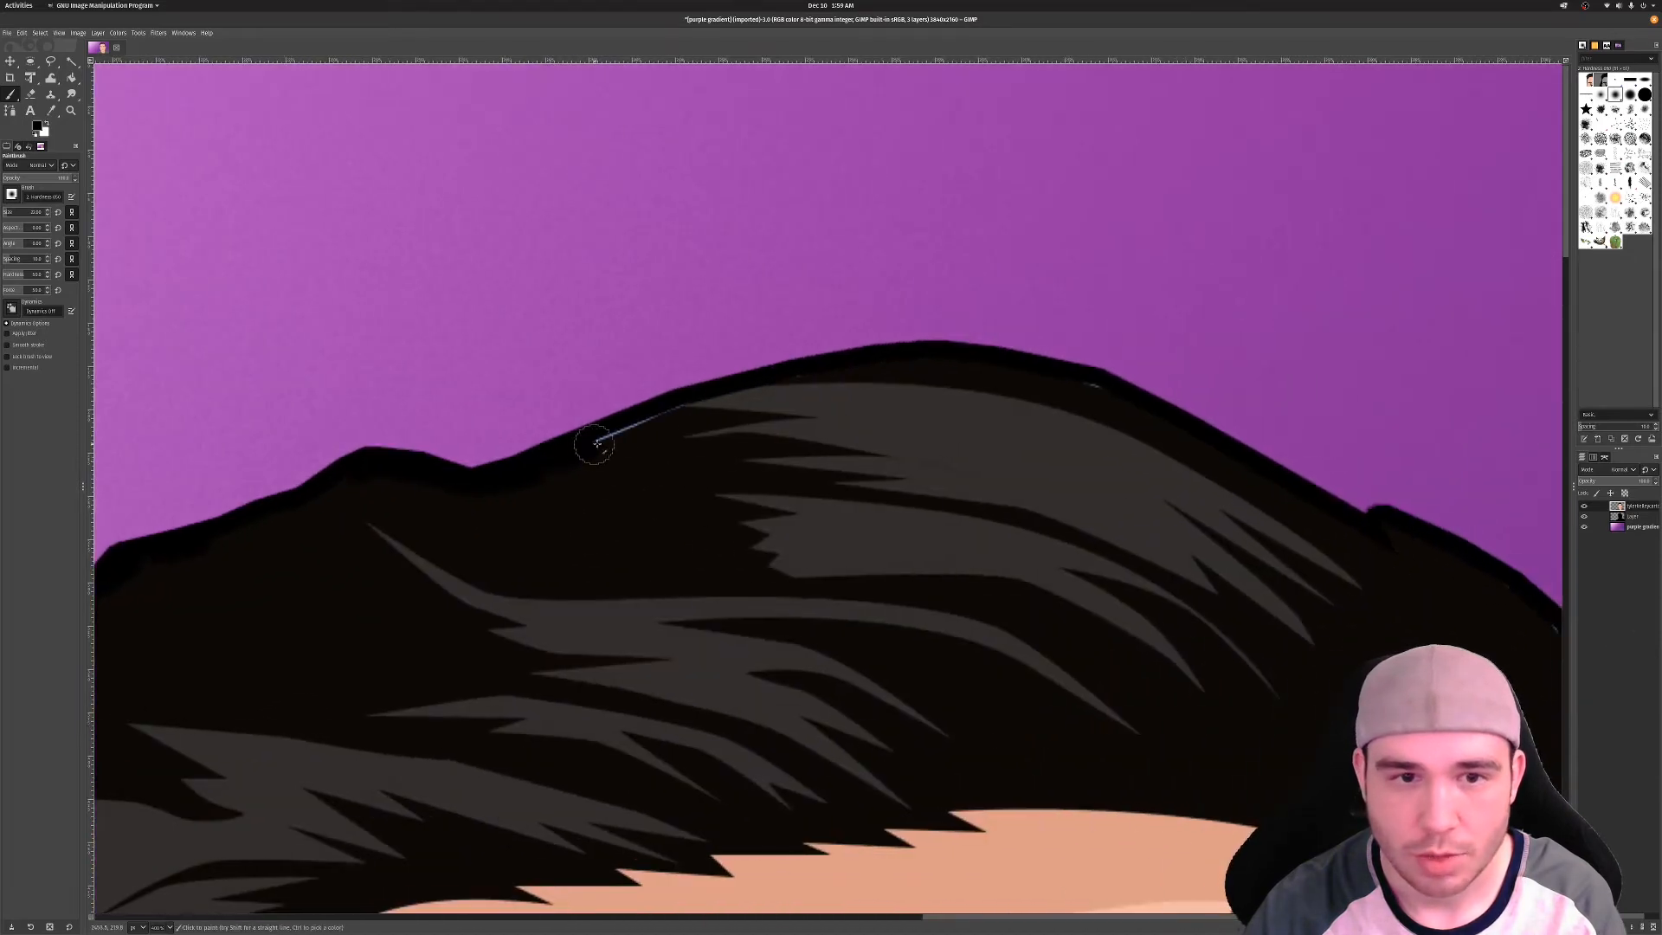
mouse_move(596, 444)
left_mouse_down()
mouse_move(693, 407)
mouse_move(632, 429)
left_mouse_up()
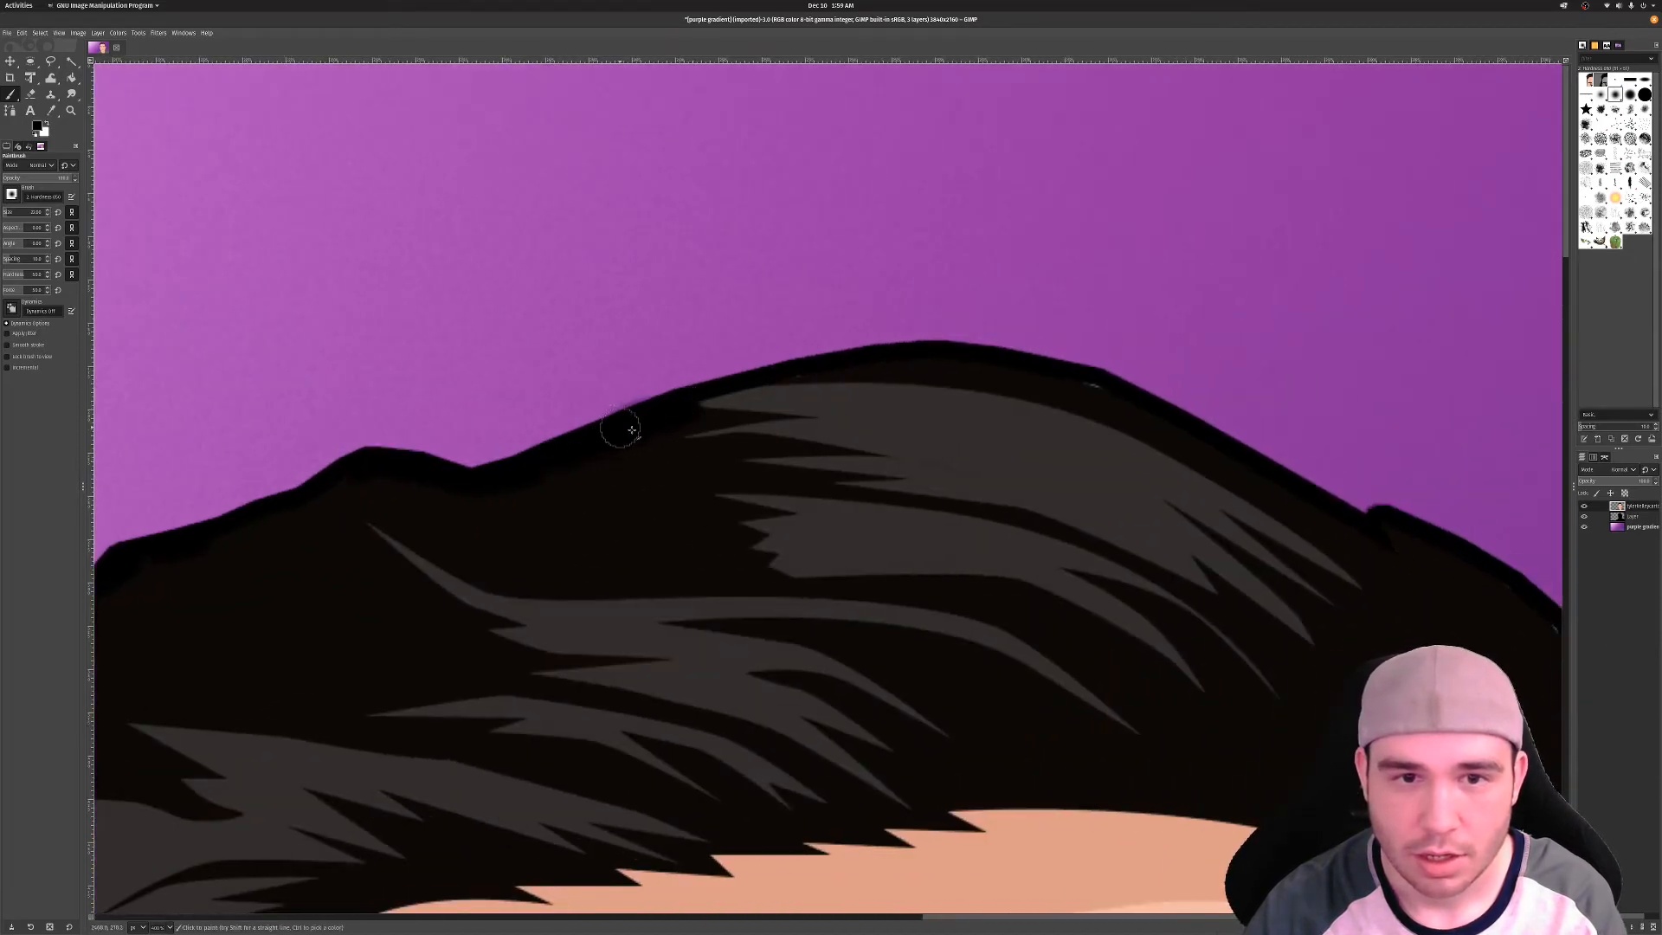
left_click_drag(805, 379, 1102, 382)
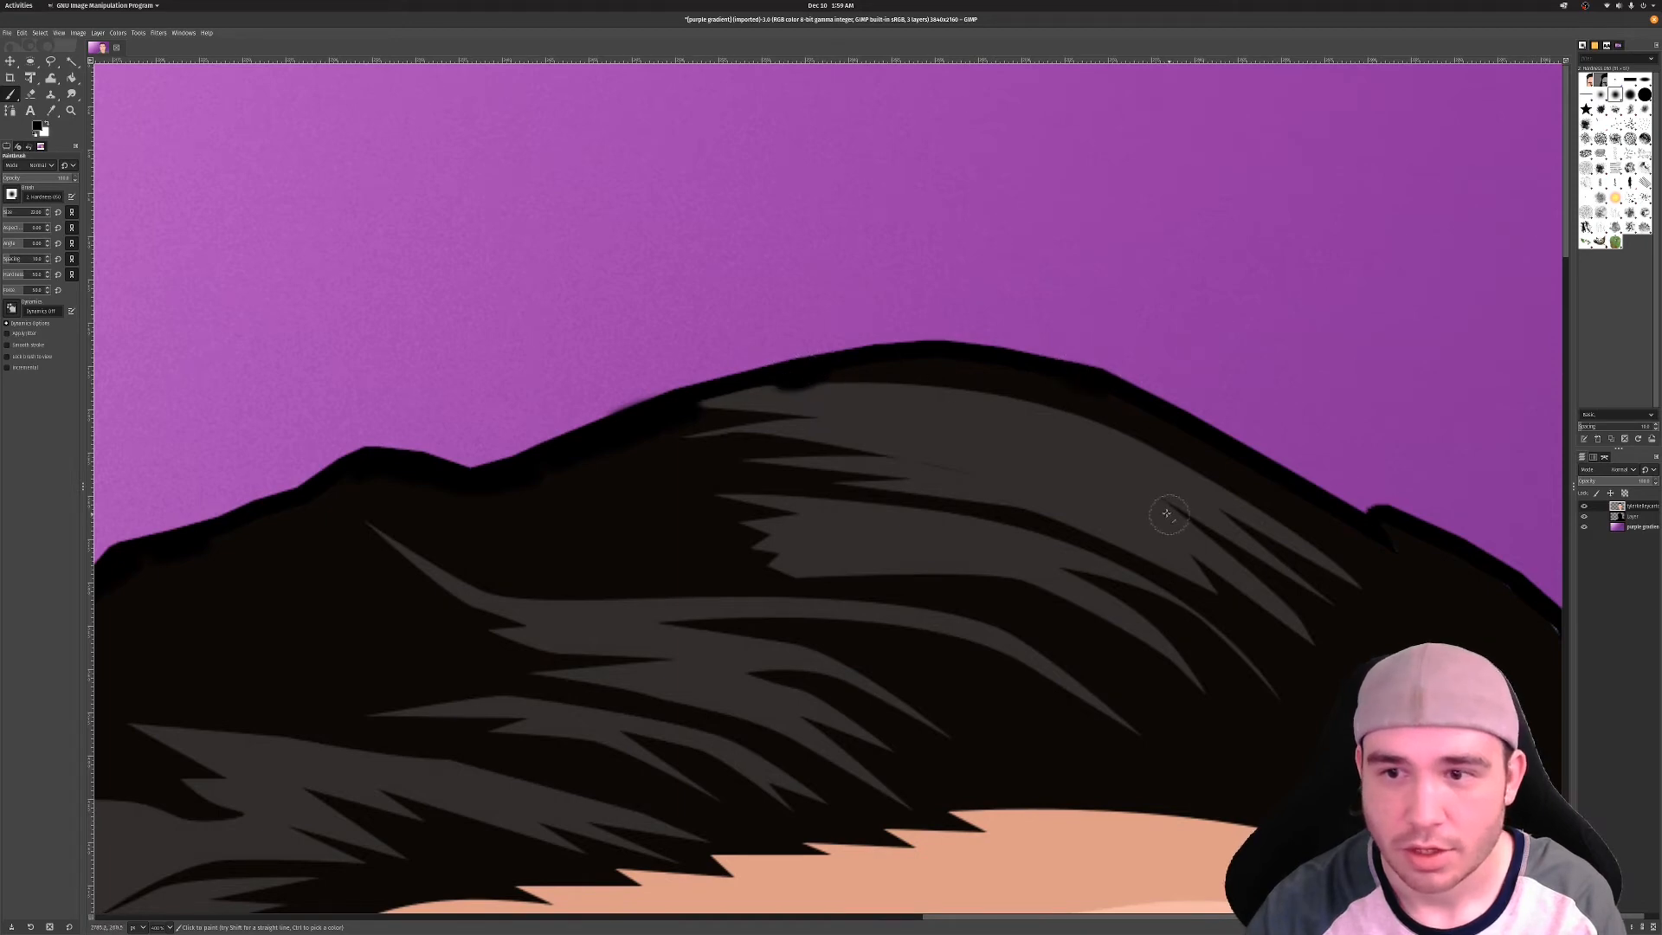
scroll(1167, 514, "down", 5)
scroll(1164, 511, "up", 5)
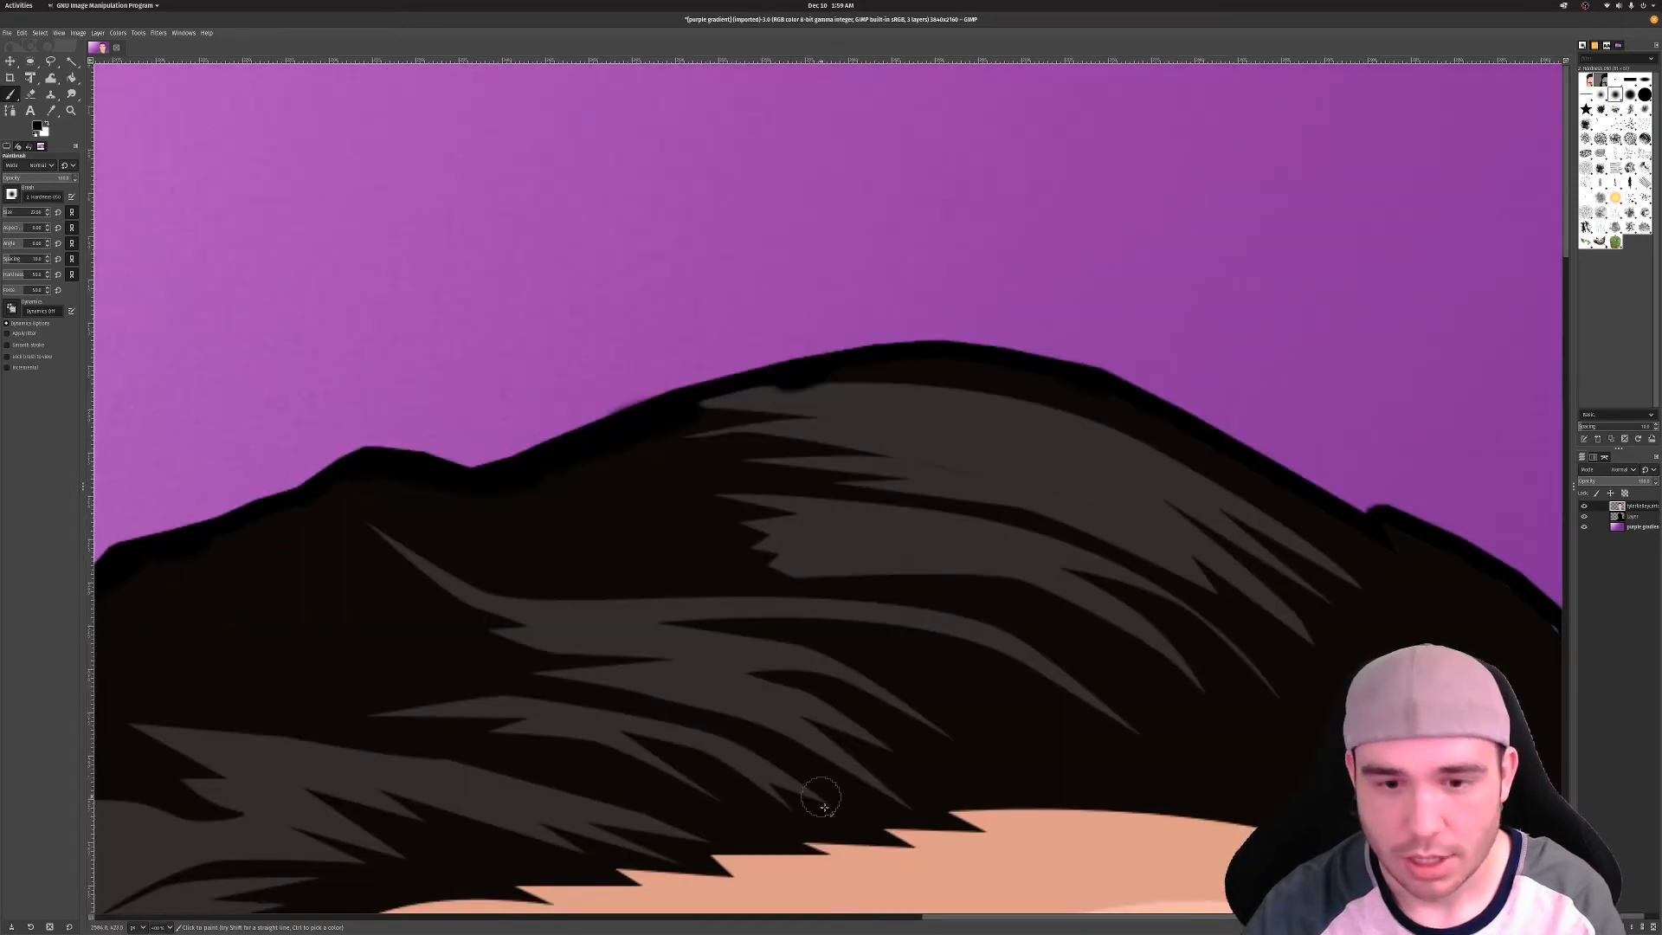
Paint black over the light gaps along the hair's right edge
scroll(831, 693, "right", 5)
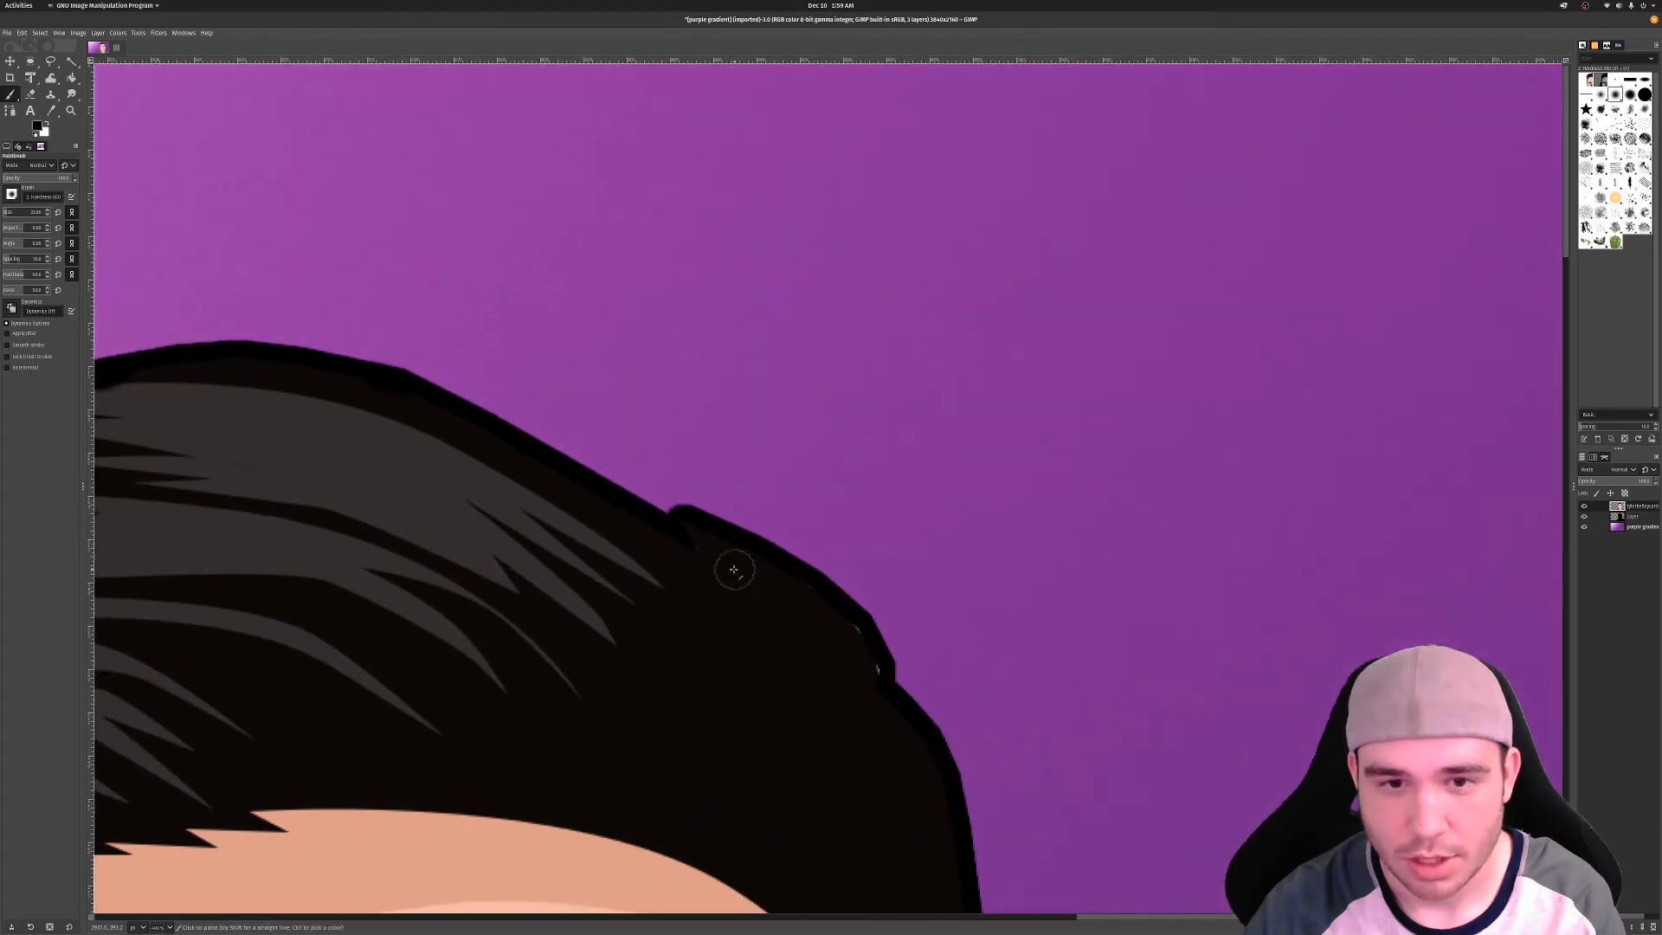
left_click(696, 547)
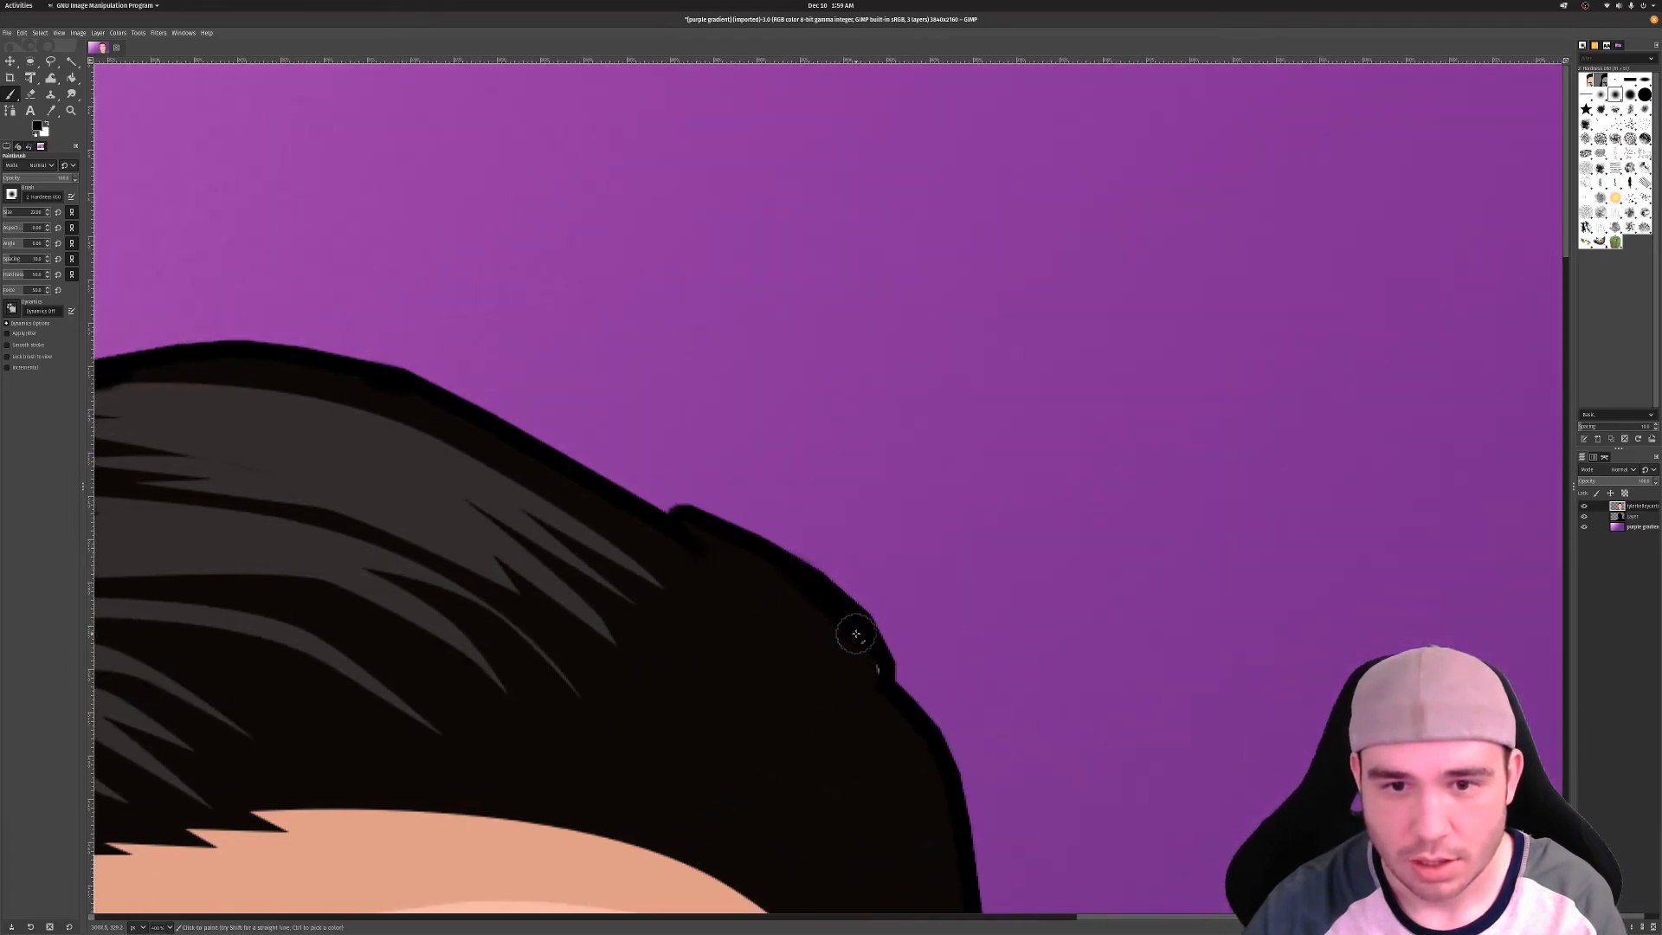
scroll(871, 684, "down", 10)
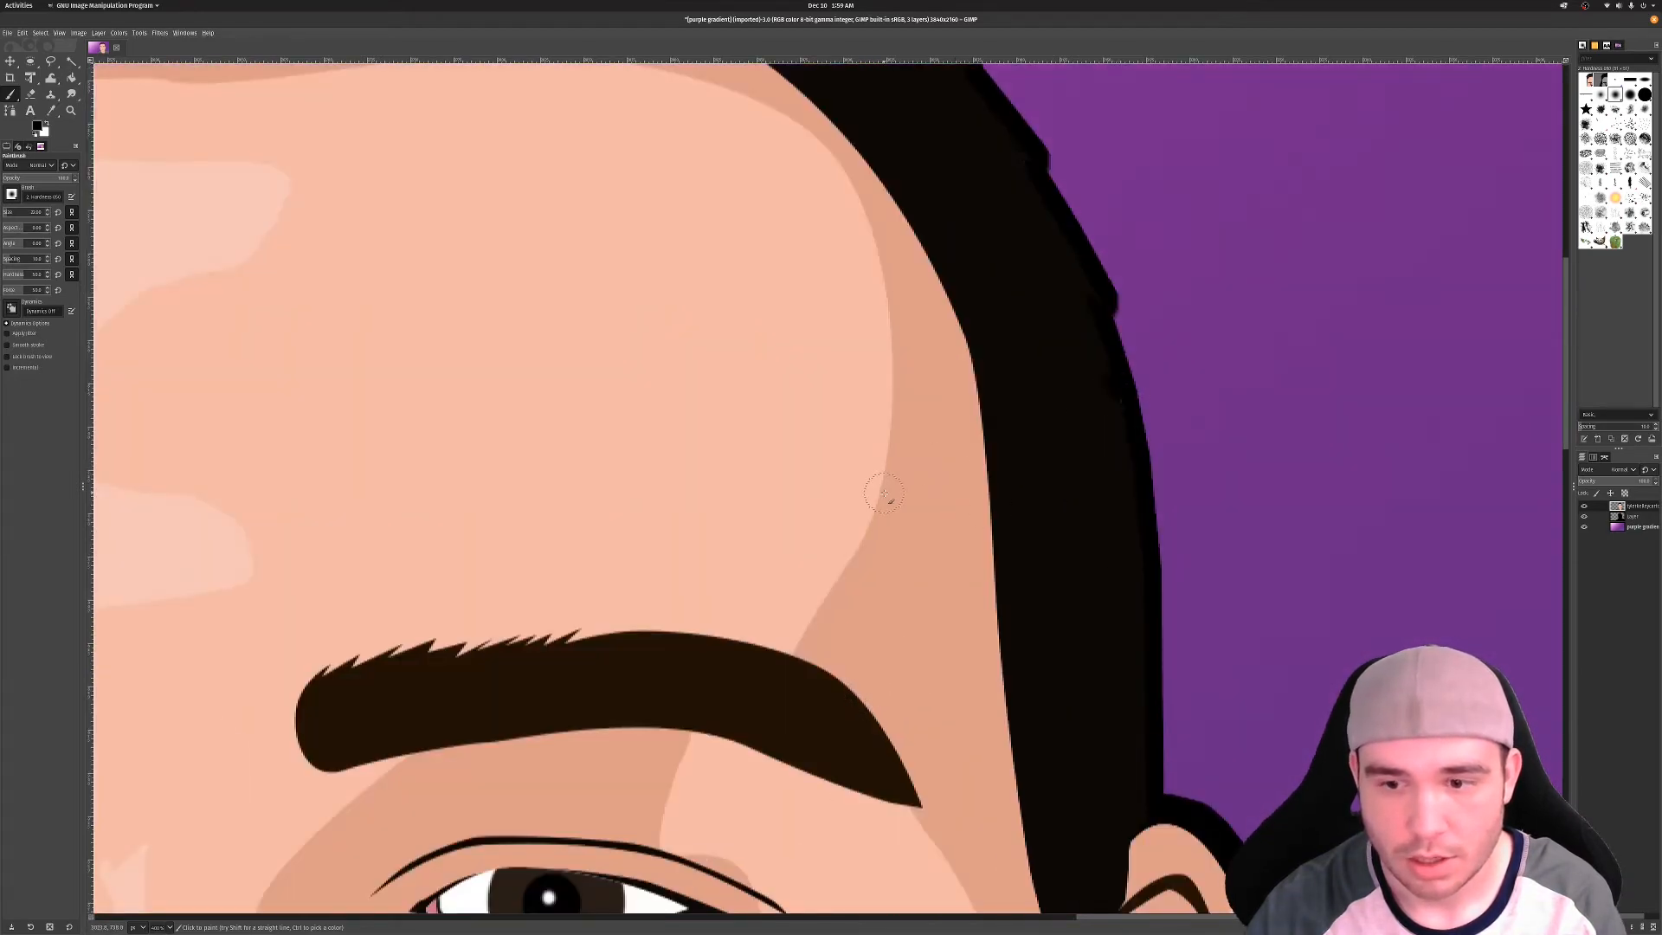
Examine the retouched black outline around the whole figure against the gradient
key("super")
key("super")
scroll(883, 493, "down", 1)
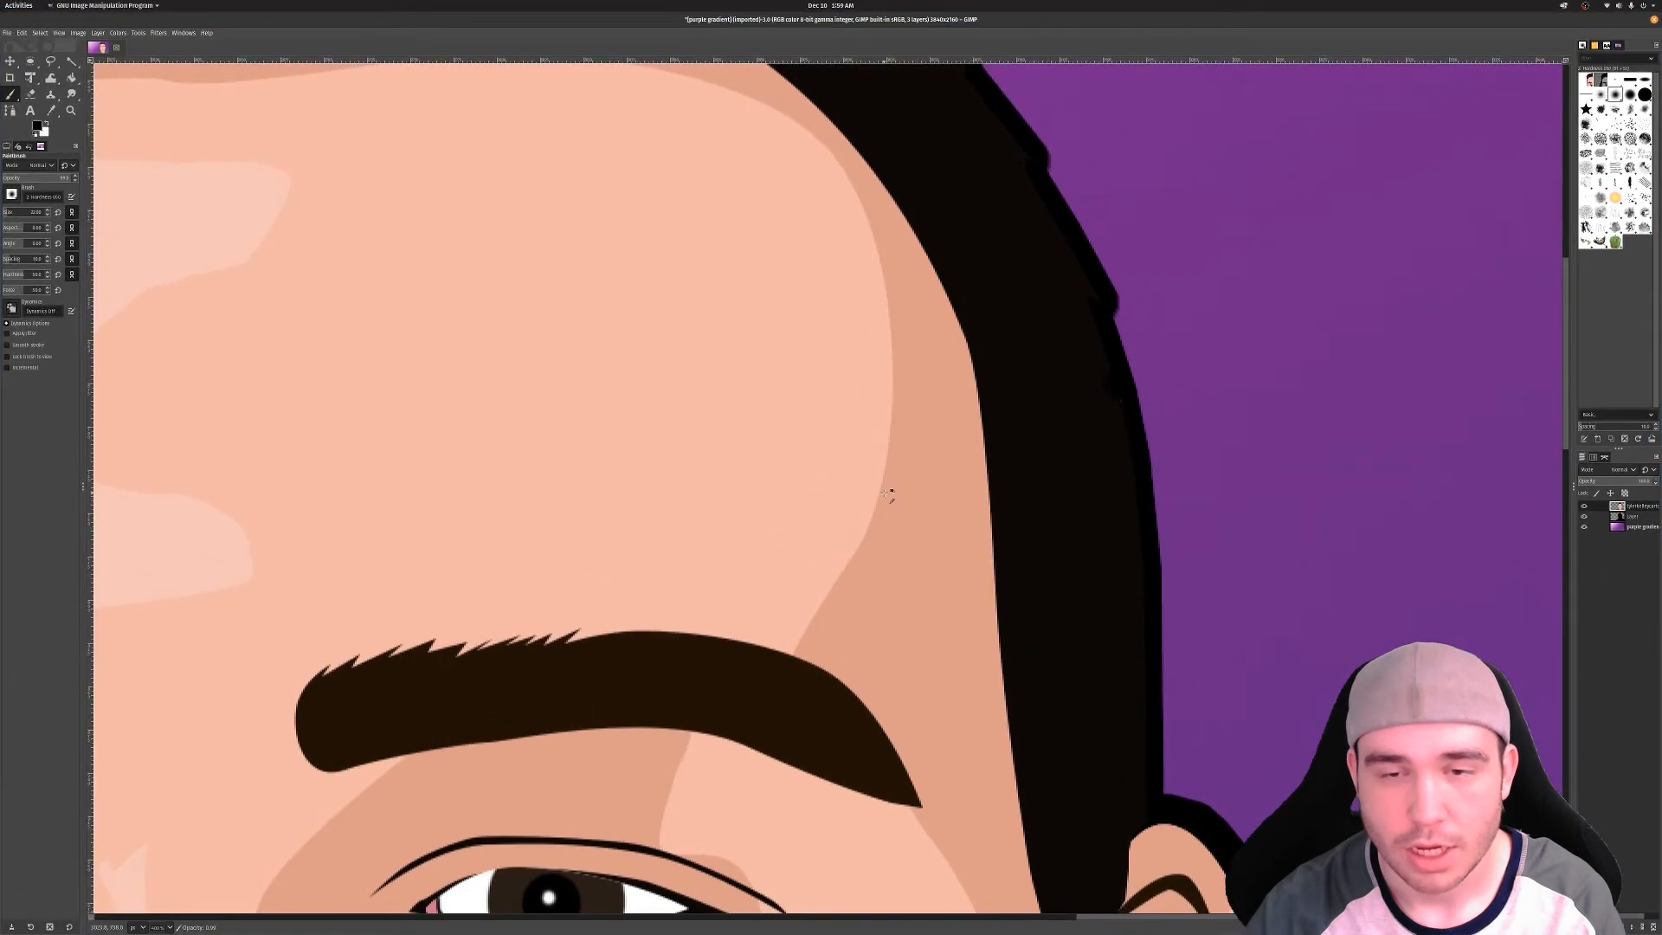
scroll(887, 494, "down", 5)
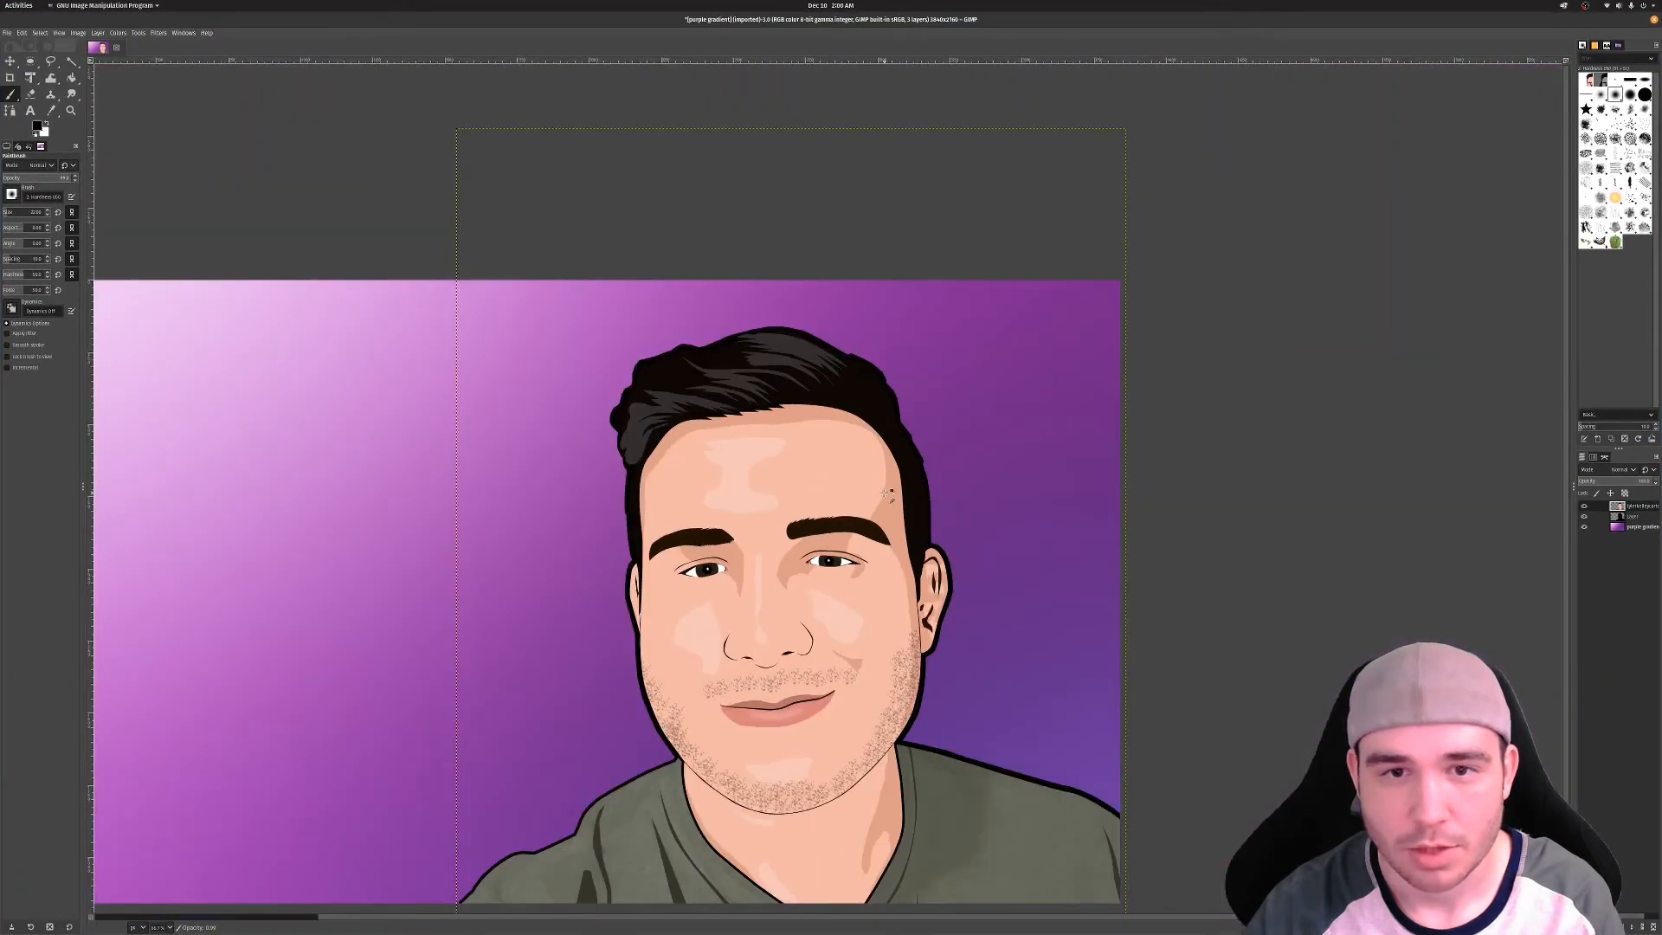
scroll(887, 493, "down", 3)
scroll(885, 493, "up", 3)
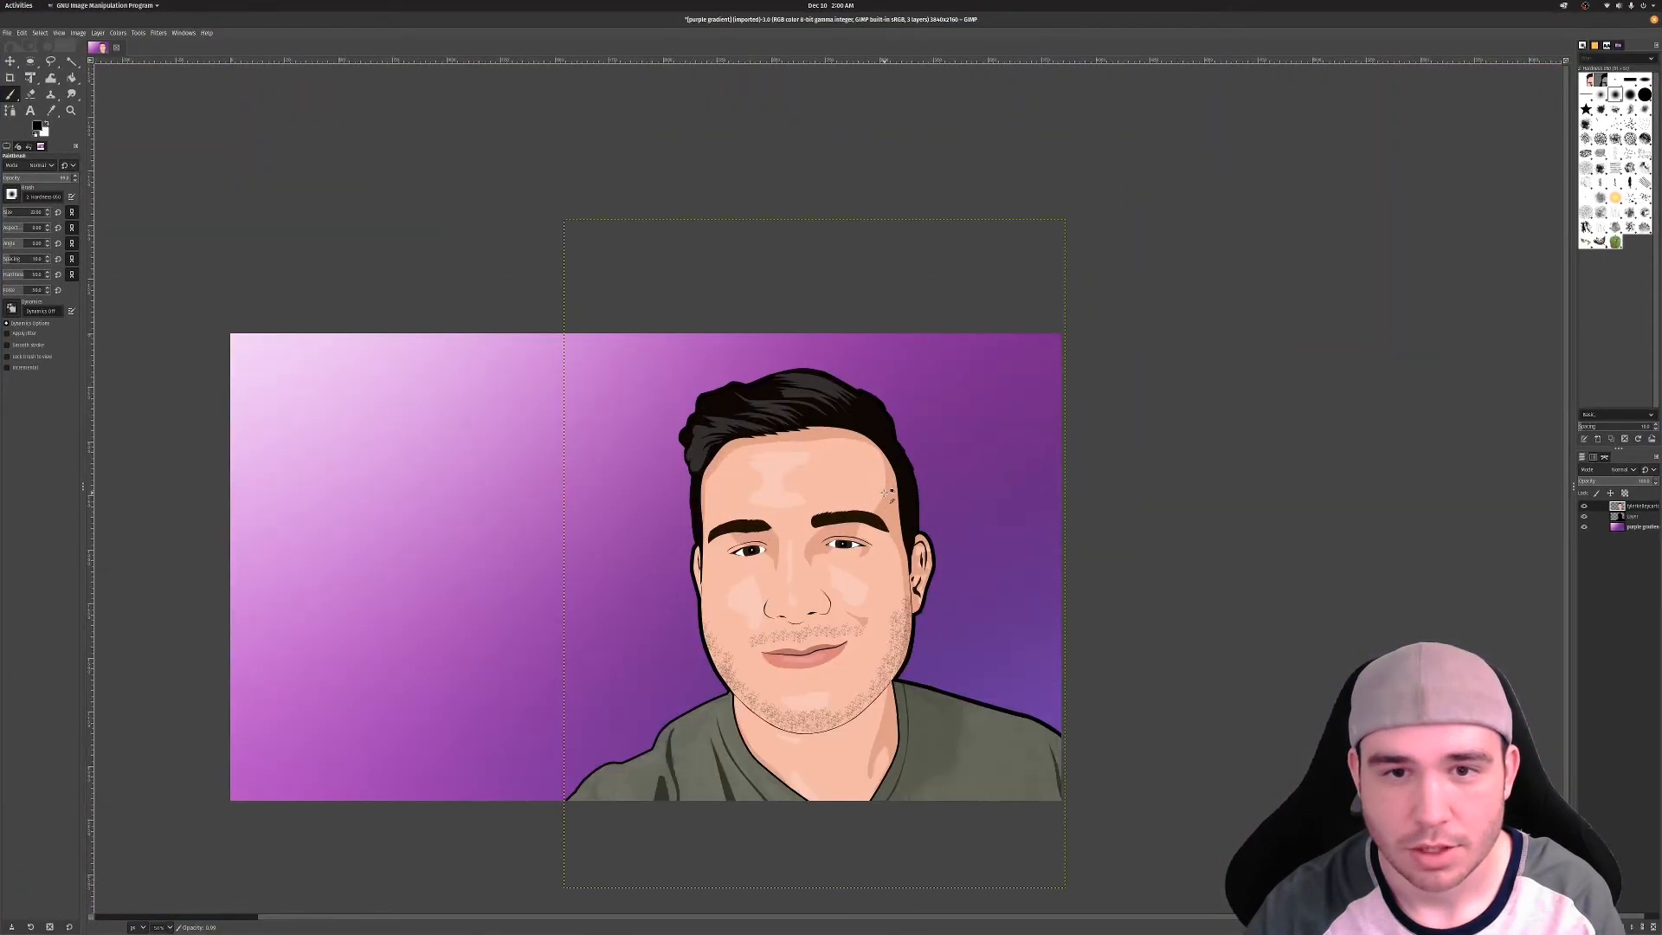
scroll(854, 513, "down", 3)
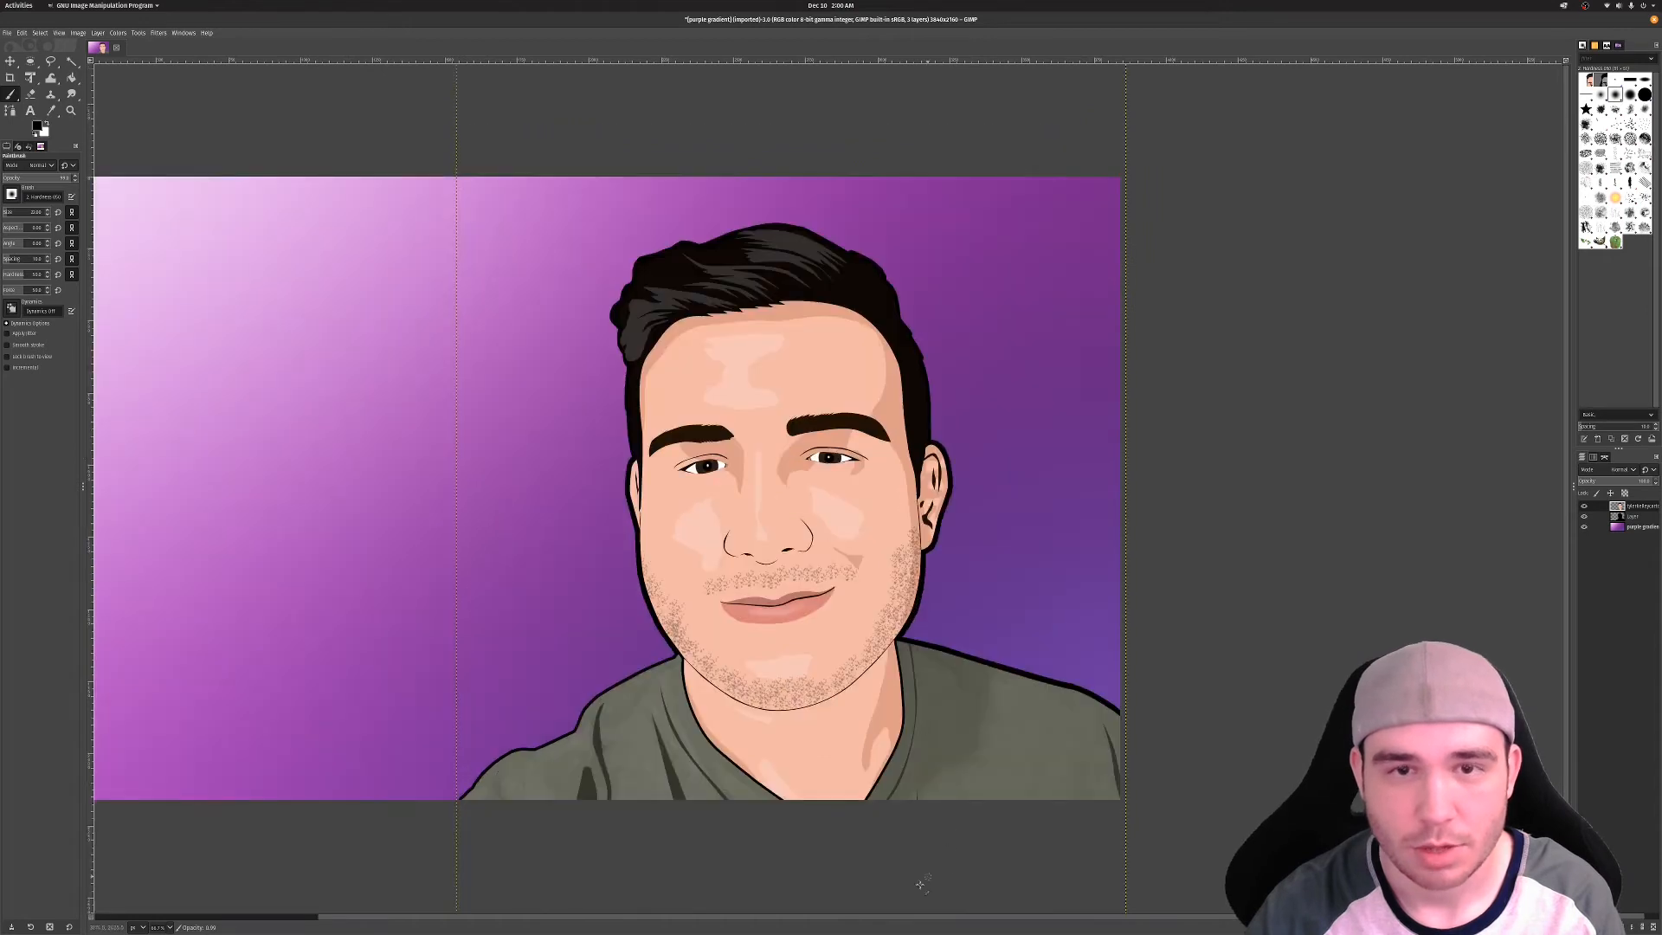
left_click_drag(888, 917, 780, 919)
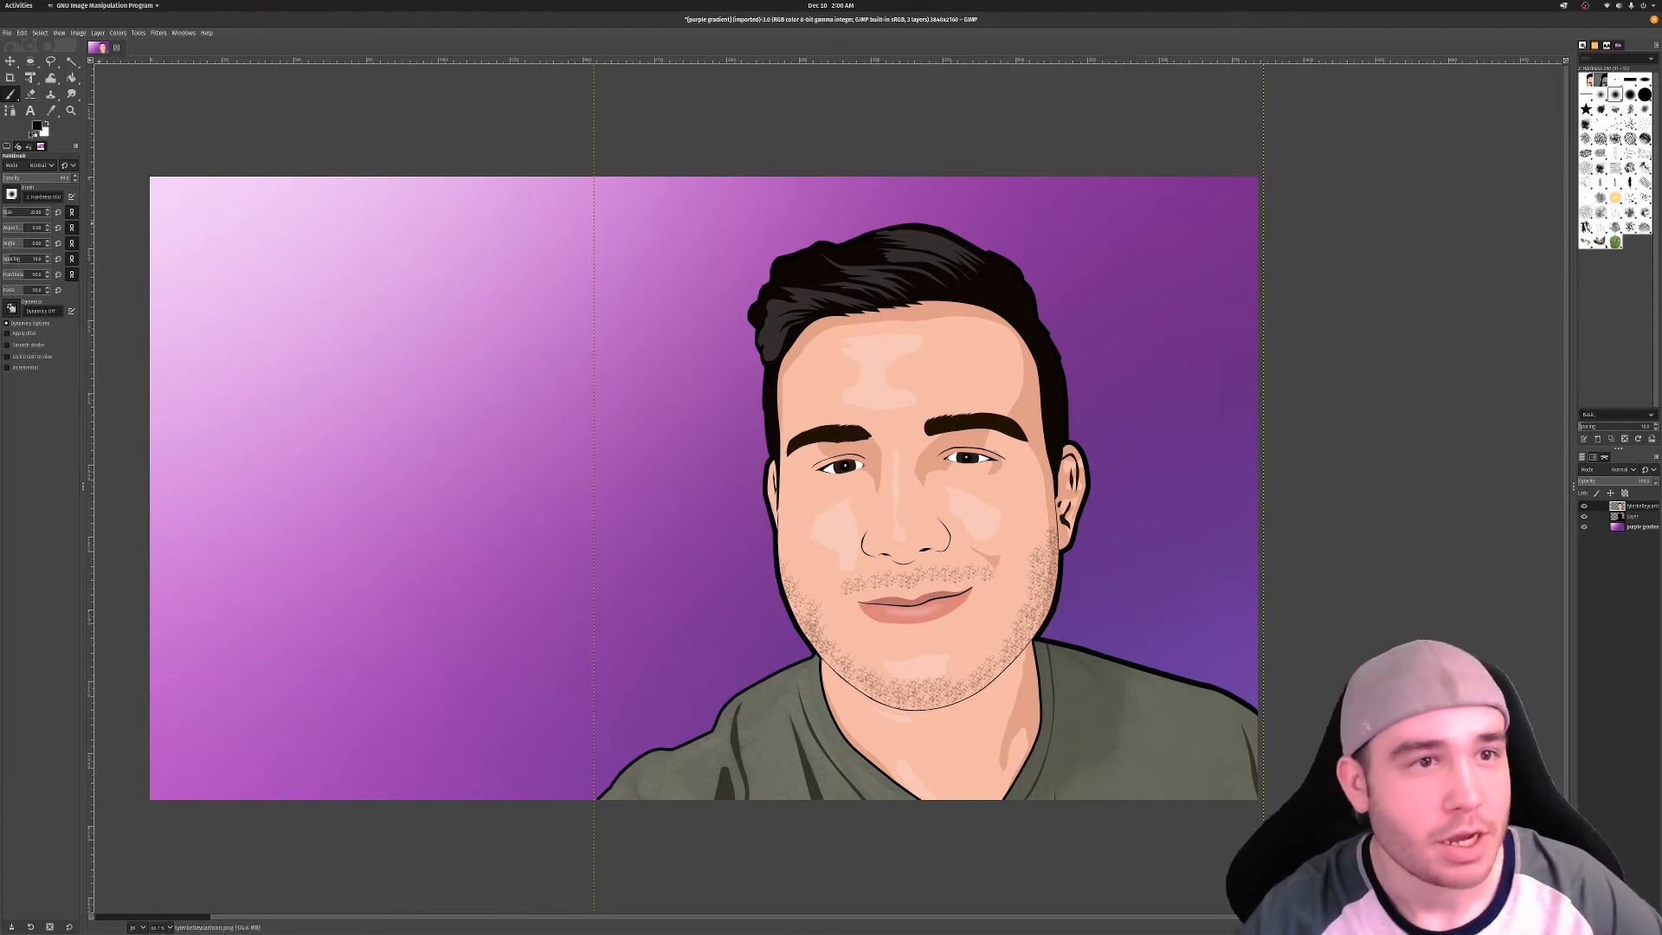
Add the centred text "HOW TO CREATE BEAUTIFUL THUMBNAILS" on four lines over the light area beside the portrait
left_click(31, 110)
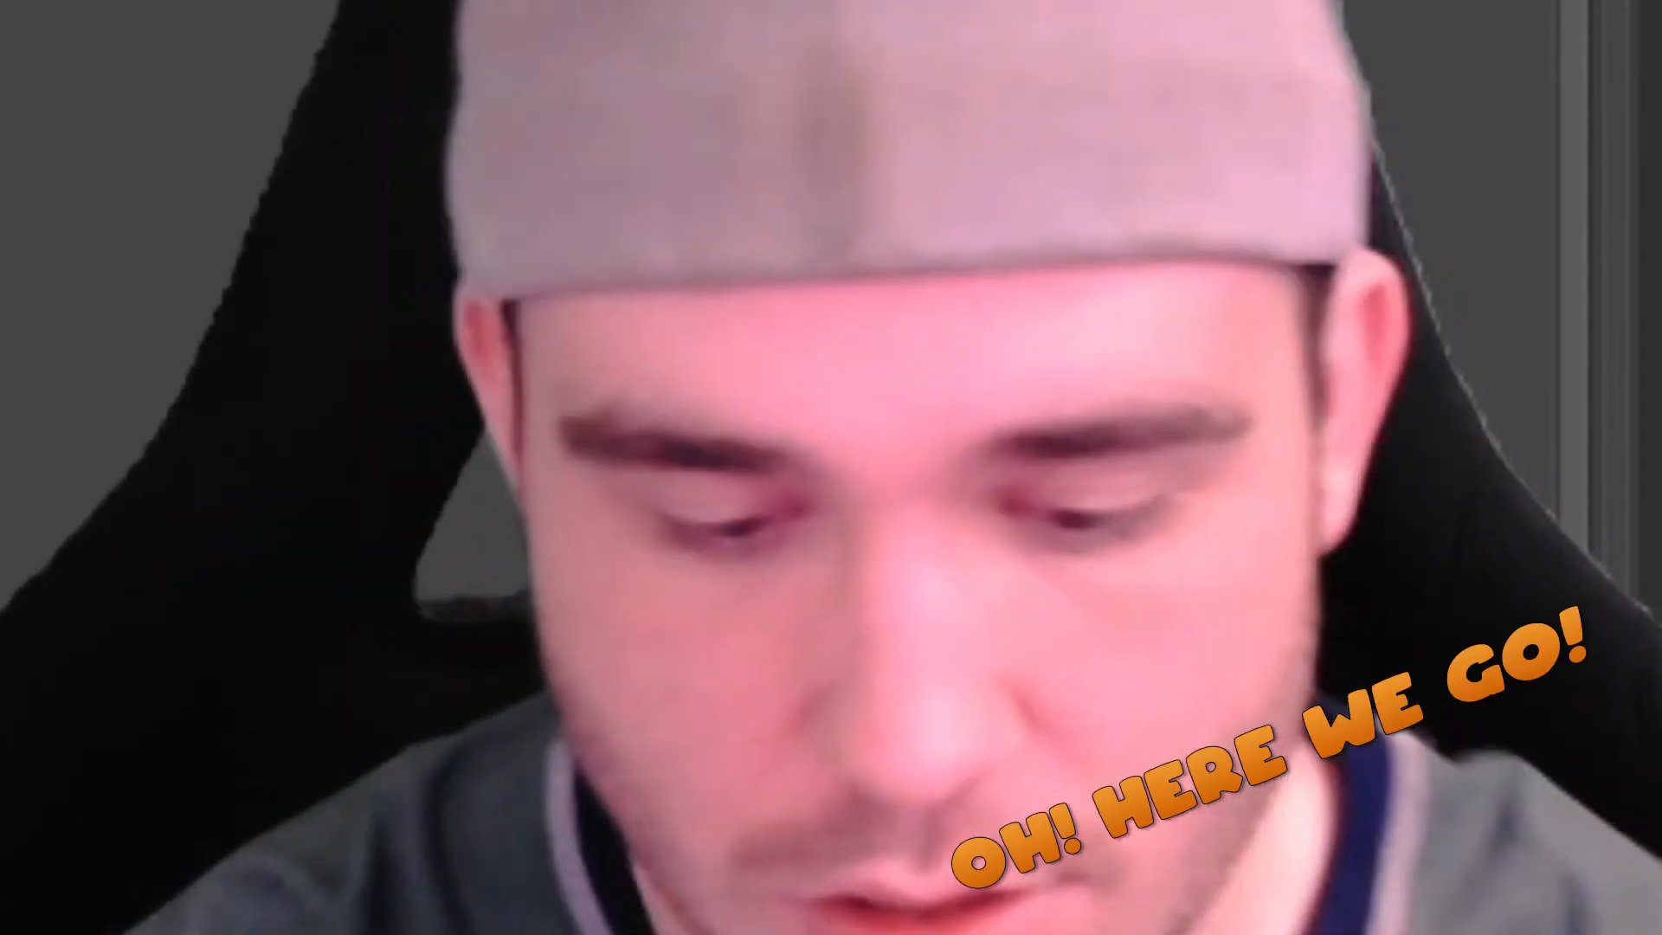
type("HO")
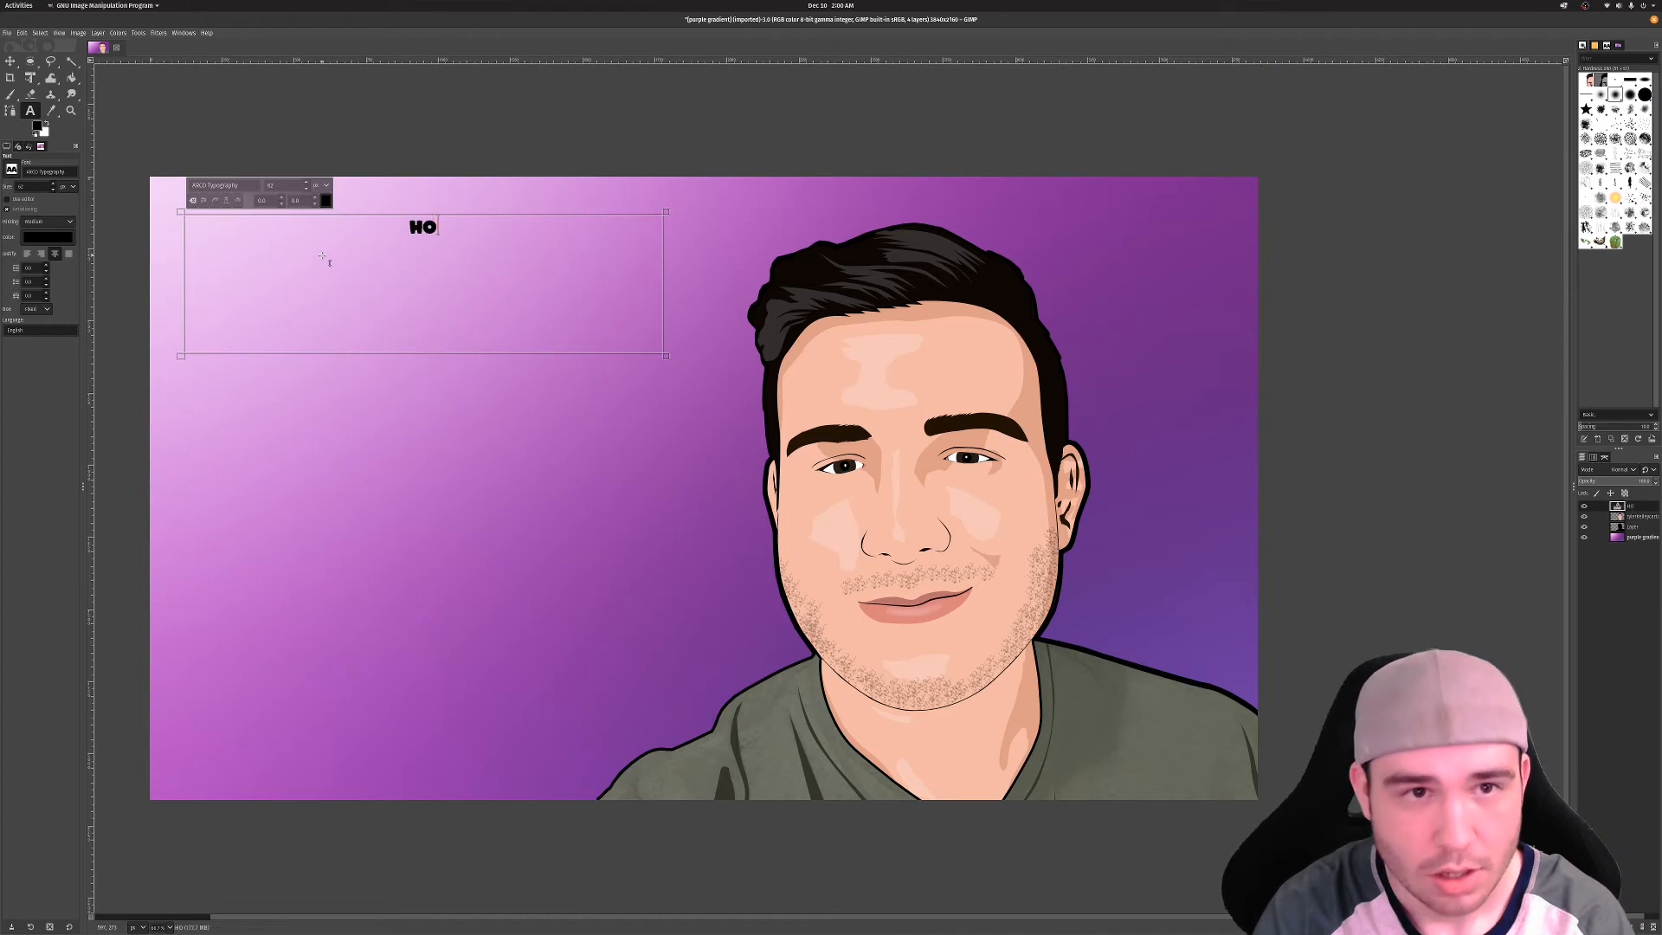
type("W TO")
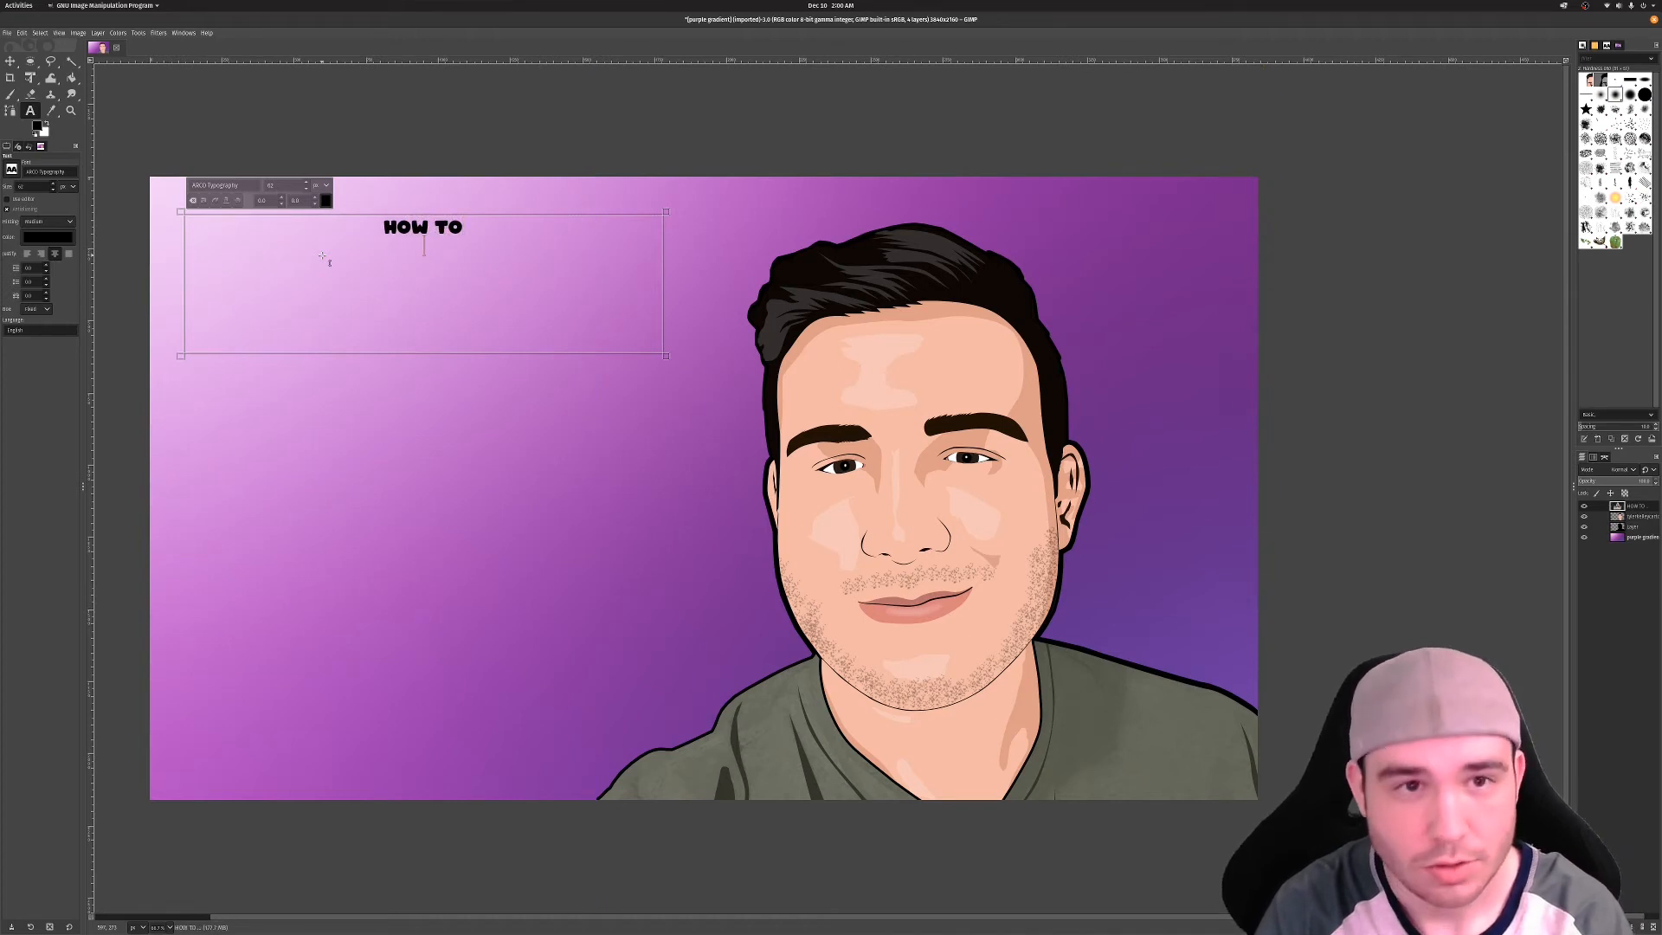
type("CREATE ")
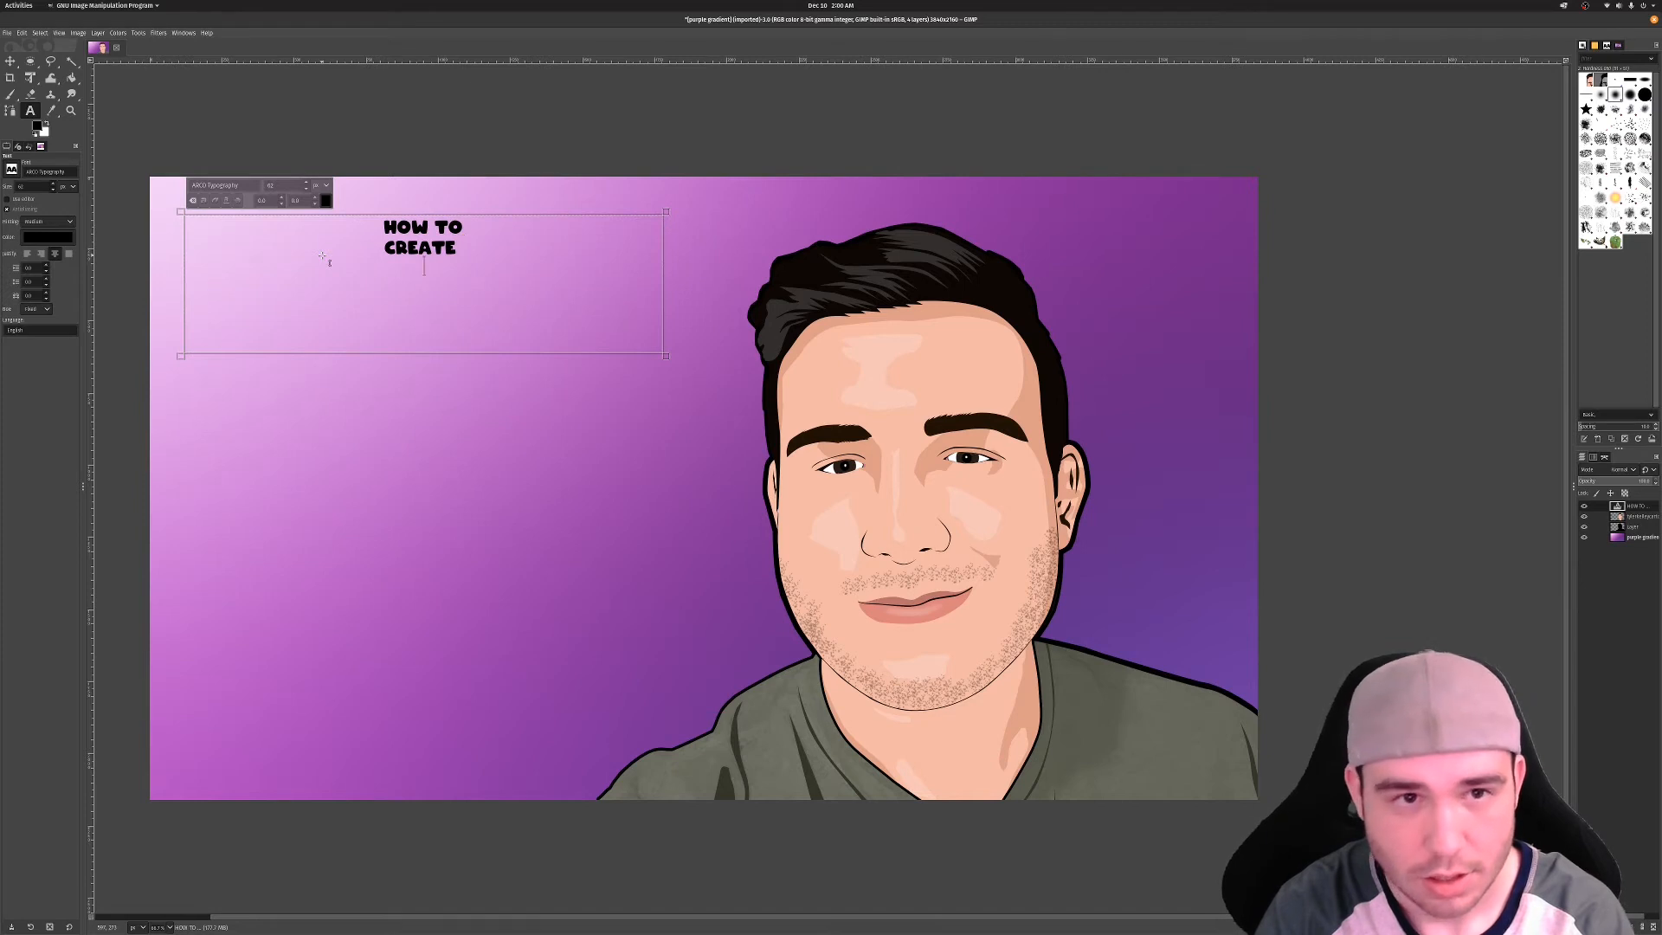
type("BEAUTIFUL ")
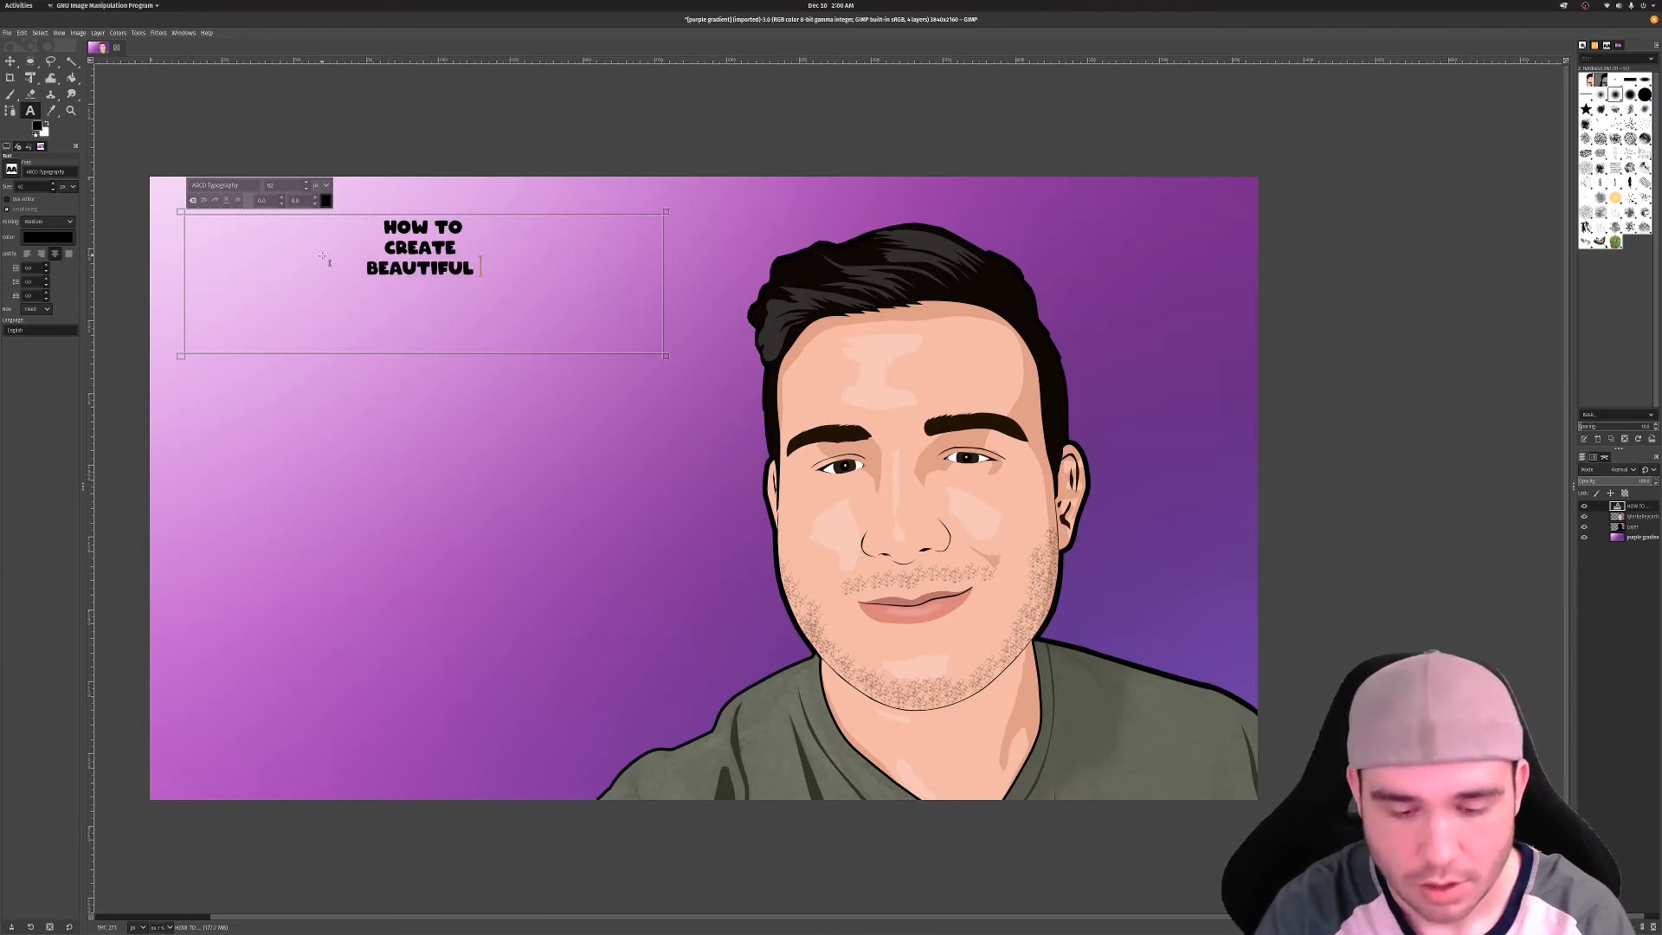
type("THUMBAN")
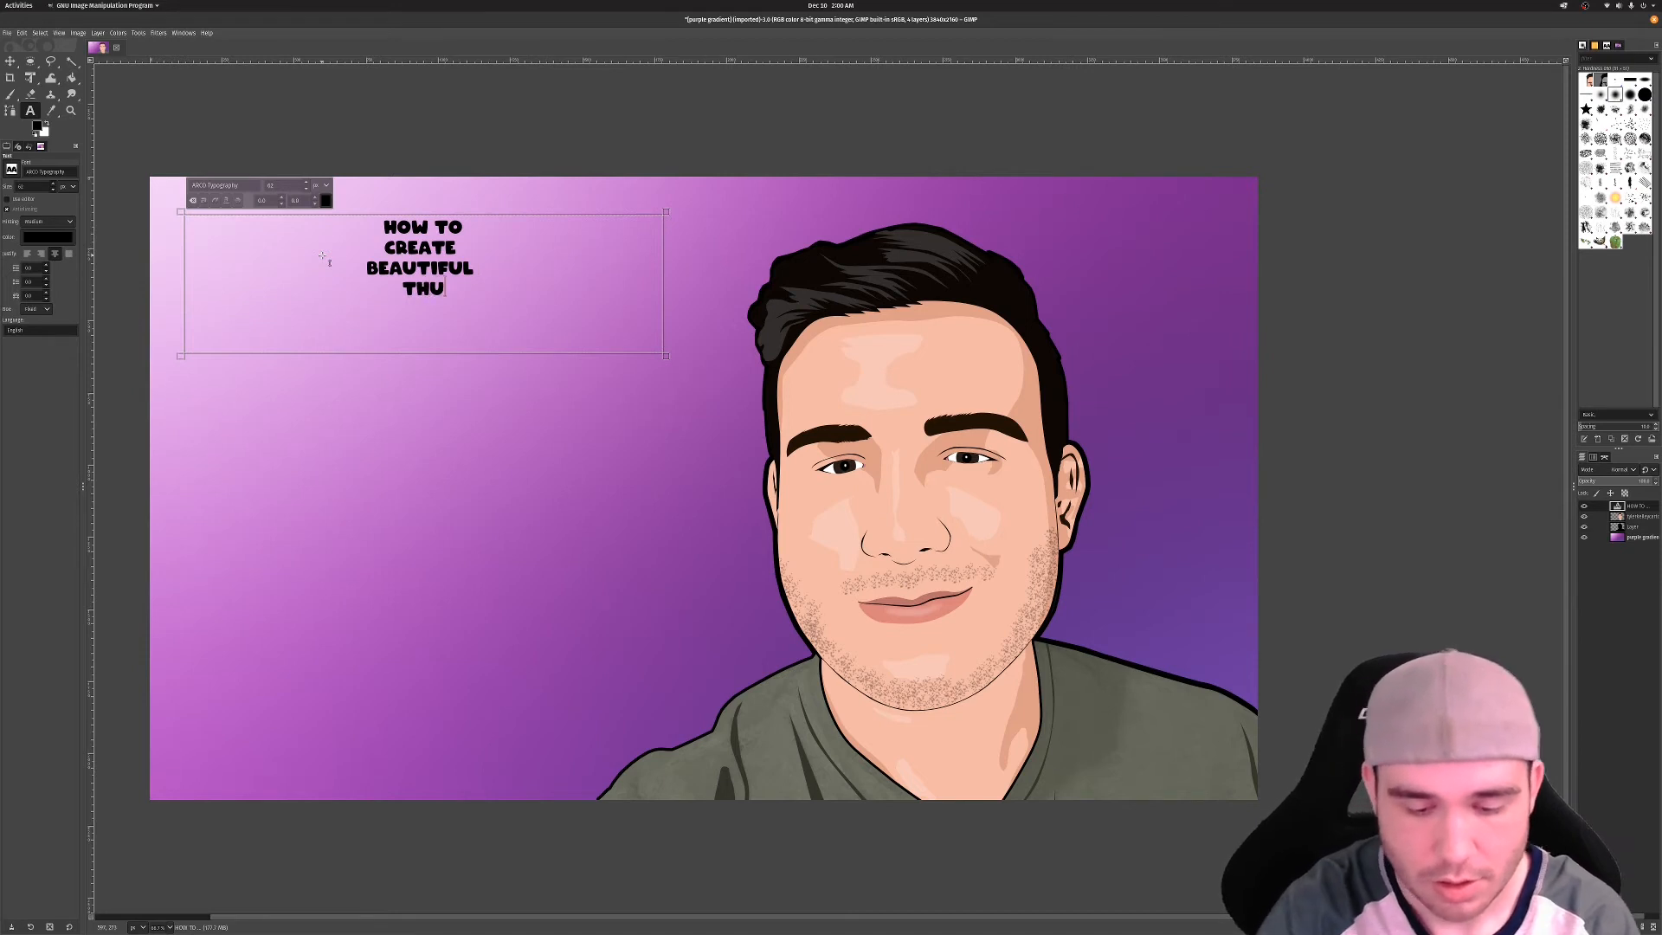
key("BackSpace")
key("BackSpace")
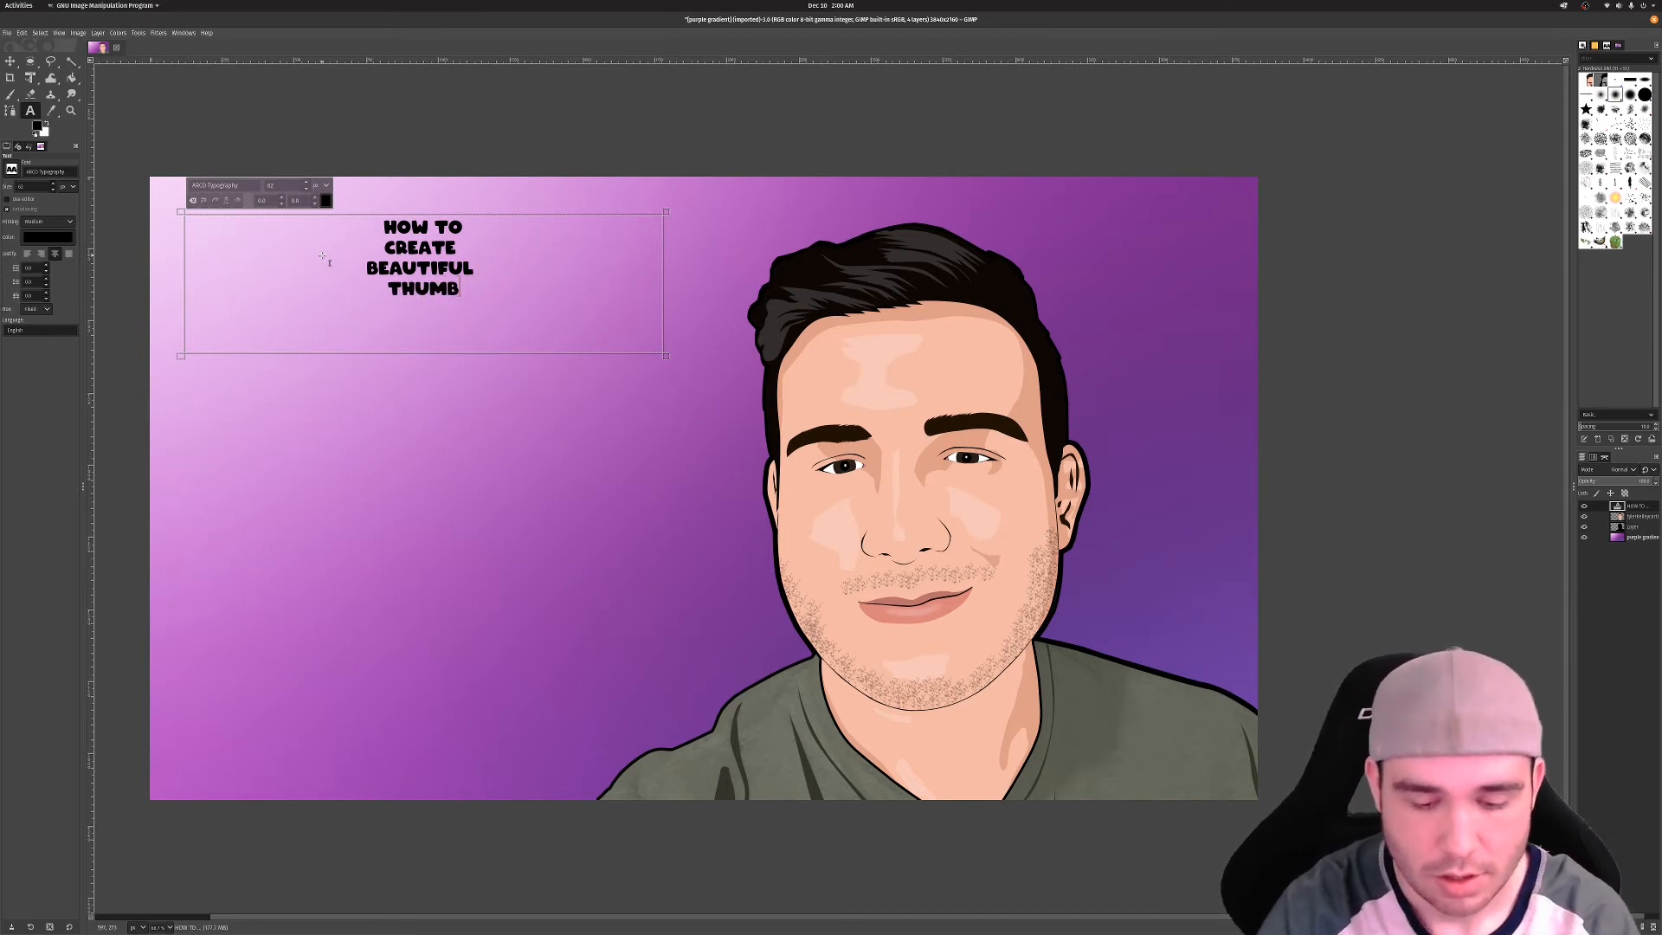
type("NAILS")
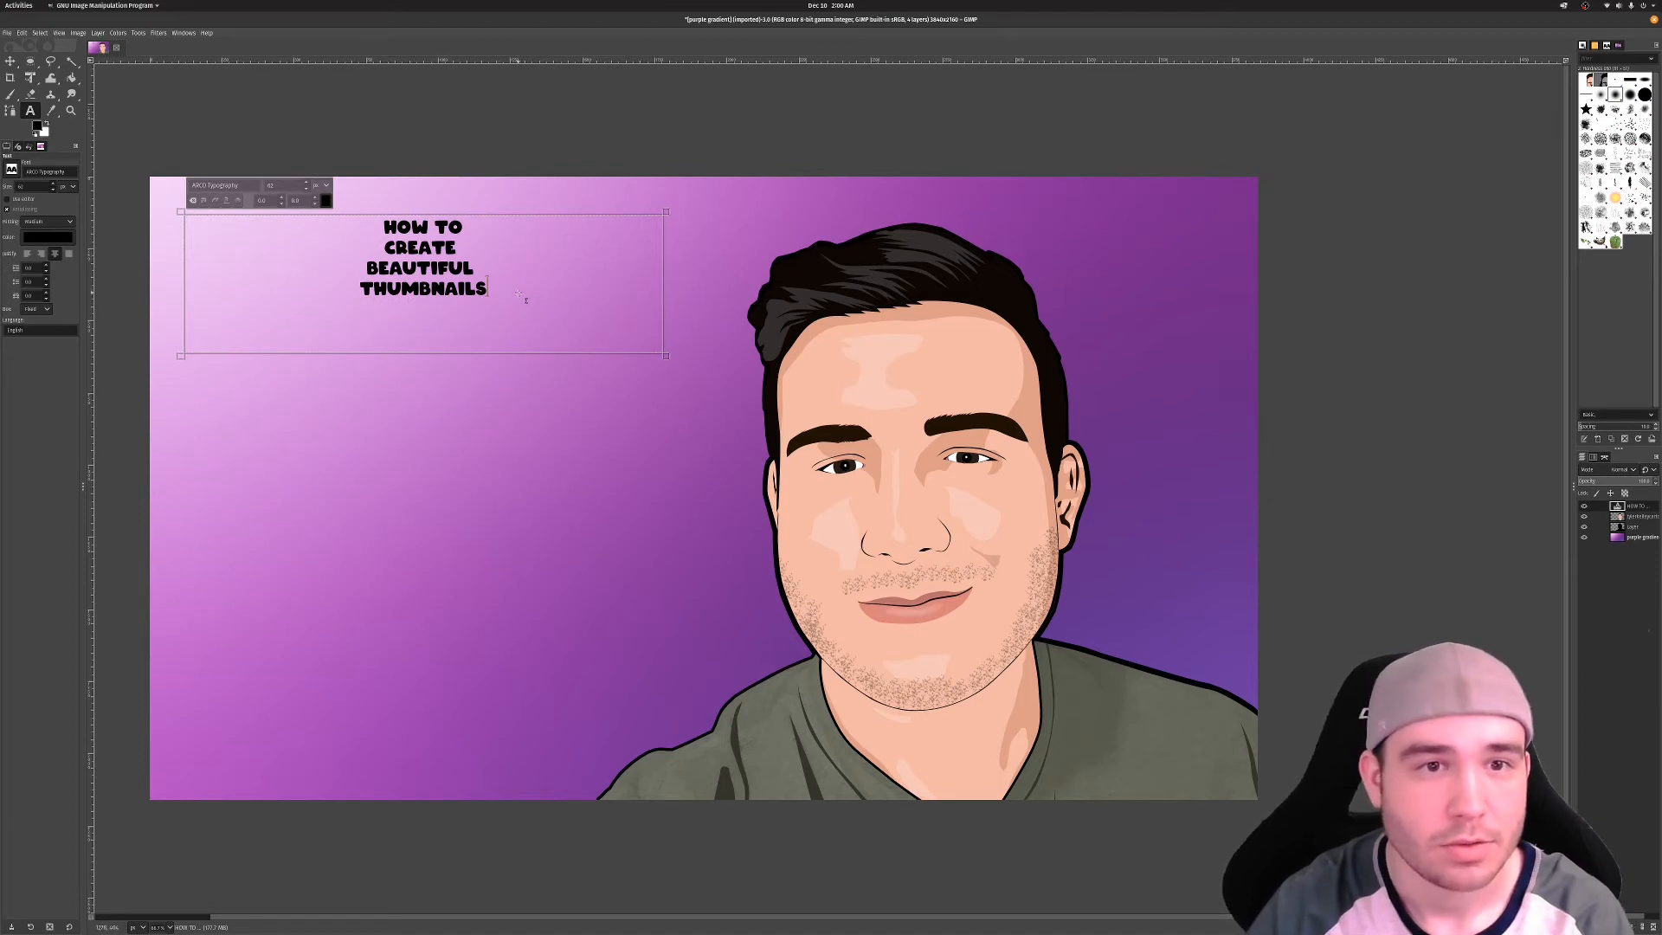
Enlarge the title's text box to the canvas's left and lower edges and across to the figure's hair
left_click_drag(517, 354, 518, 751)
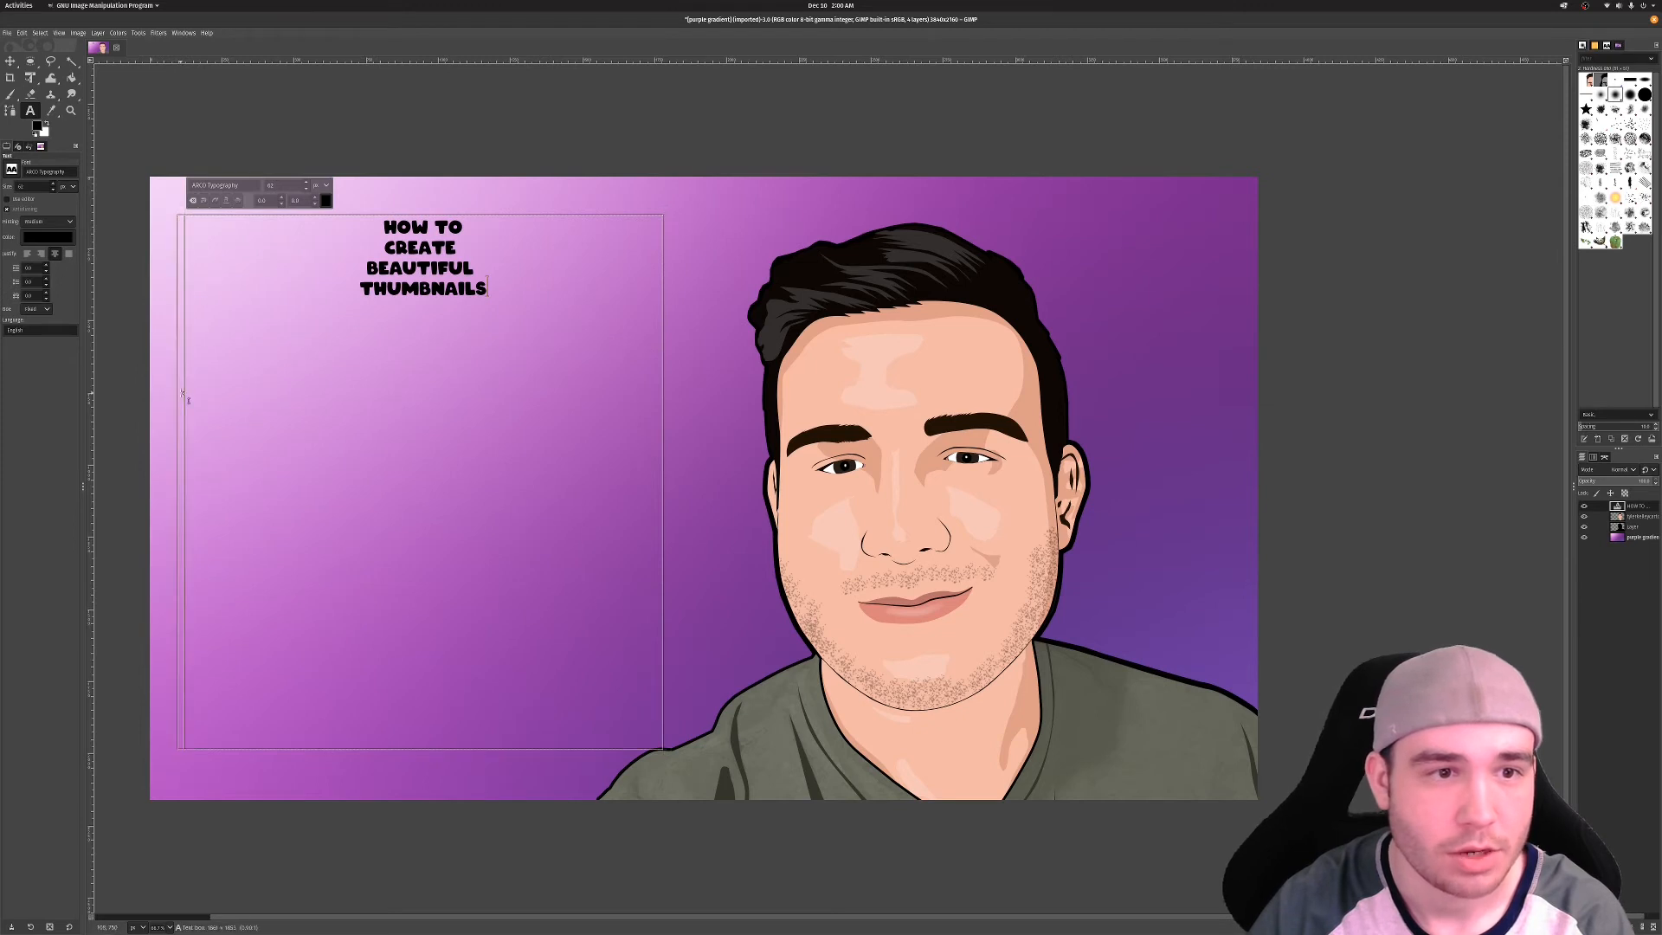
left_click_drag(175, 396, 155, 400)
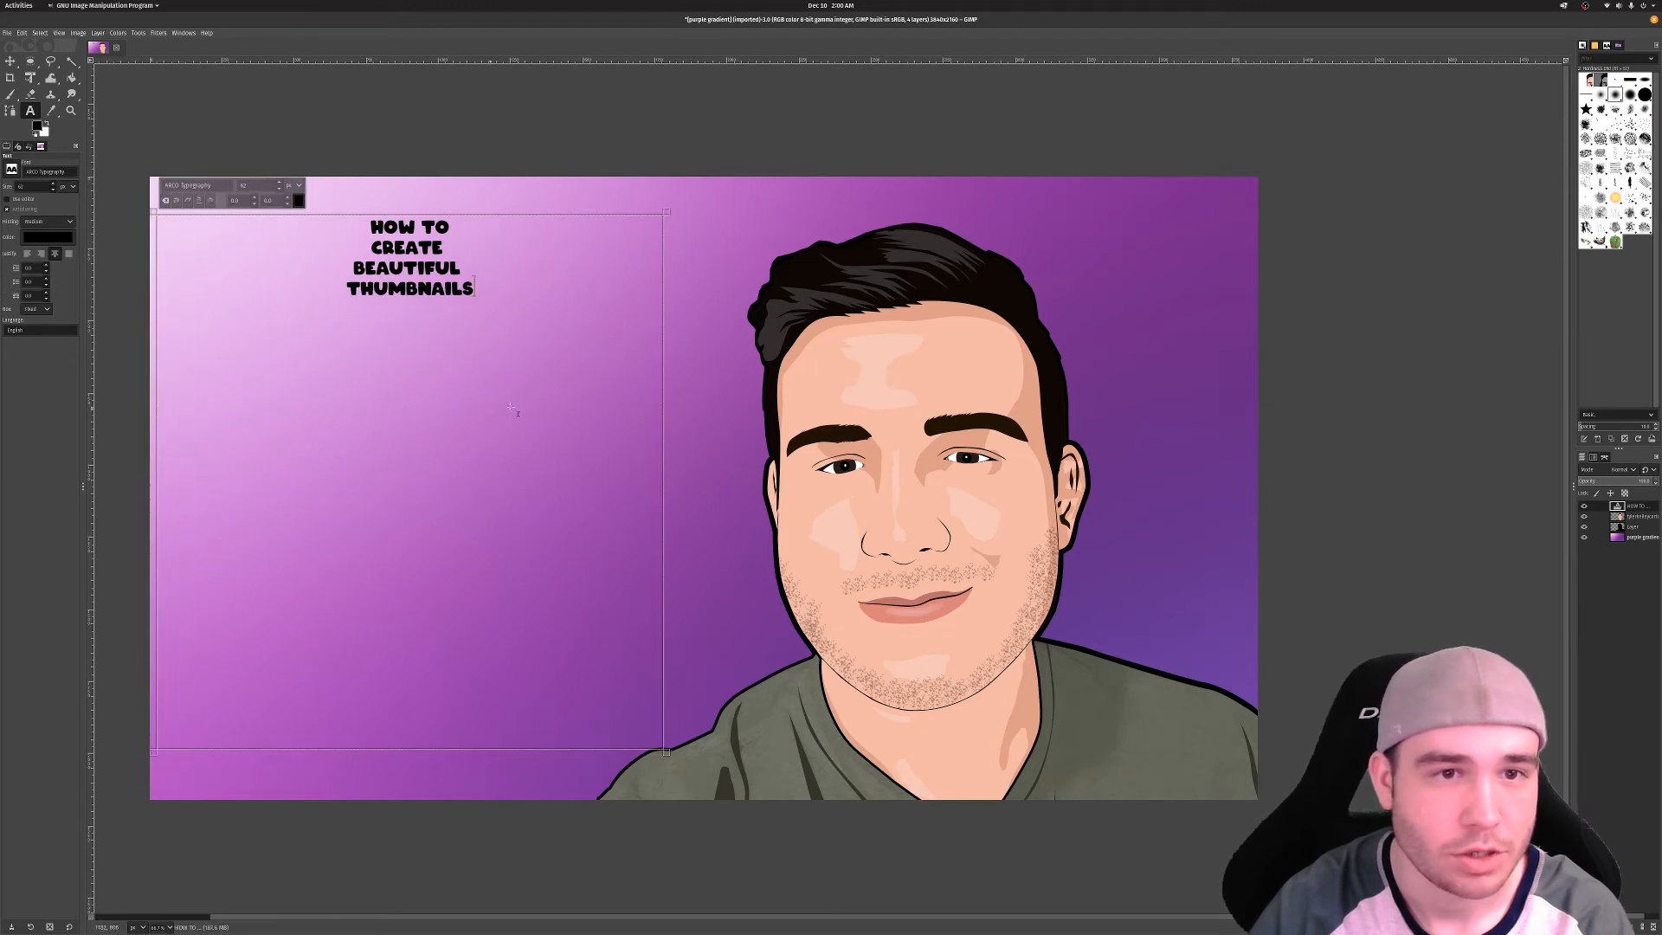
left_click_drag(664, 411, 764, 415)
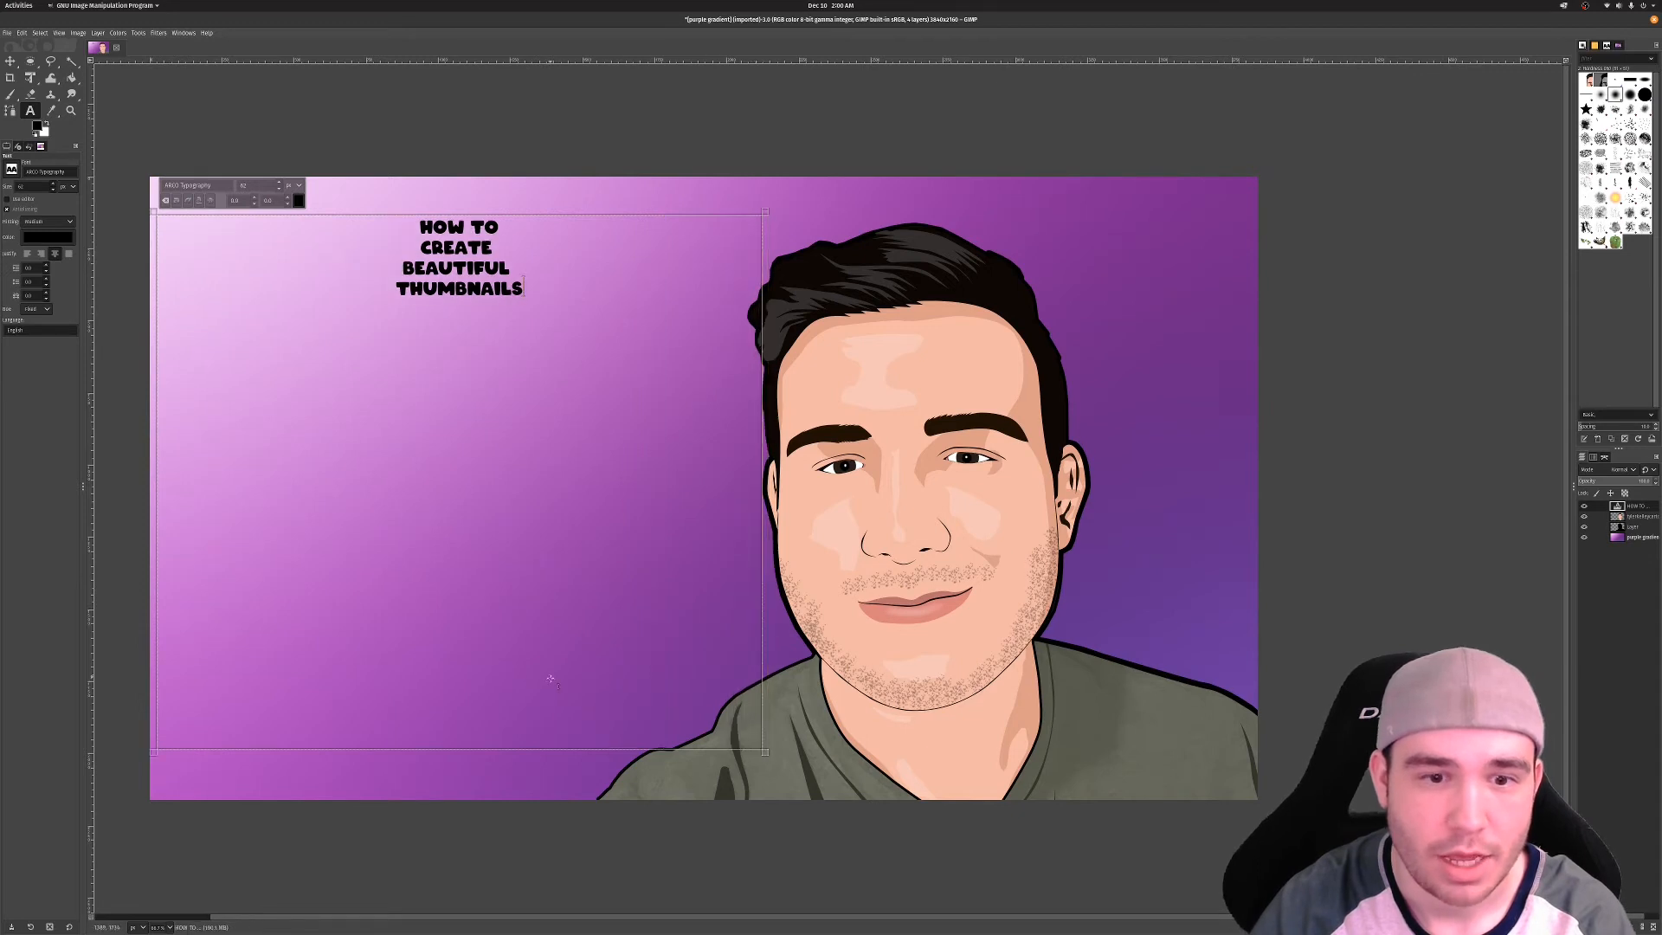
left_click_drag(543, 750, 536, 796)
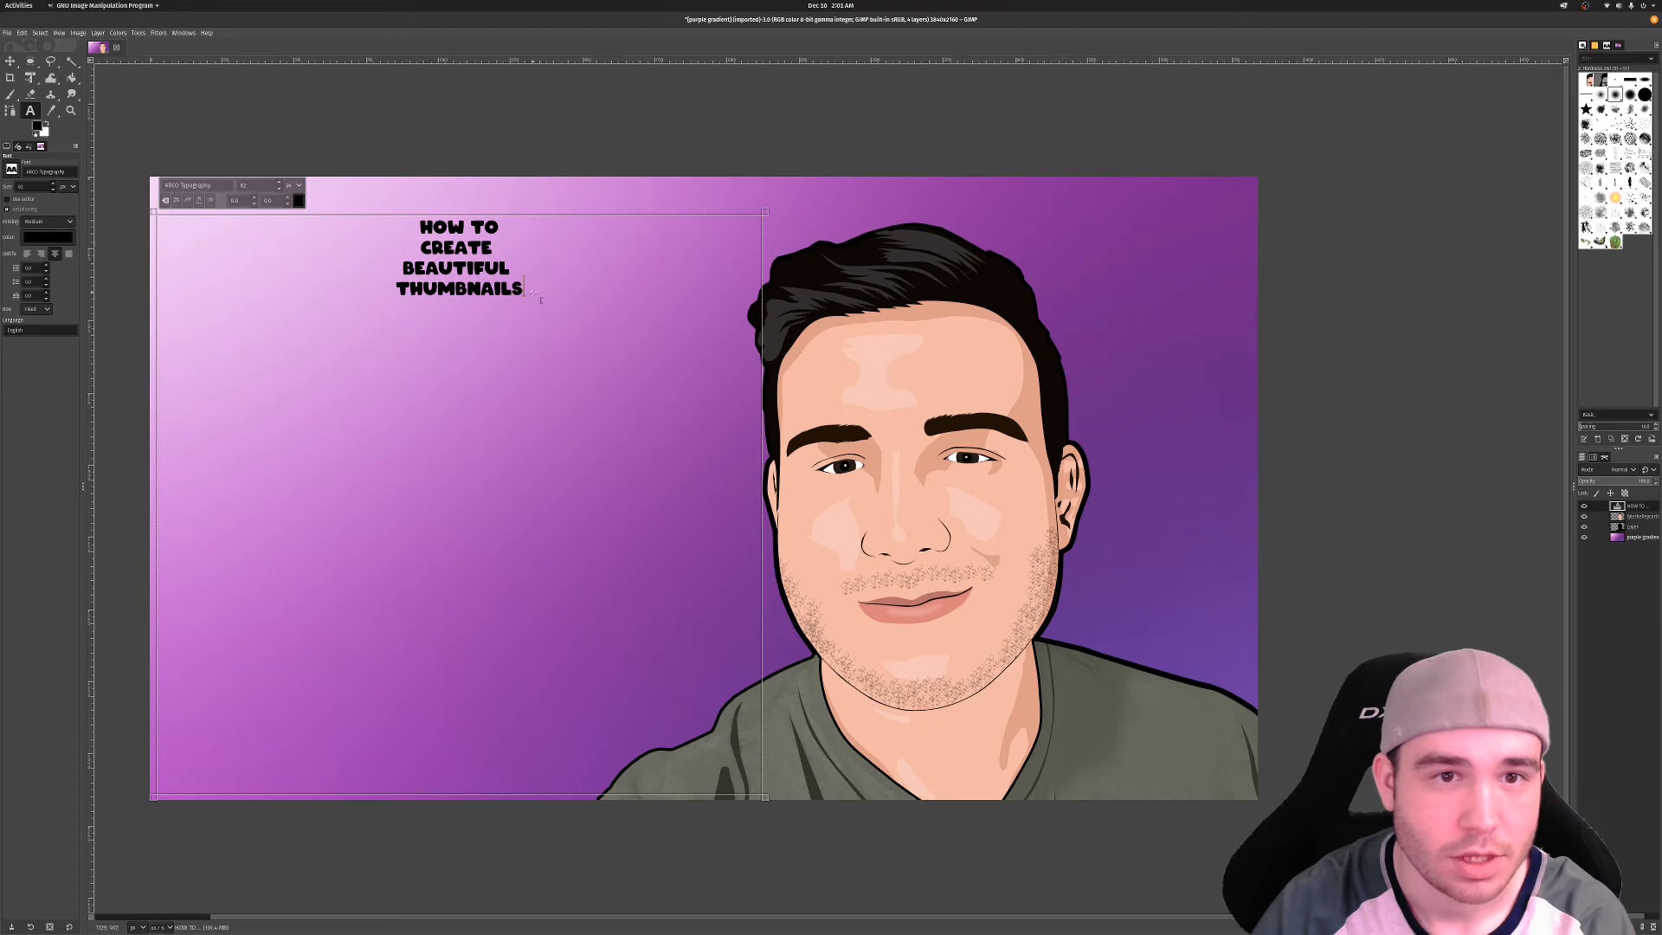
Enlarge all the title text until THUMBNAILS just fits on one line, and lower the text box's upper edge to centre the title vertically
left_click_drag(533, 294, 345, 210)
left_click(279, 183)
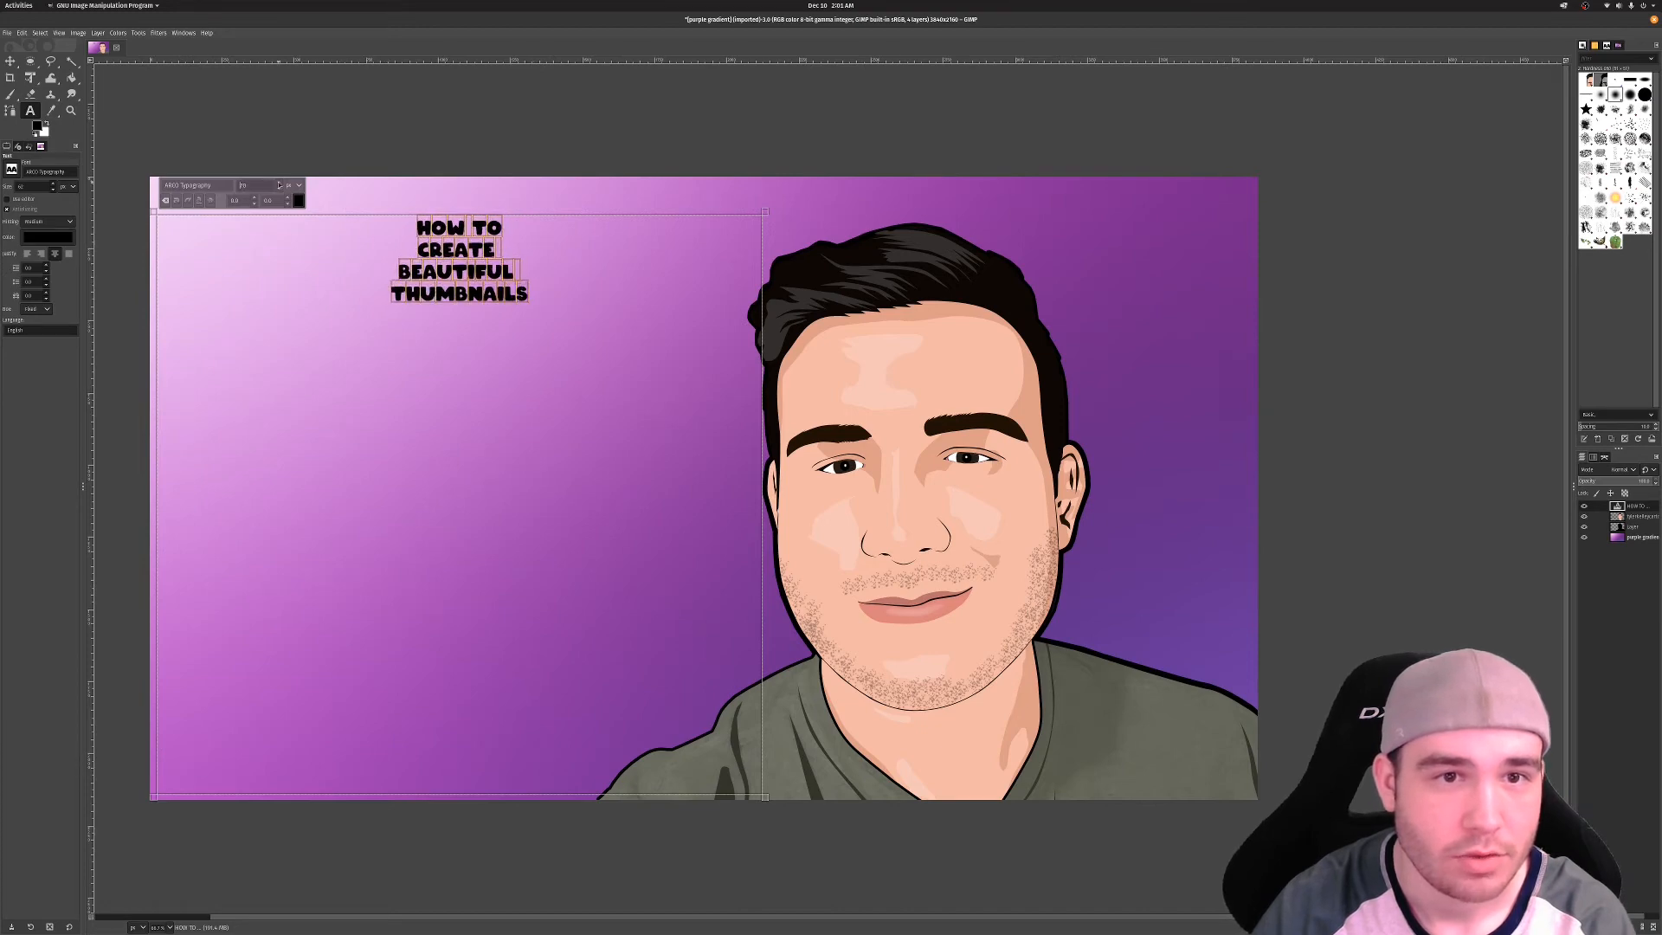
left_click_drag(280, 185, 280, 184)
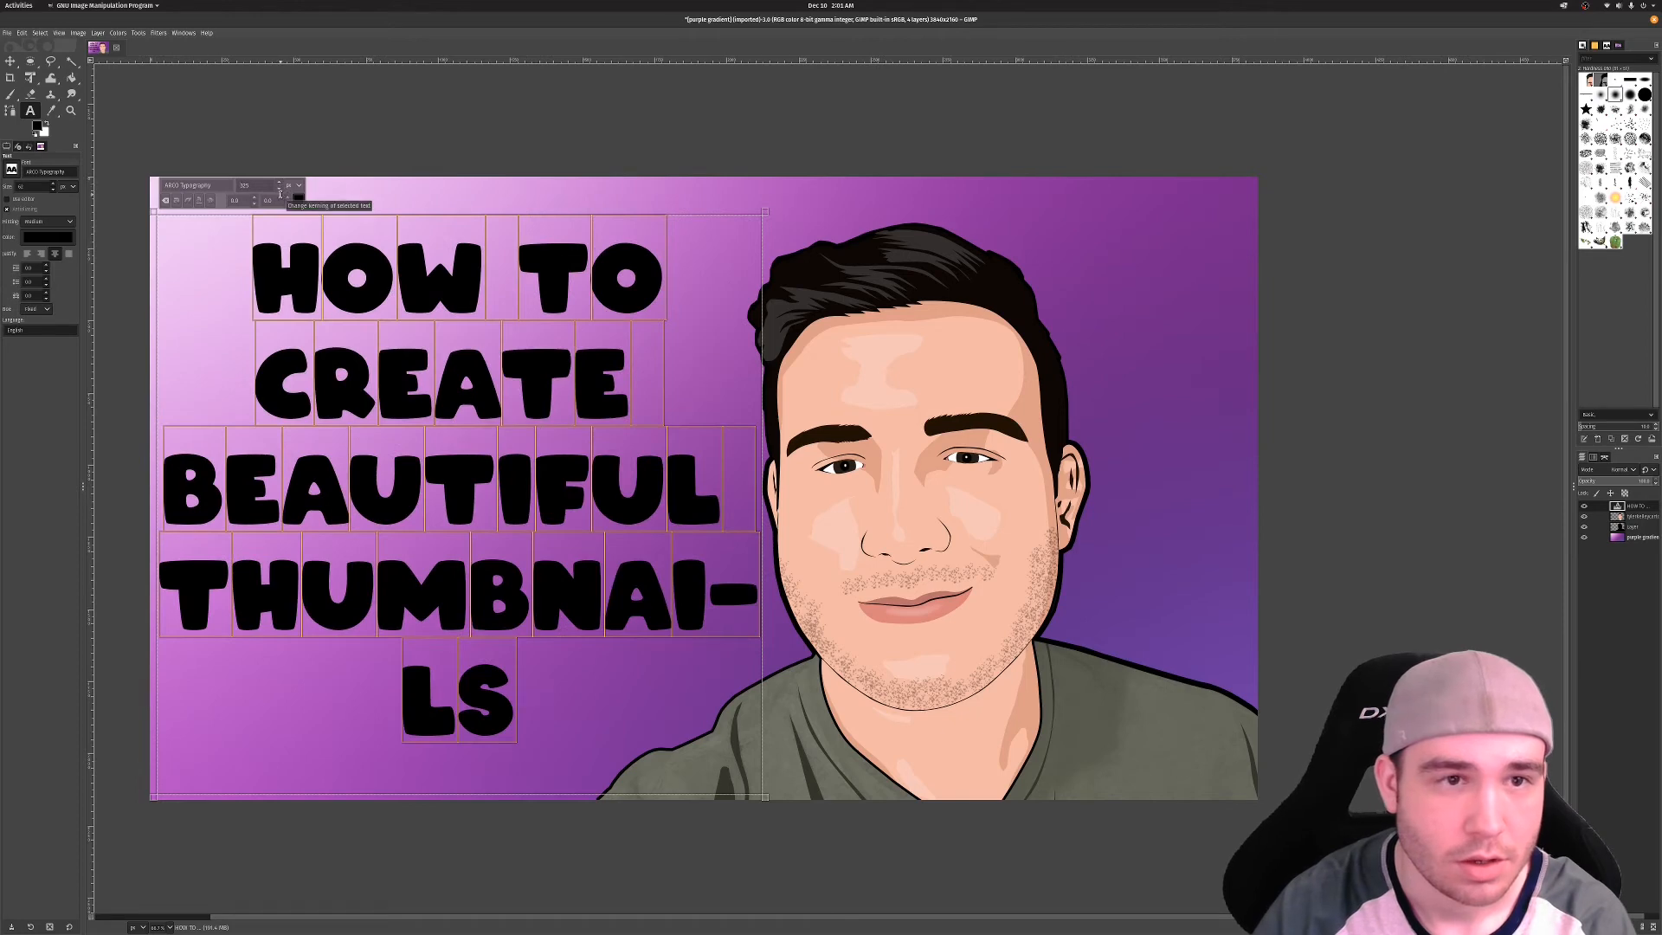
left_click(279, 190)
scroll(279, 194, "down", 20)
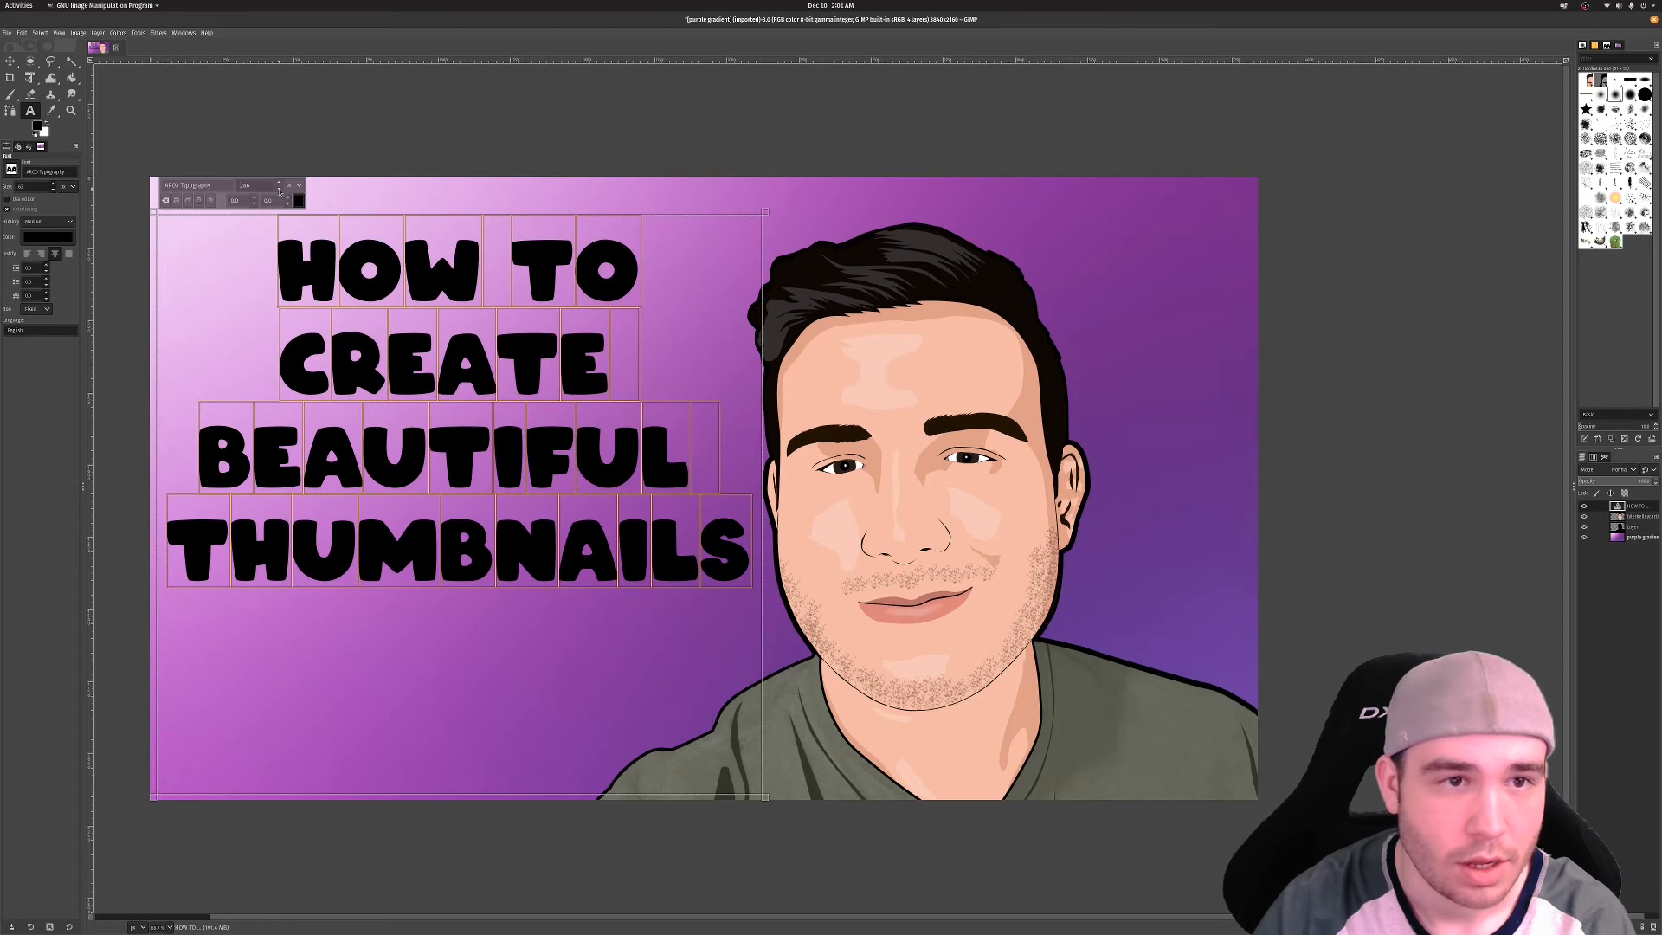
scroll(280, 191, "down", 1)
left_click_drag(622, 222, 617, 293)
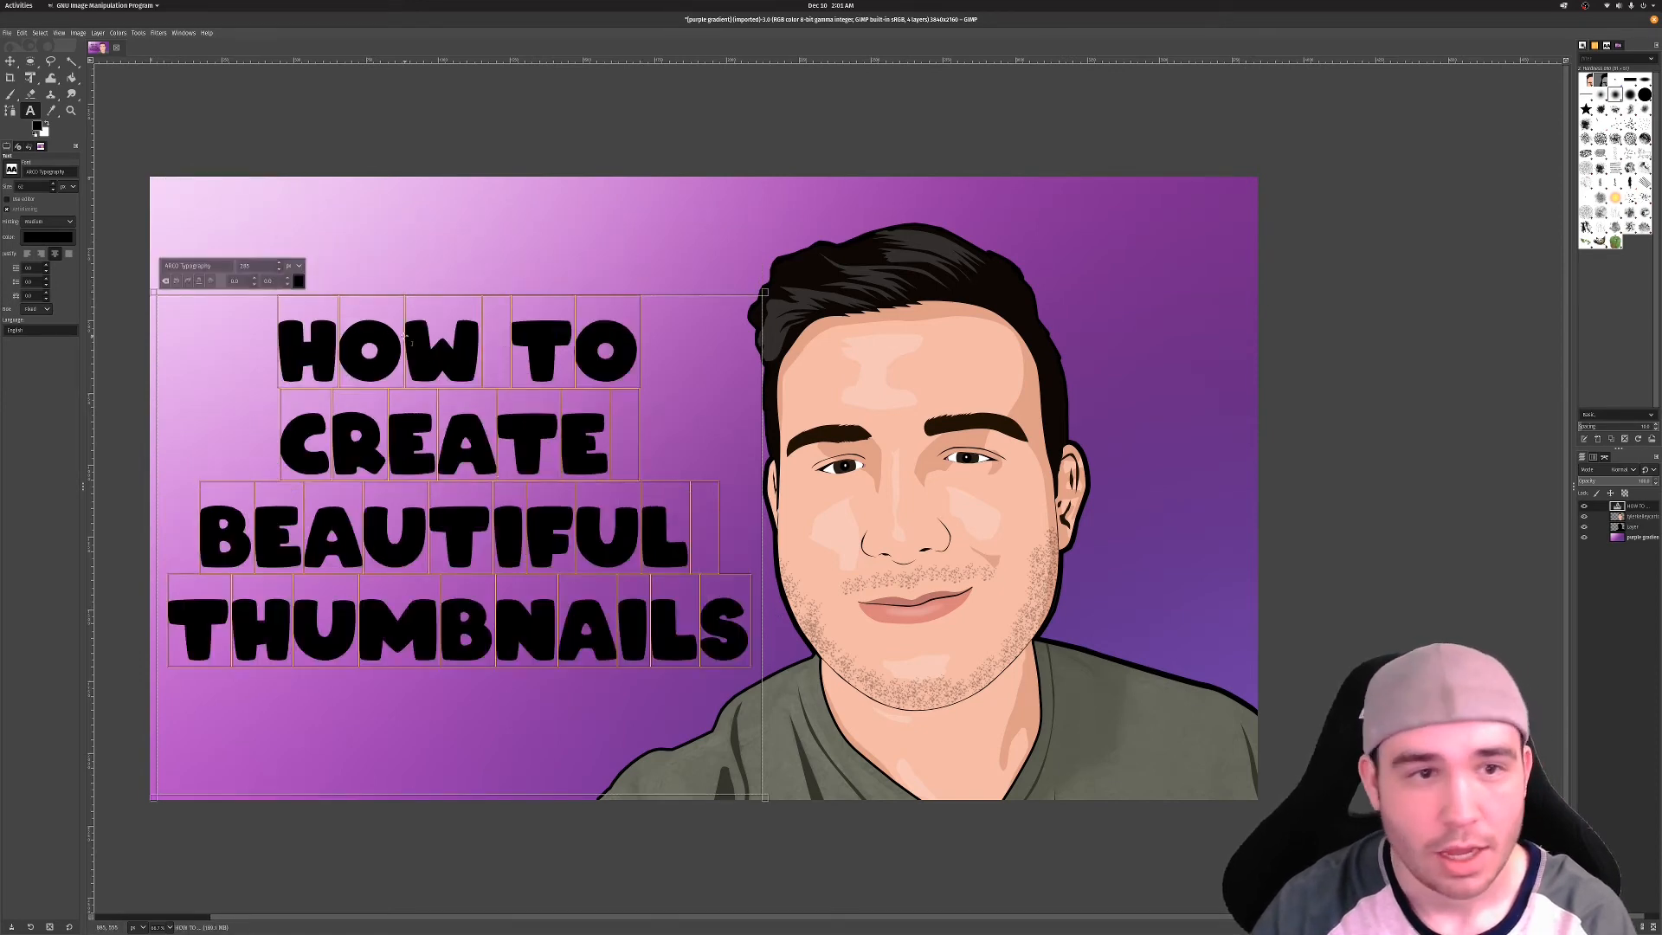
Recolour the title text white and select its letter shapes from the text layer's alpha
left_click(299, 280)
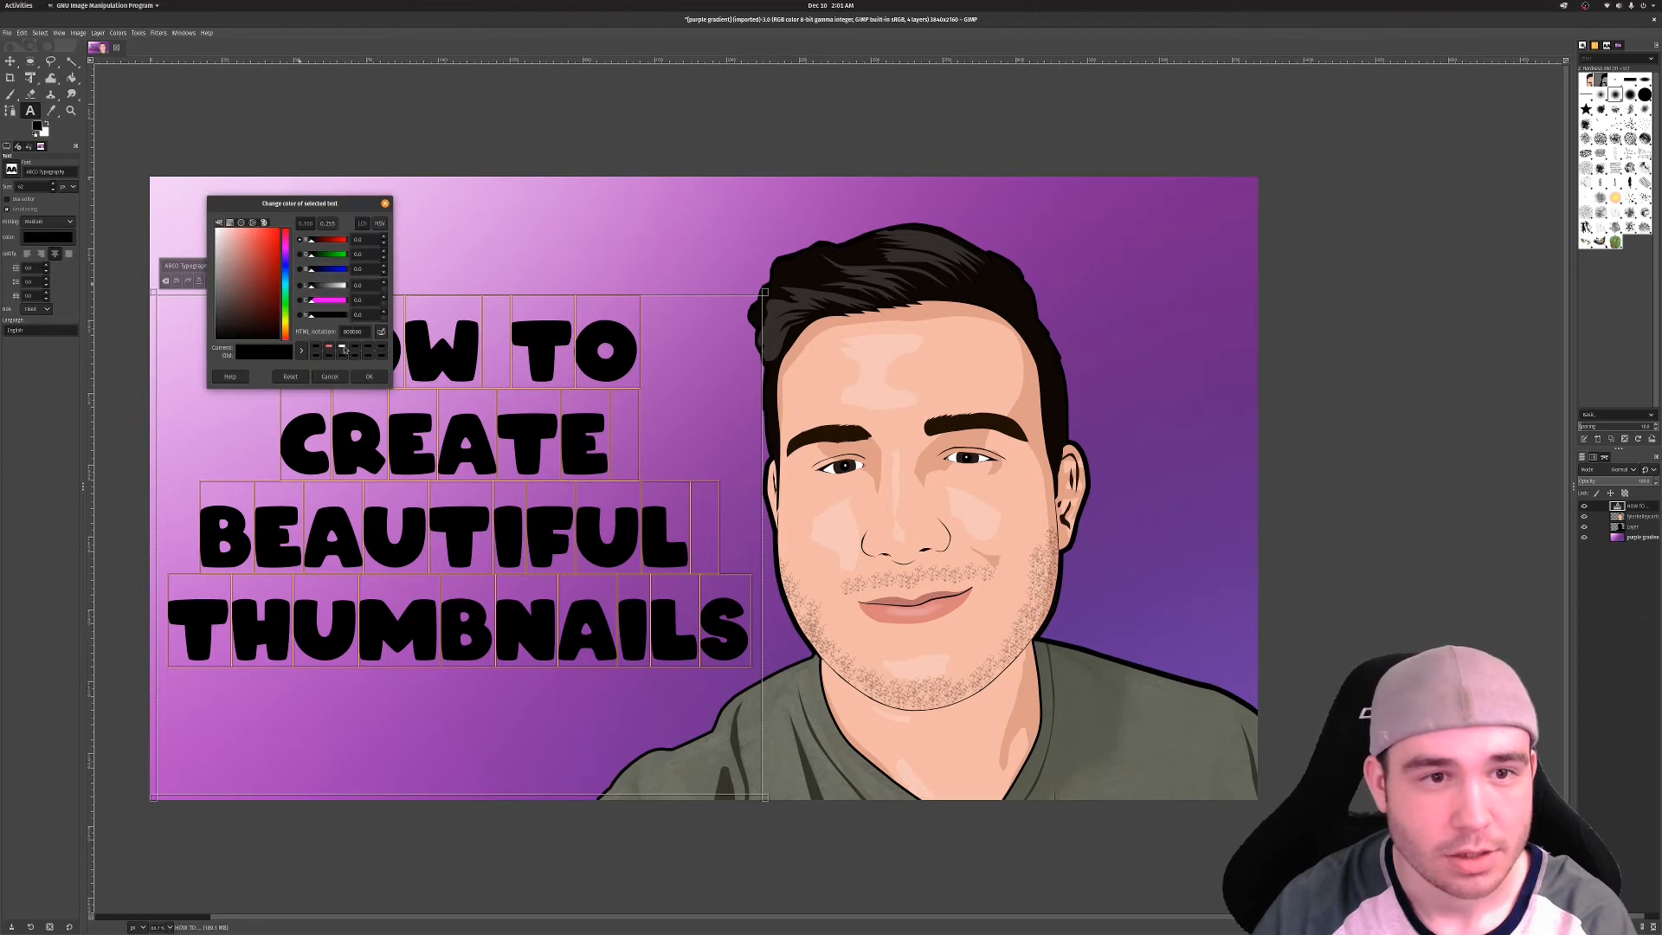
left_click(342, 347)
left_click(378, 378)
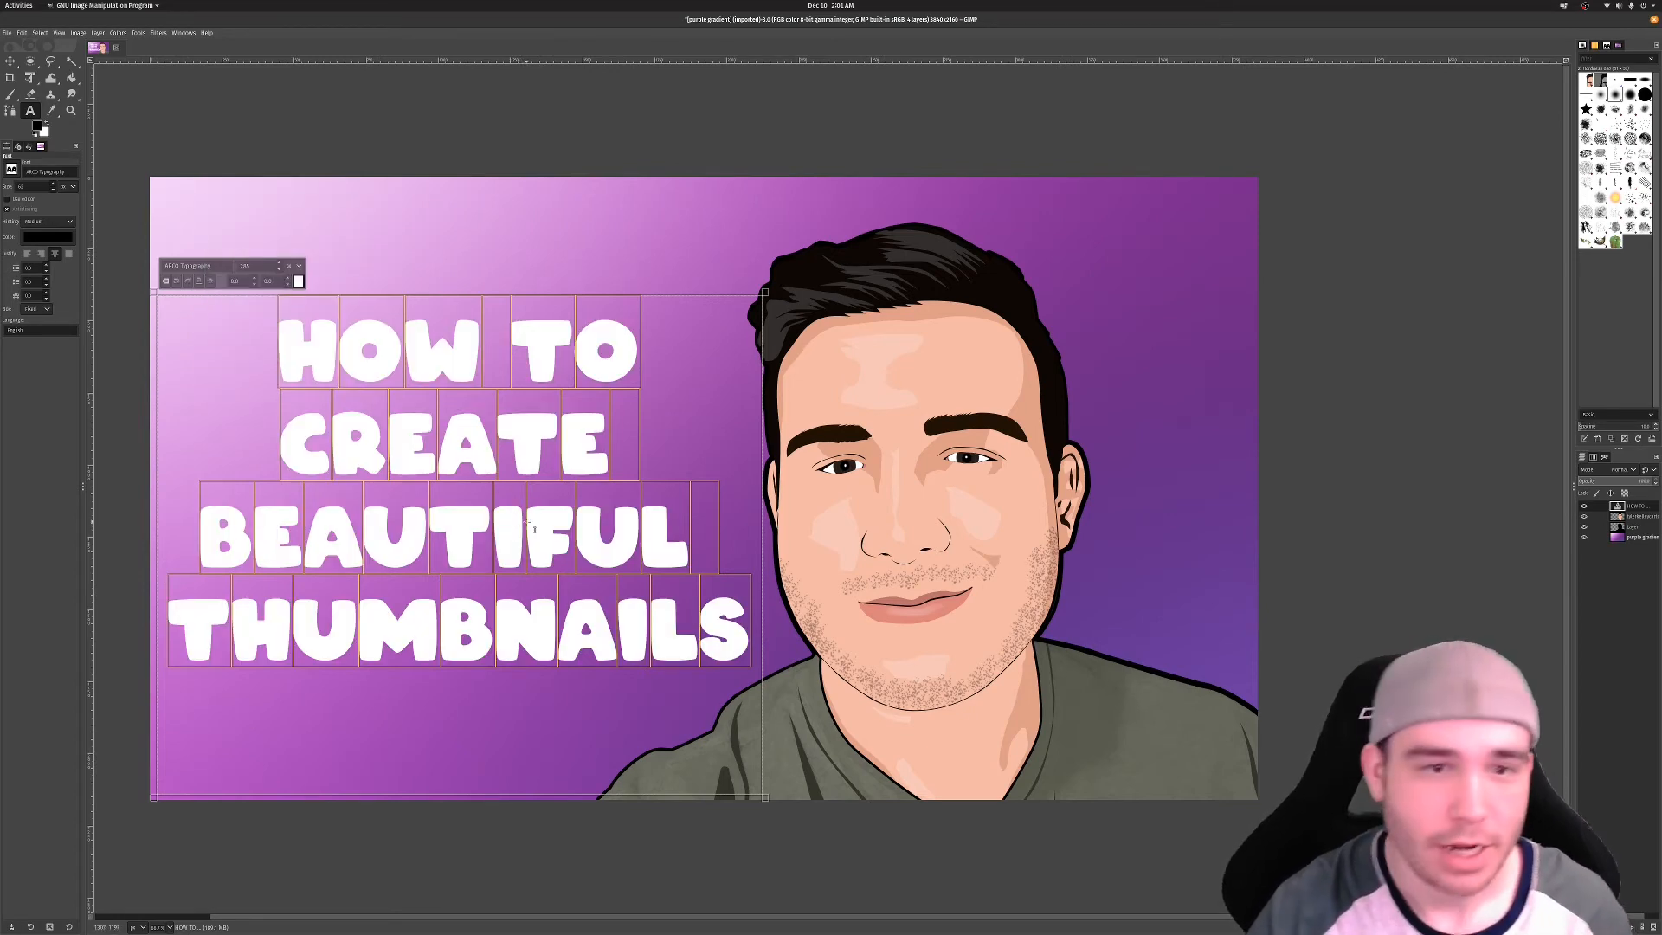
right_click(1646, 507)
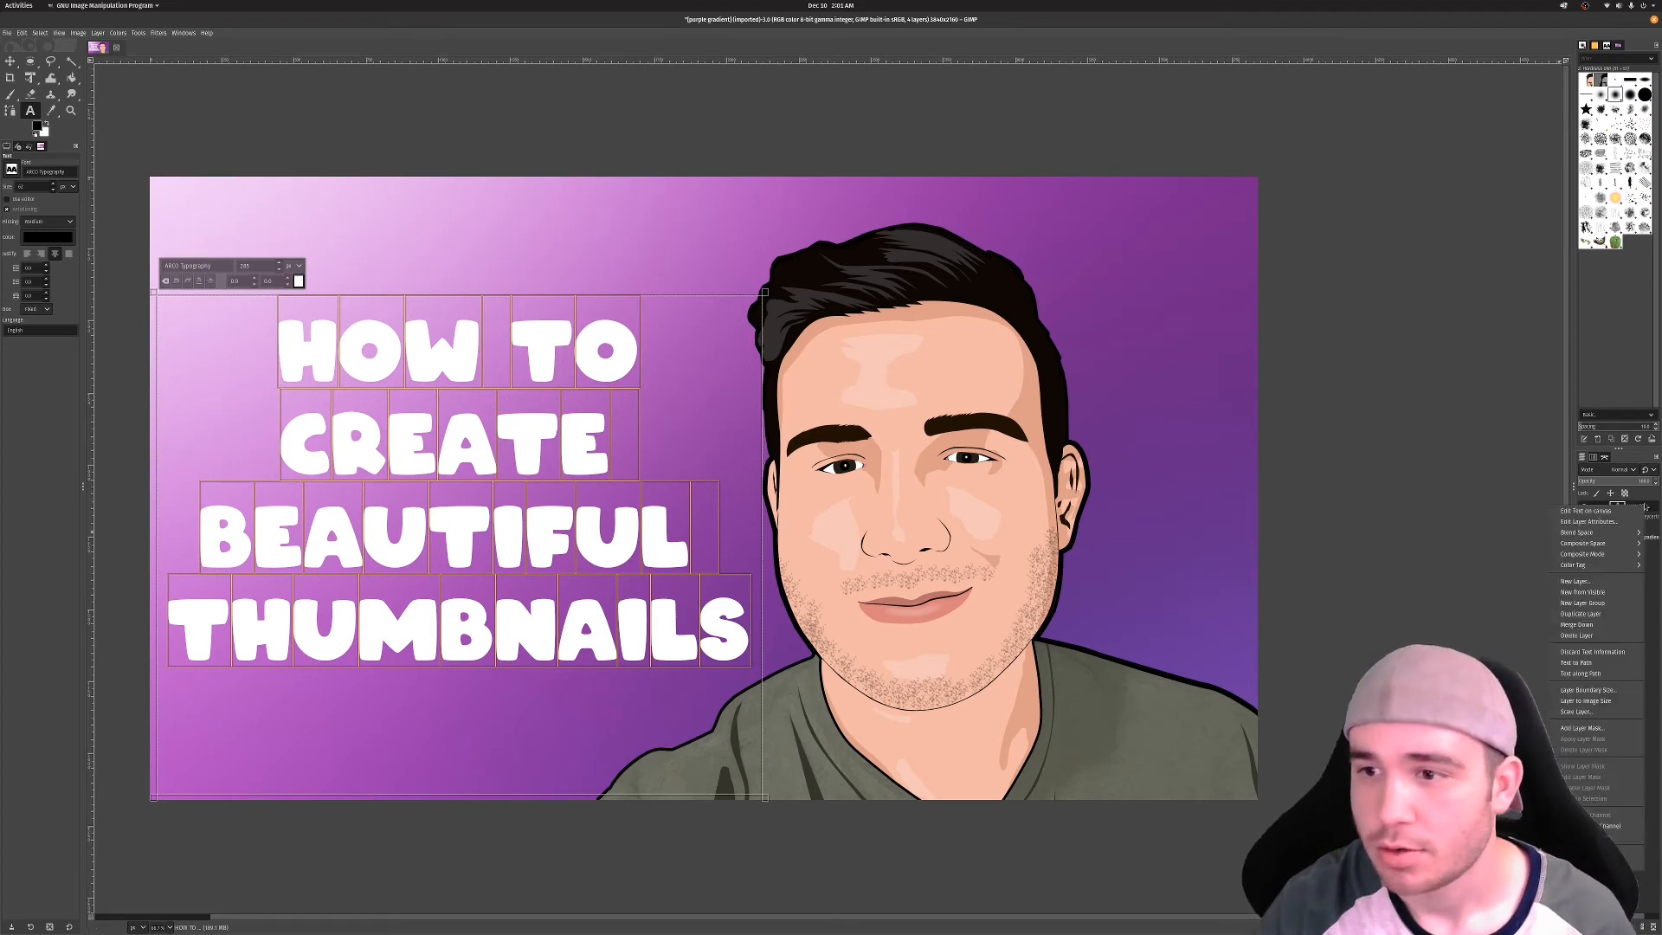
left_click(1593, 798)
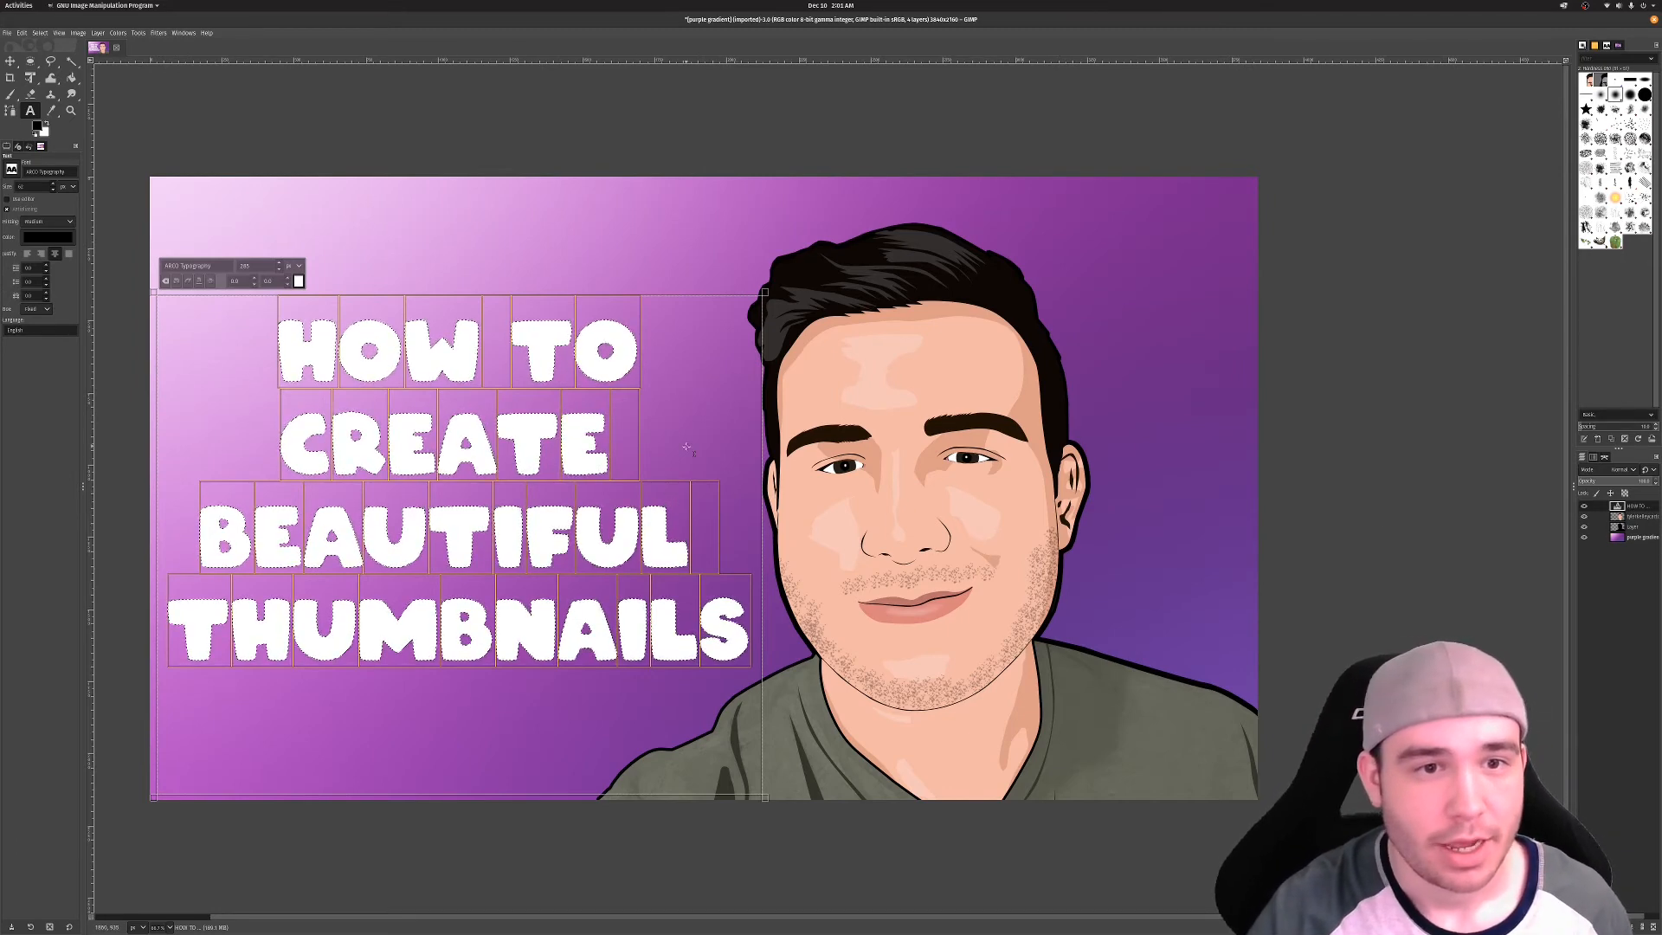
Add a new layer above the title text, keeping the letter selection active
left_click(42, 35)
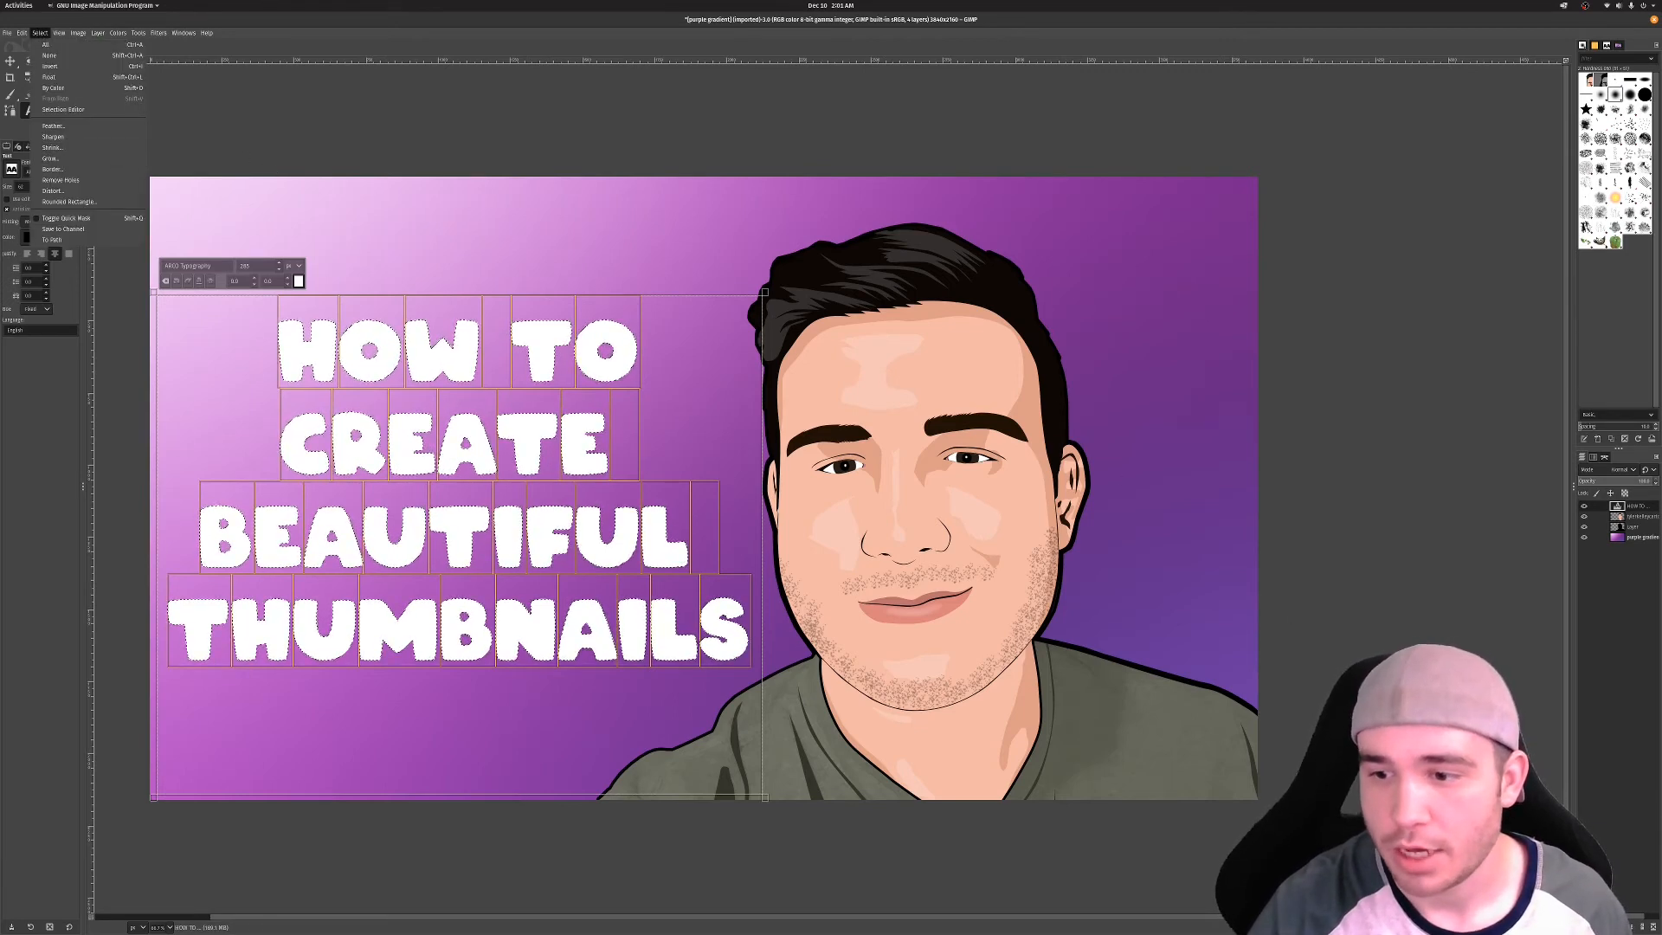
key("Escape")
key("ctrl+shift+n")
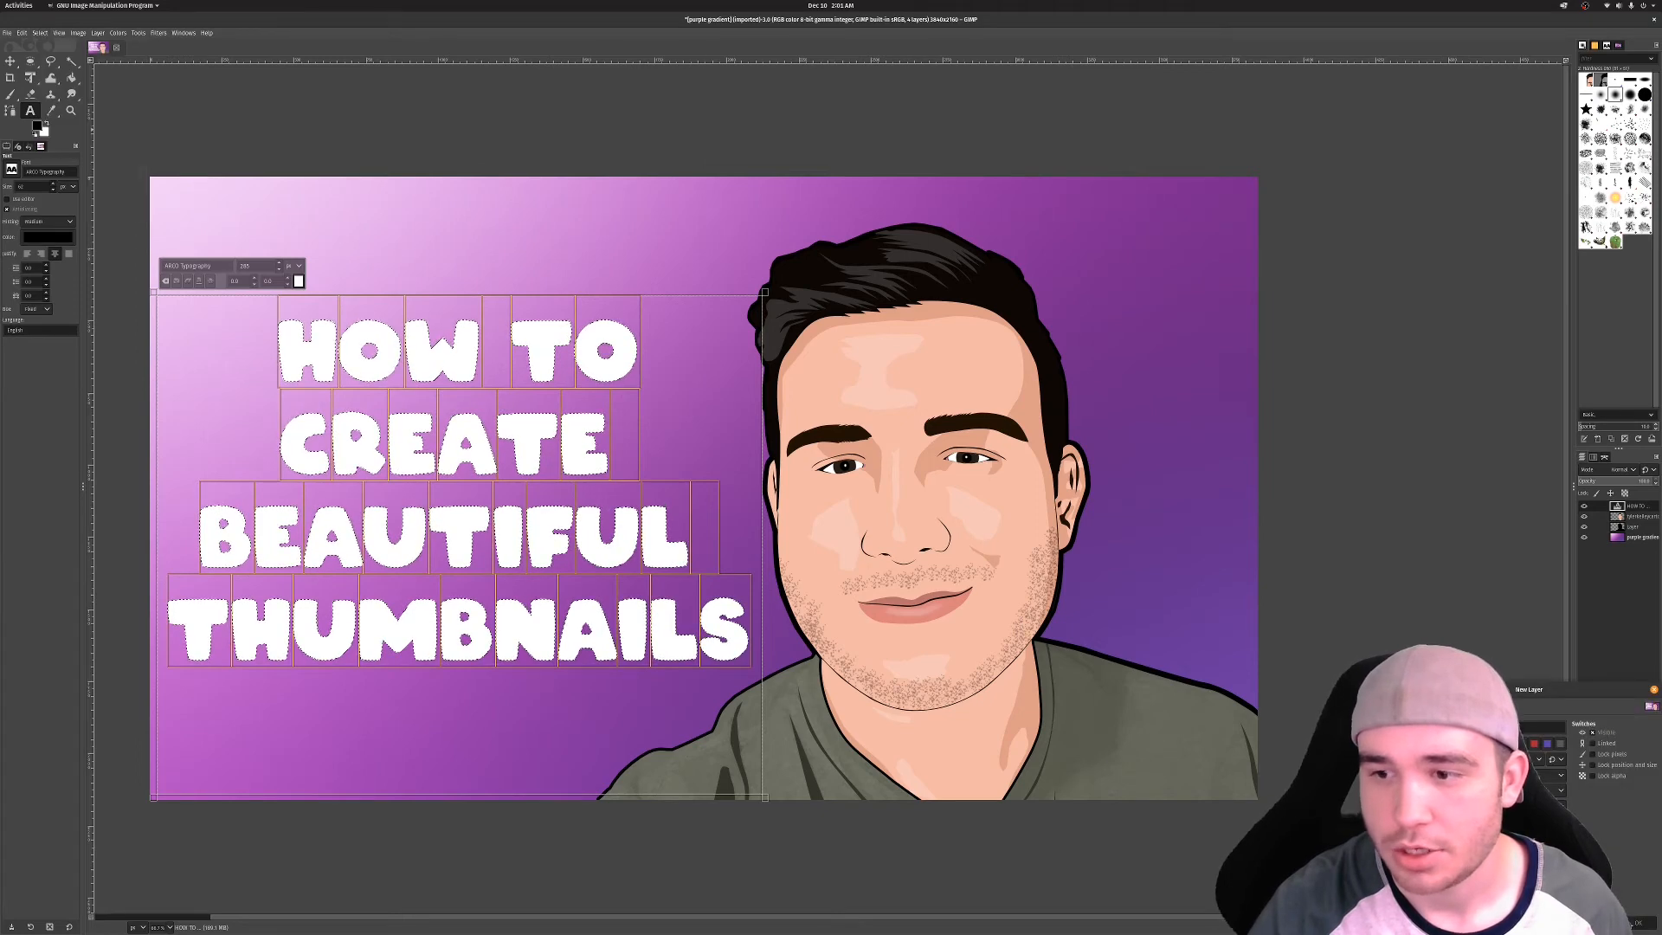
key("Return")
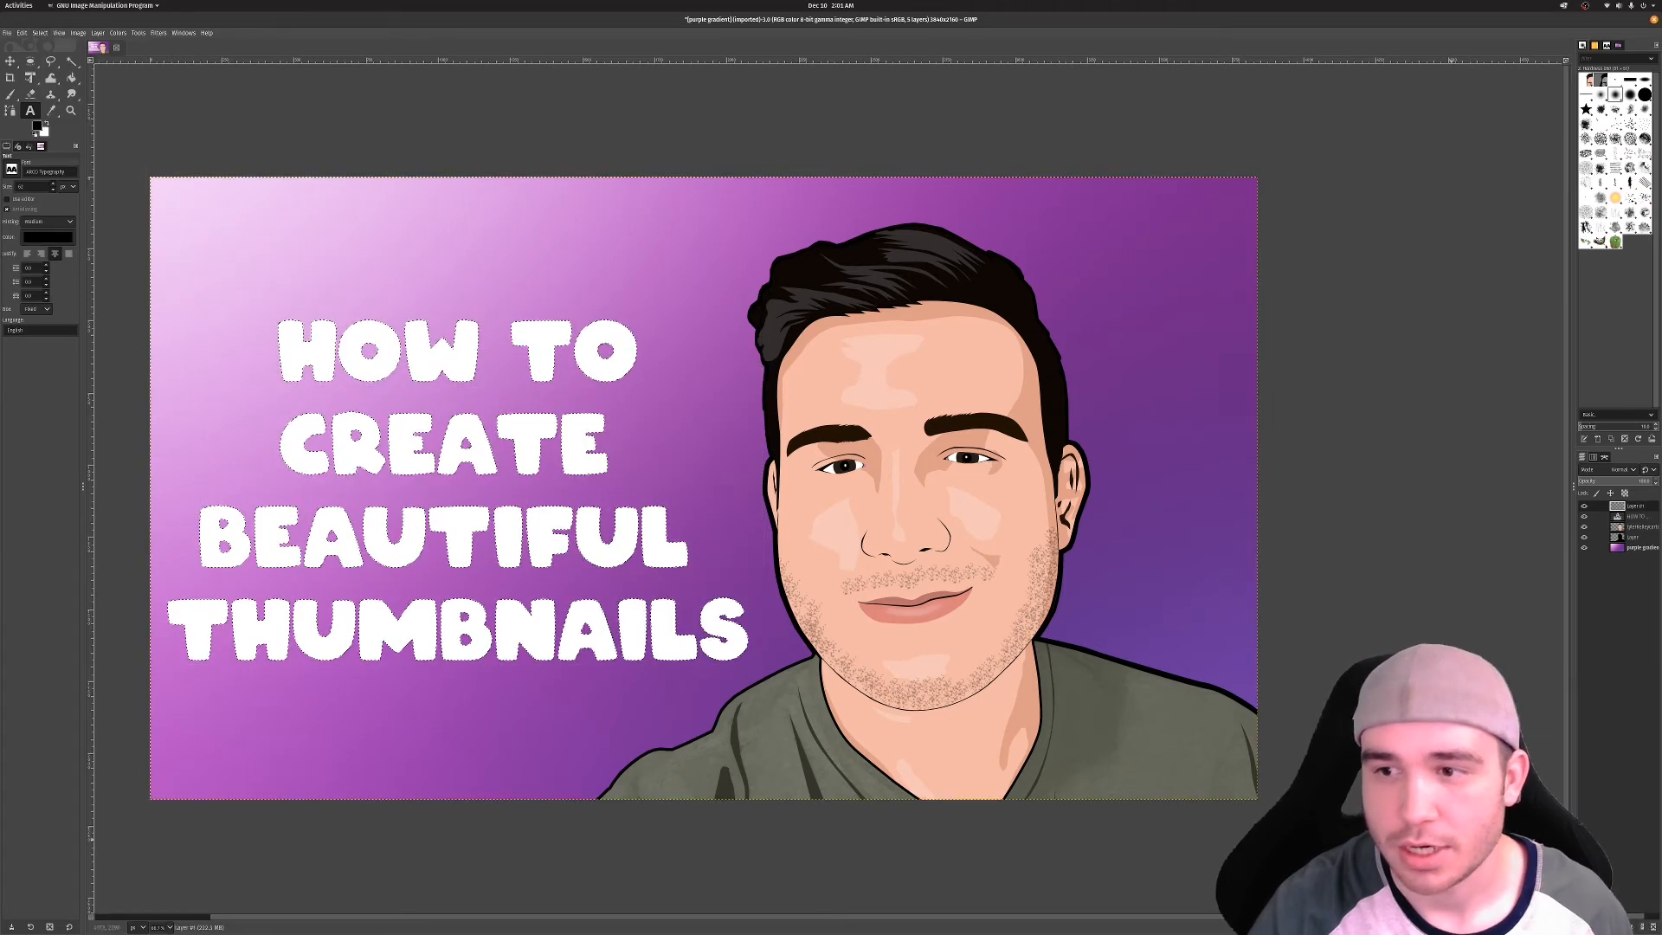
Grow the letter-shaped selection twice by the same amount
left_click(39, 33)
left_click(76, 160)
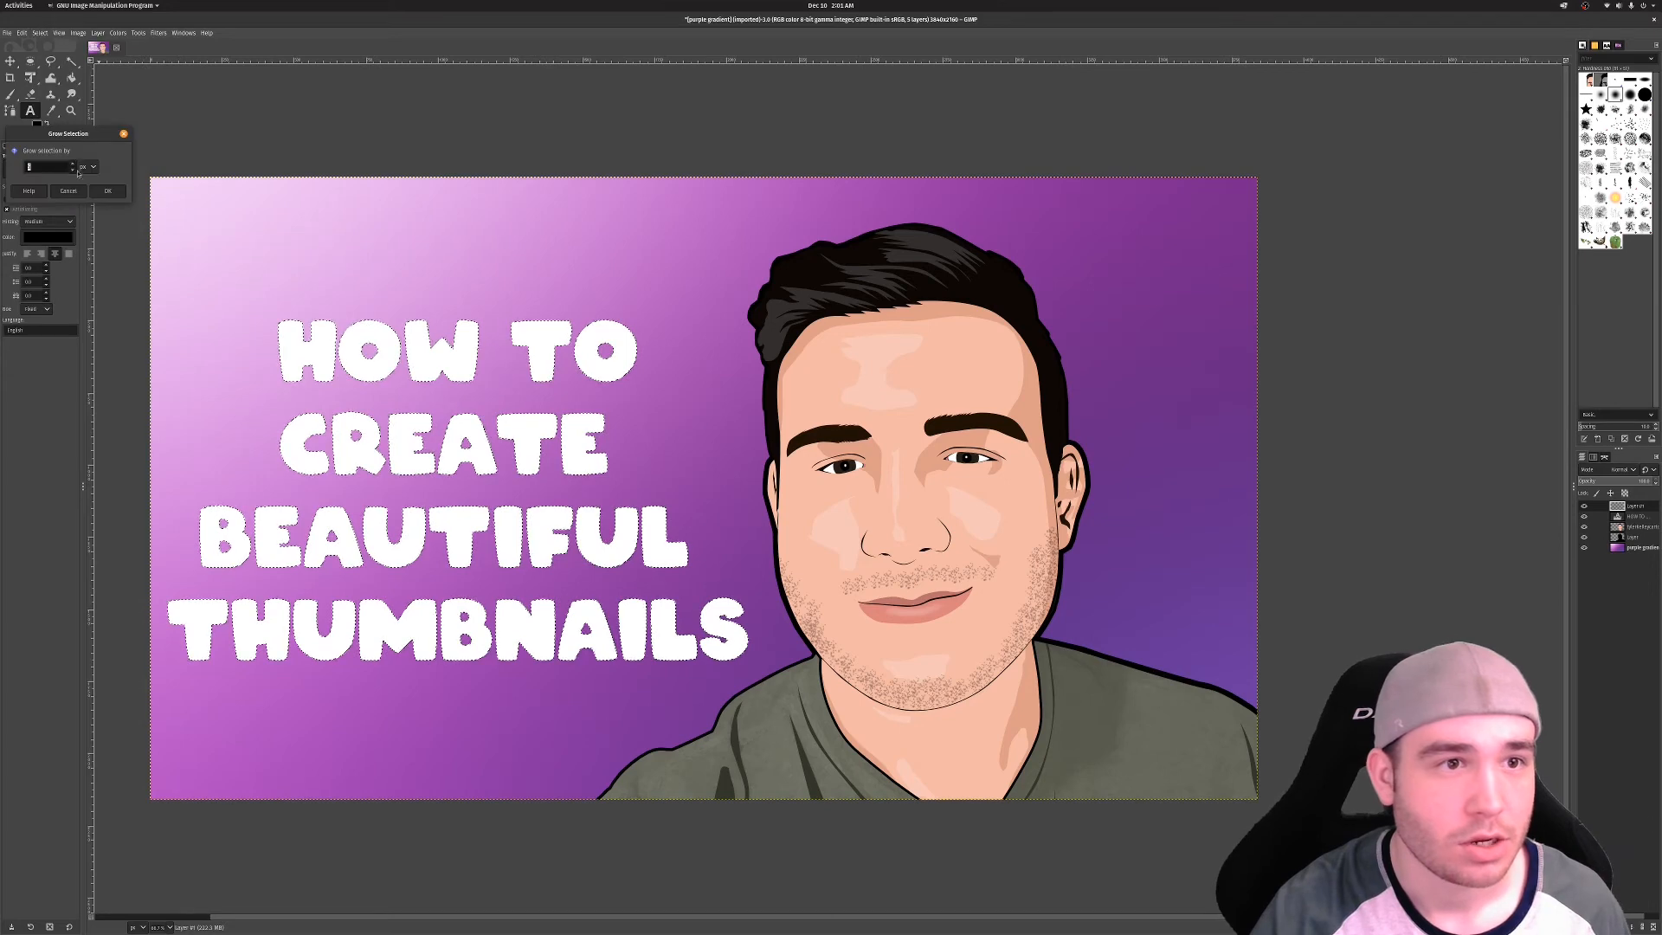
left_click(102, 190)
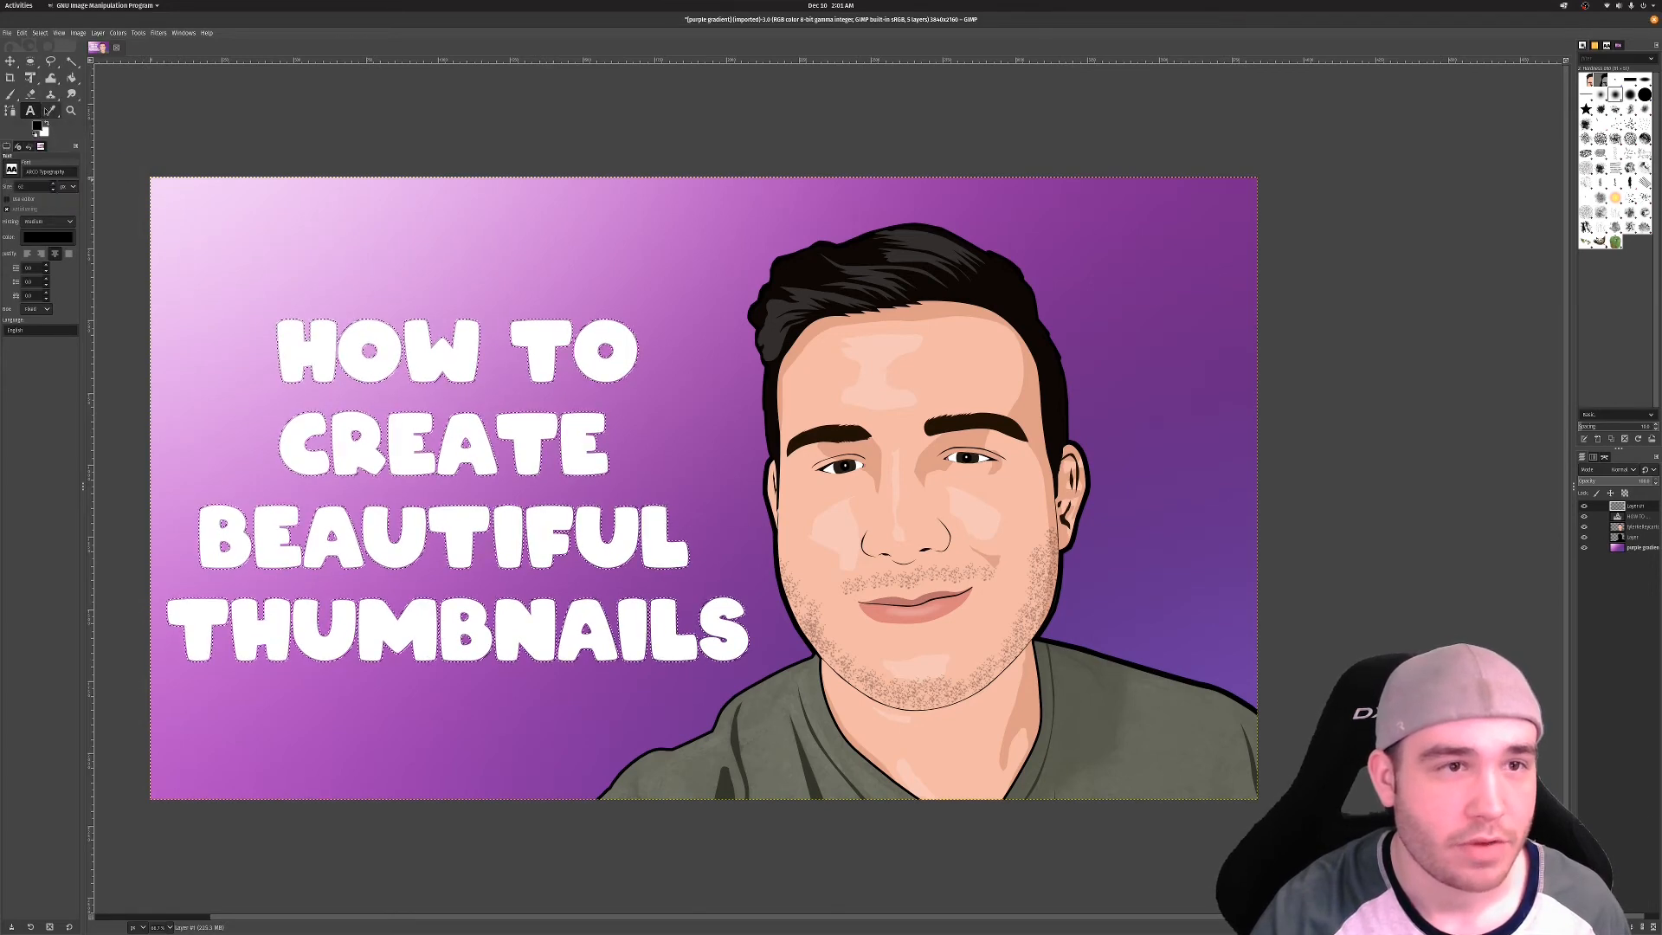
left_click(40, 32)
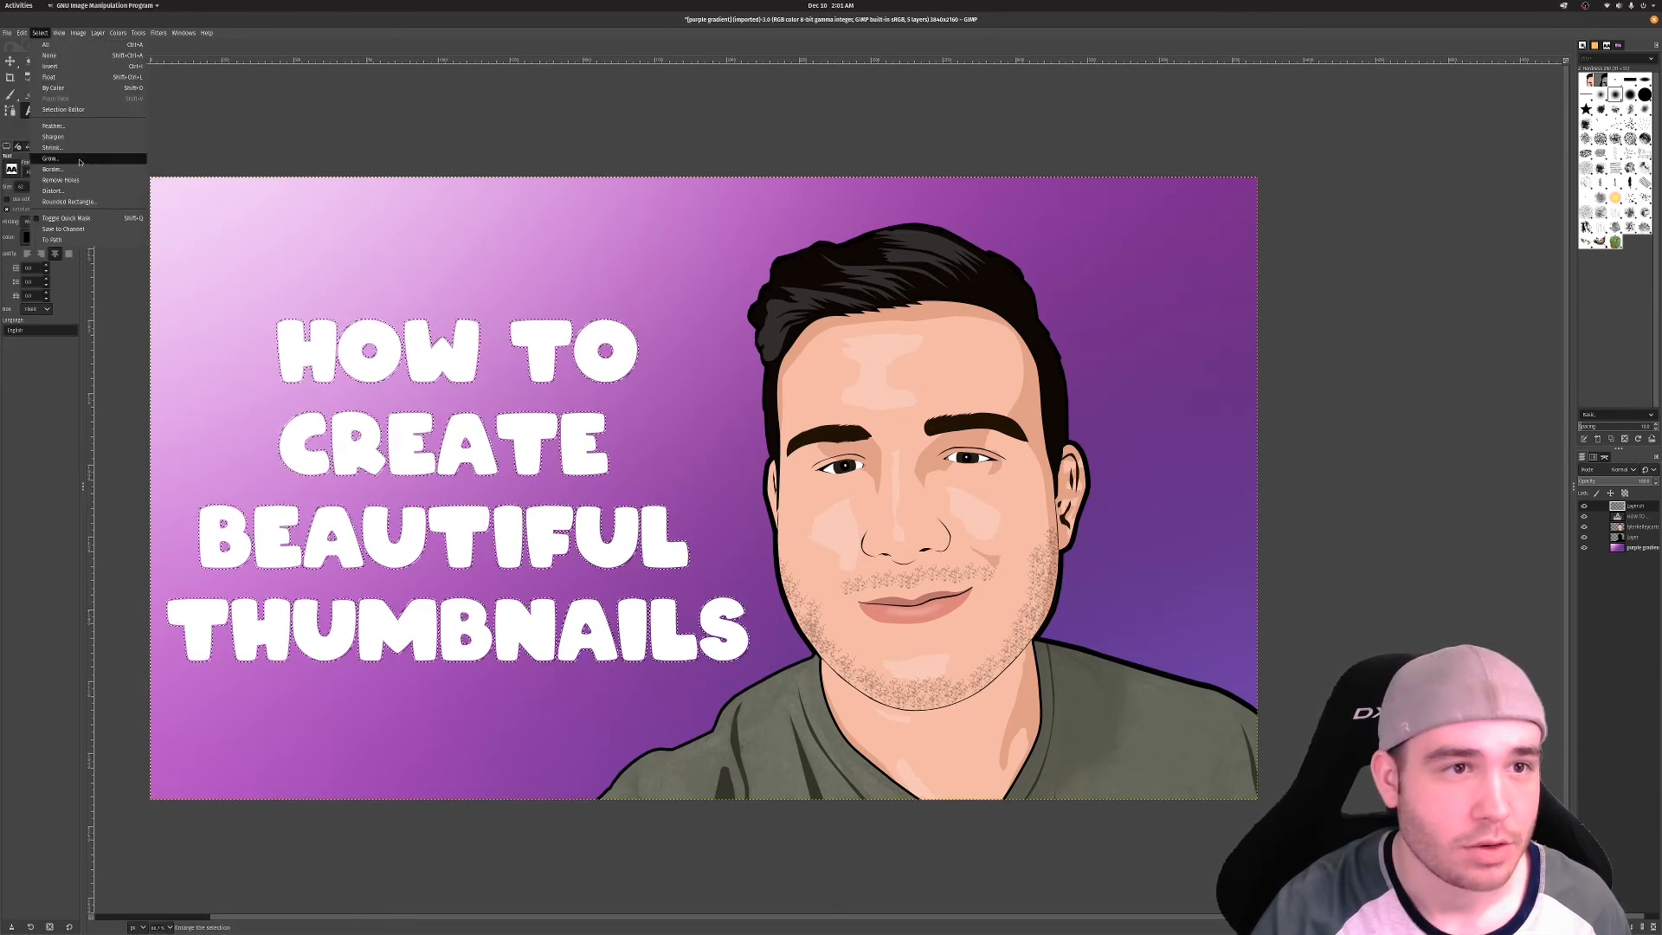
left_click(50, 158)
left_click(119, 194)
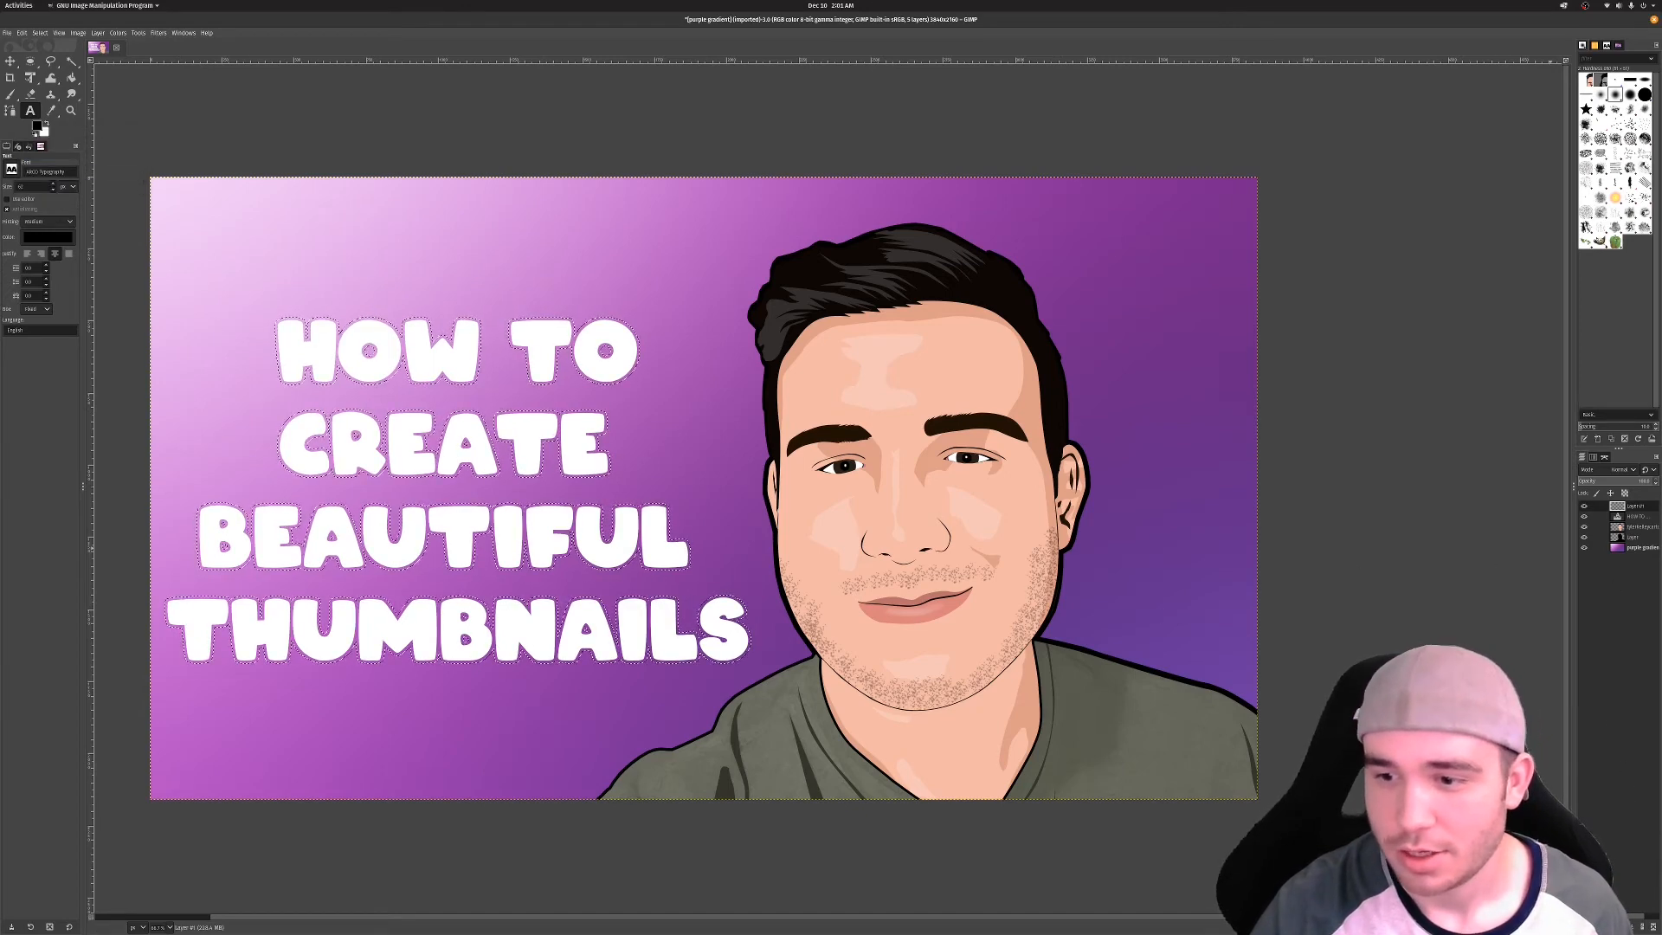
Activate Bucket Fill and swap the foreground and background colours so white is the foreground
left_click(72, 77)
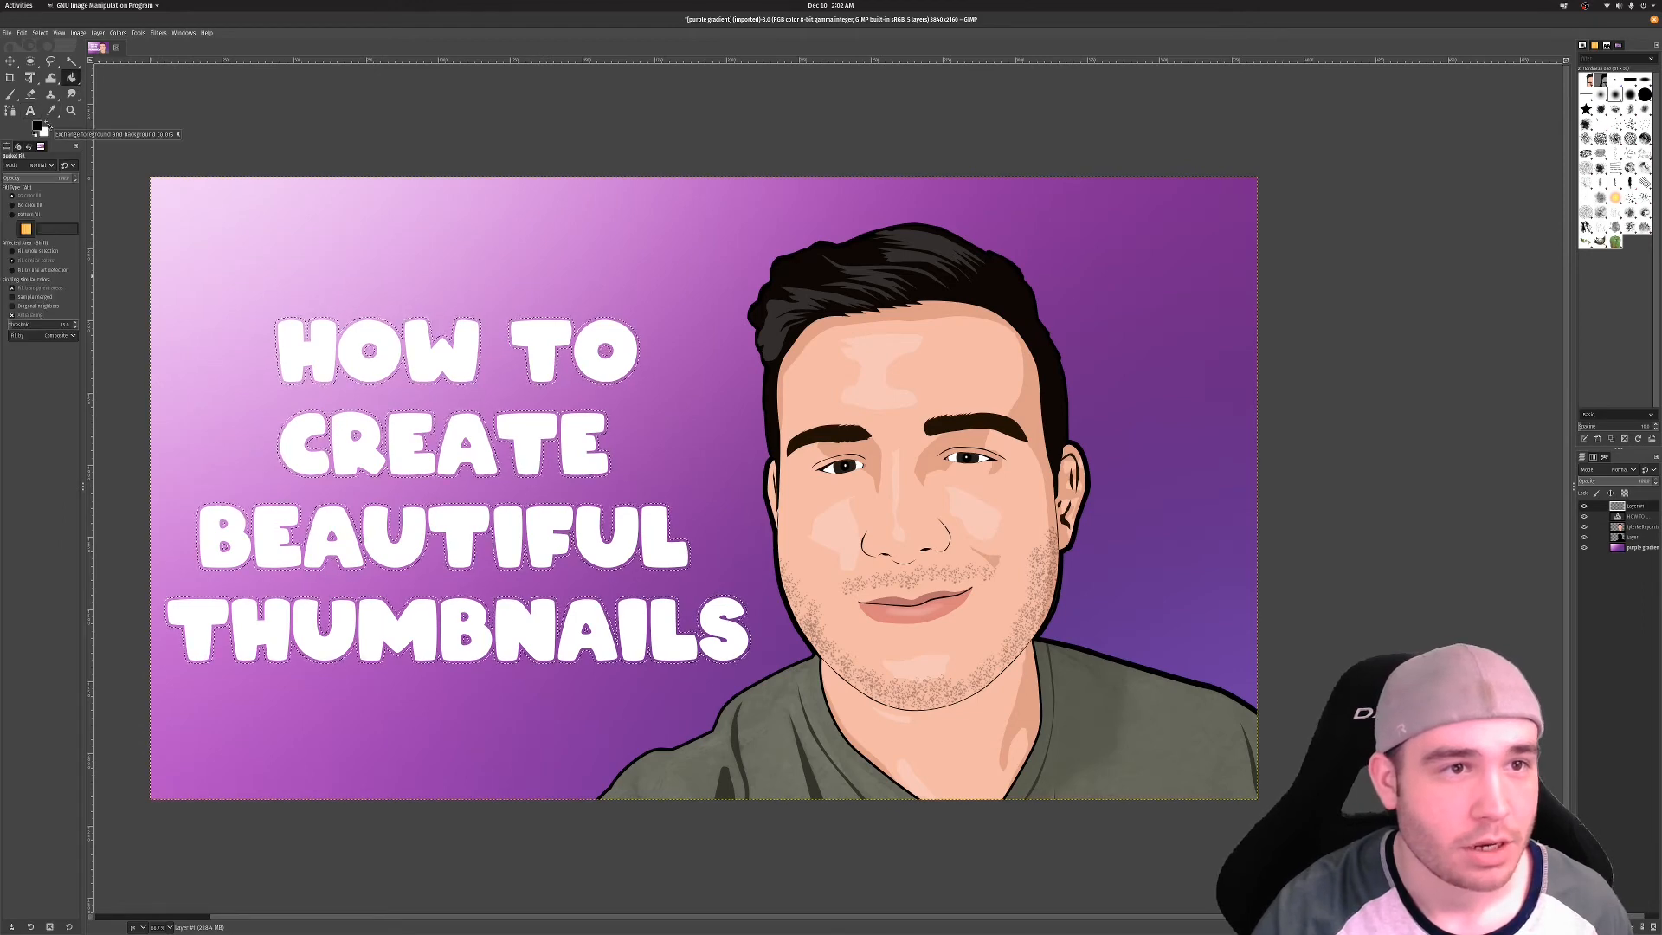
left_click(48, 126)
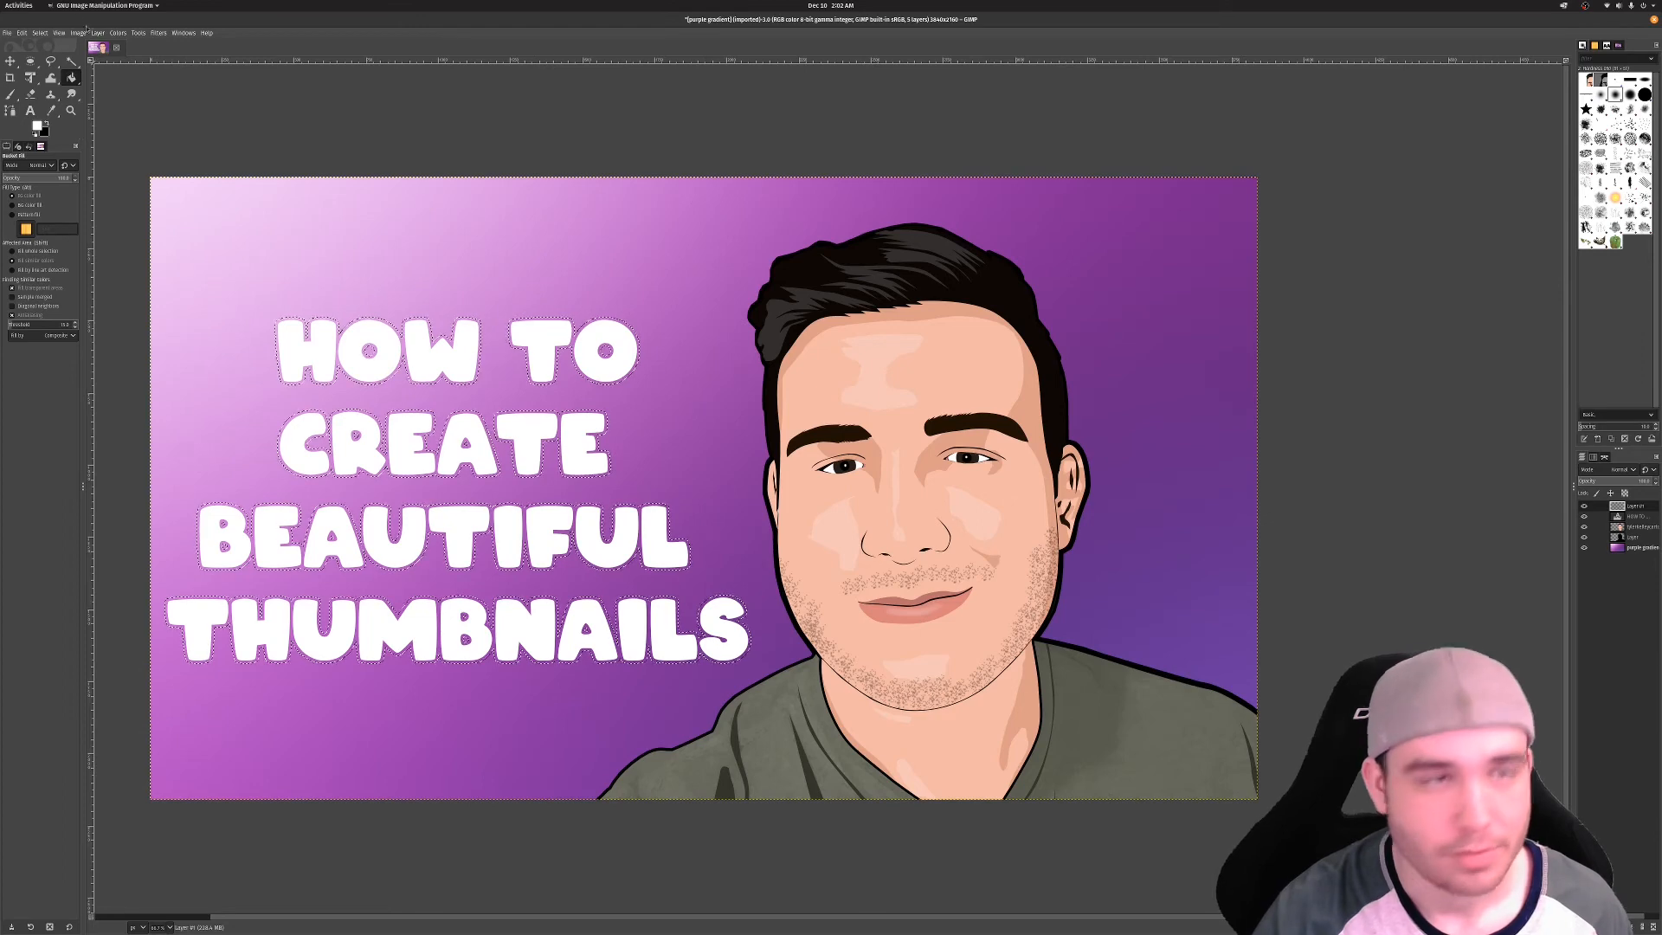
Shrink the letter selection by 10 px and delete the empty layer above the title text
left_click(41, 33)
left_click(69, 146)
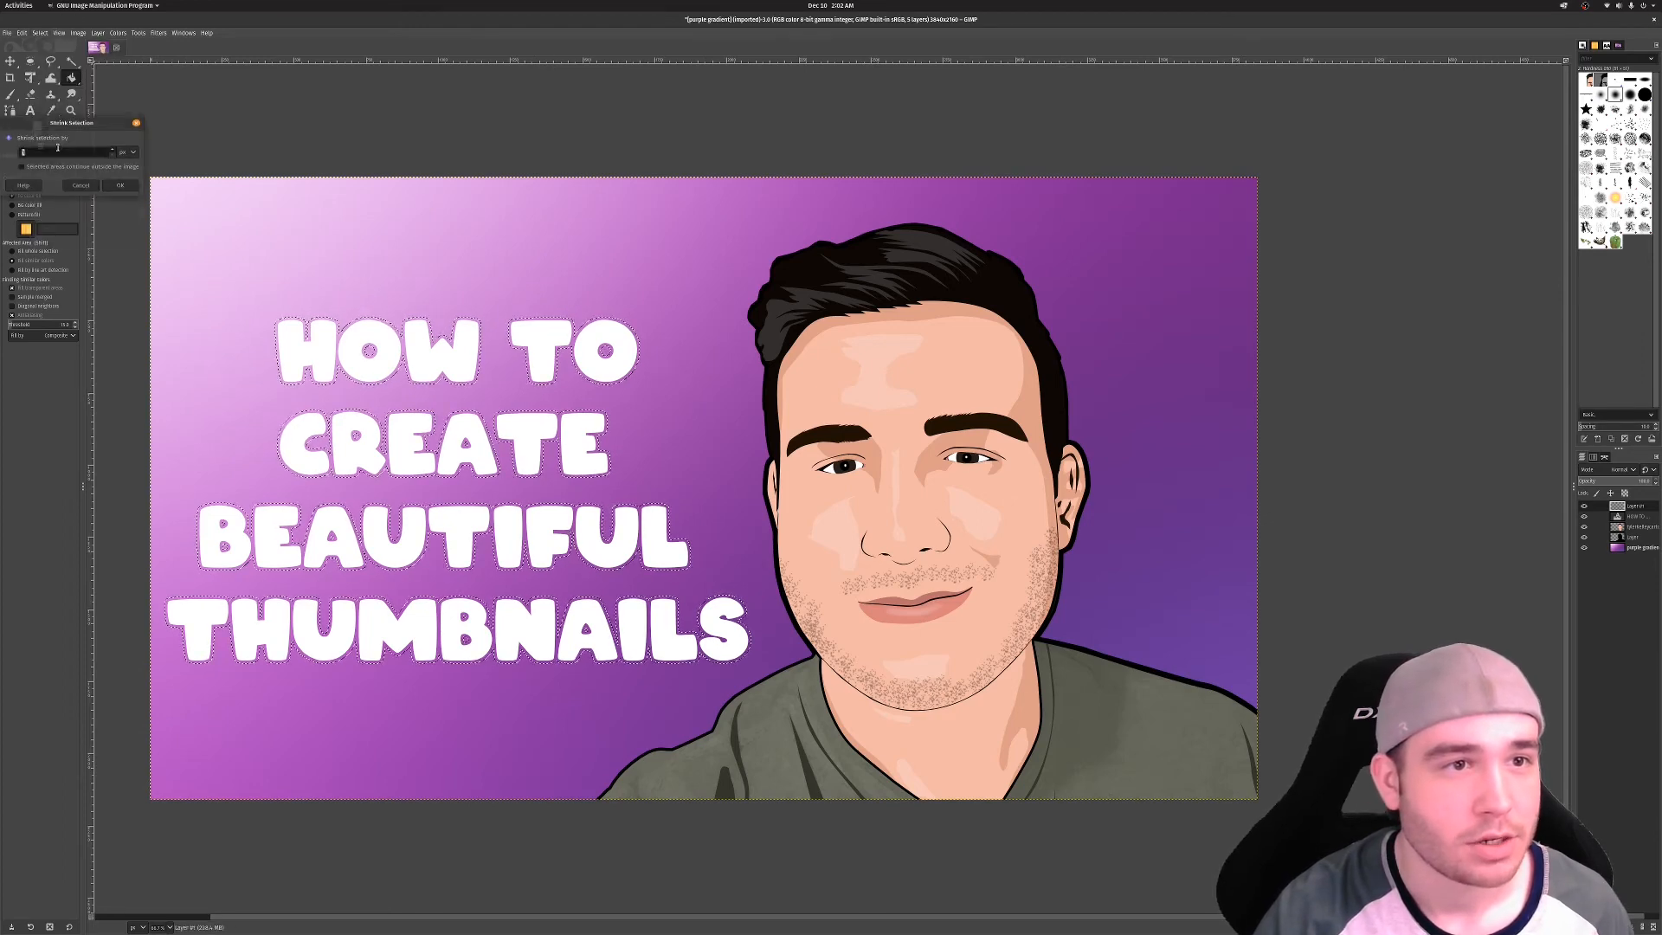
type("10")
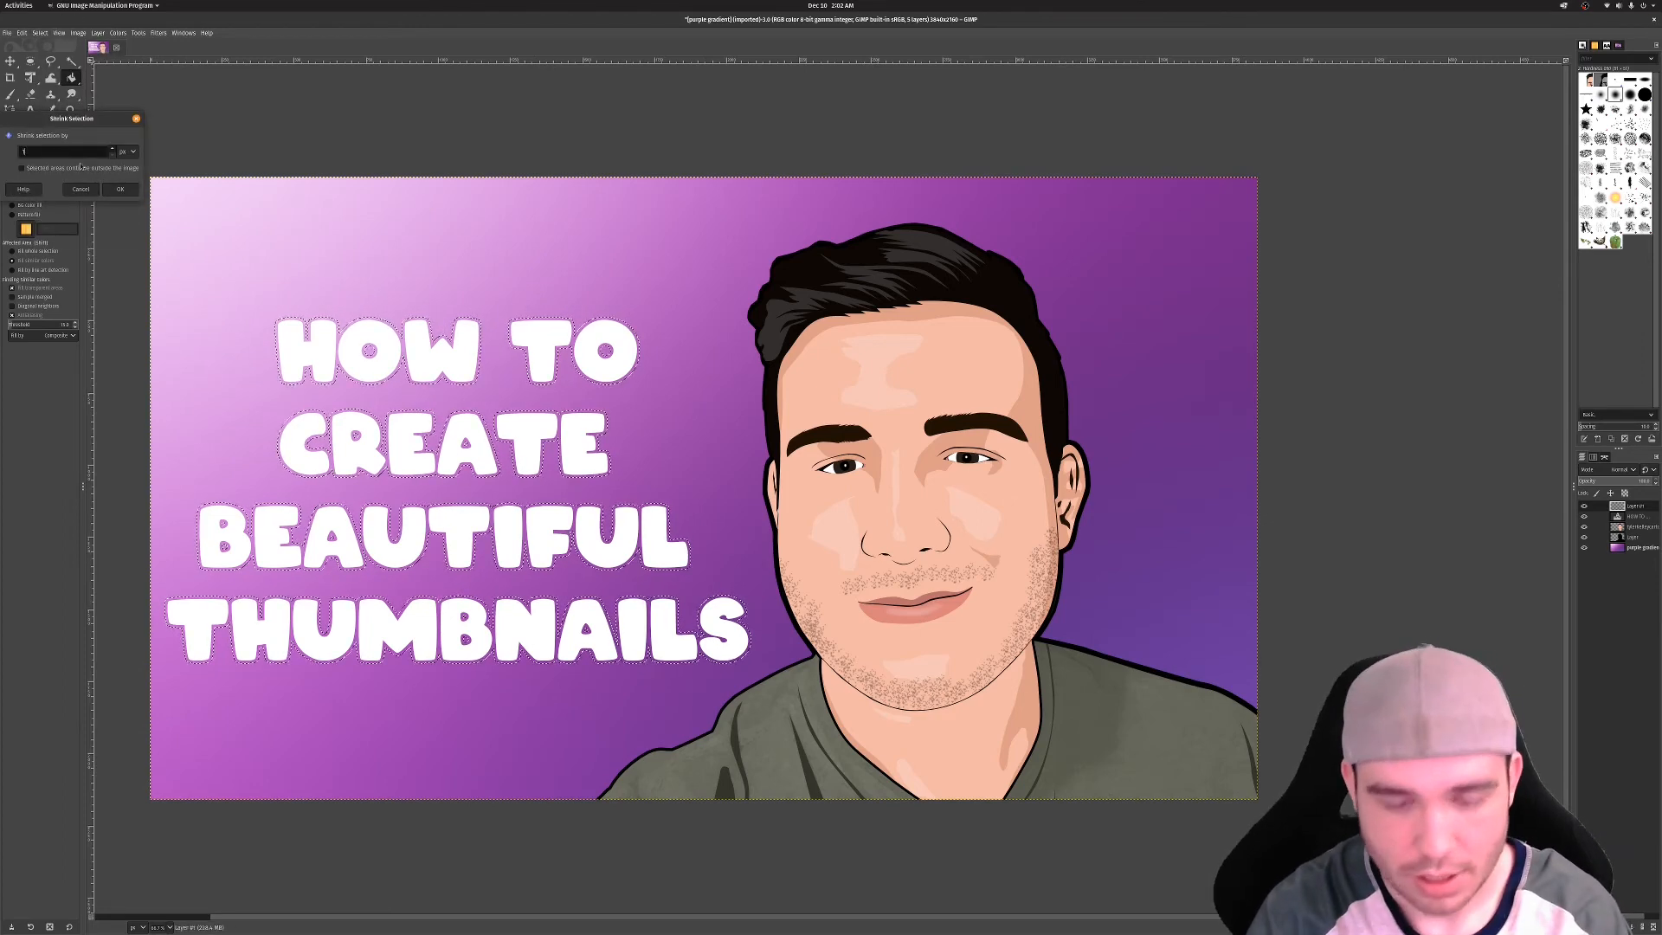
left_click(120, 189)
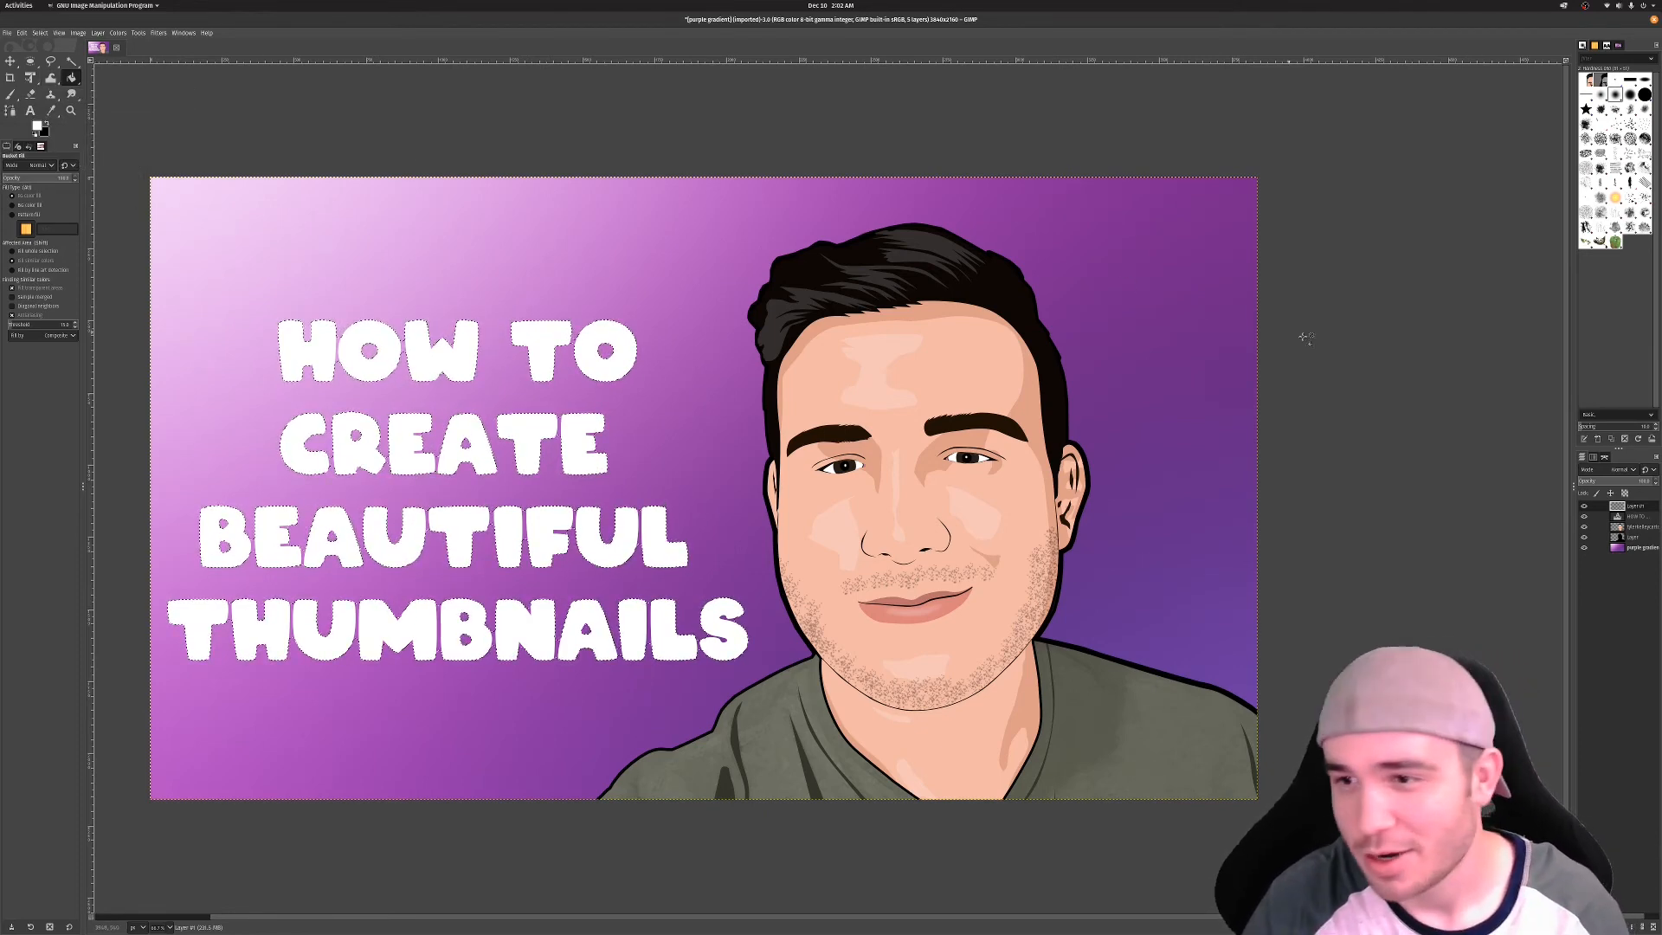
right_click(1641, 509)
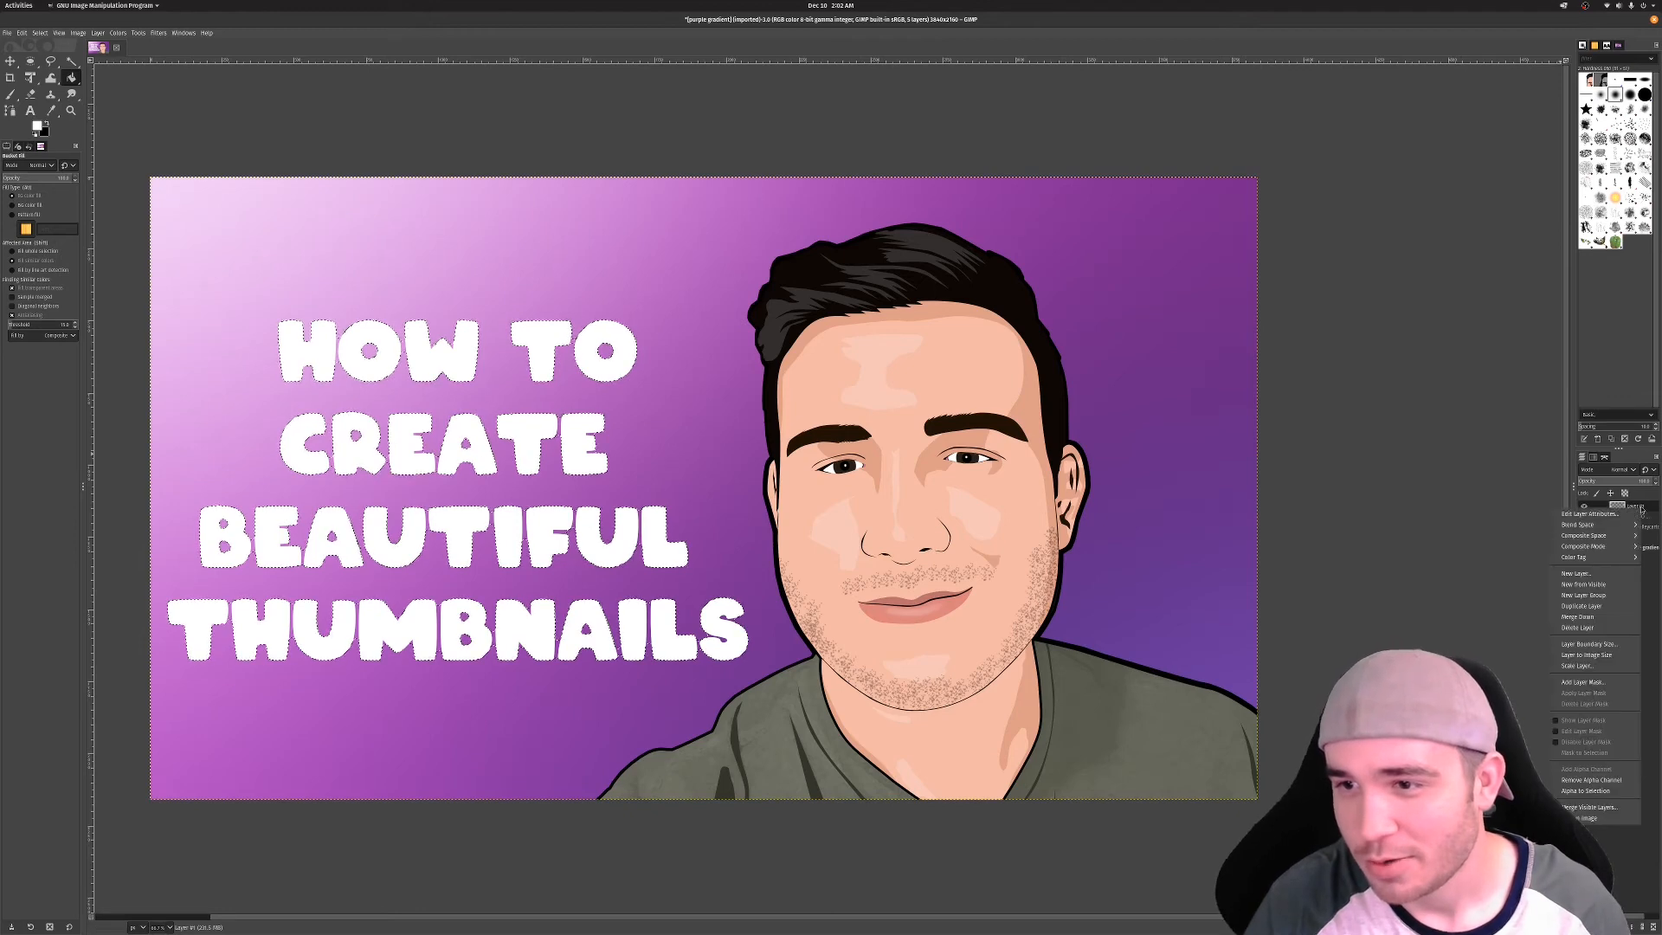
left_click(1604, 627)
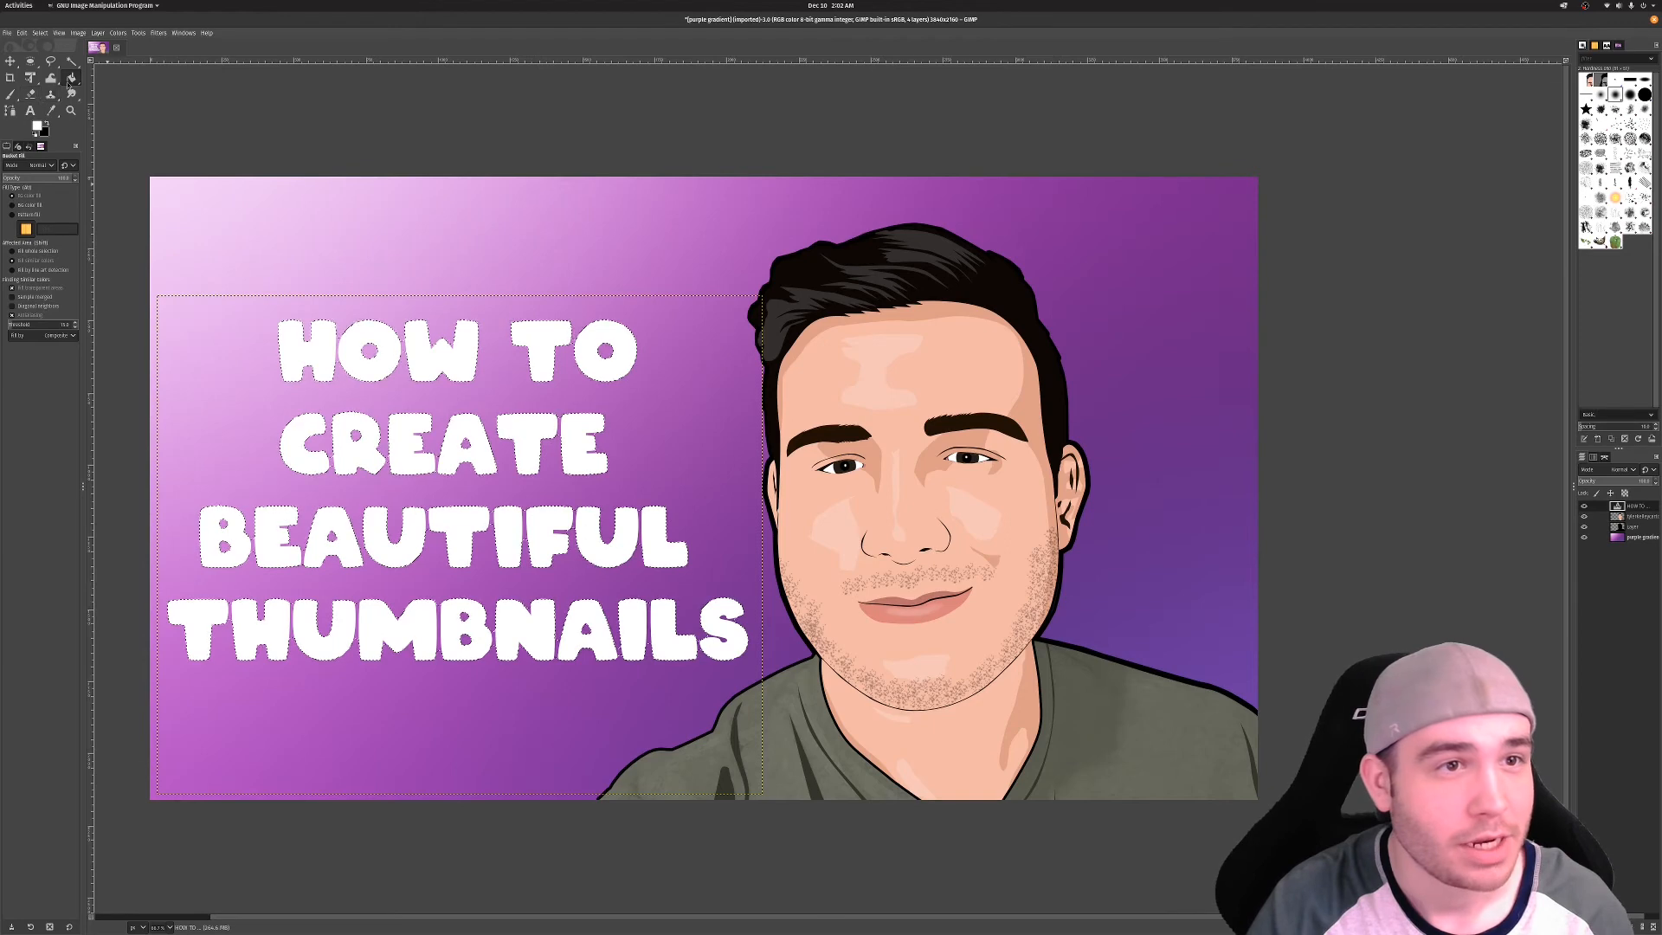
Activate the Gradient tool and set the foreground colour to bright yellow
left_click_drag(71, 79, 97, 90)
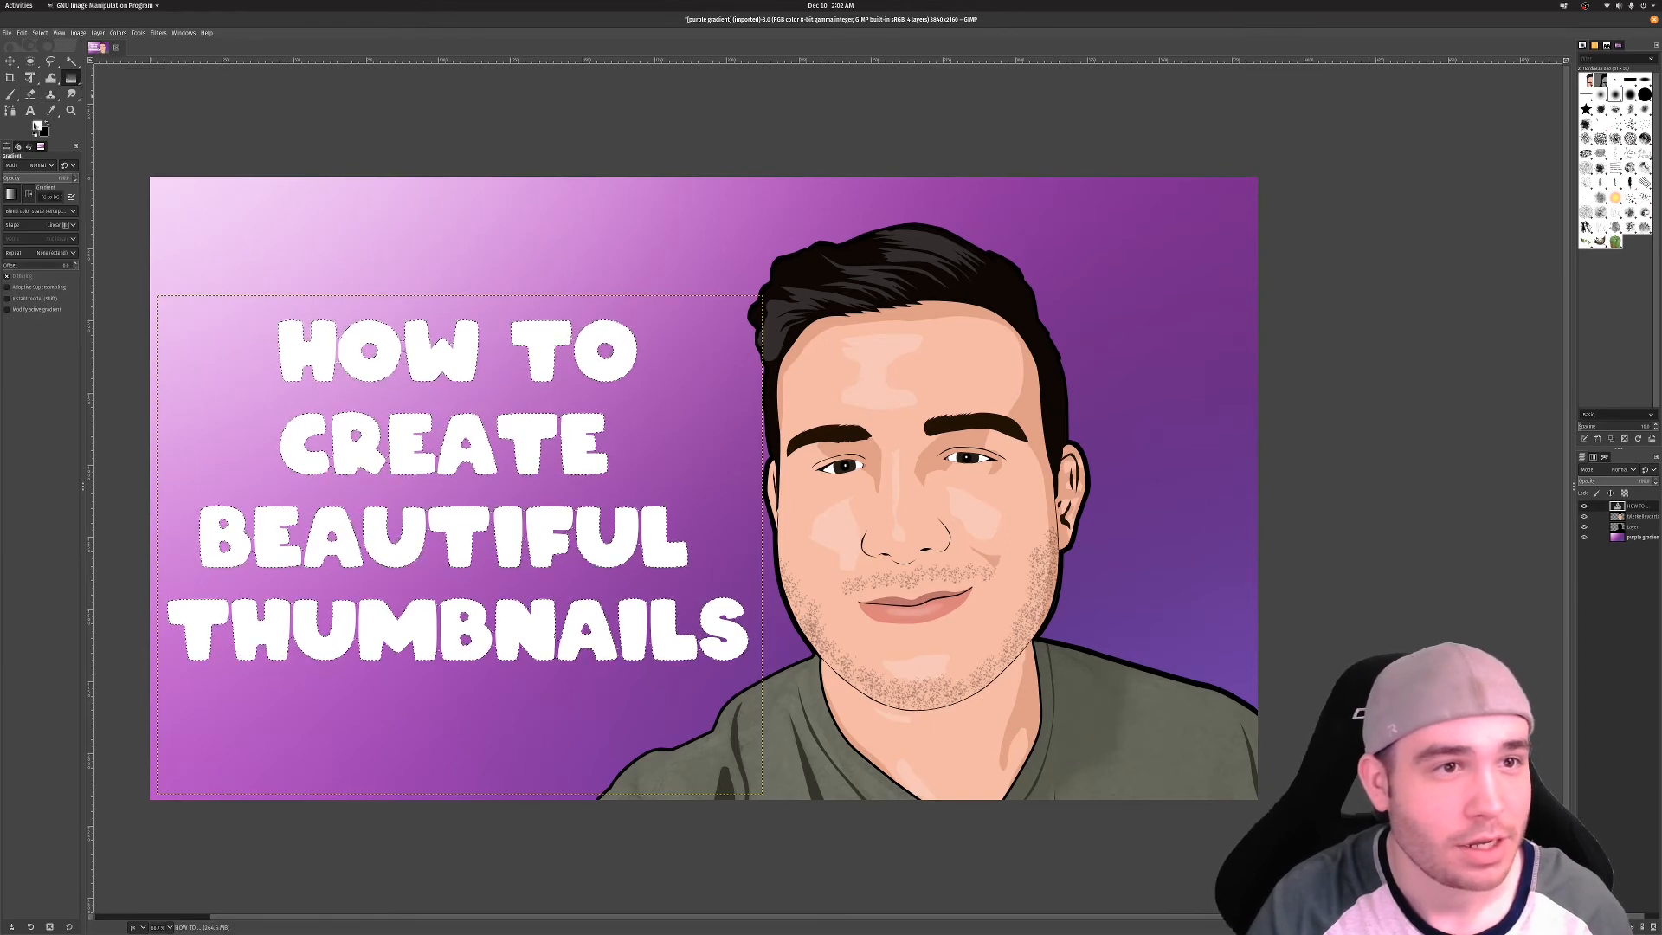
left_click(38, 125)
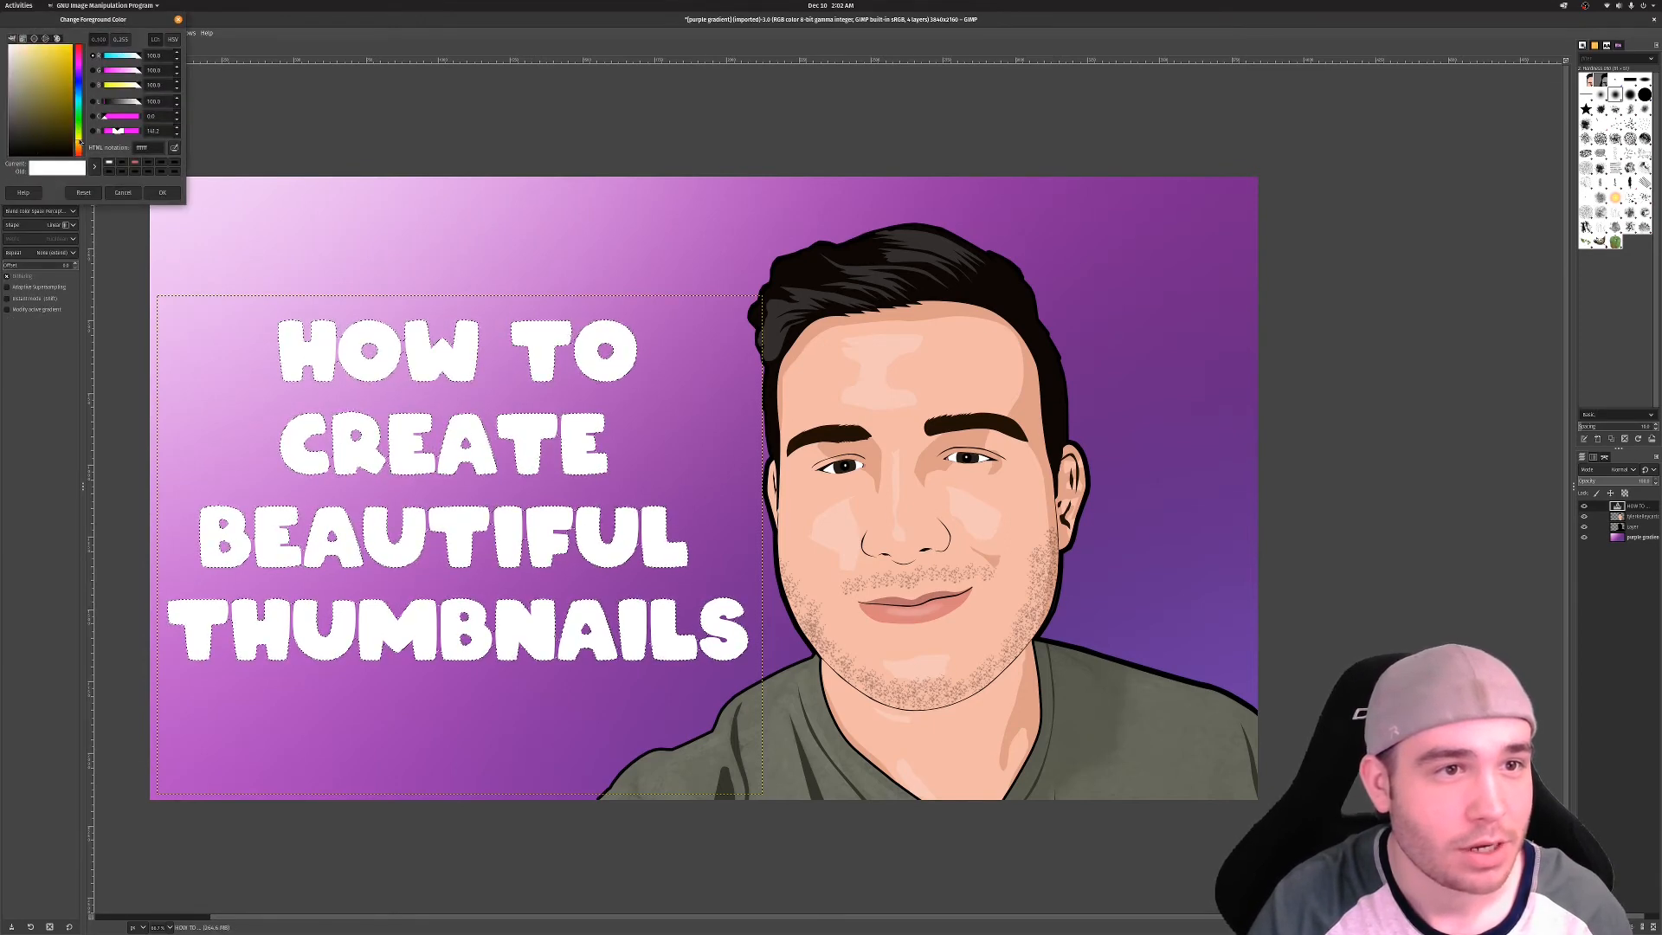
left_click_drag(64, 90, 82, 39)
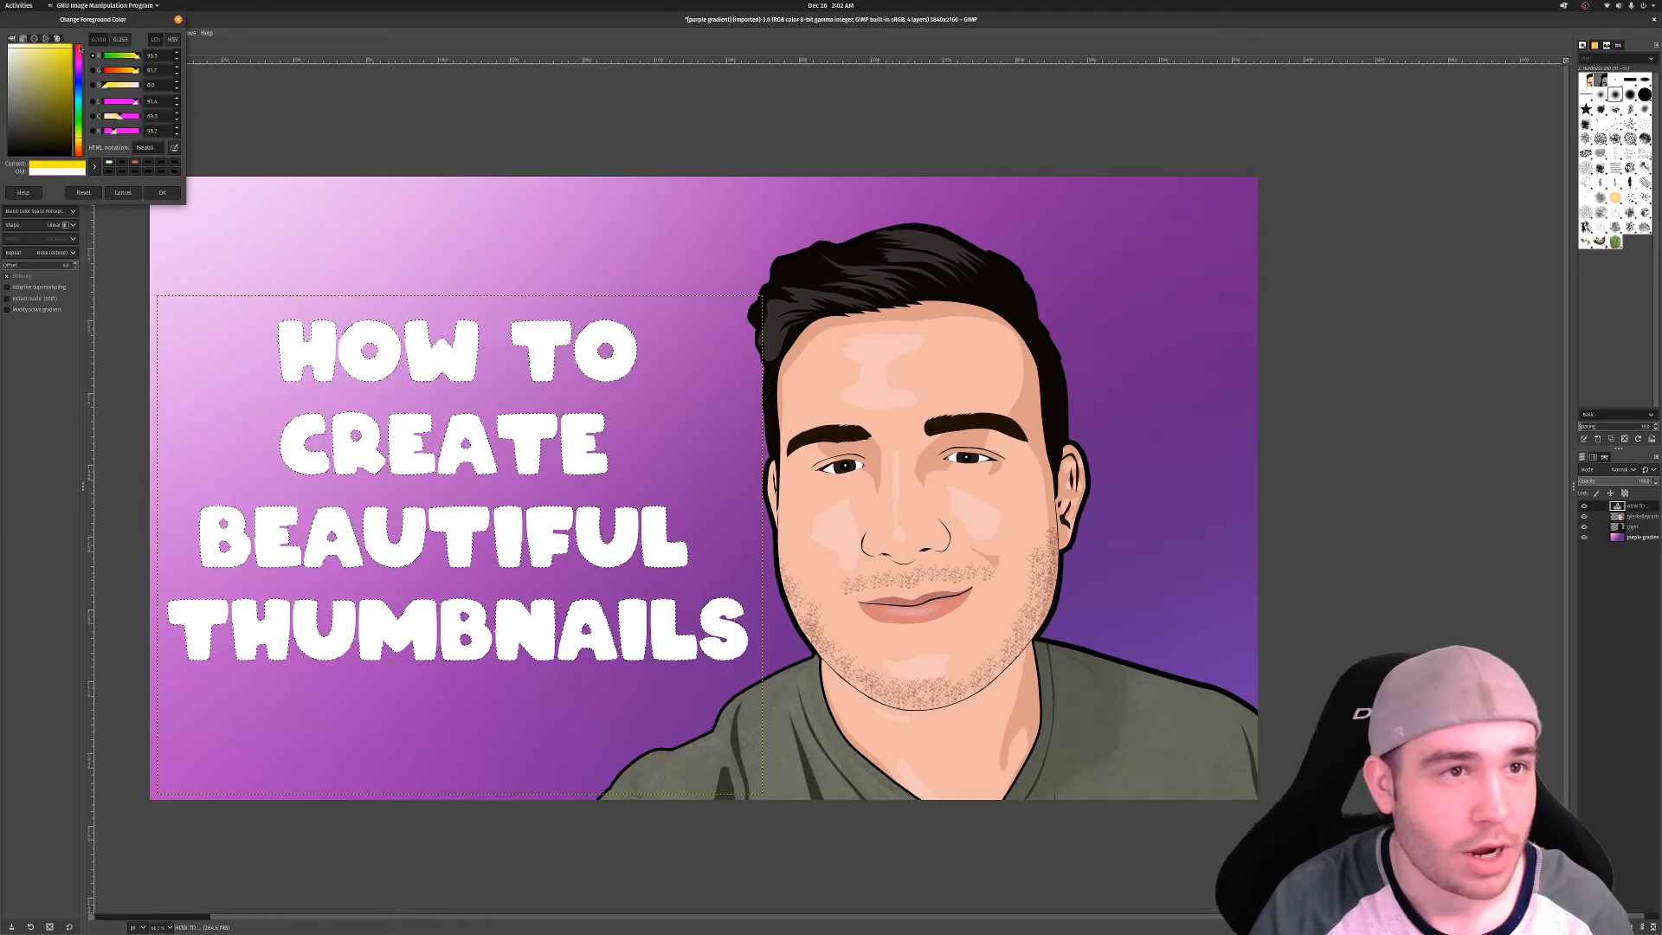
left_click(162, 192)
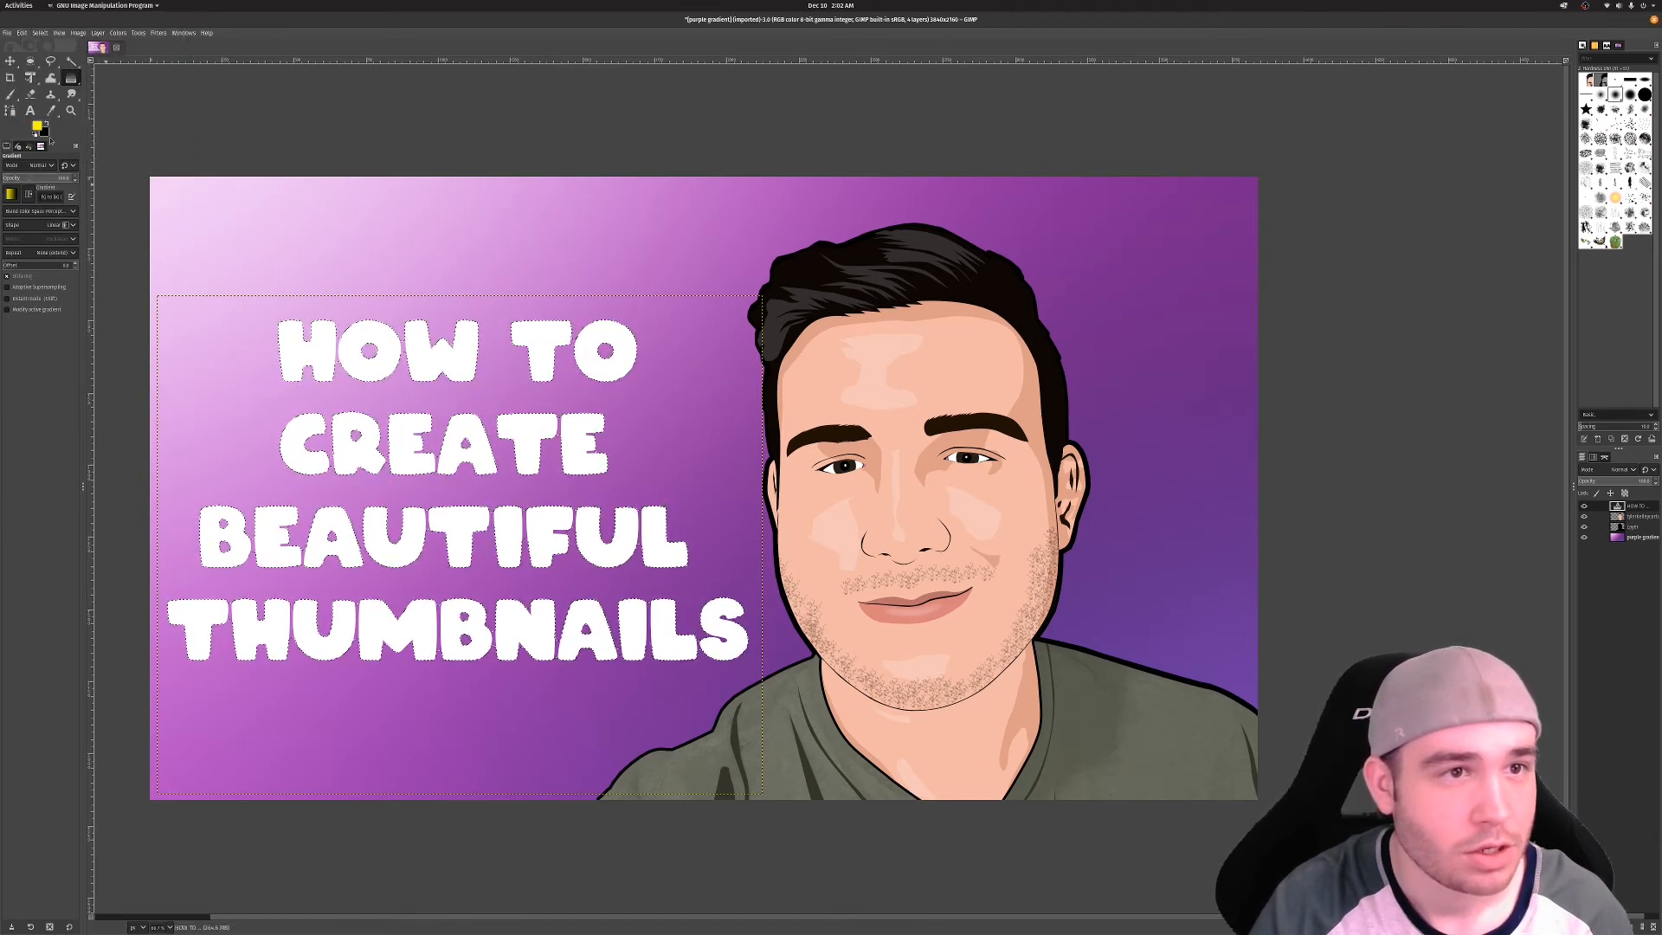
Set the background colour to a bright, fully saturated orange
left_click(47, 135)
left_click(79, 148)
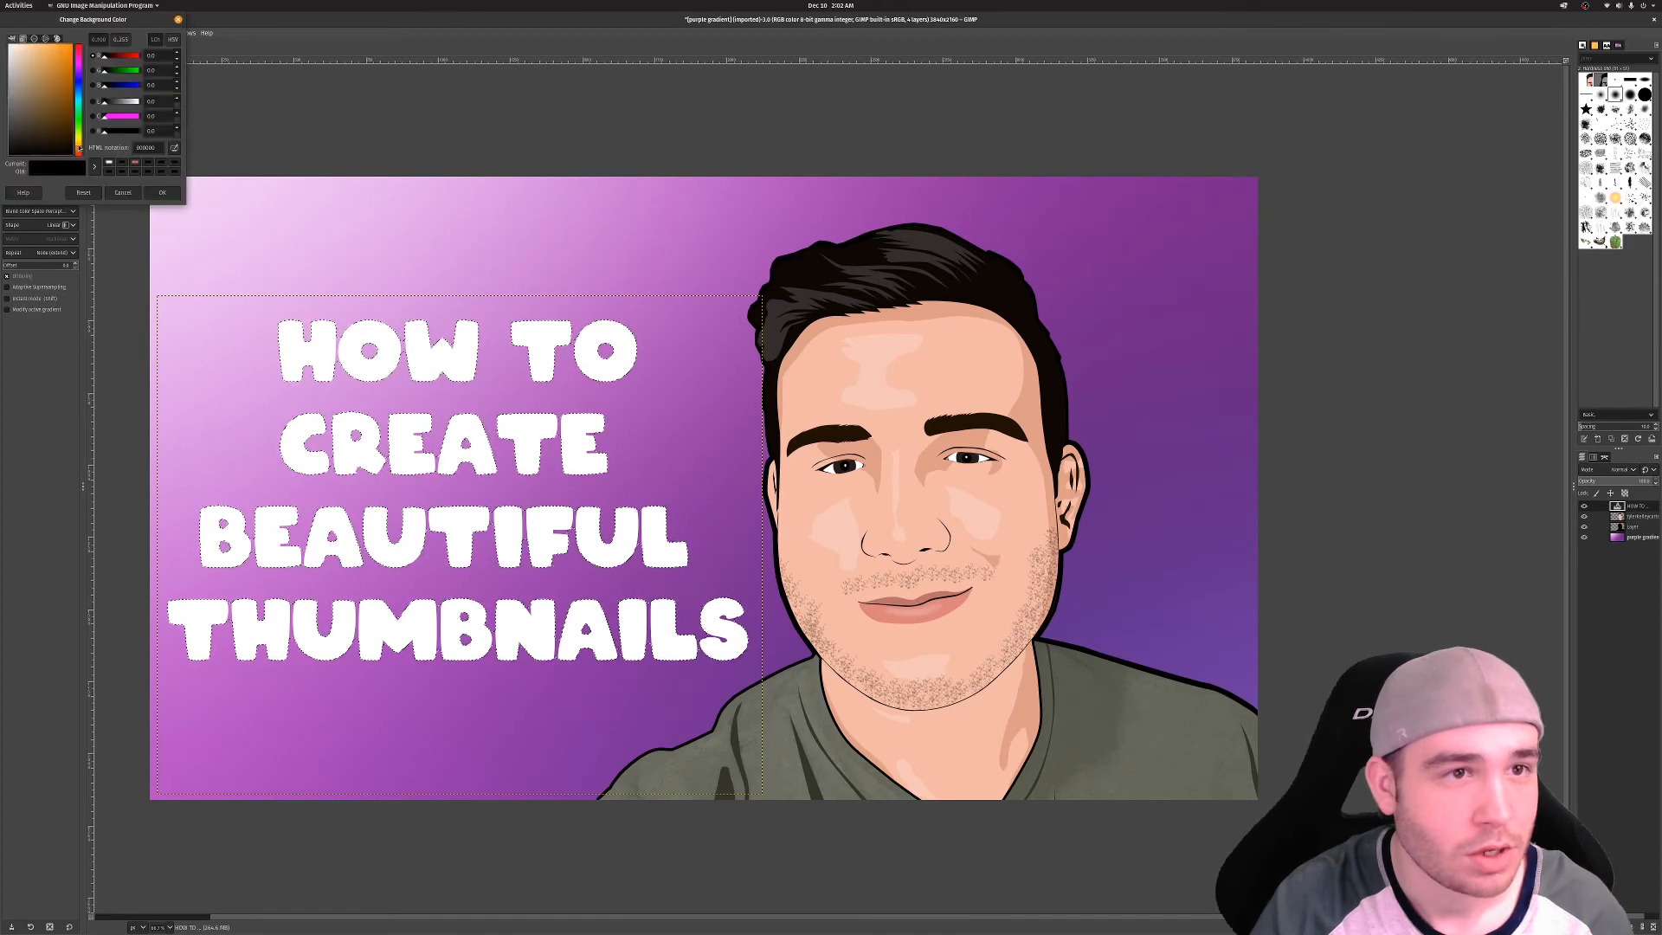
left_click_drag(66, 106, 73, 44)
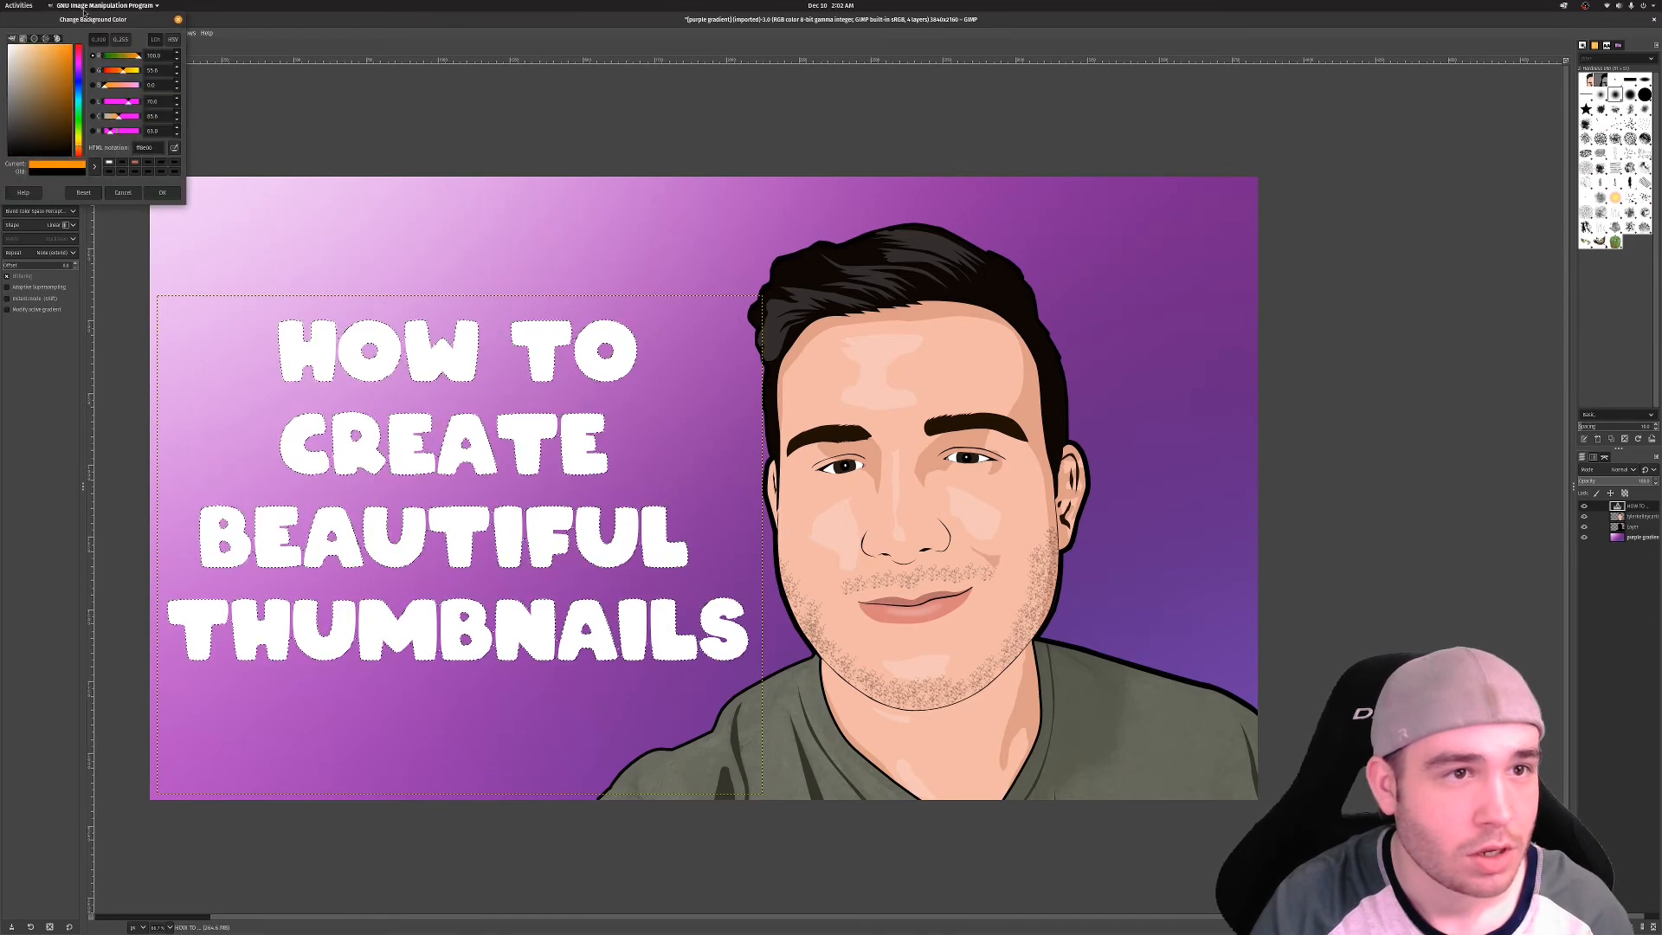
left_click(161, 191)
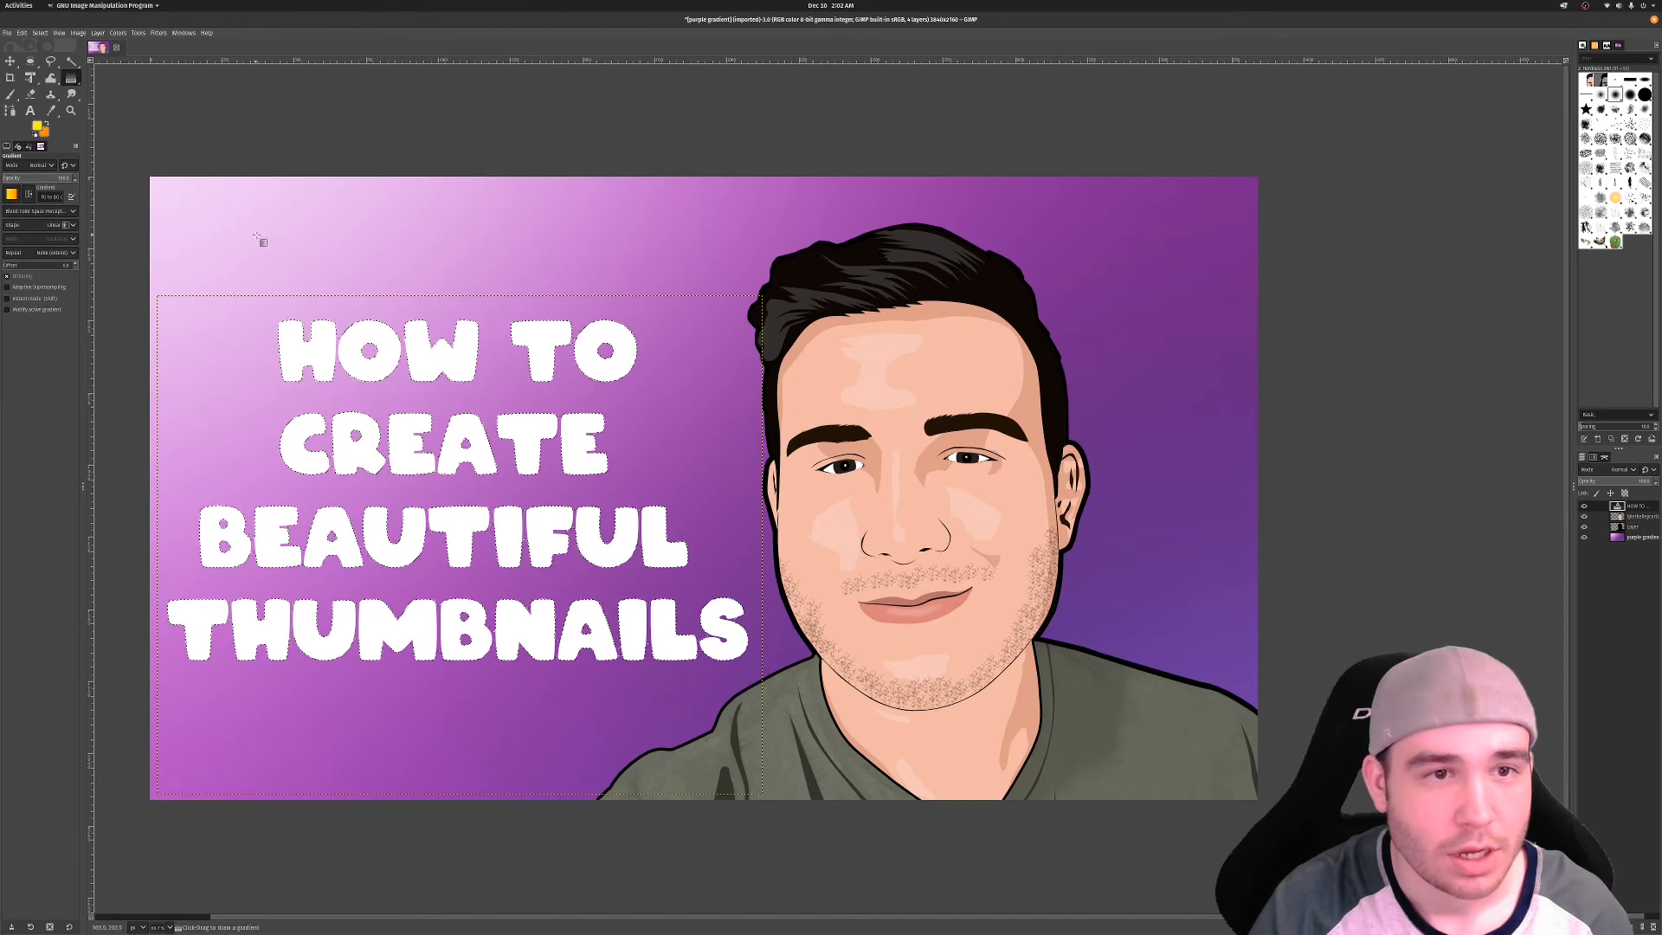
left_click_drag(250, 233, 647, 733)
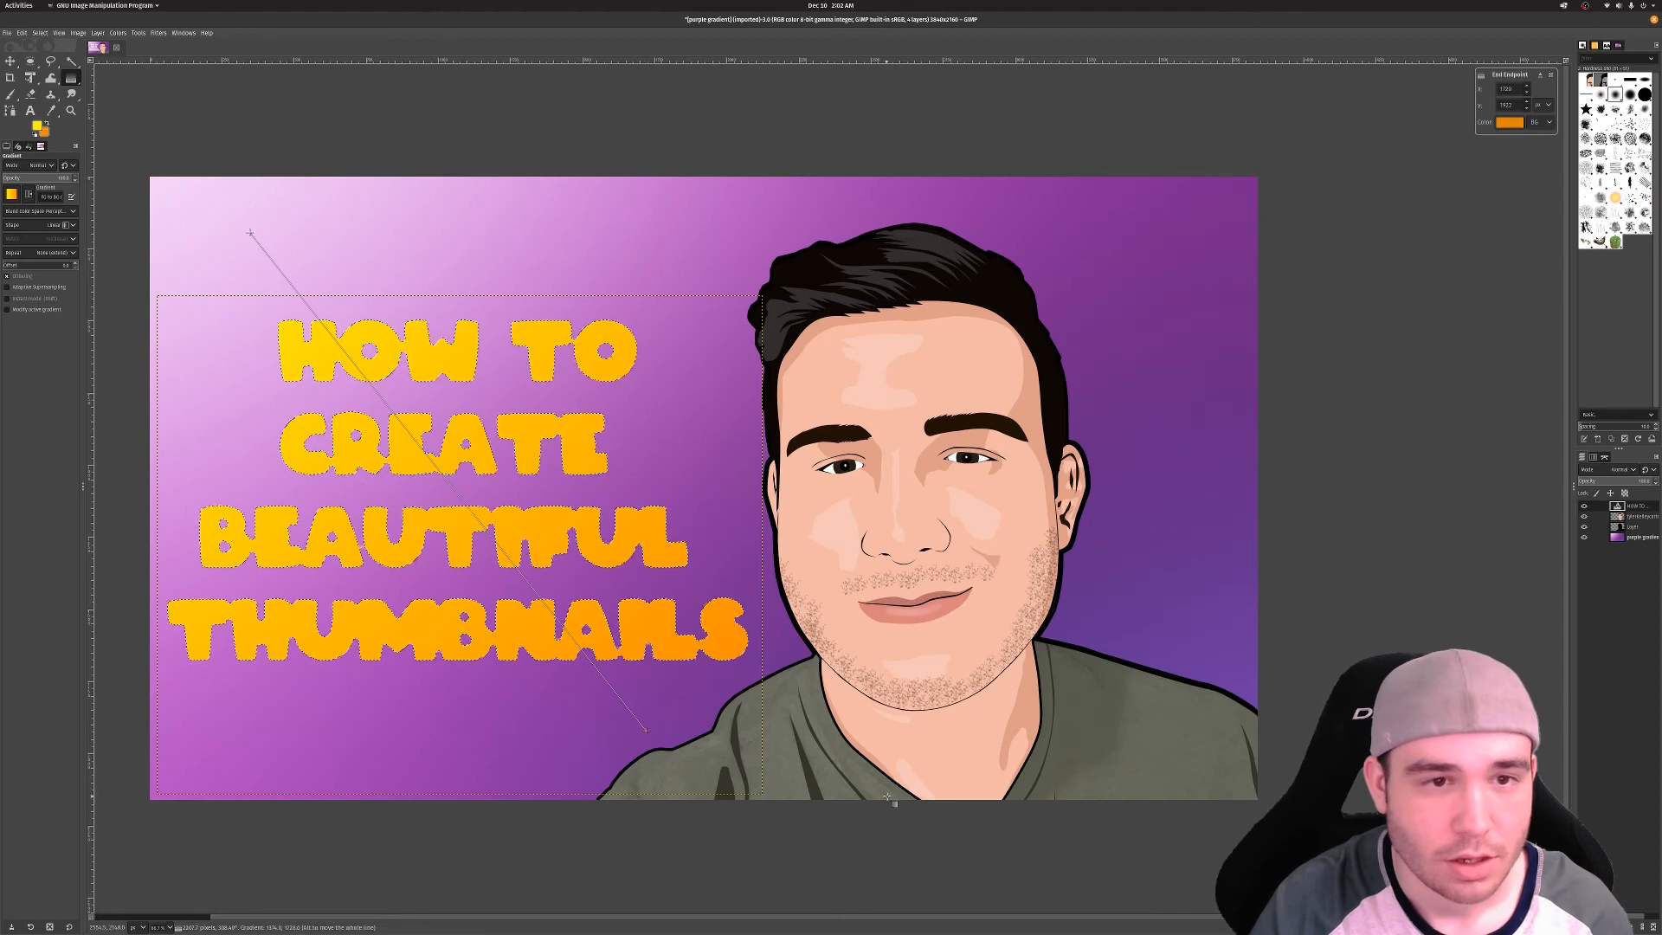
left_click(1314, 603)
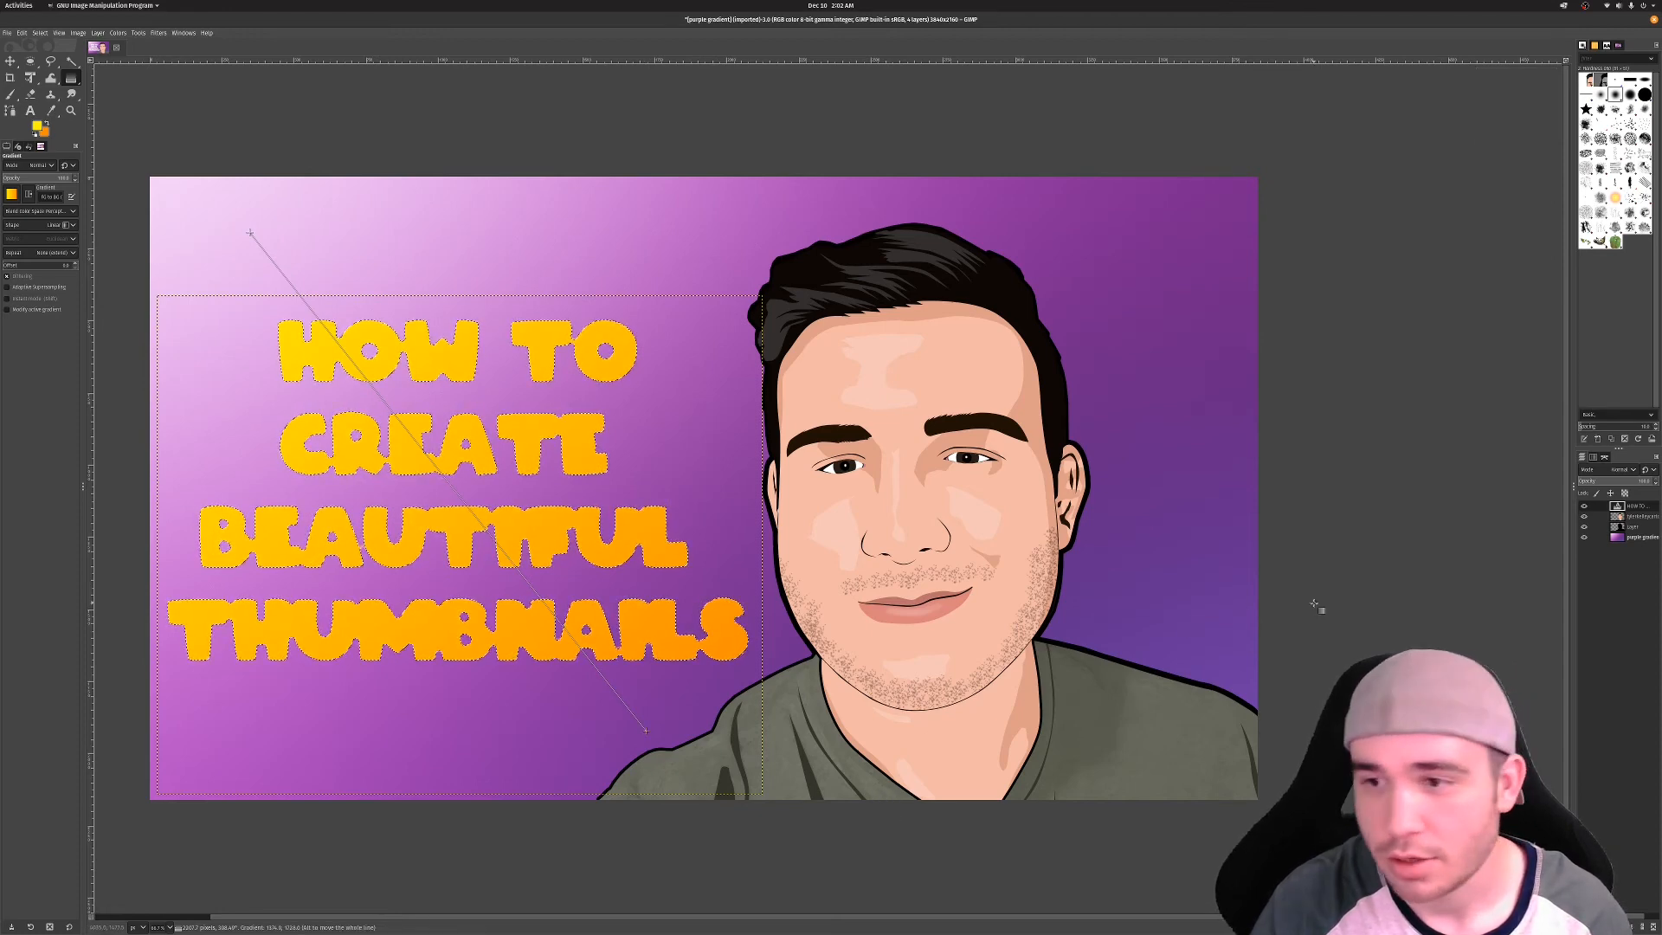
key("Escape")
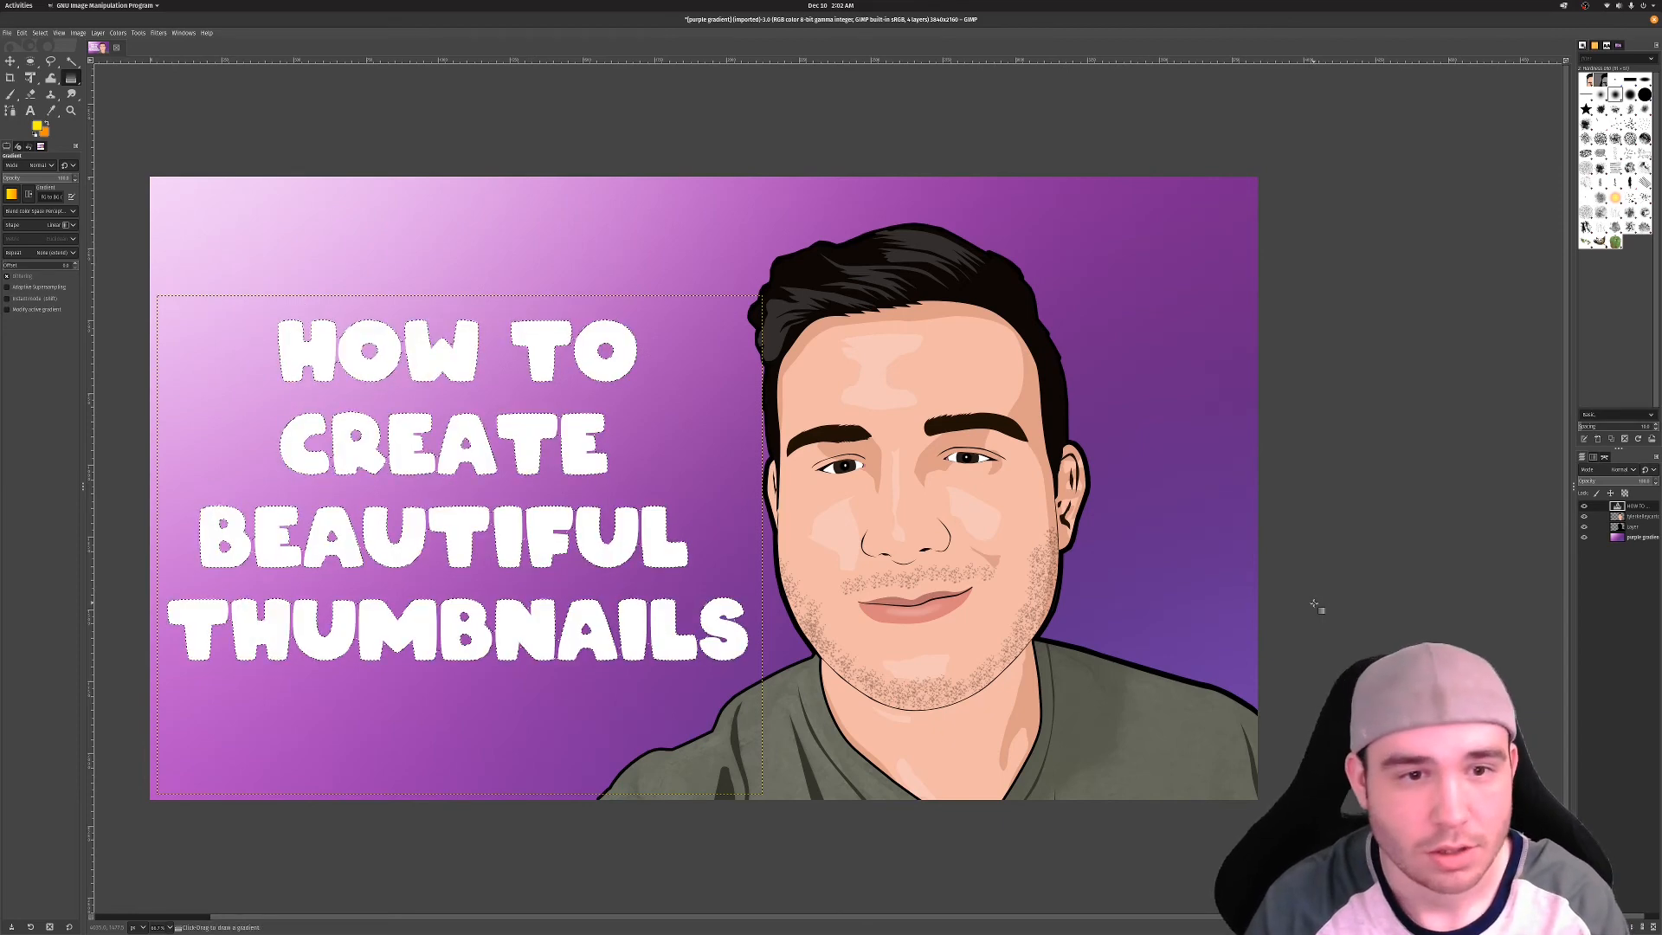
key("ctrl+shift+n")
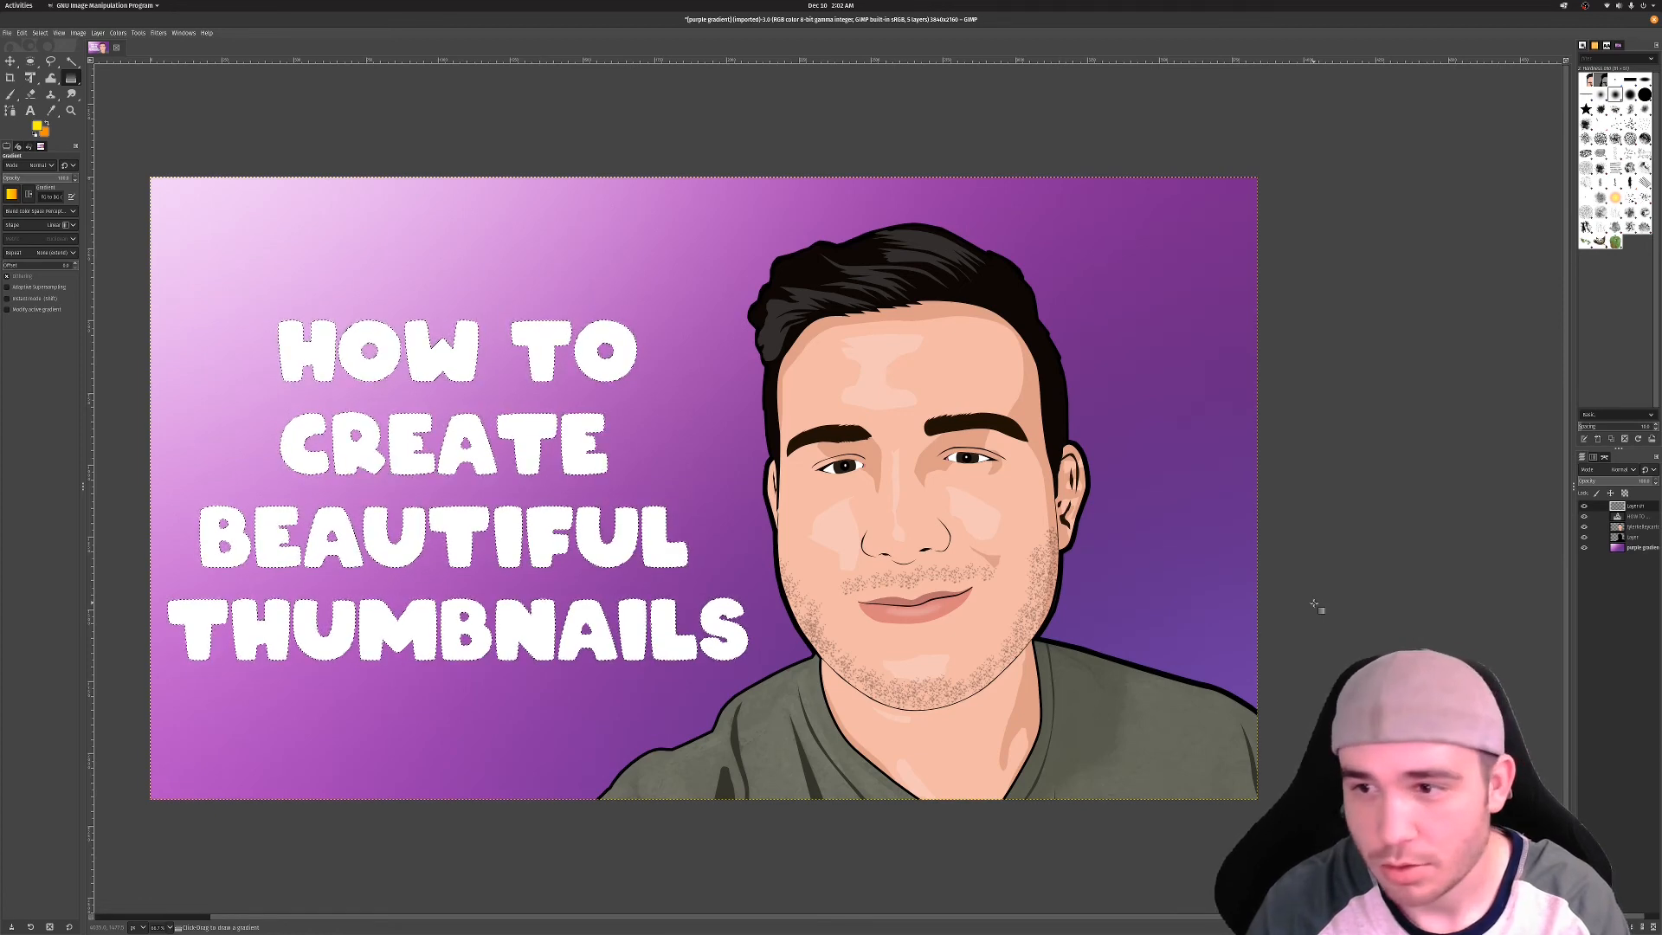
key("ctrl+z")
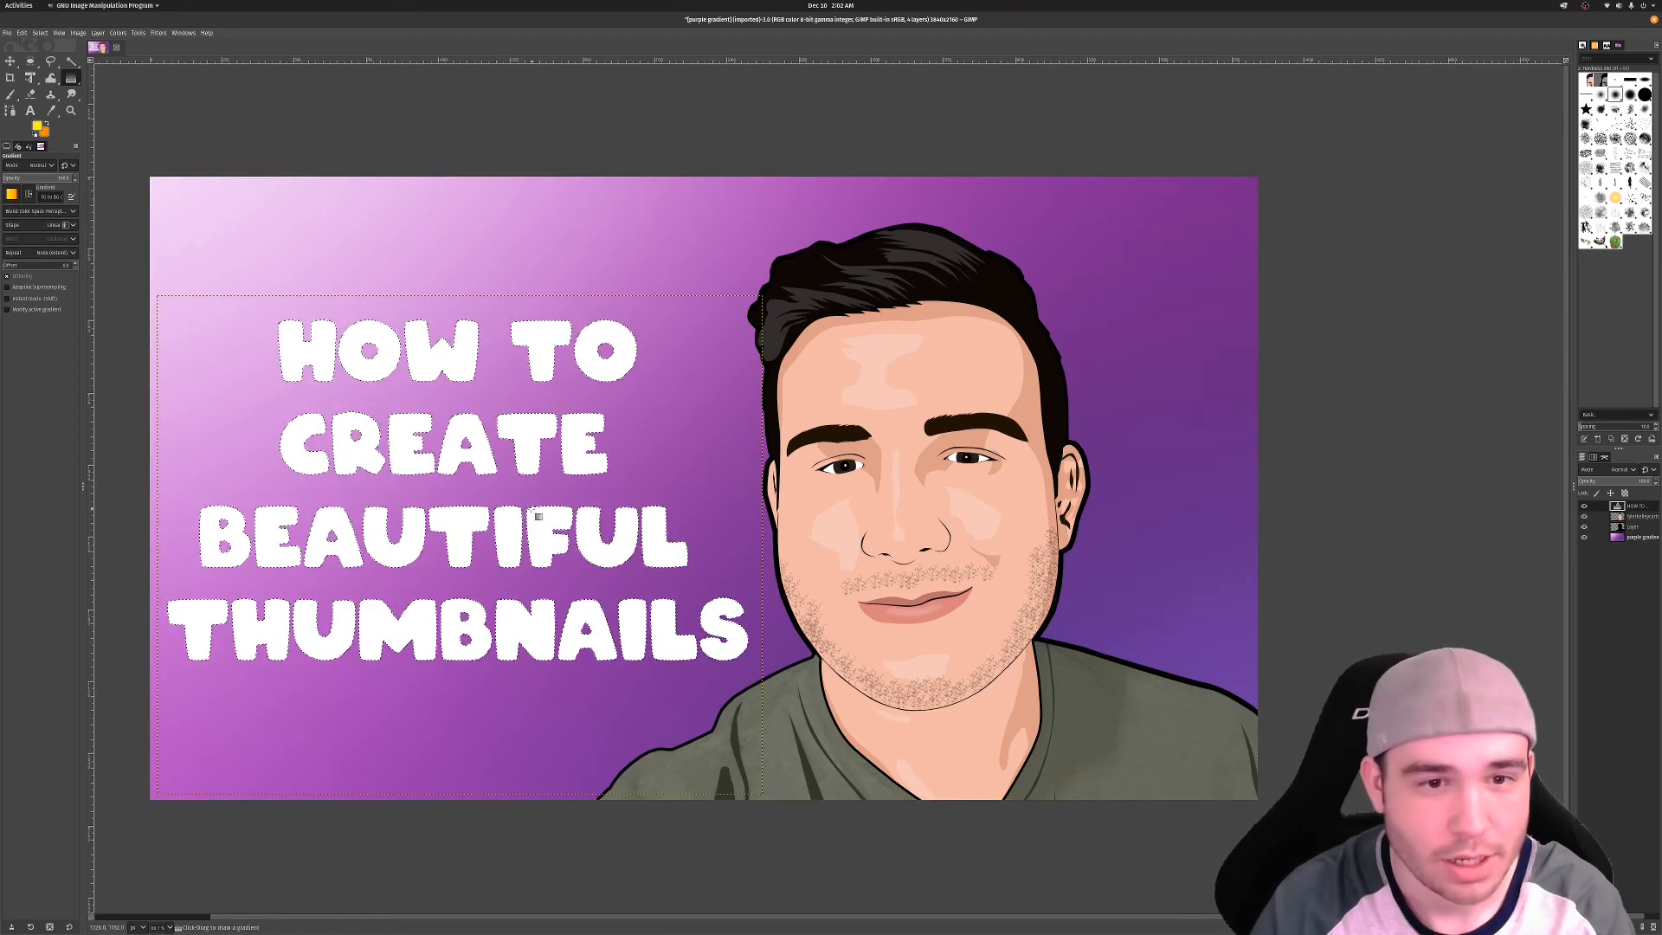
Fill the selected title letters with a yellow-to-orange gradient running diagonally from upper left to lower right, and add a new layer above the text
left_click_drag(254, 253, 774, 811)
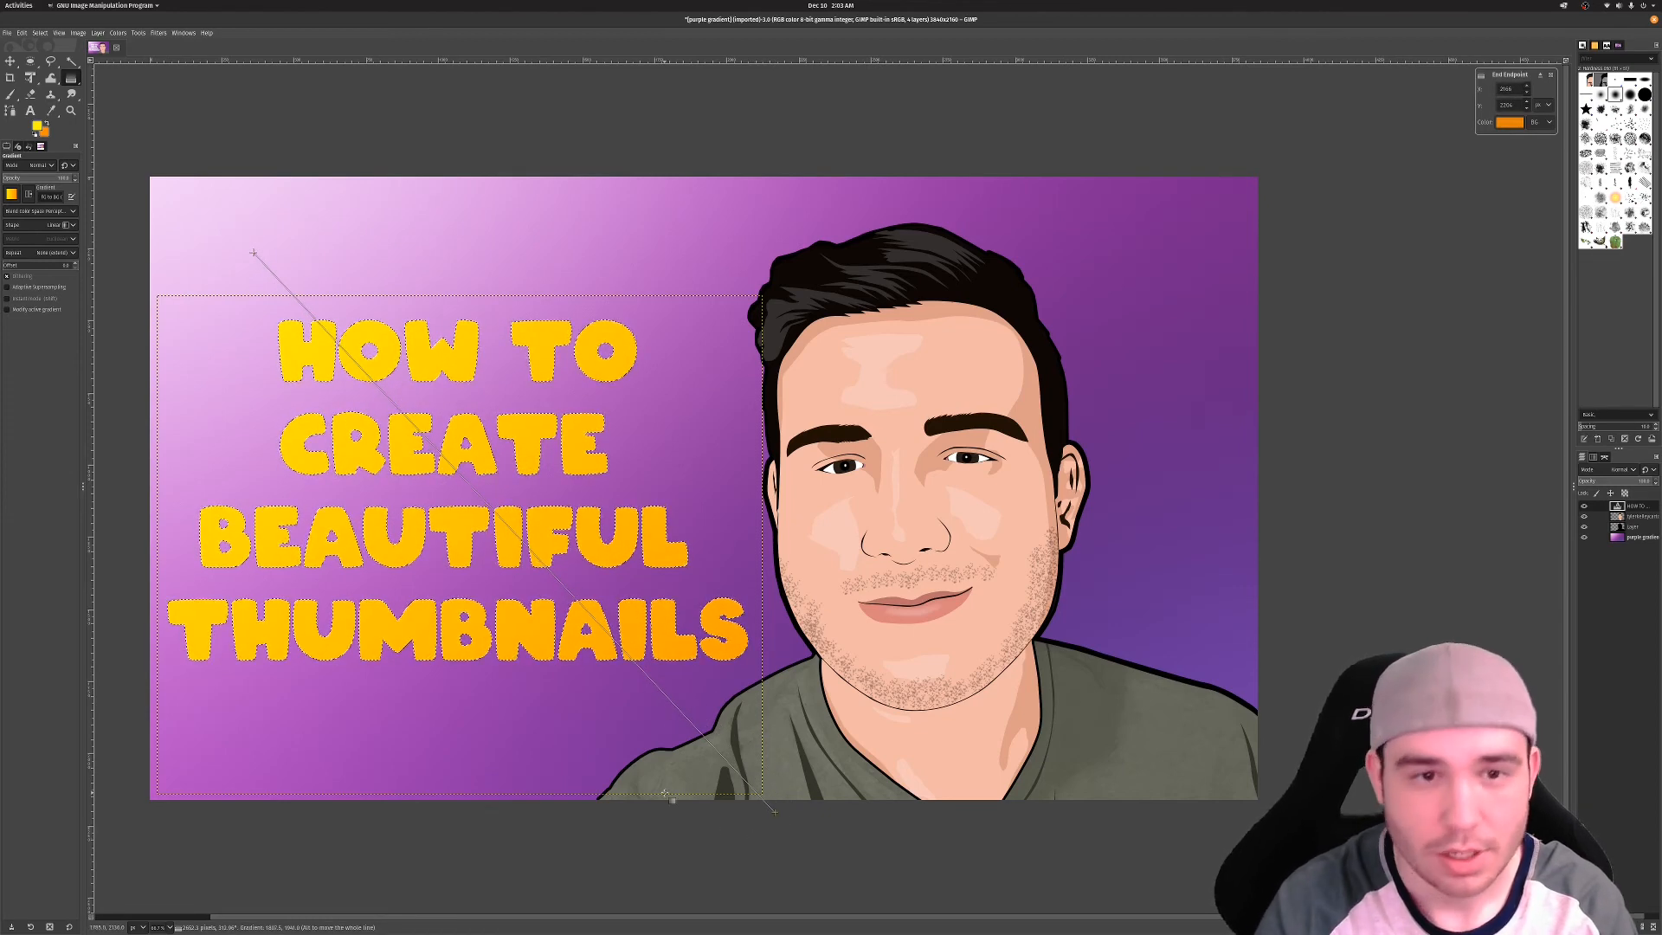
key("Return")
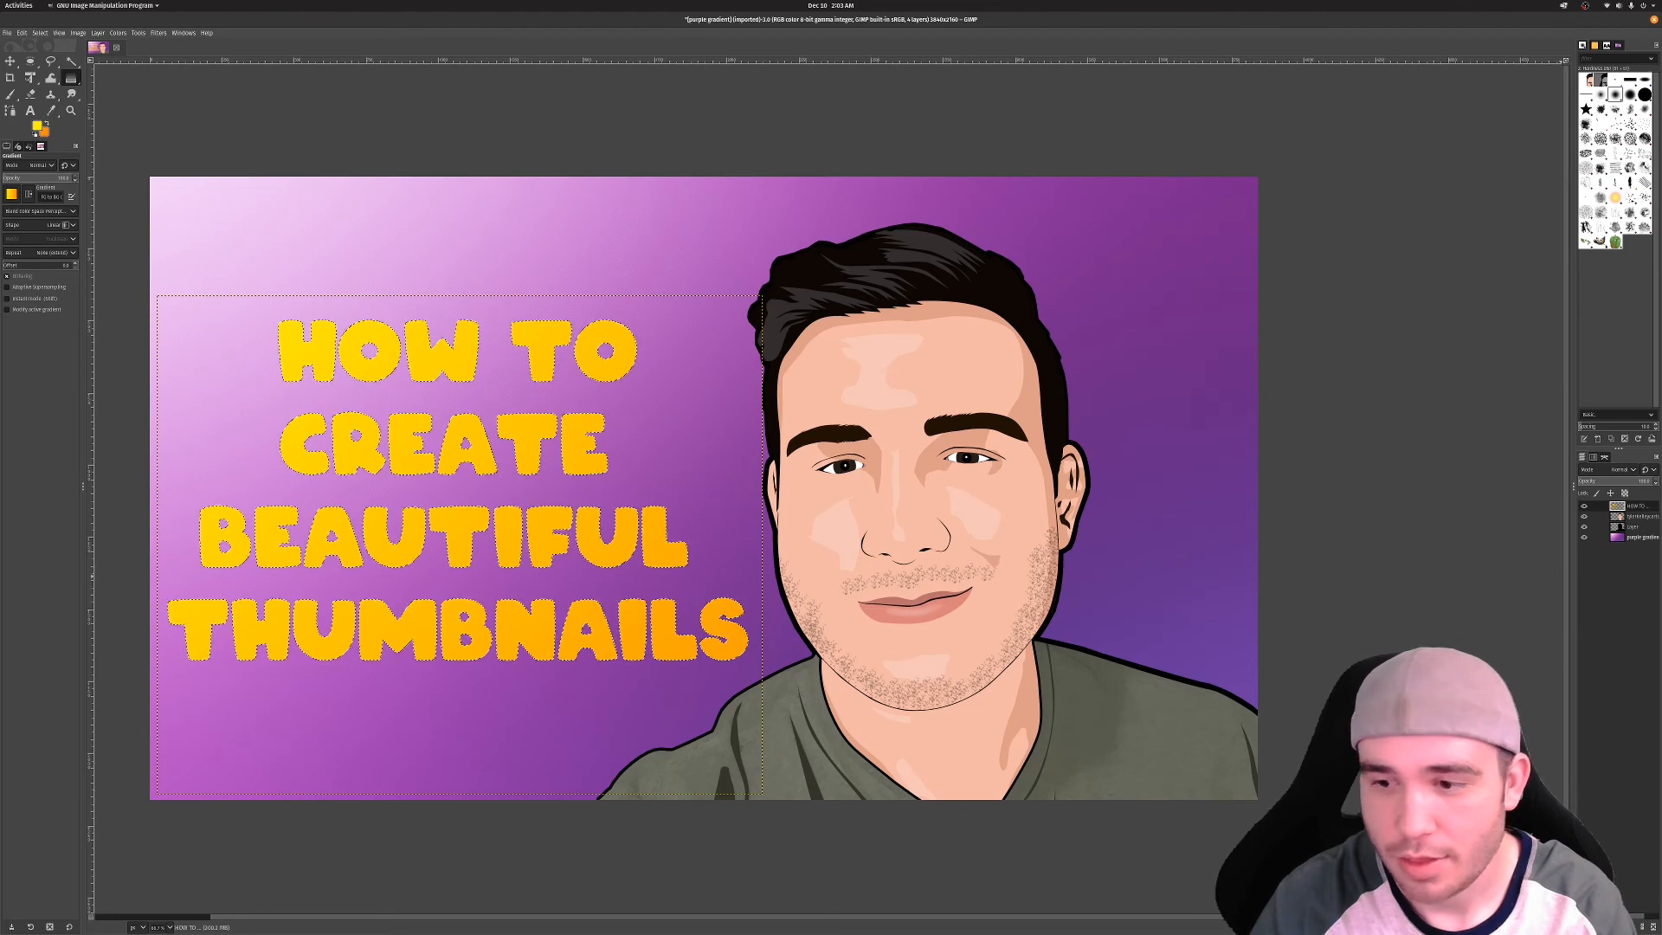
key("ctrl+shift+n")
key("Return")
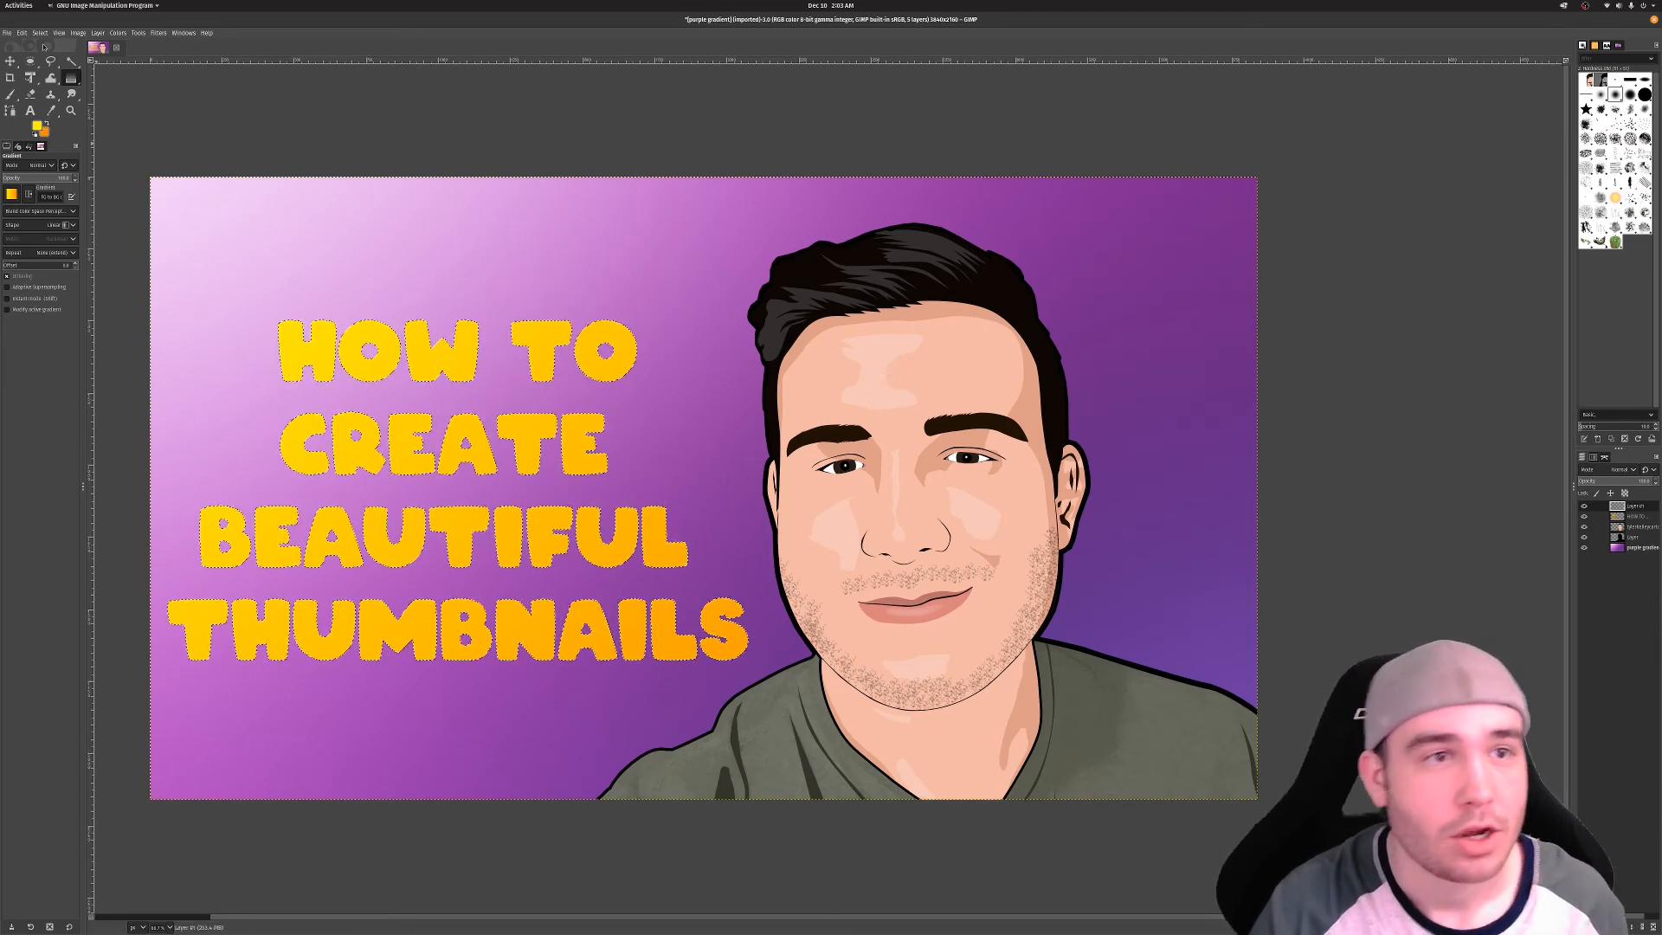
Grow the letter-shaped selection slightly beyond the edges of the title text
left_click(40, 33)
left_click(50, 159)
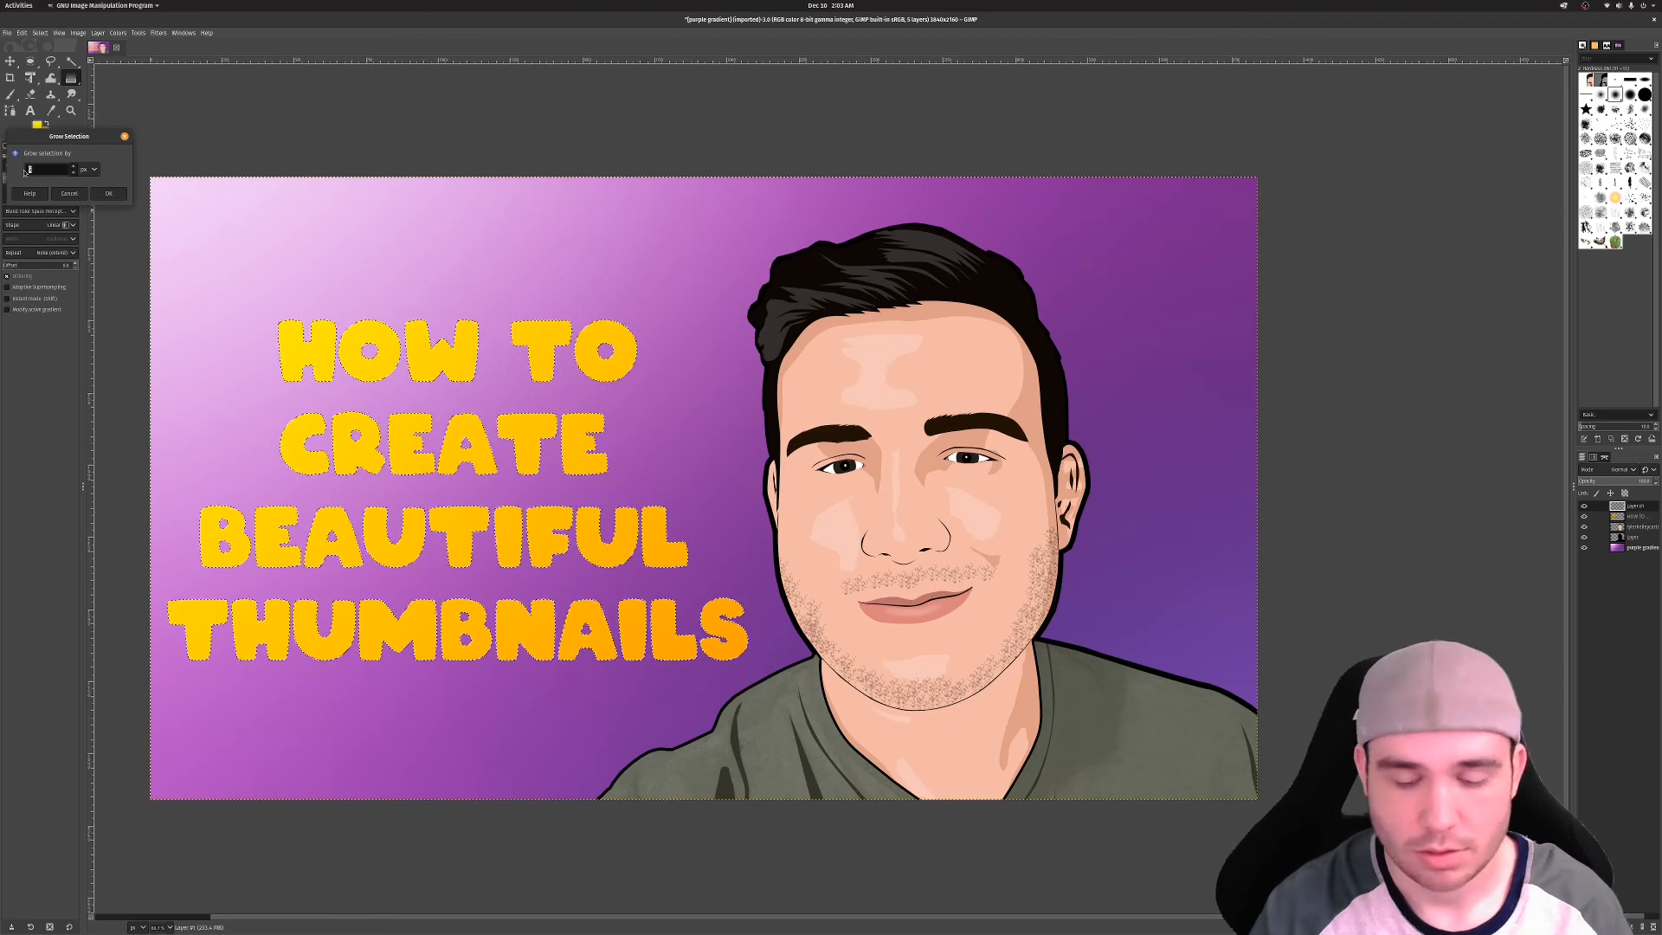
key("Return")
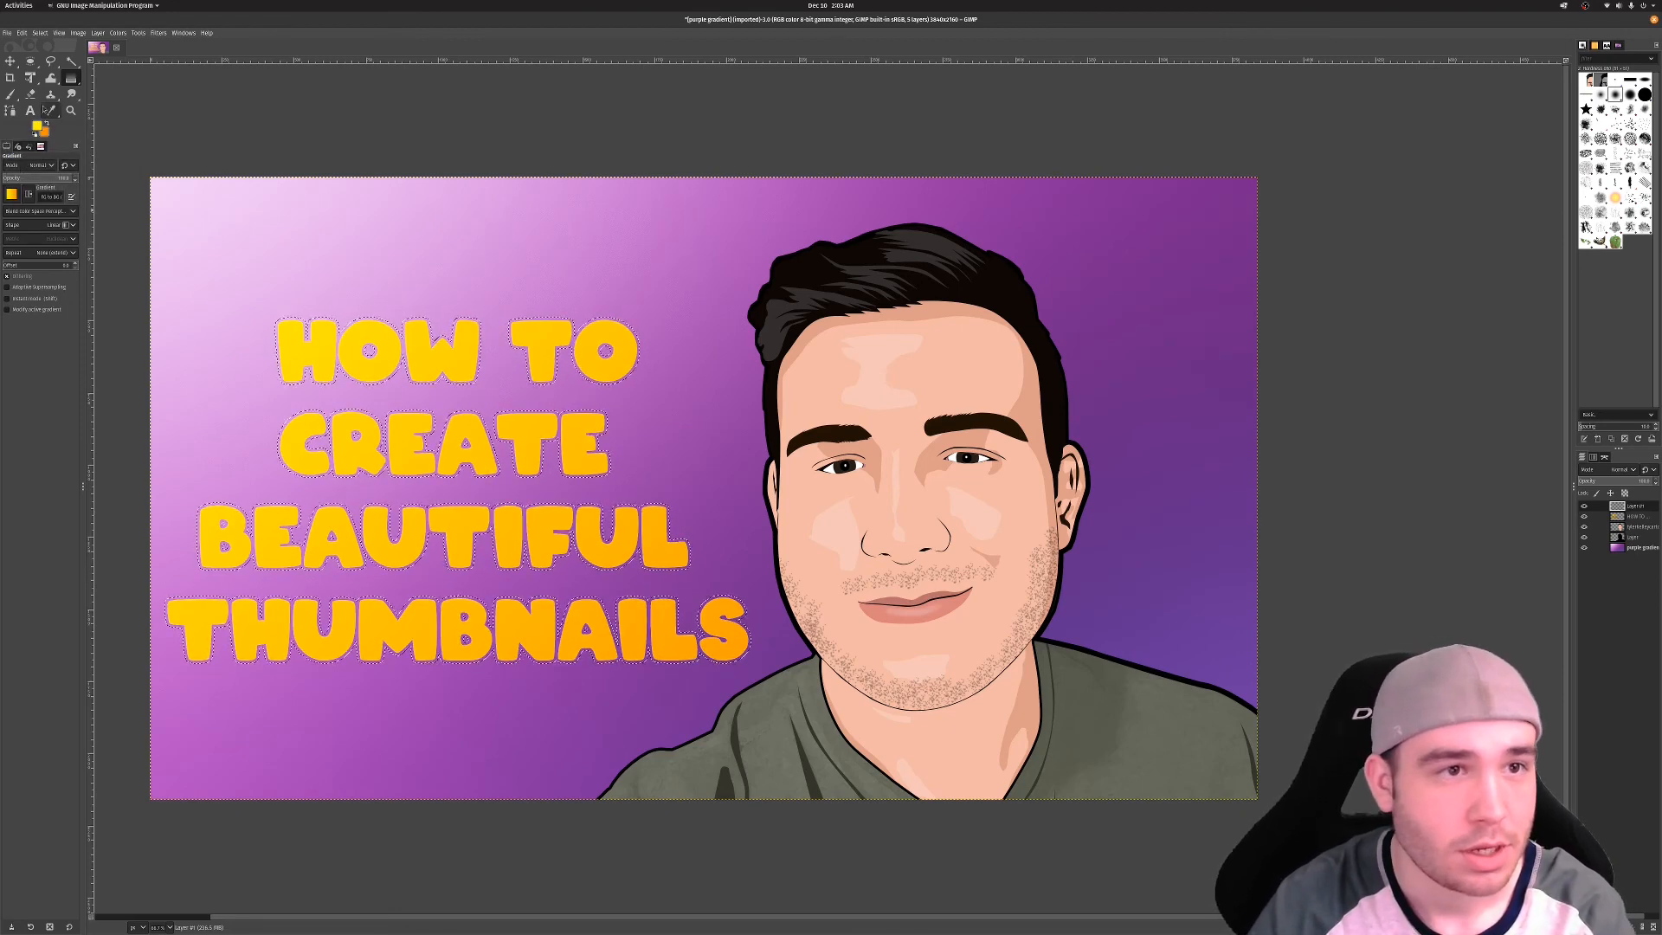
Reset the colours to black and white, make white the foreground, and bucket-fill the grown letter selection on the new layer
left_click(71, 78)
left_click(105, 77)
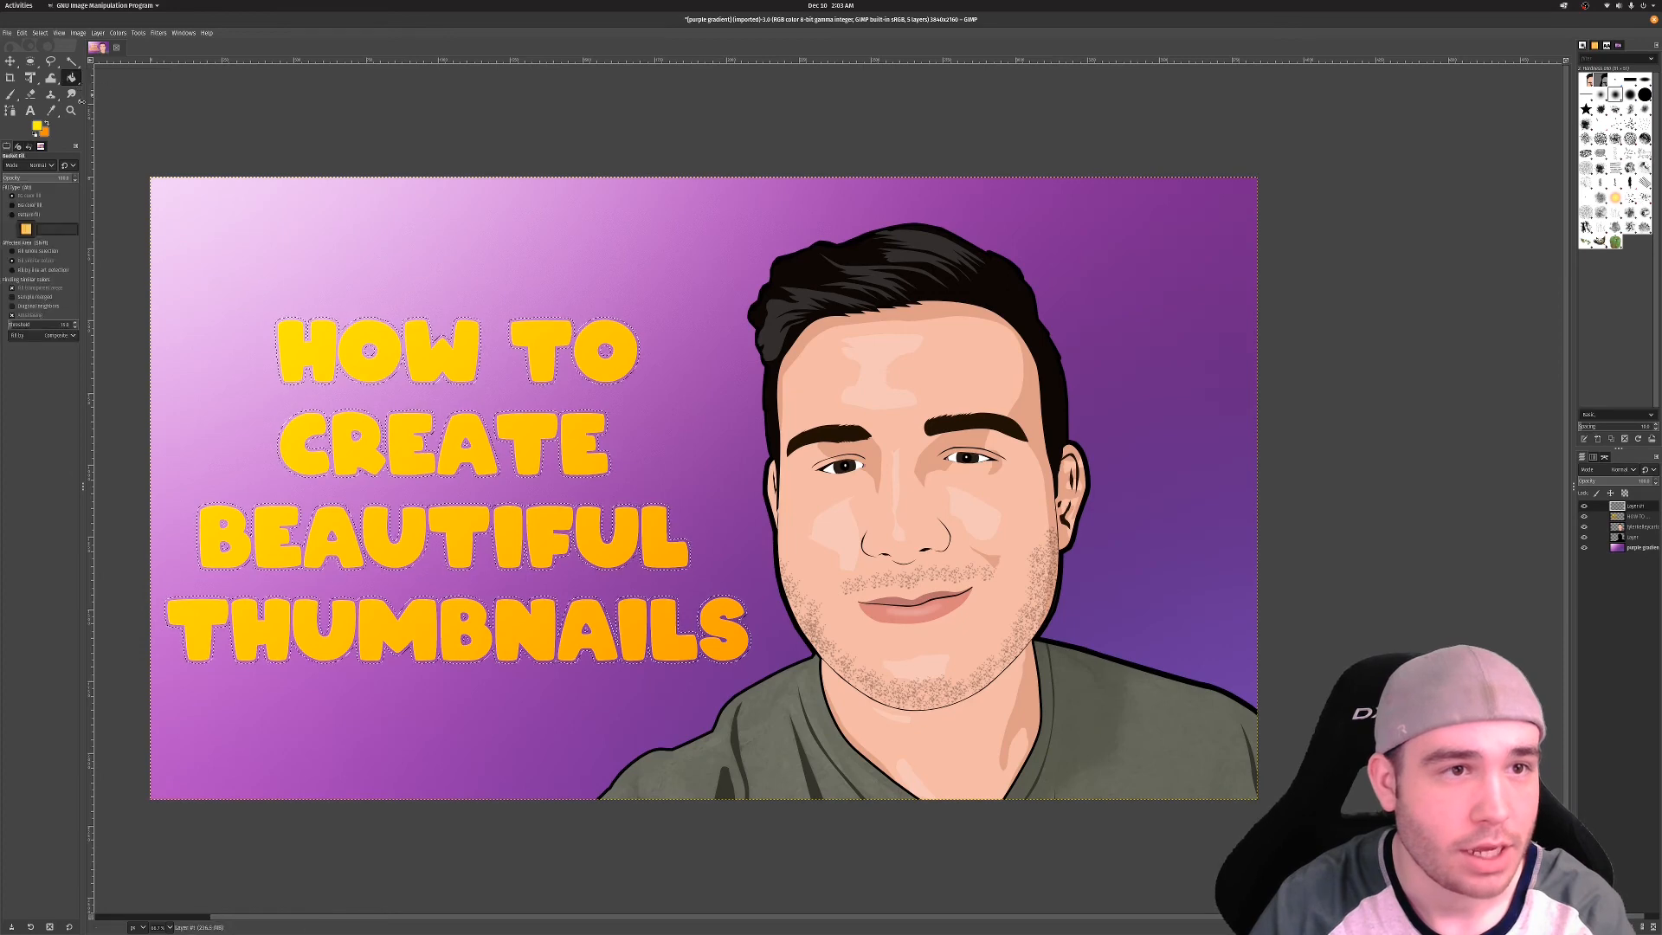
left_click(36, 133)
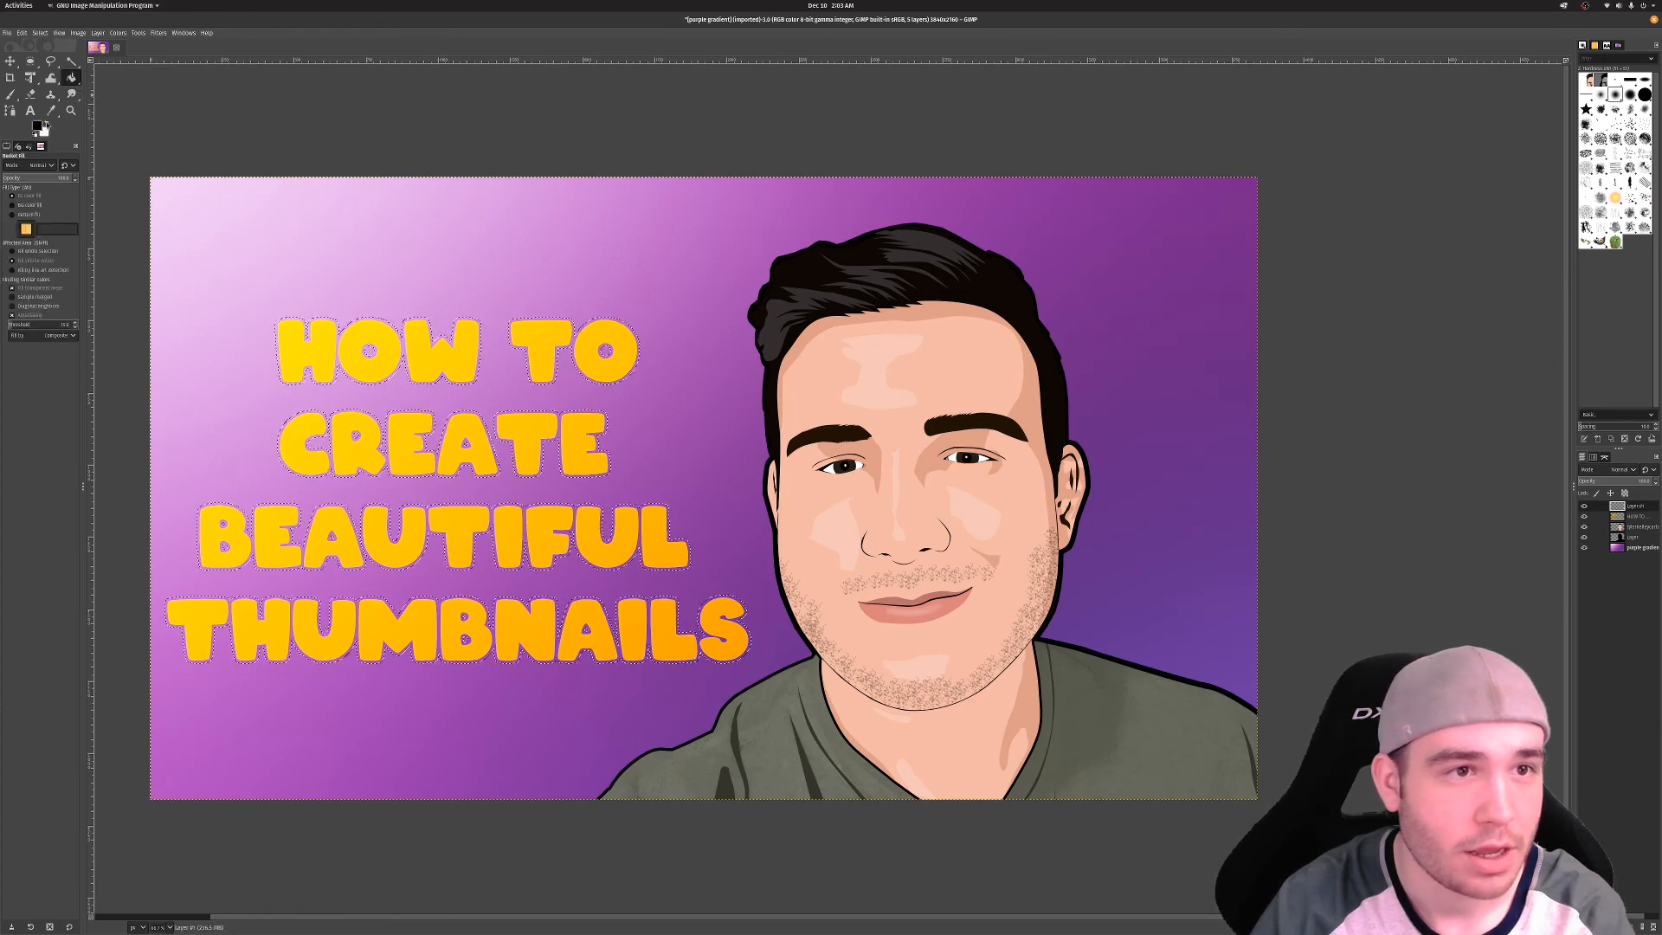
left_click(46, 125)
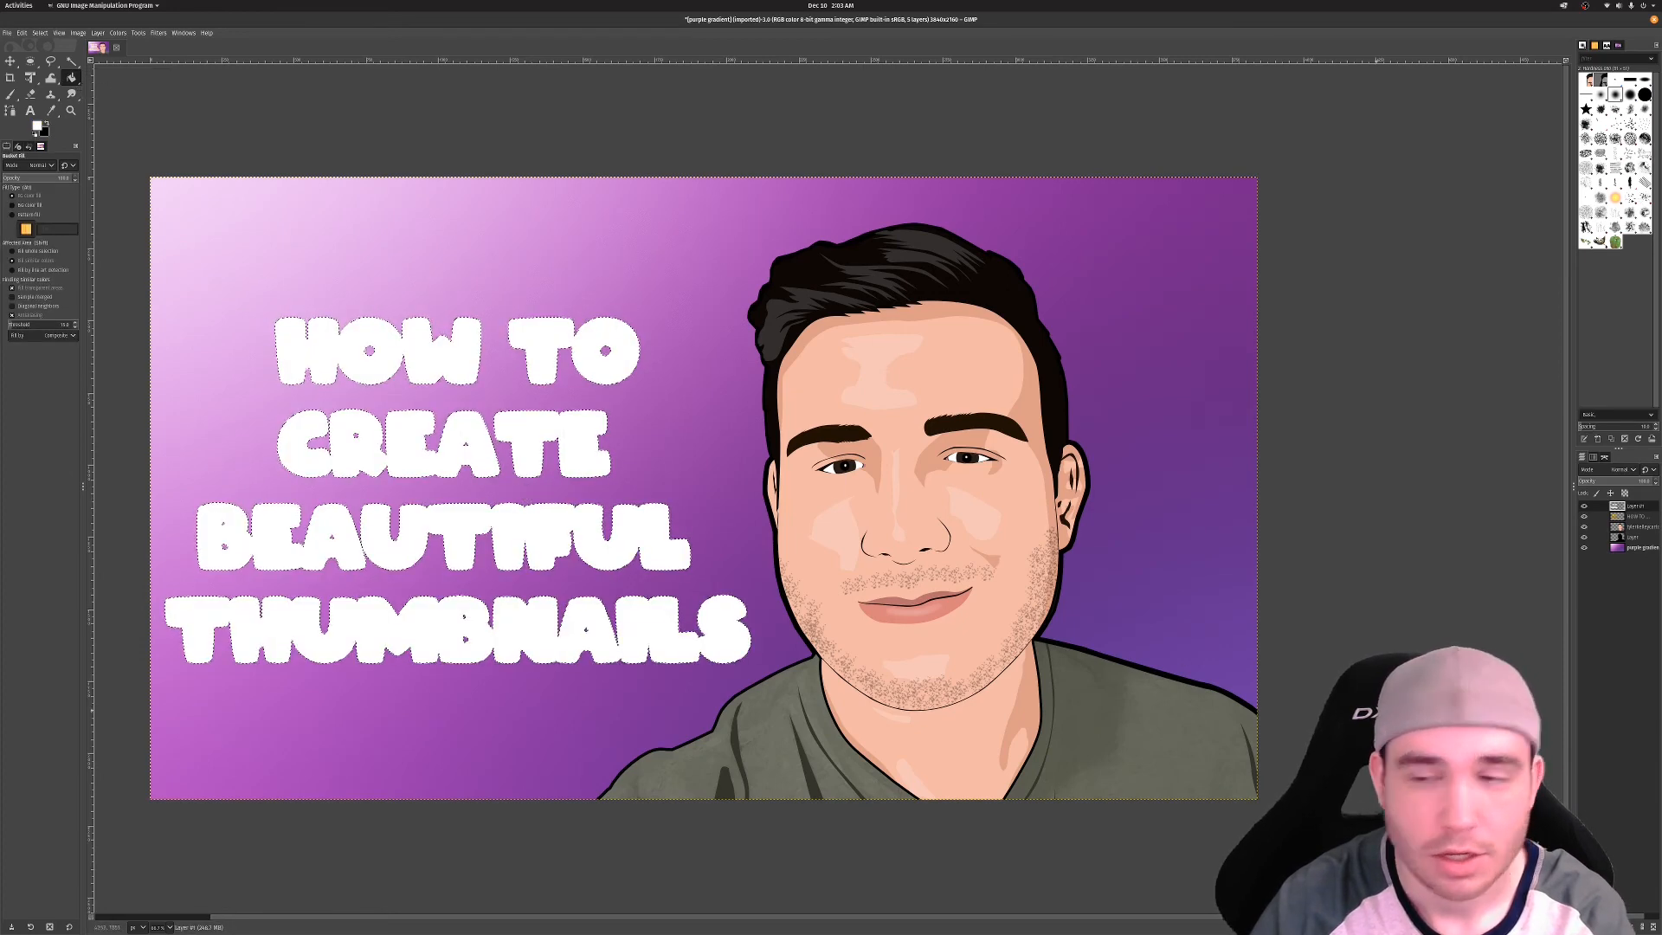
Lower the white-filled layer beneath the gradient title layer as an outline, and clear the selection
left_click(1611, 926)
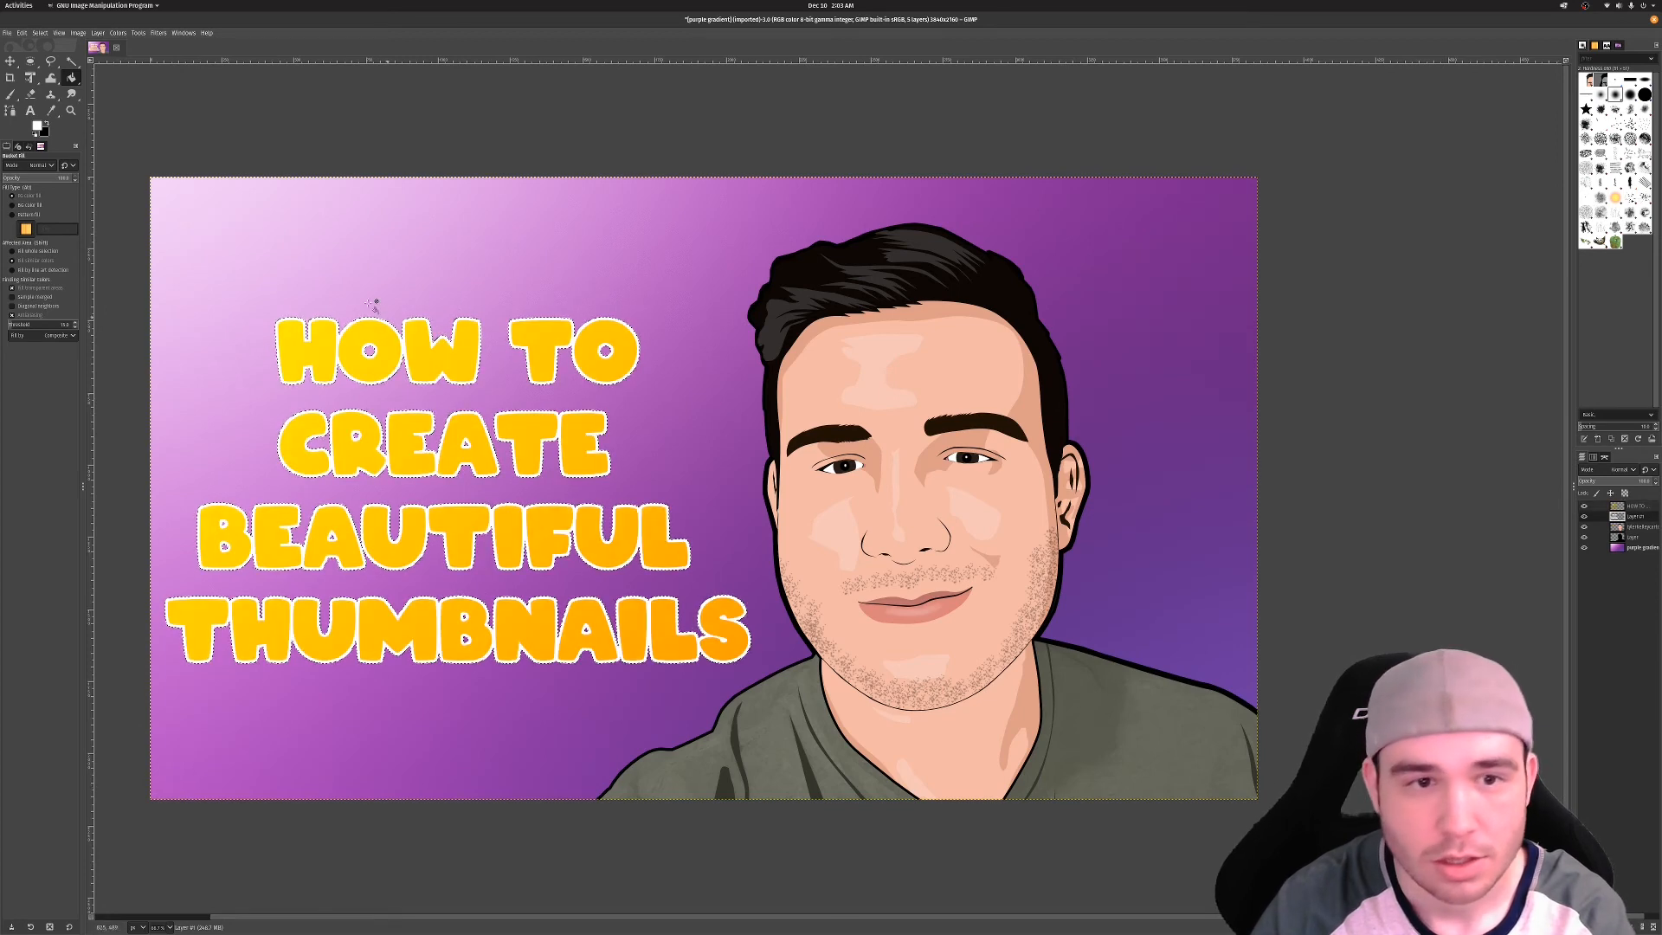
left_click(40, 33)
left_click(43, 55)
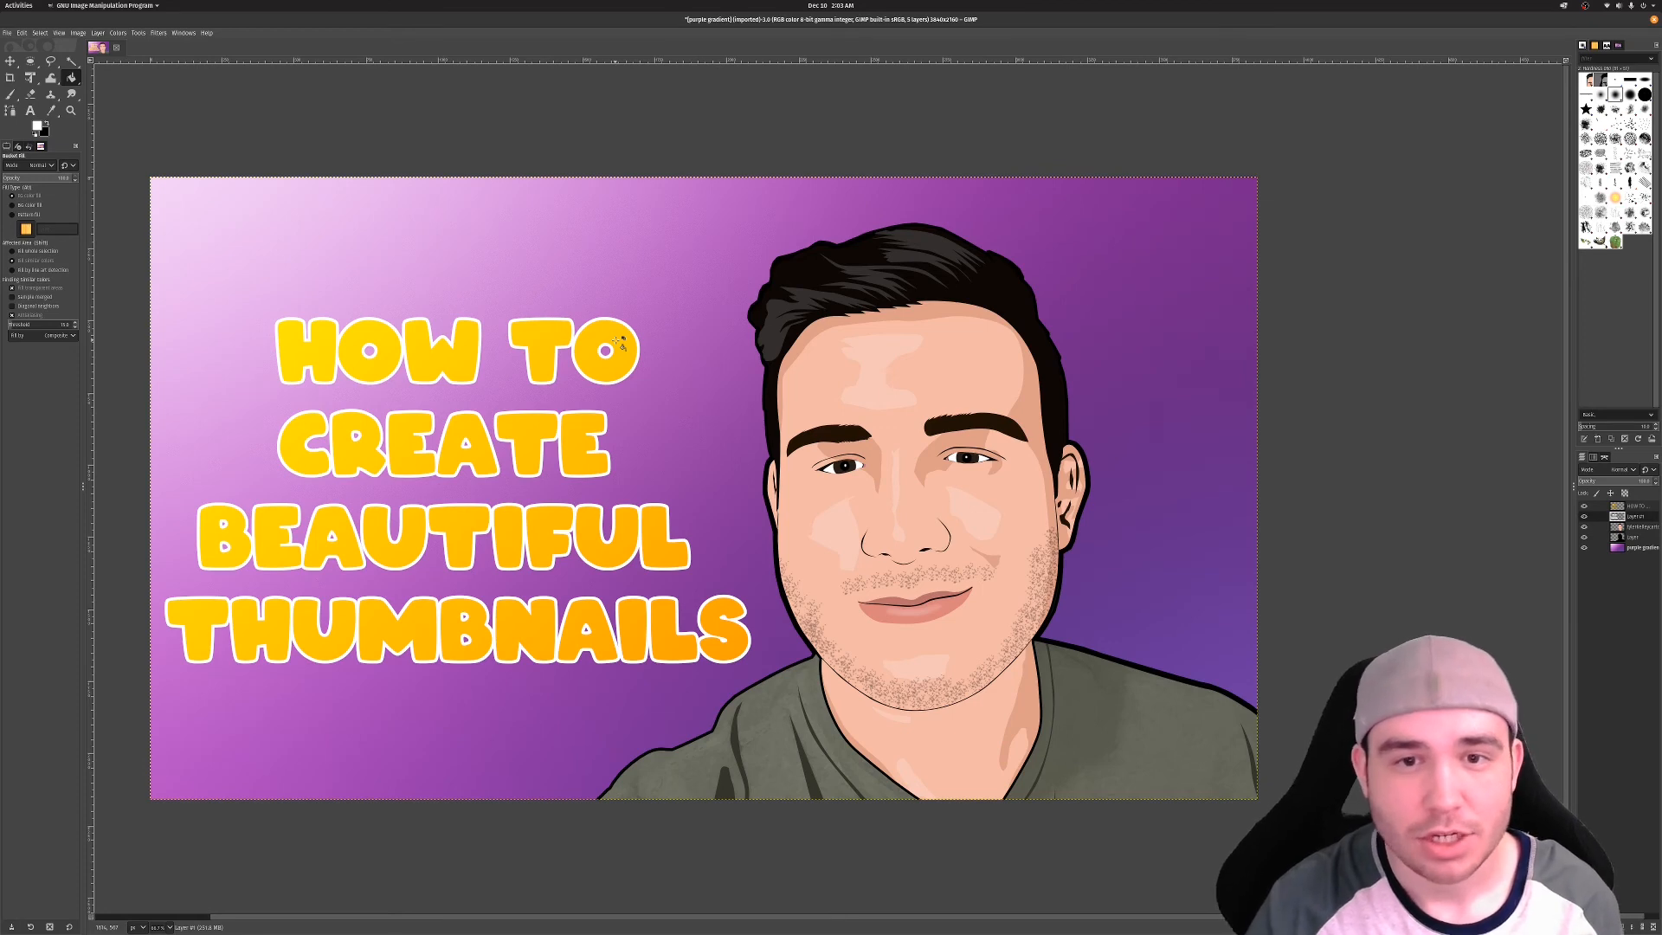
Open the file chooser for importing an image as layers
left_click(7, 33)
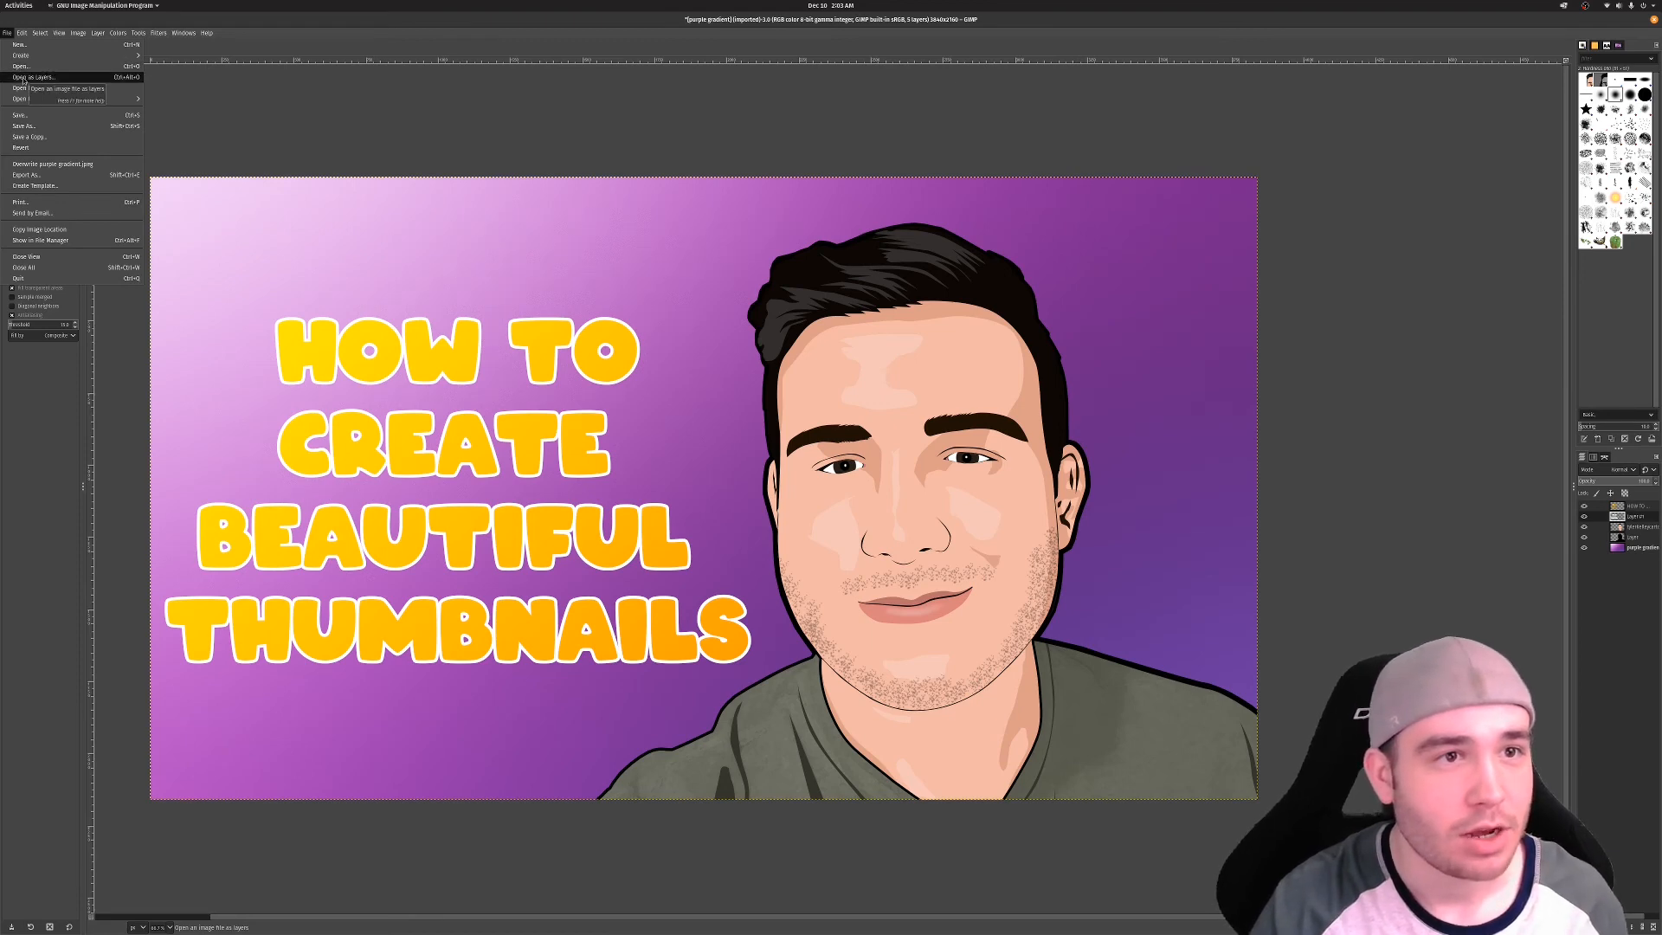
left_click(24, 77)
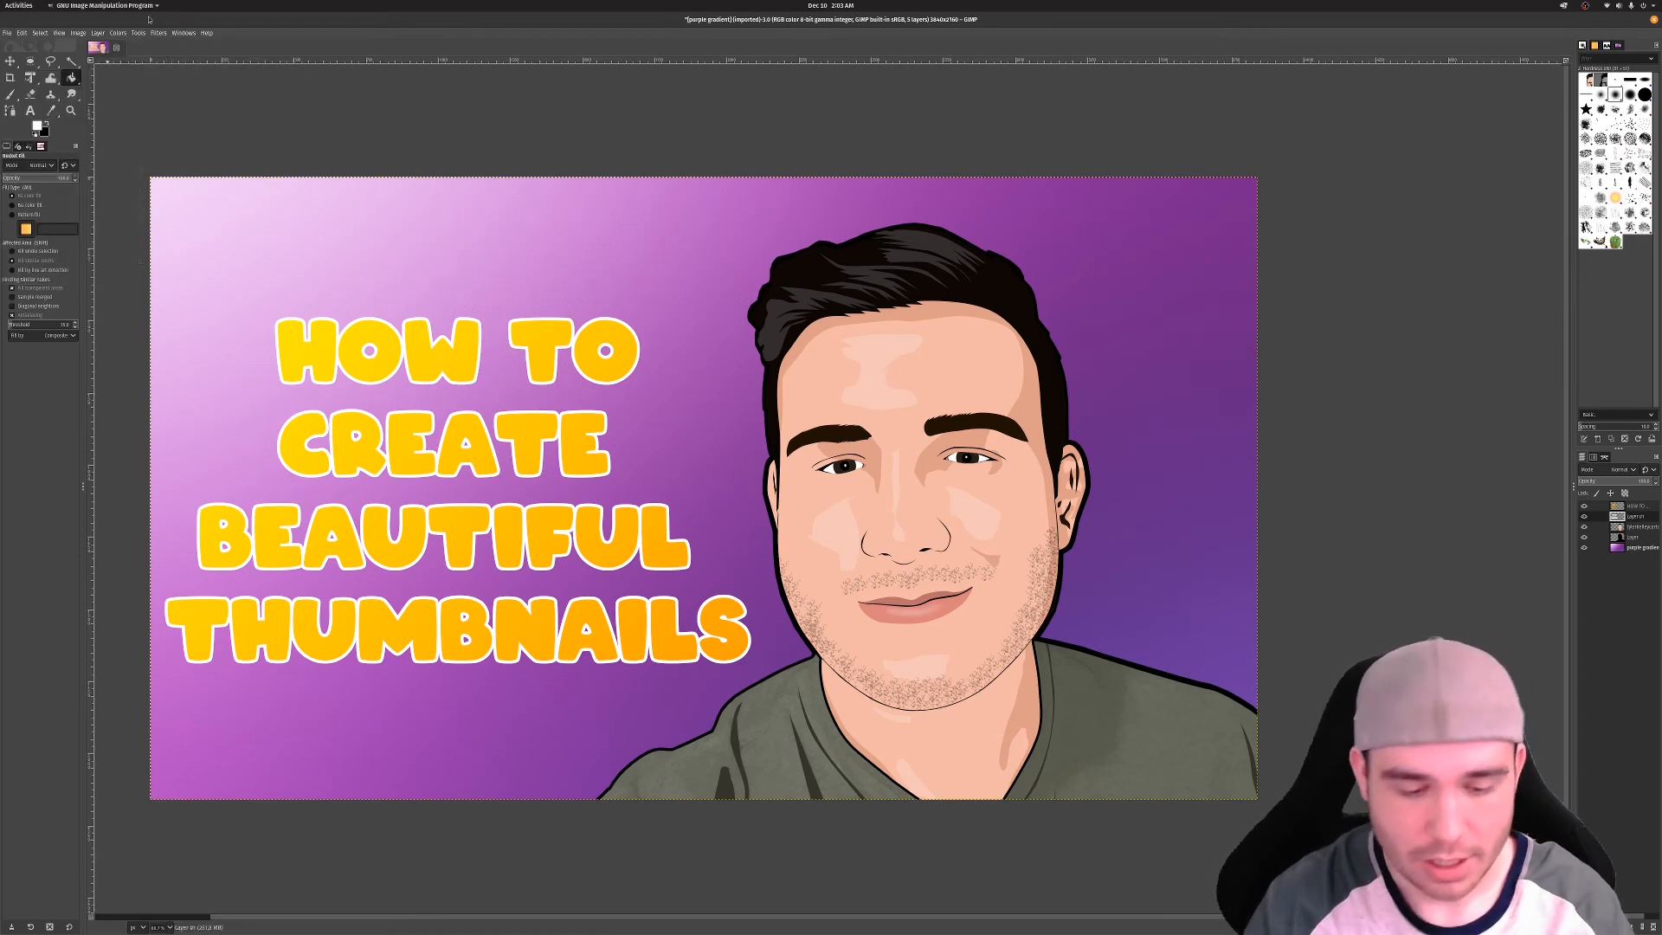
Switch to Firefox, search the web for "anime running overlay" in a new tab, and show the image results
key("super")
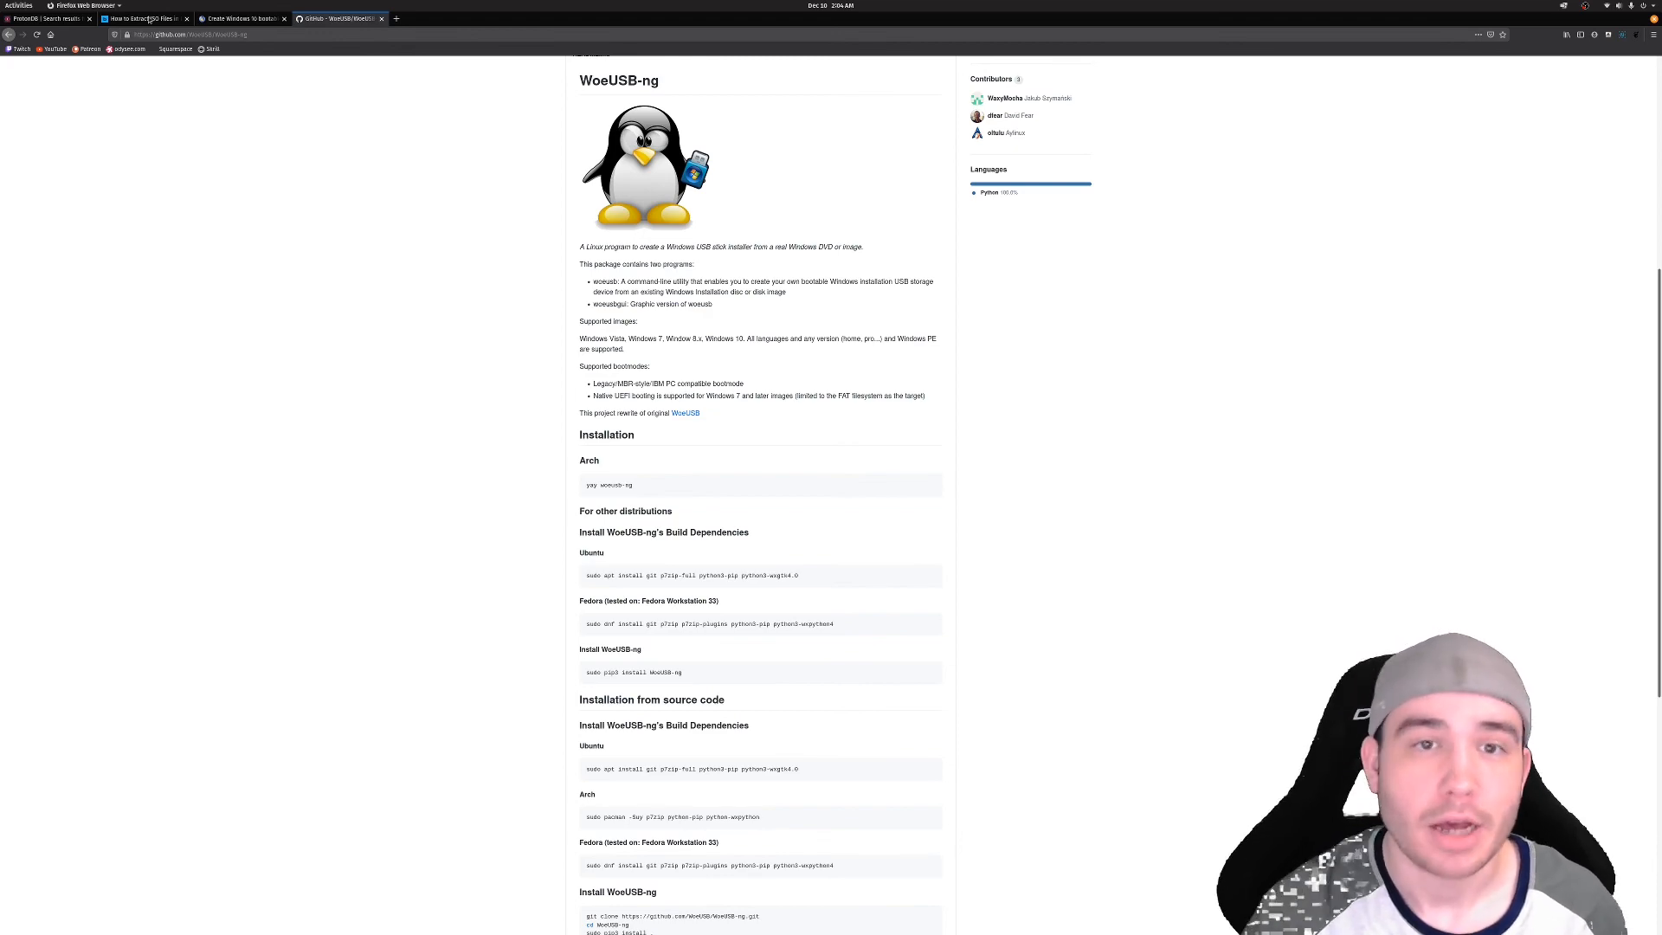
left_click(396, 19)
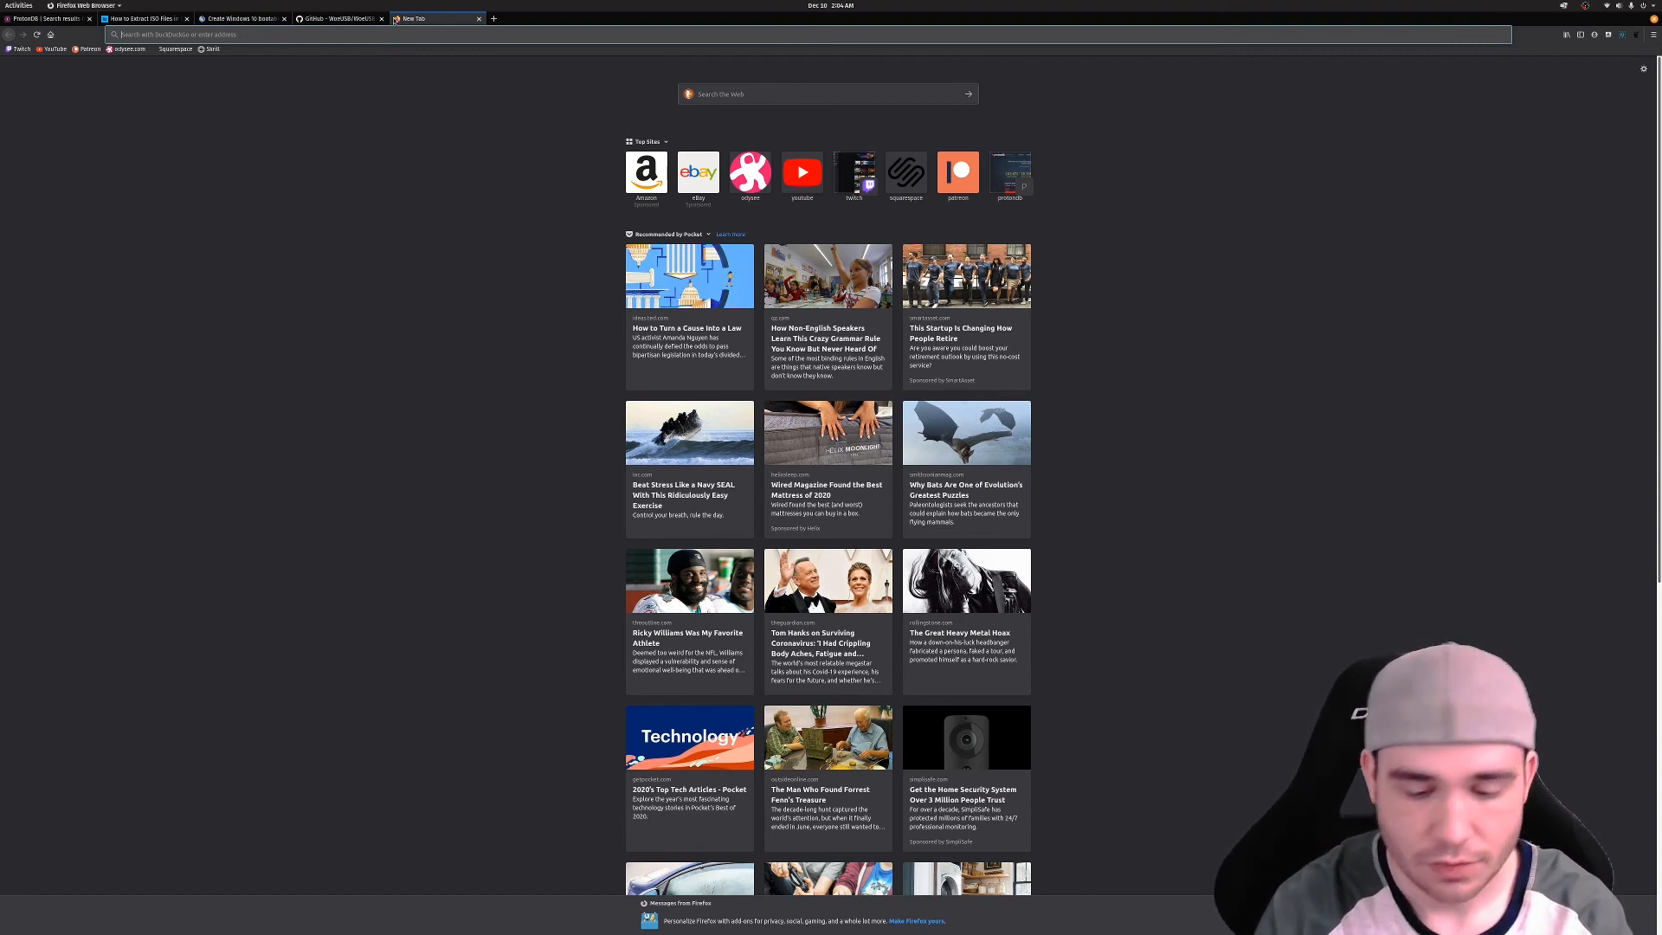
type("anime")
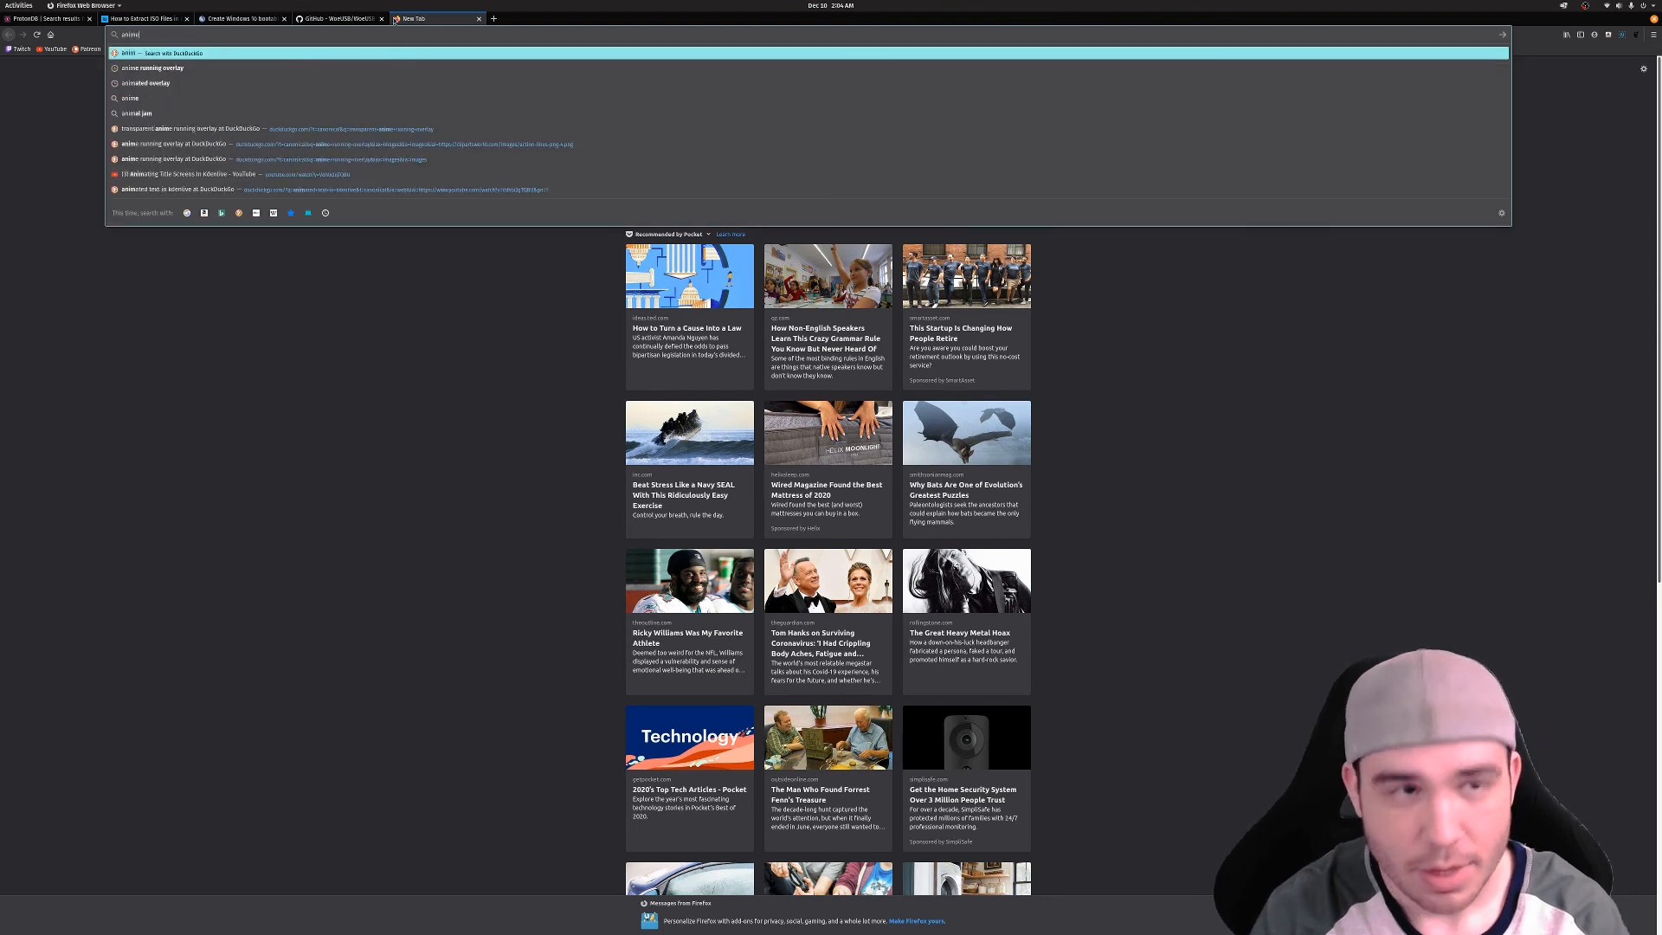
type(" running")
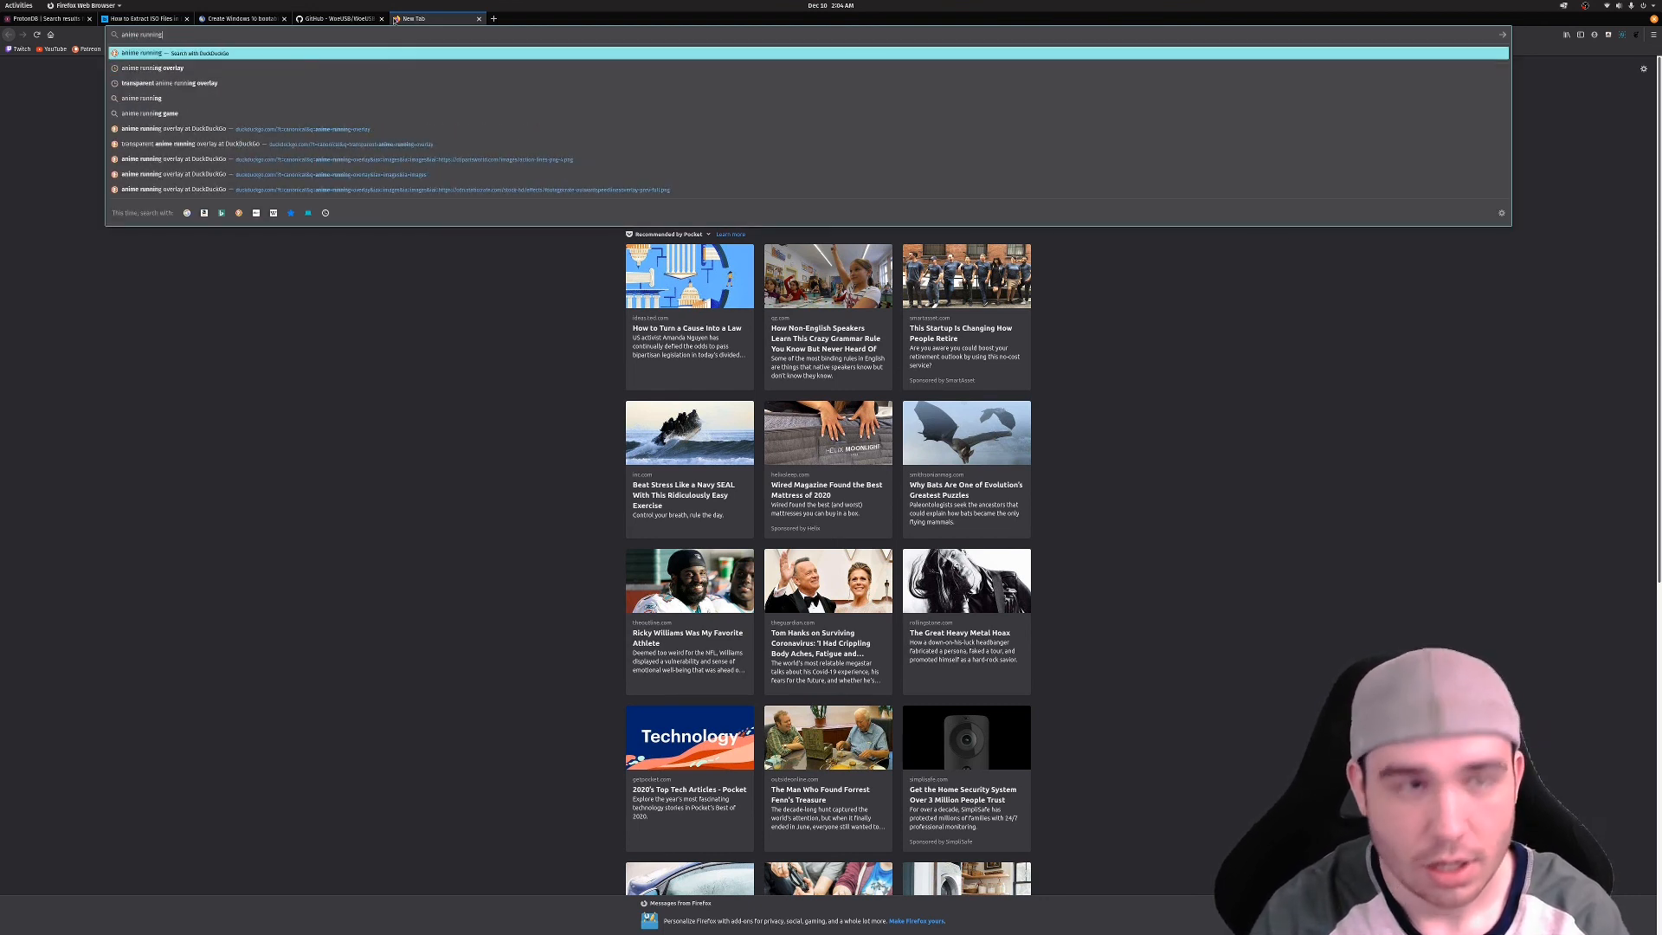
key("Down")
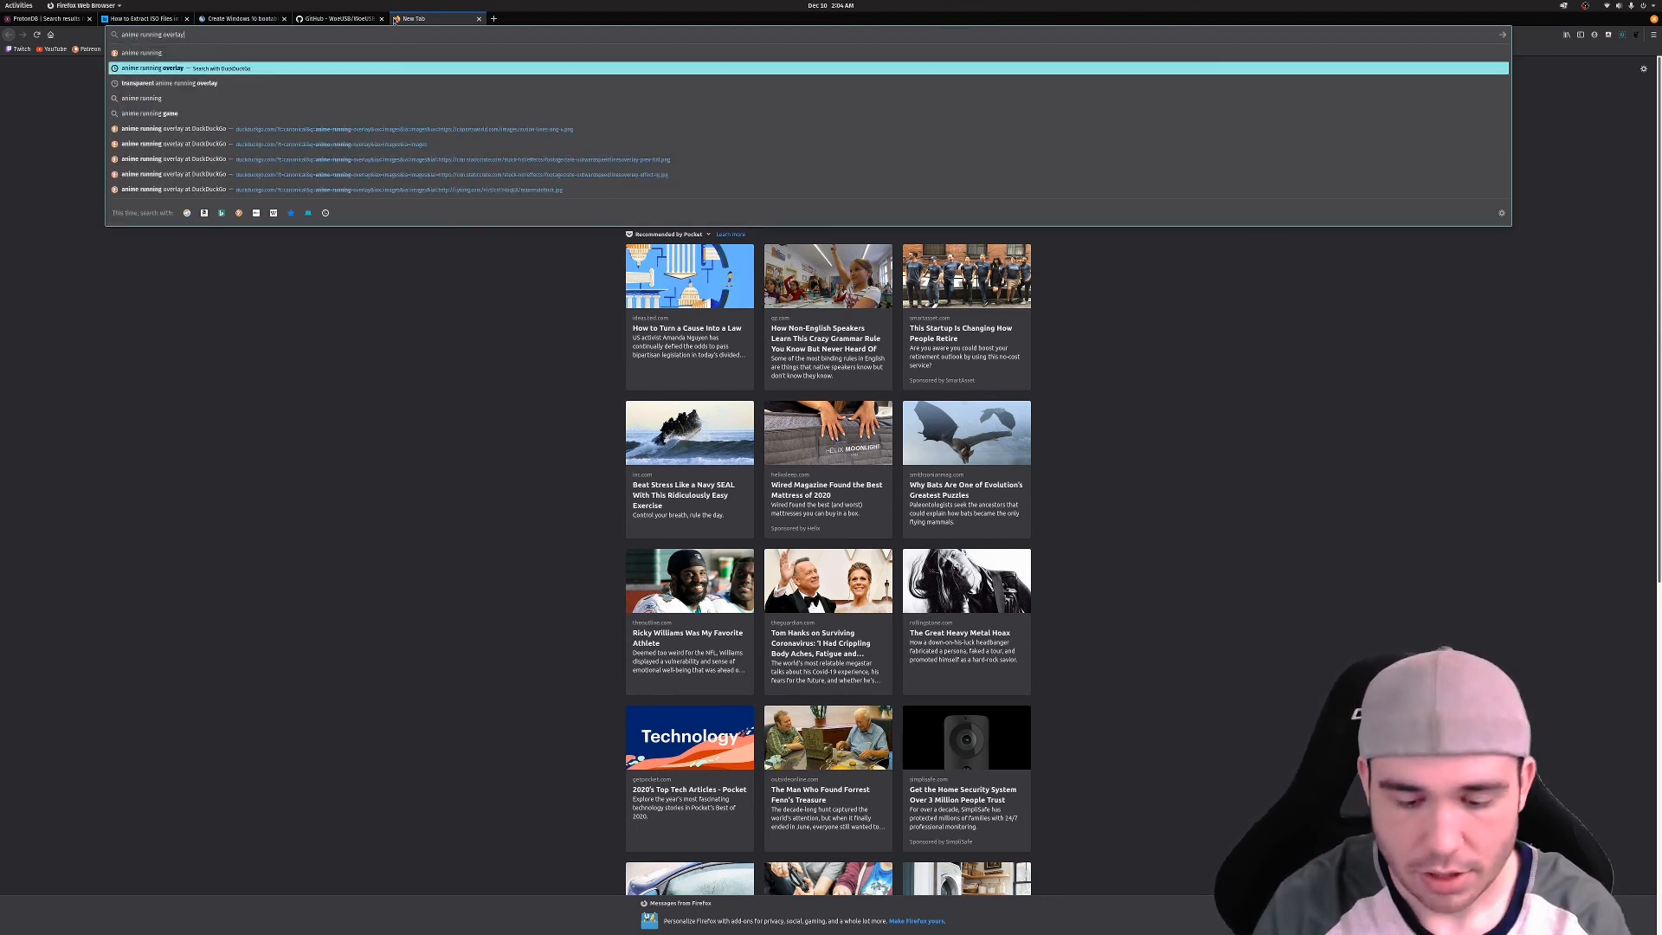
key("Return")
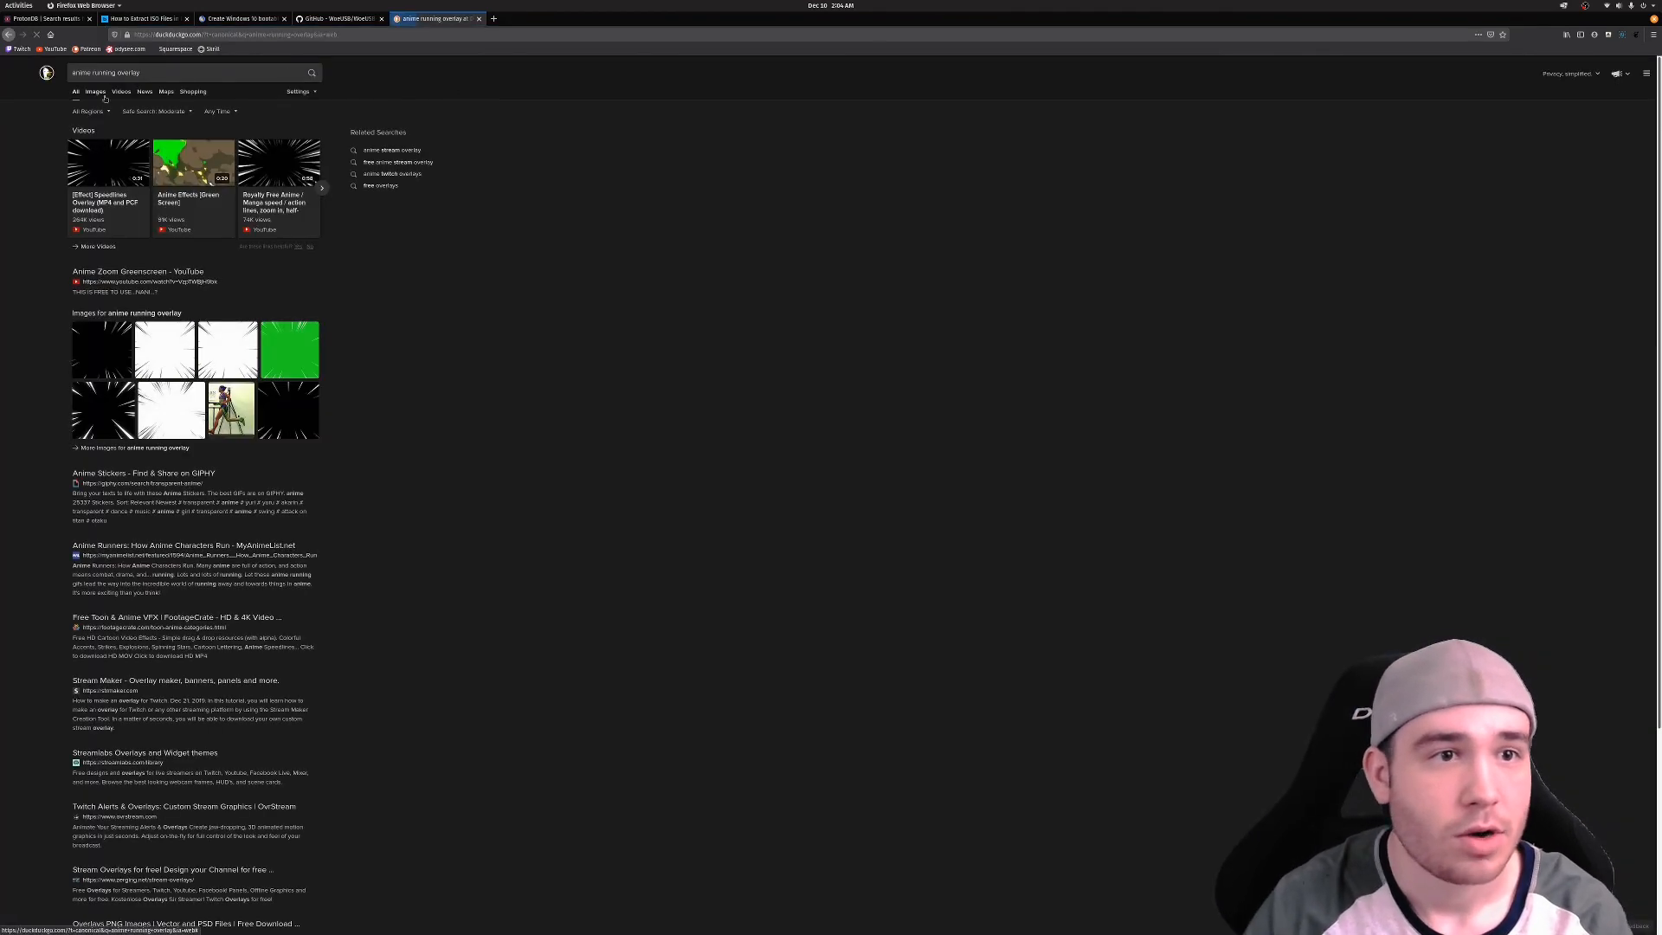
left_click(95, 91)
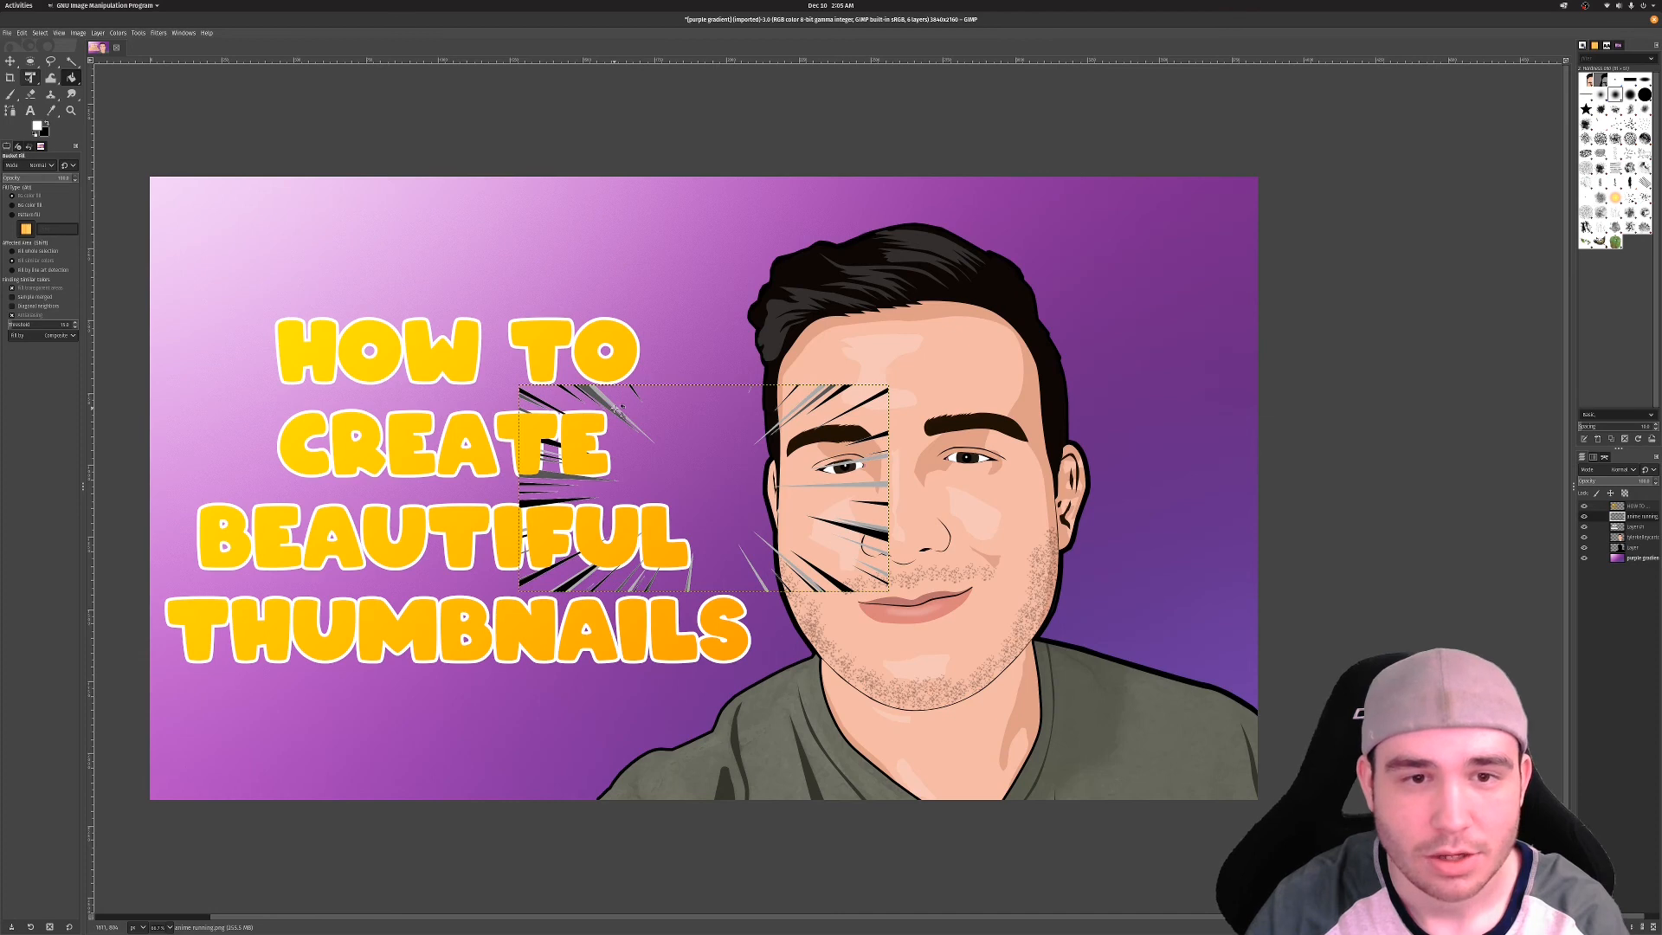
Move the imported anime speed-lines overlay up beside the portrait's head, and delete its layer
key("m")
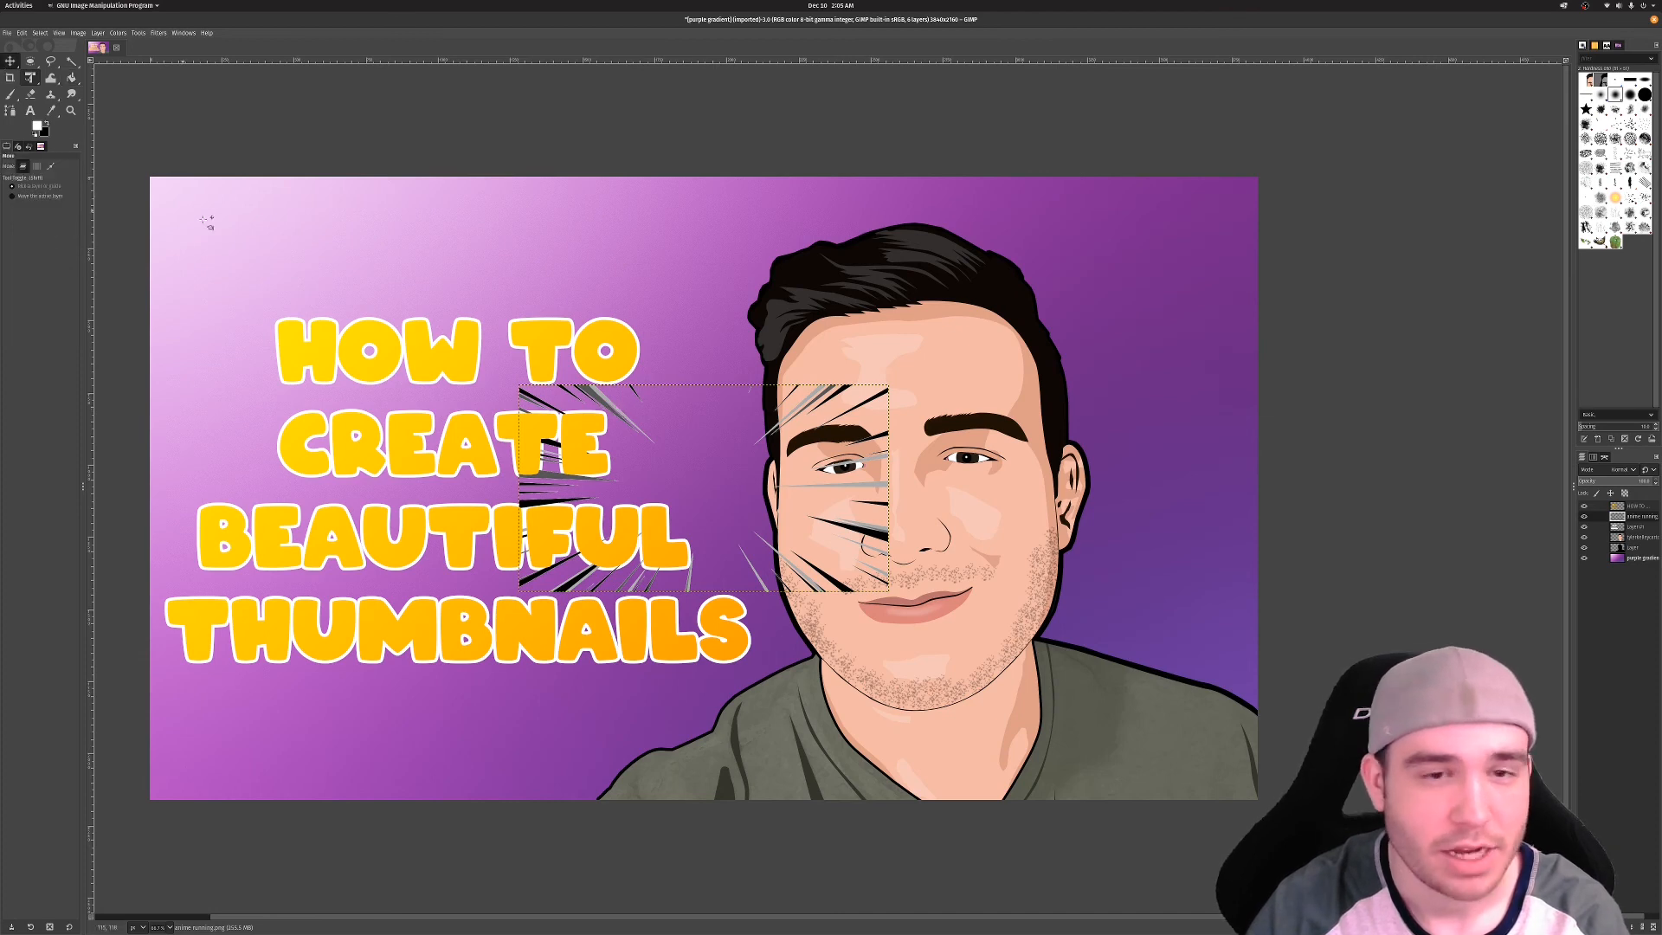
left_click_drag(595, 395, 955, 240)
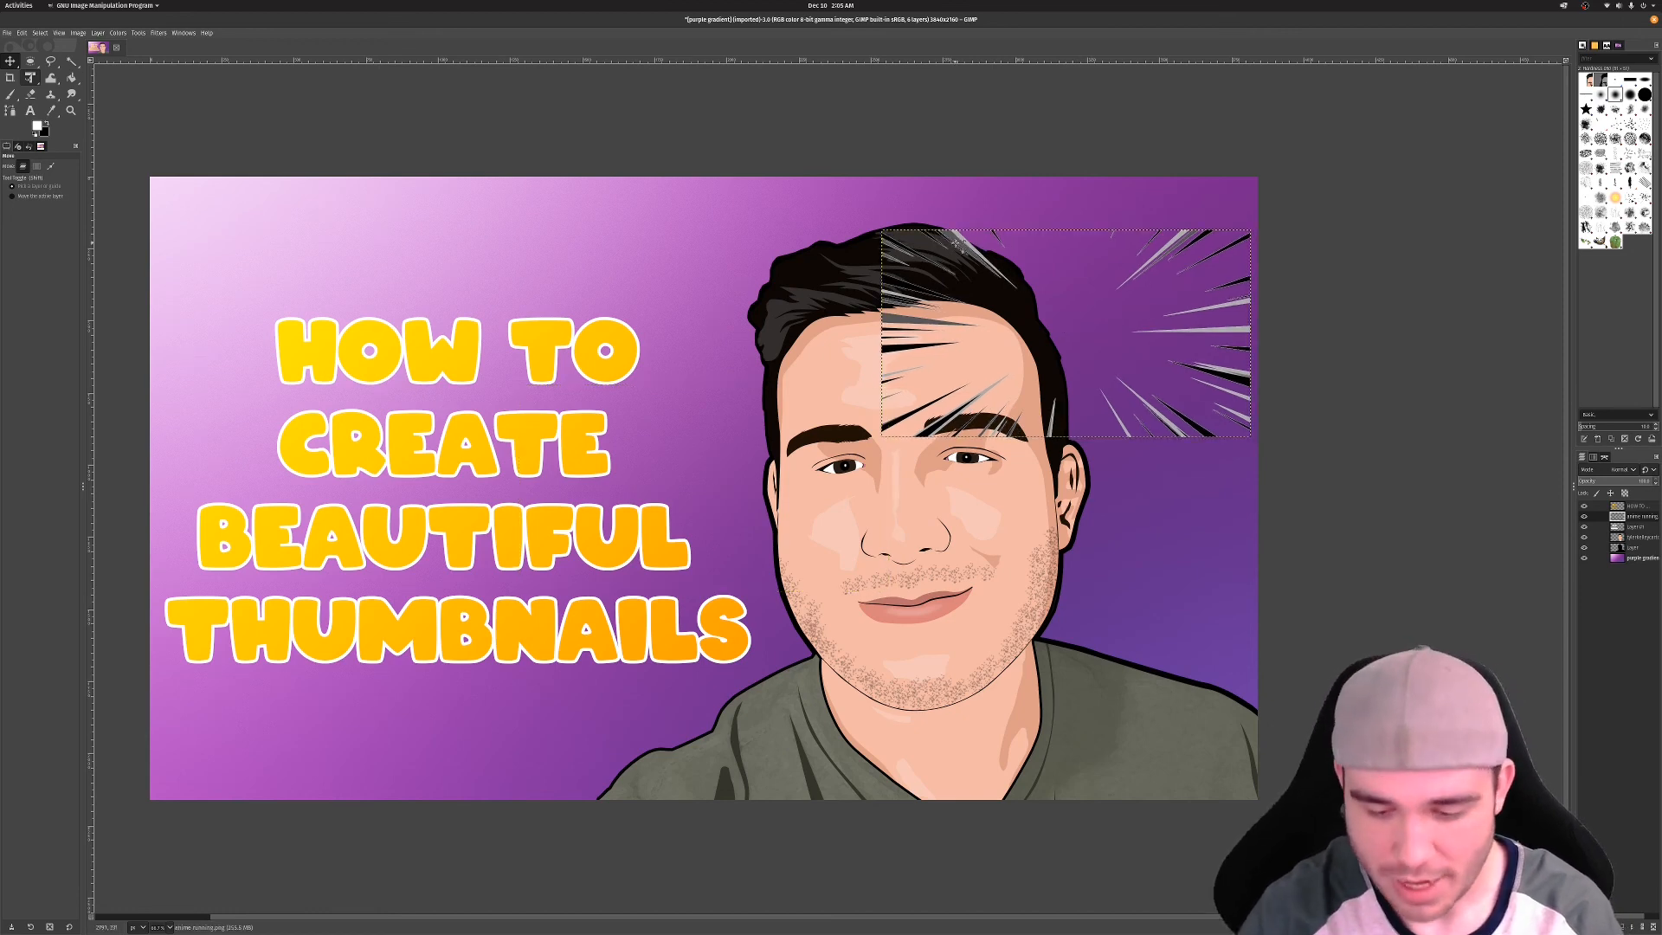
key("Delete")
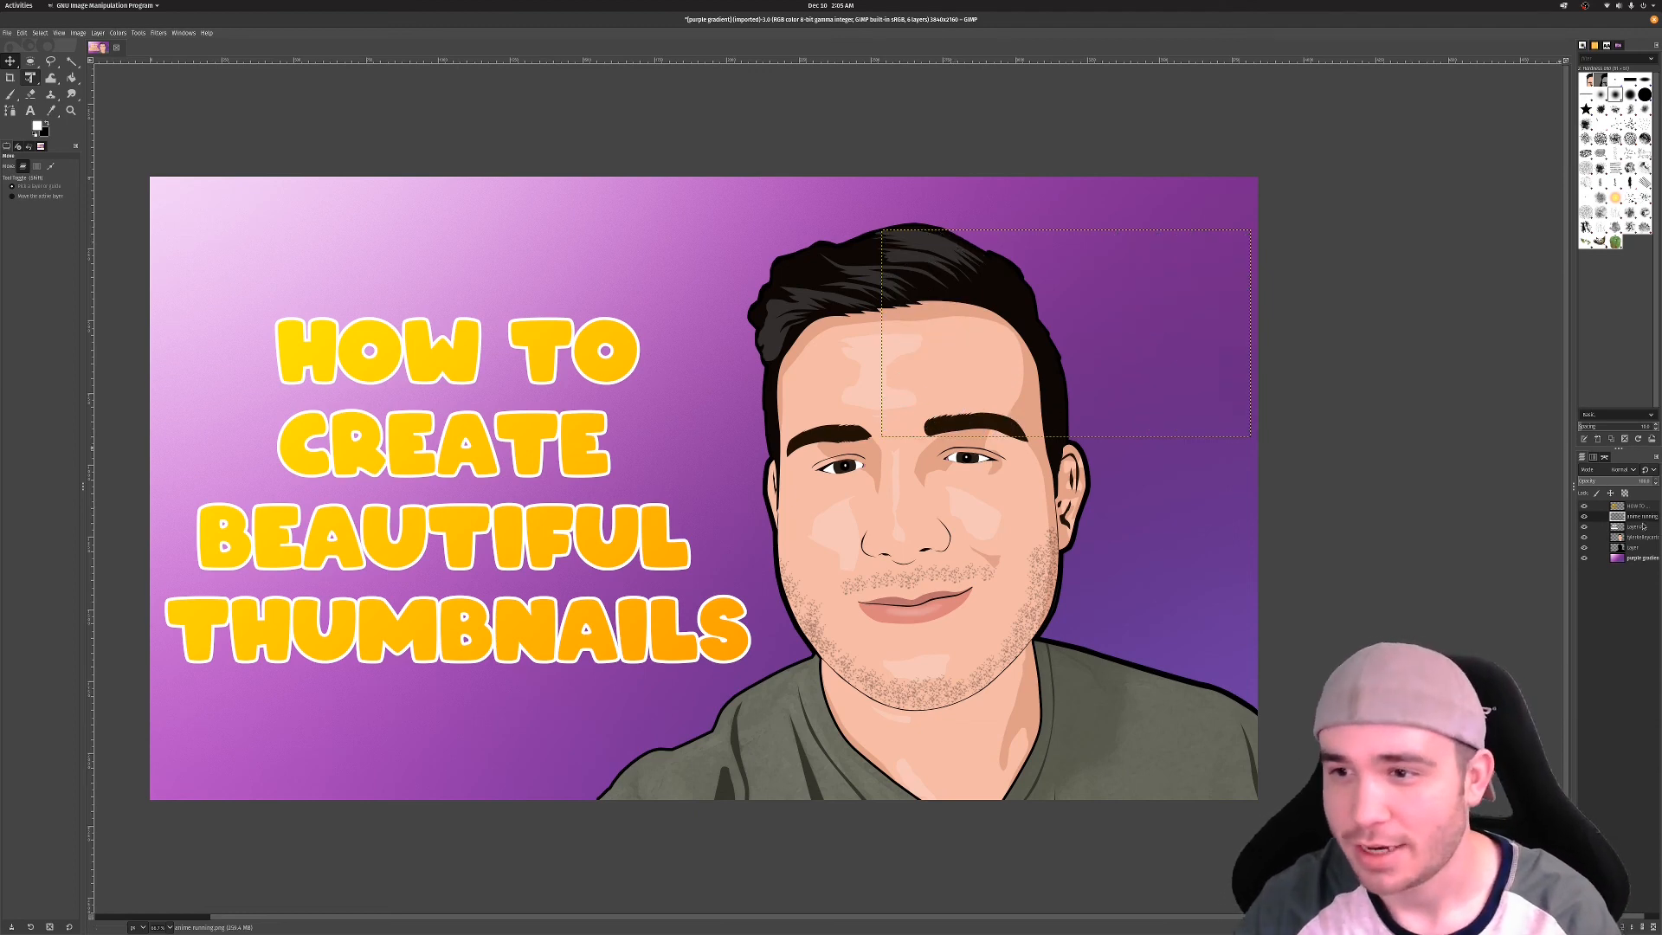
right_click(1643, 518)
left_click(1610, 642)
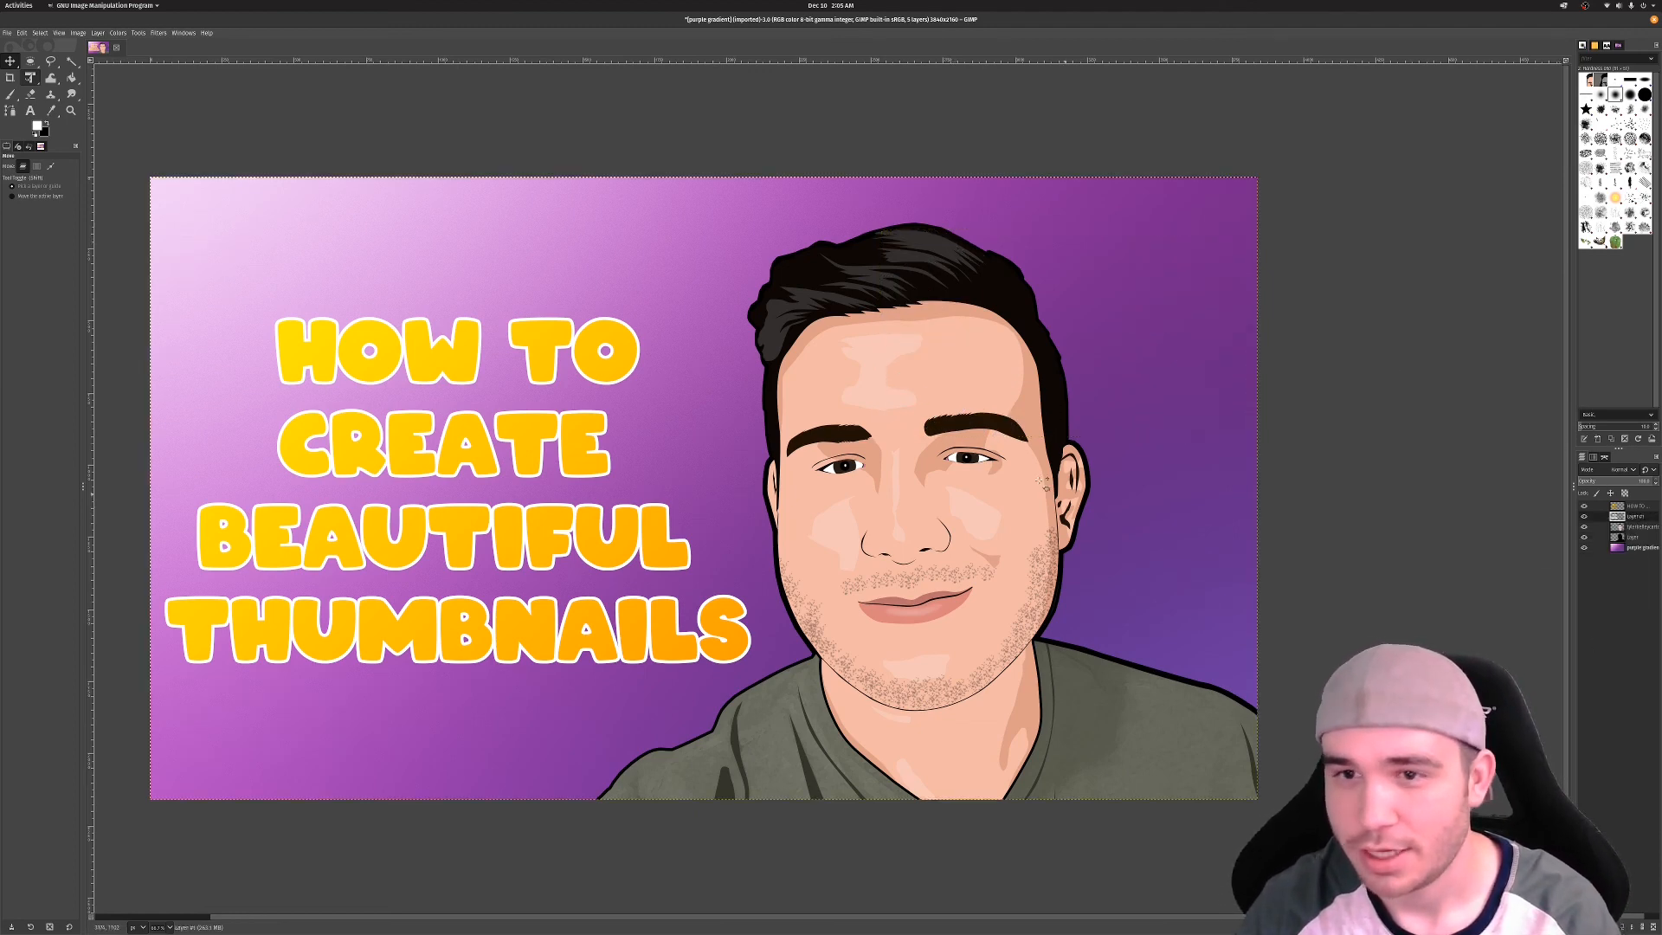